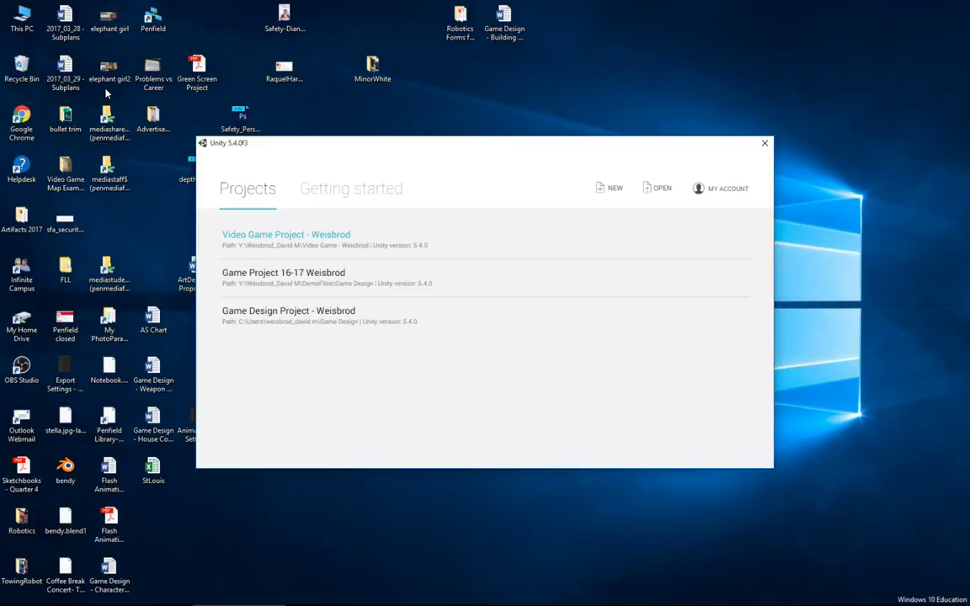
- Set up a new 3D project named "Video Game Project - " plus the surname, located in the personal Video Game folder
click(616, 192)
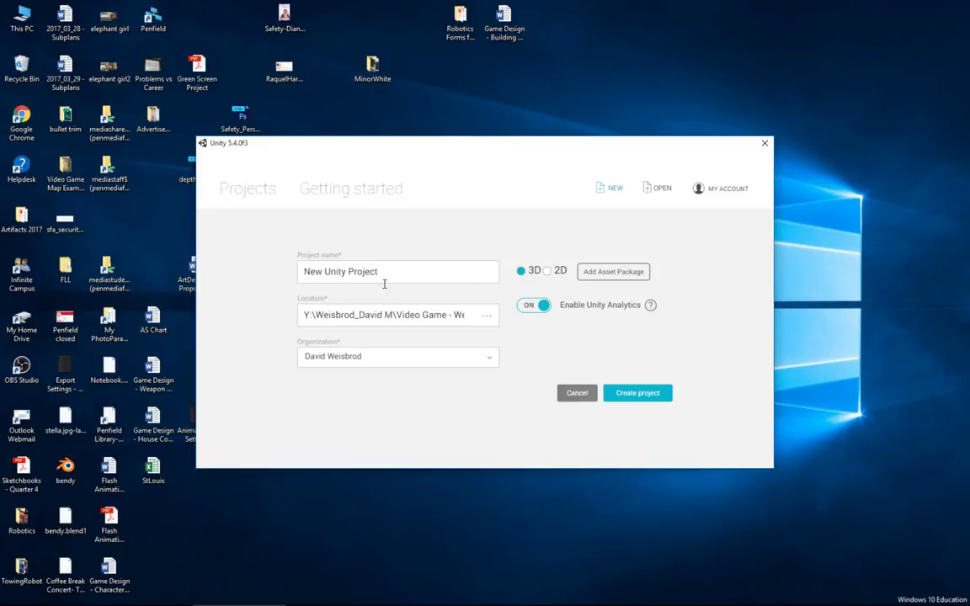
drag(413, 278, 262, 275)
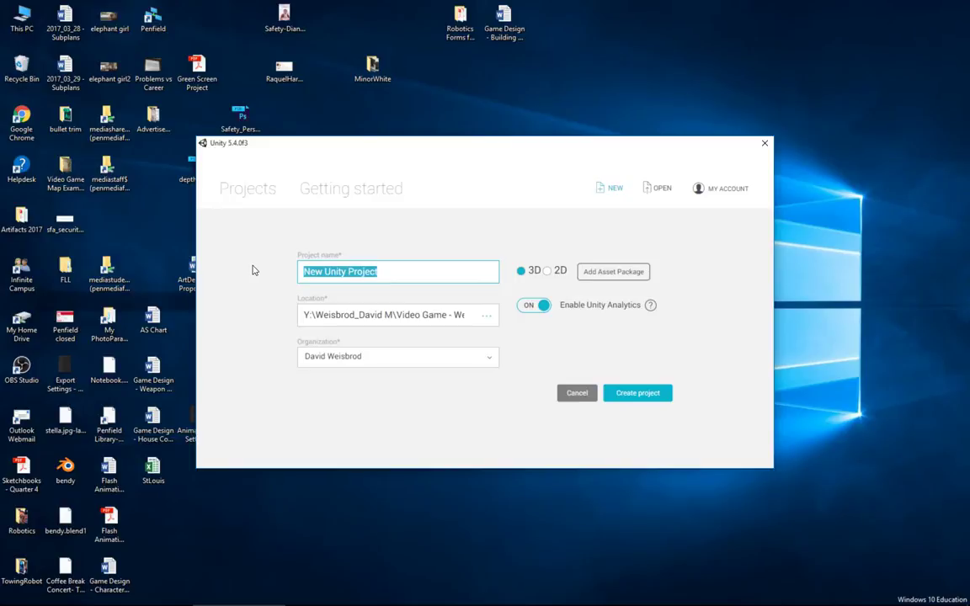
text(Video Game Pr)
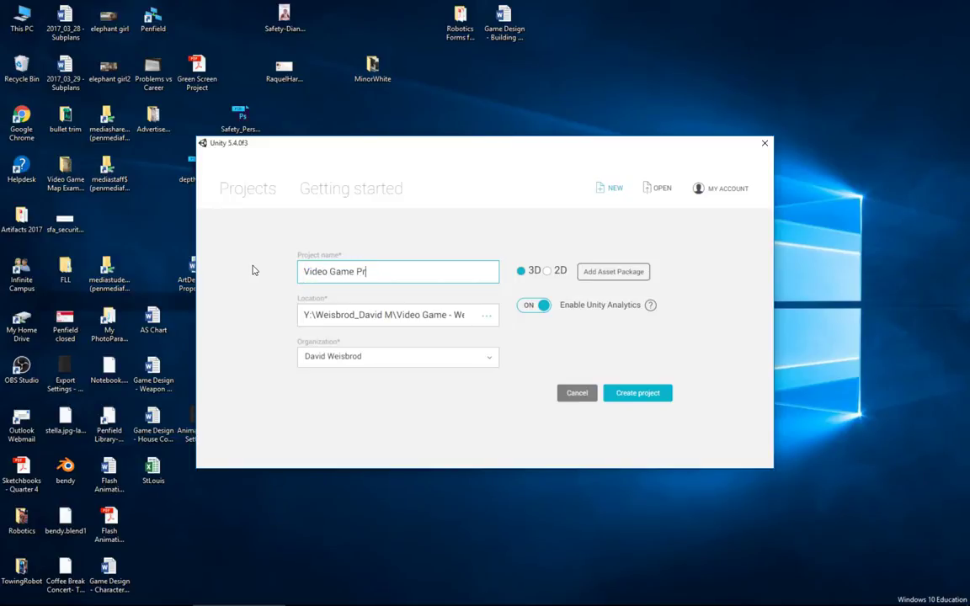
text(oject - Weisbrod)
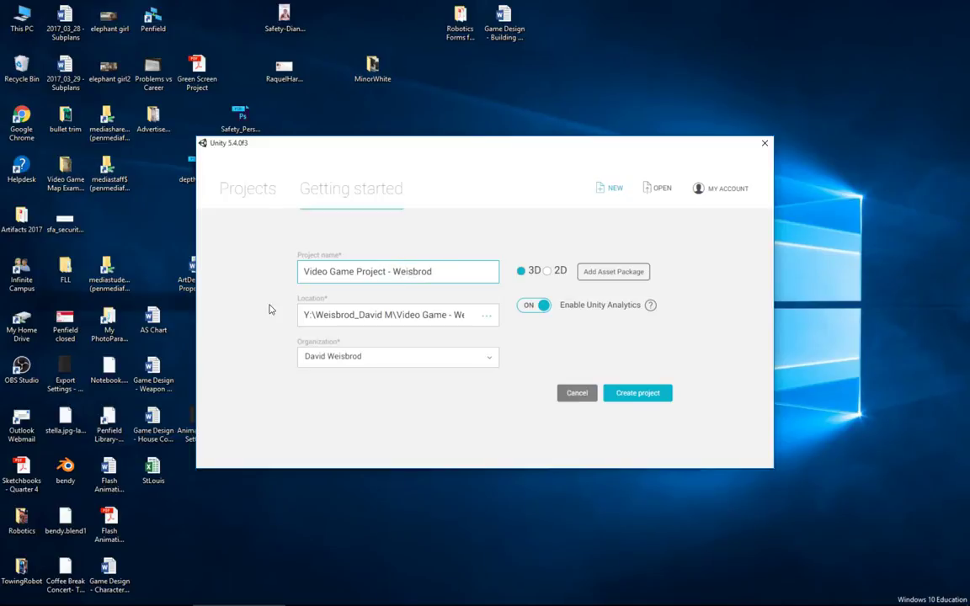
click(486, 315)
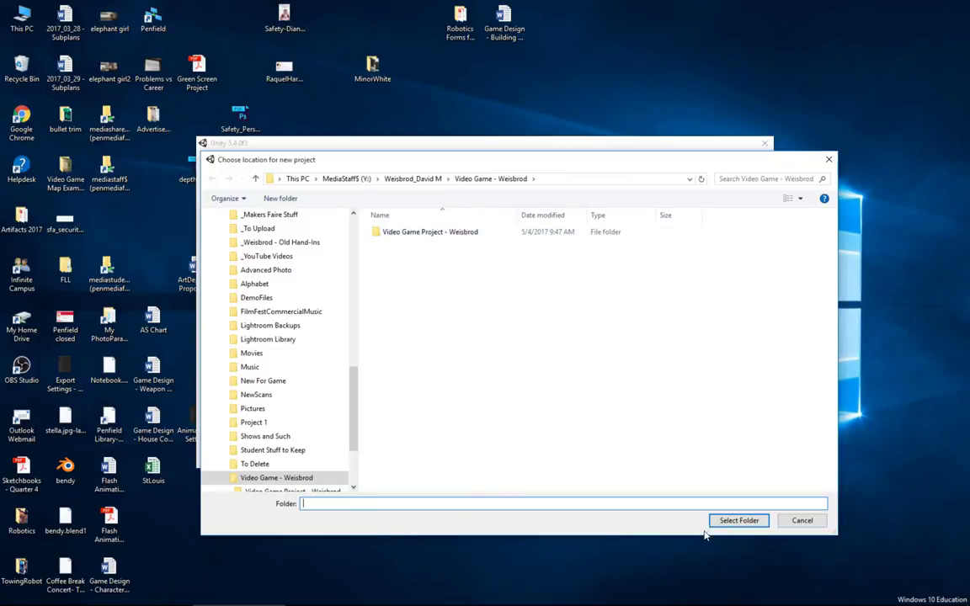
click(761, 523)
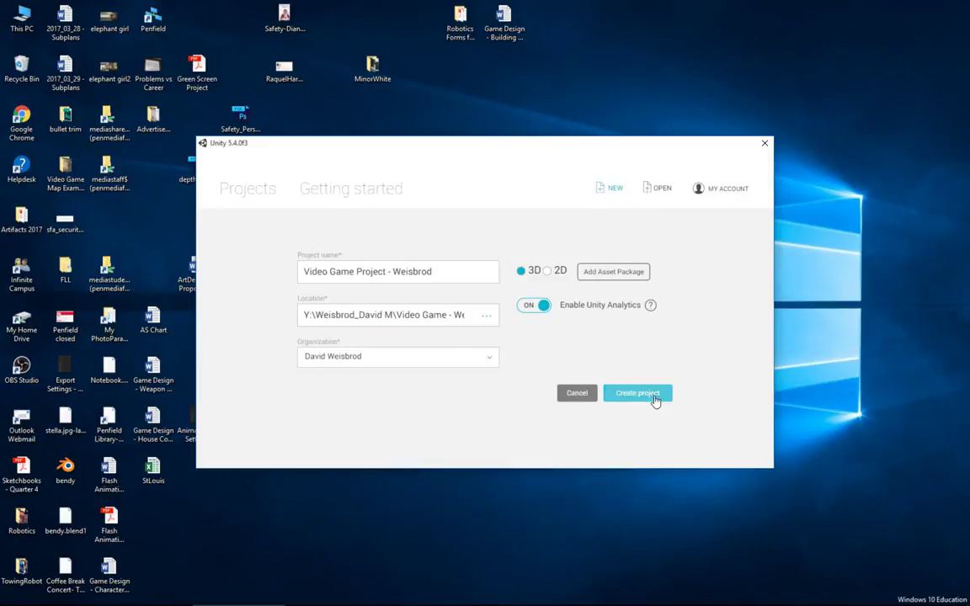
- Add the Cameras, Characters, Effects, Environment, ParticleSystems, Utility and Vehicles asset packages to the new project
click(617, 278)
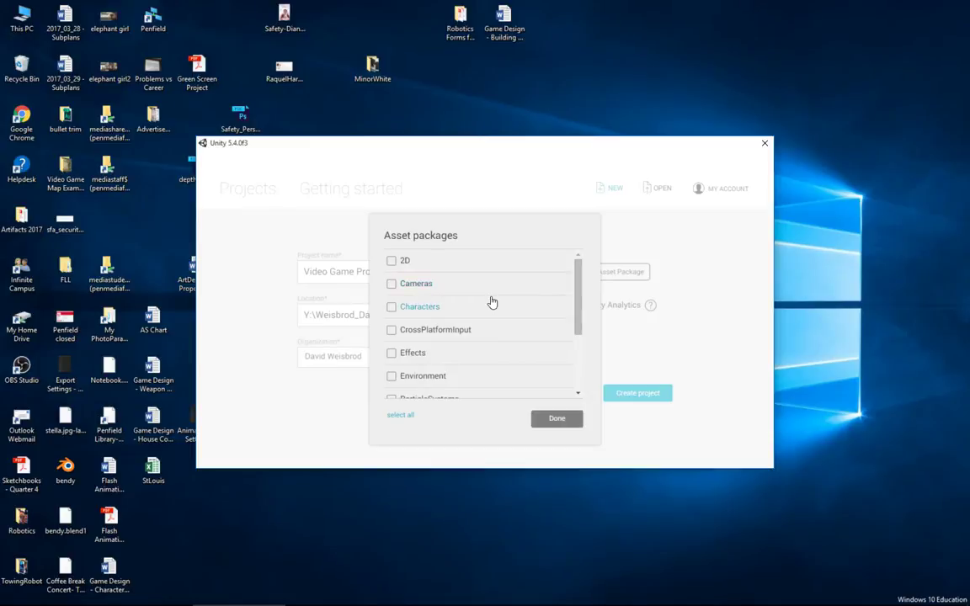
click(392, 285)
click(392, 307)
click(397, 356)
click(401, 377)
scroll(446, 374, down, 3)
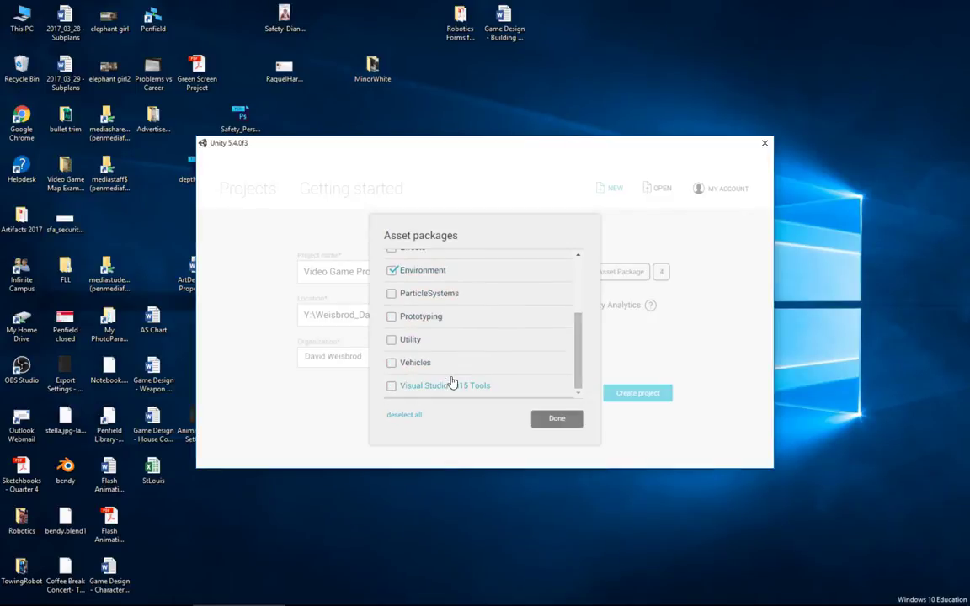
click(393, 294)
click(394, 340)
click(404, 364)
click(556, 420)
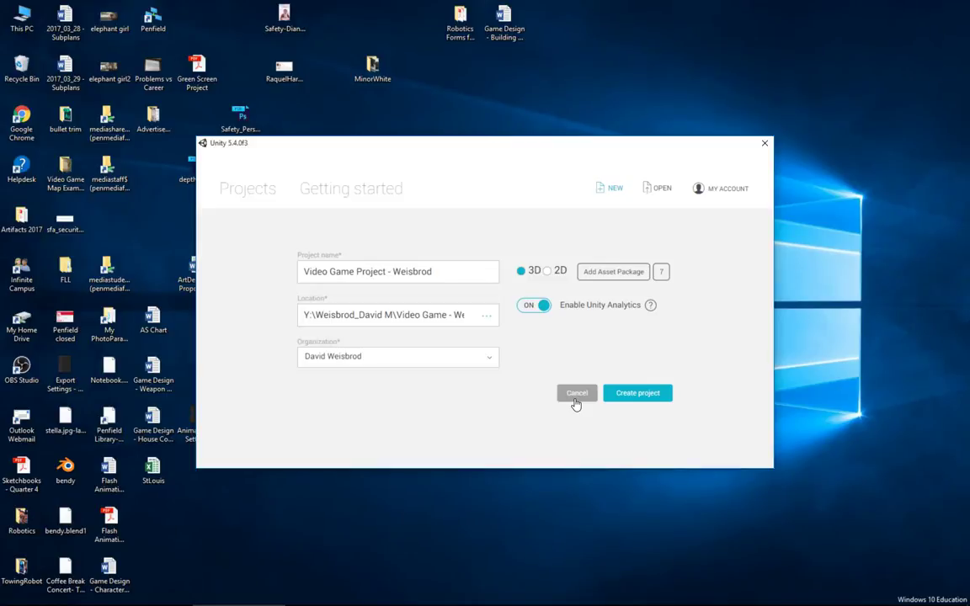
- Open the existing Video Game Project folder from the personal Video Game directory instead of creating a new project
click(656, 193)
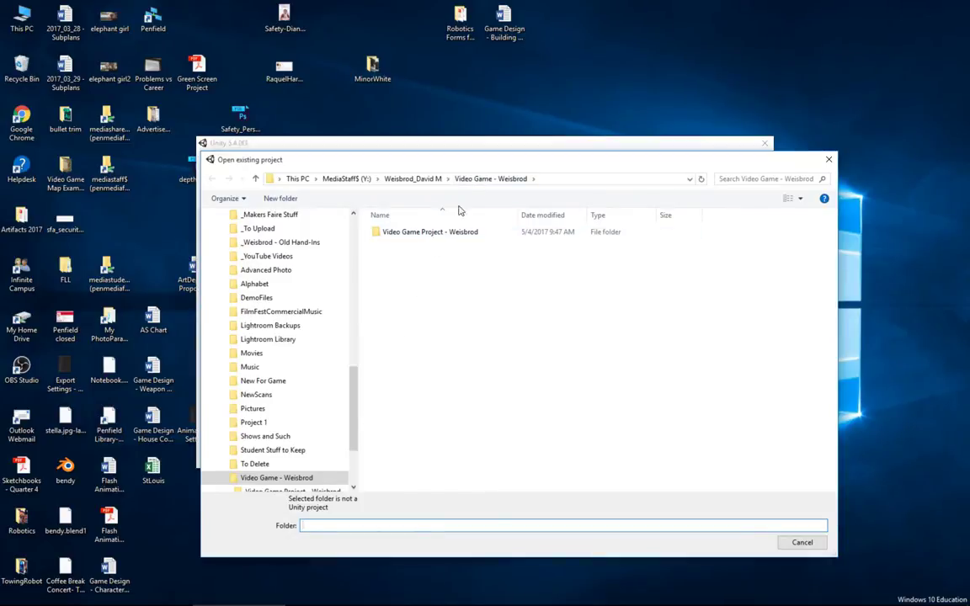
double_click(413, 232)
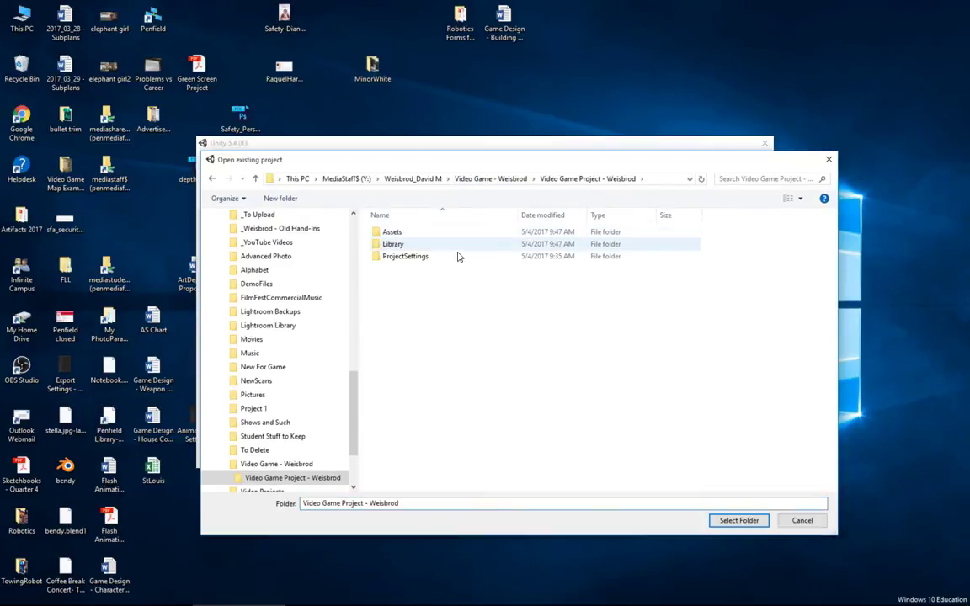
click(739, 521)
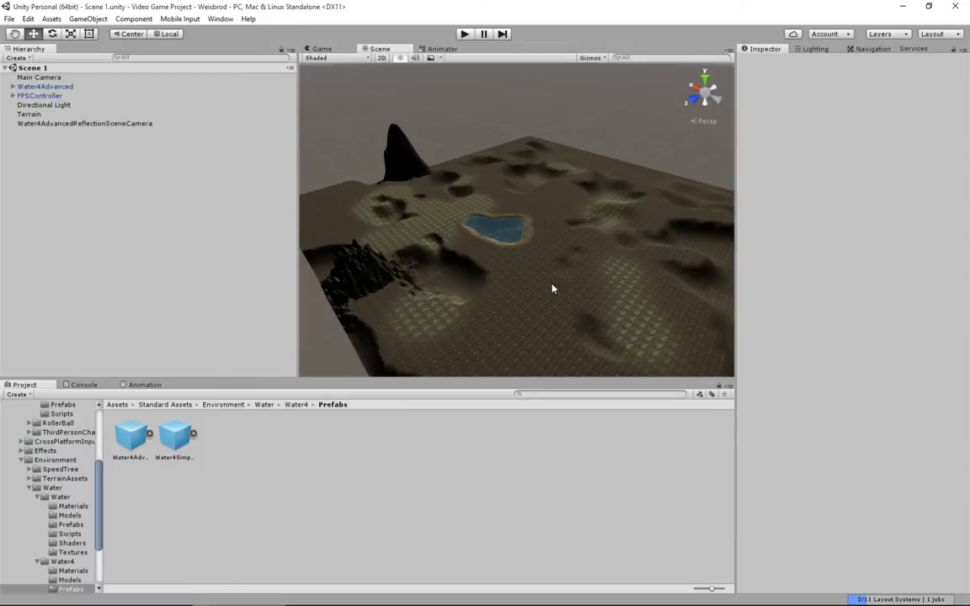
- Delete the Terrain and the Water4Advanced object from Scene 1
click(544, 281)
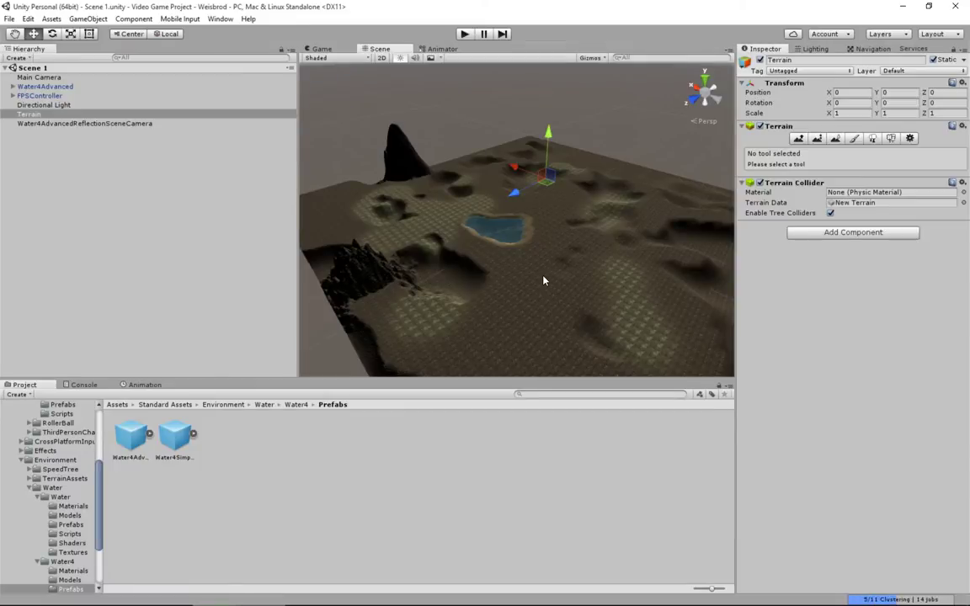
key(Delete)
click(503, 240)
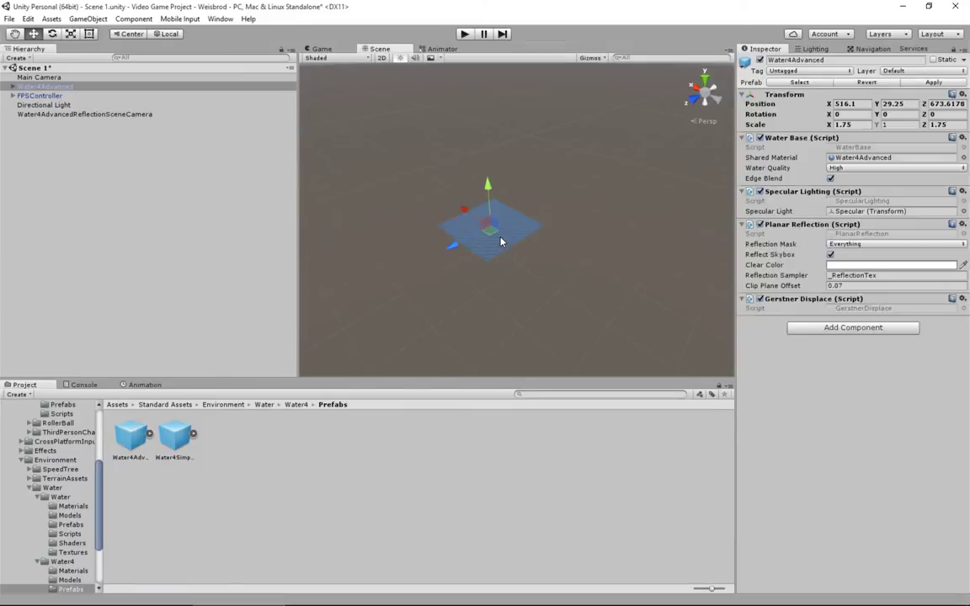
key(Delete)
- Delete the Water4AdvancedReflectionSceneCamera and the FPSController, keeping only the Main Camera and Directional Light
key(q)
middle_drag(498, 234, 489, 314)
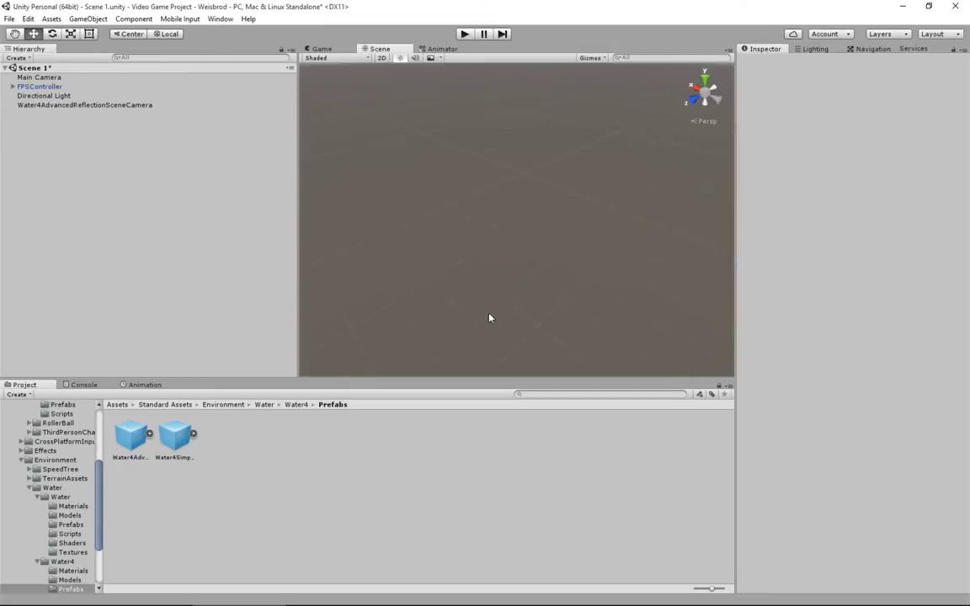
right_drag(490, 314, 494, 230)
key(w)
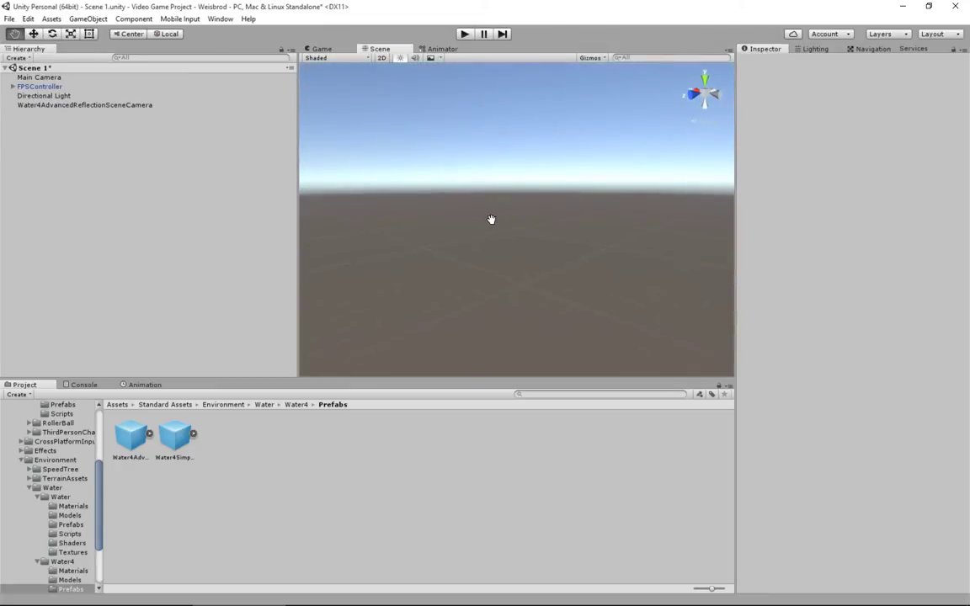
click(52, 105)
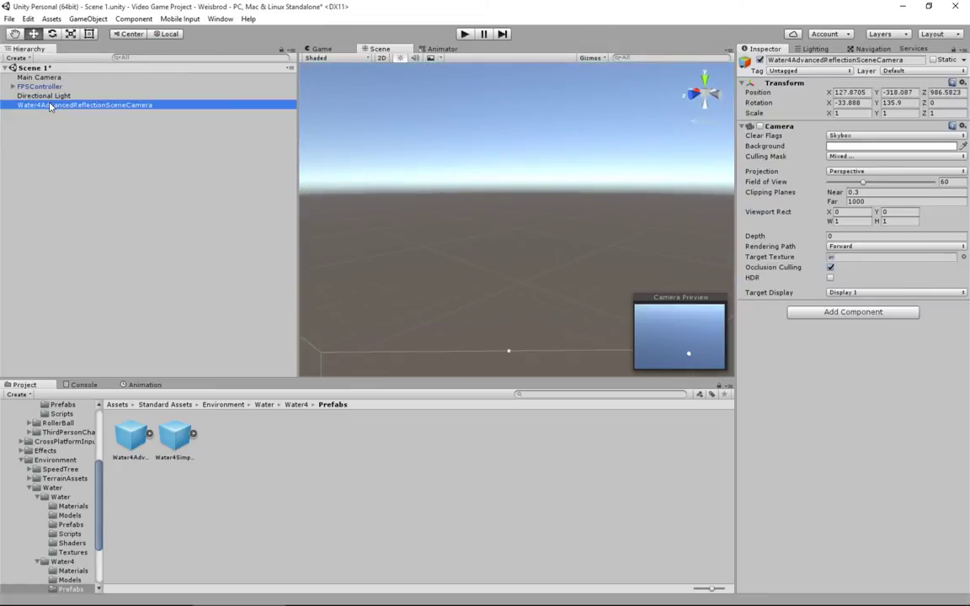
key(Delete)
click(51, 87)
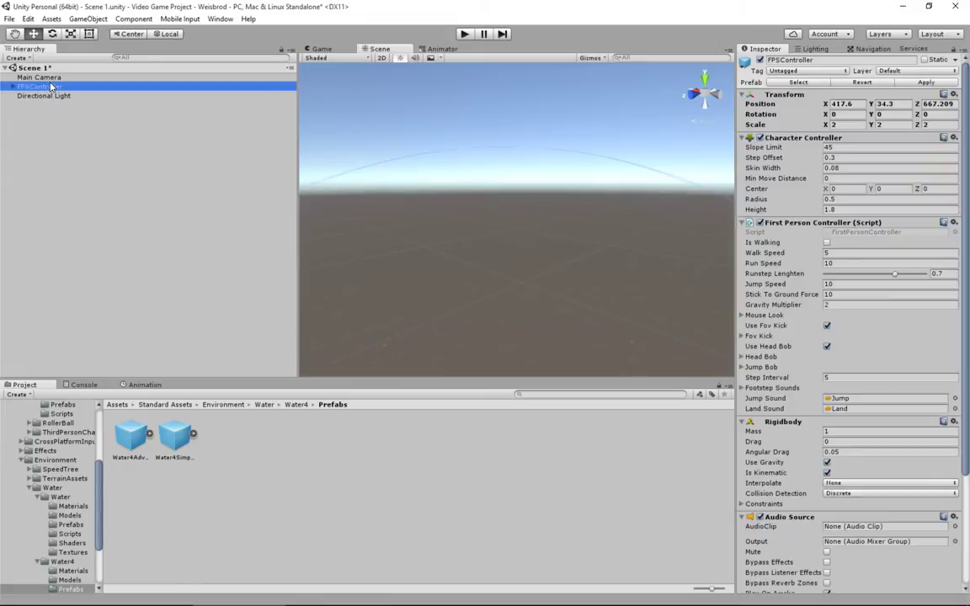
key(Delete)
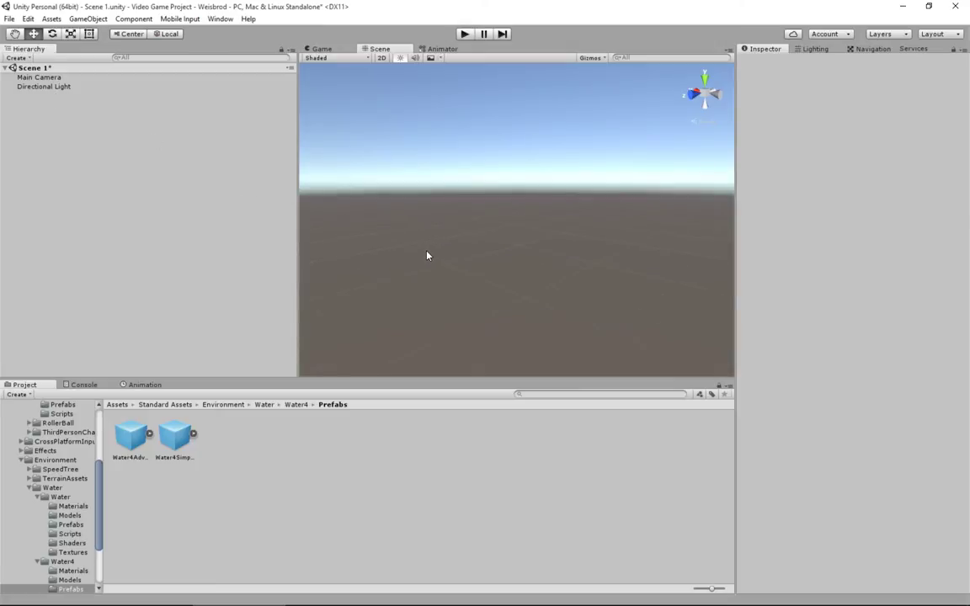
- Frame the Directional Light in the scene, view it beside the camera, and clear the selection
click(39, 87)
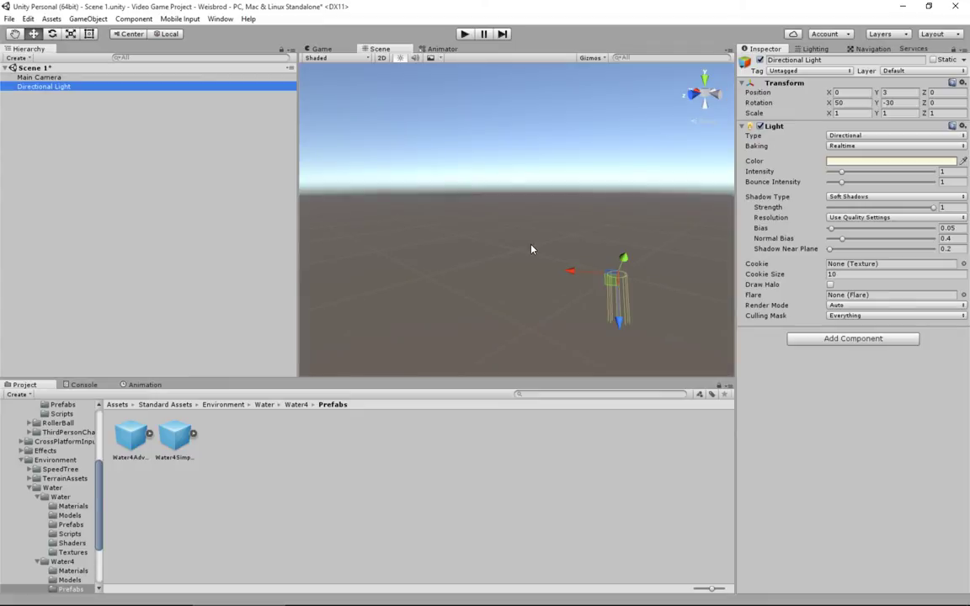
key(f)
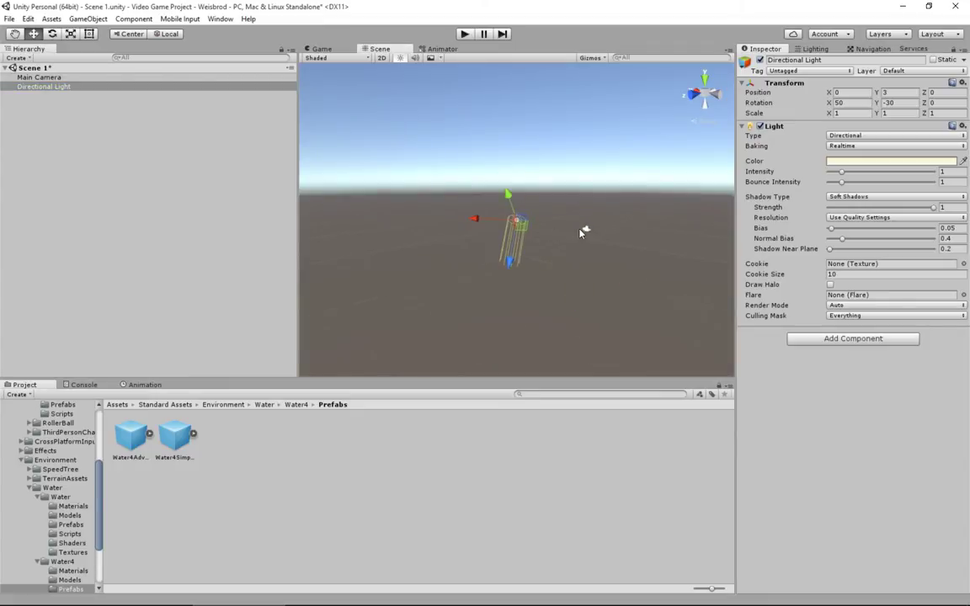
scroll(581, 235, up, 5)
middle_drag(582, 238, 522, 238)
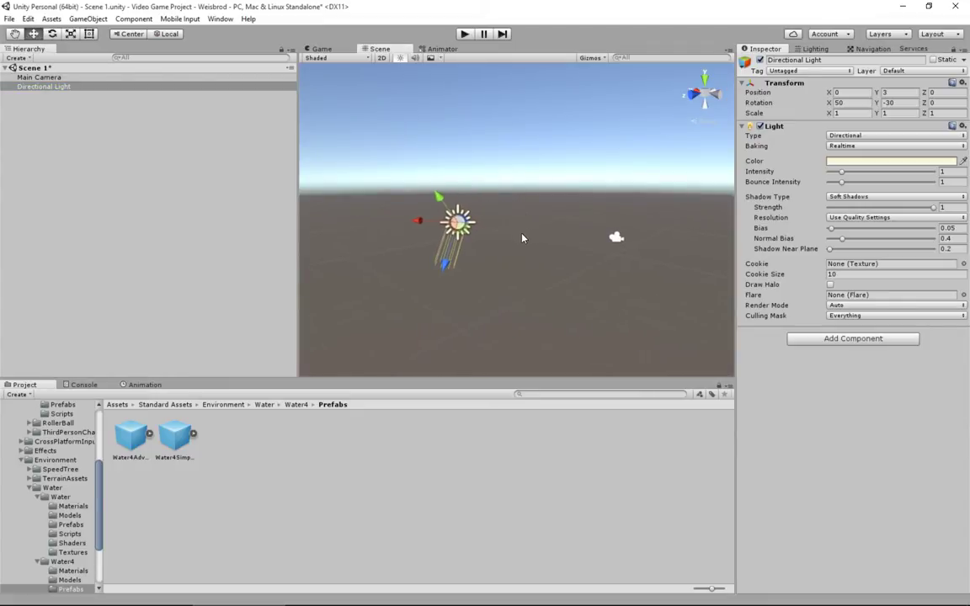
click(520, 257)
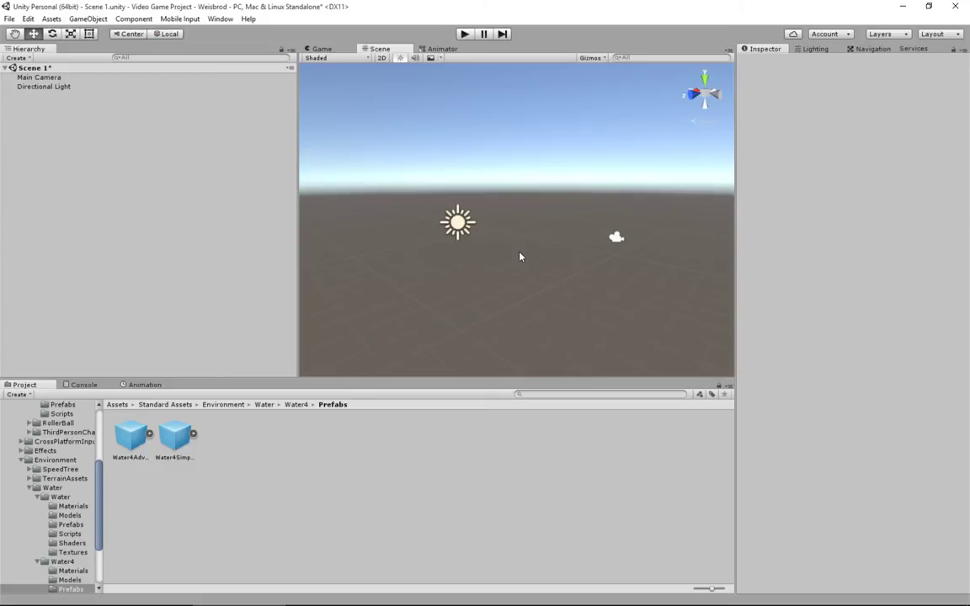
mouse_move(550, 277)
middle_down()
mouse_move(544, 149)
mouse_move(535, 280)
middle_up()
scroll(549, 206, up, 5)
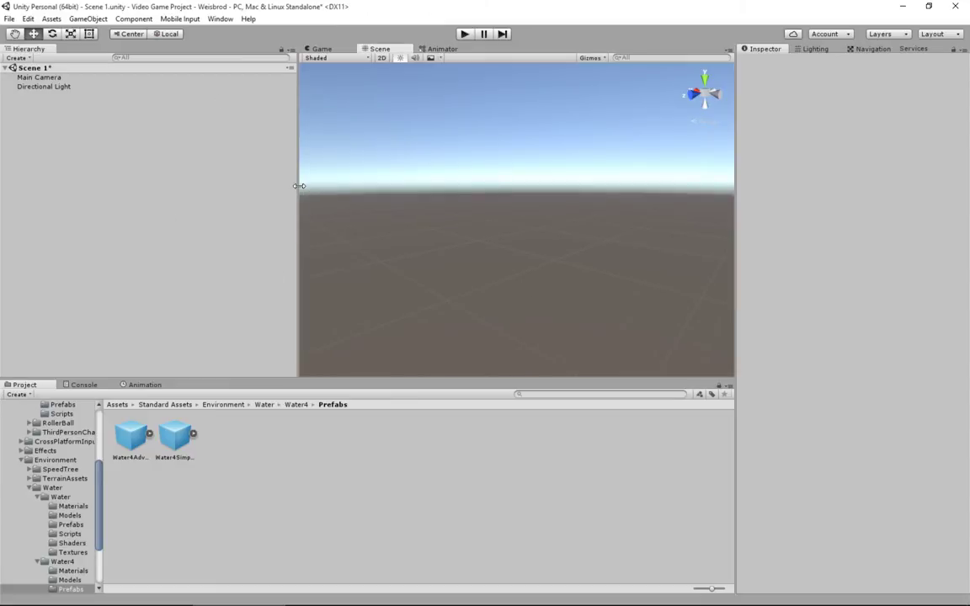
- Narrow the Hierarchy to enlarge the scene area, and look over the Game and Animator views before returning to Scene
drag(297, 184, 212, 186)
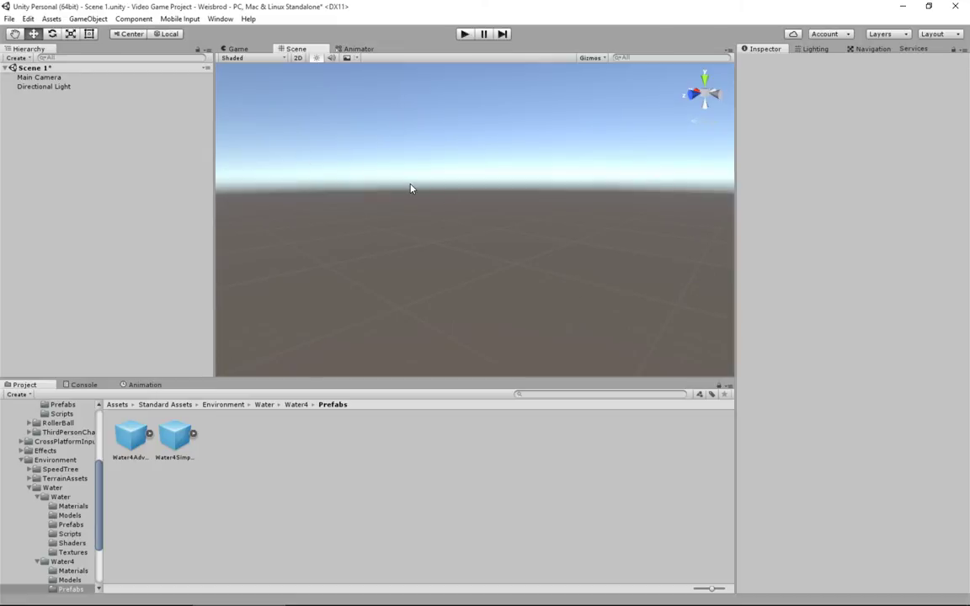
click(224, 48)
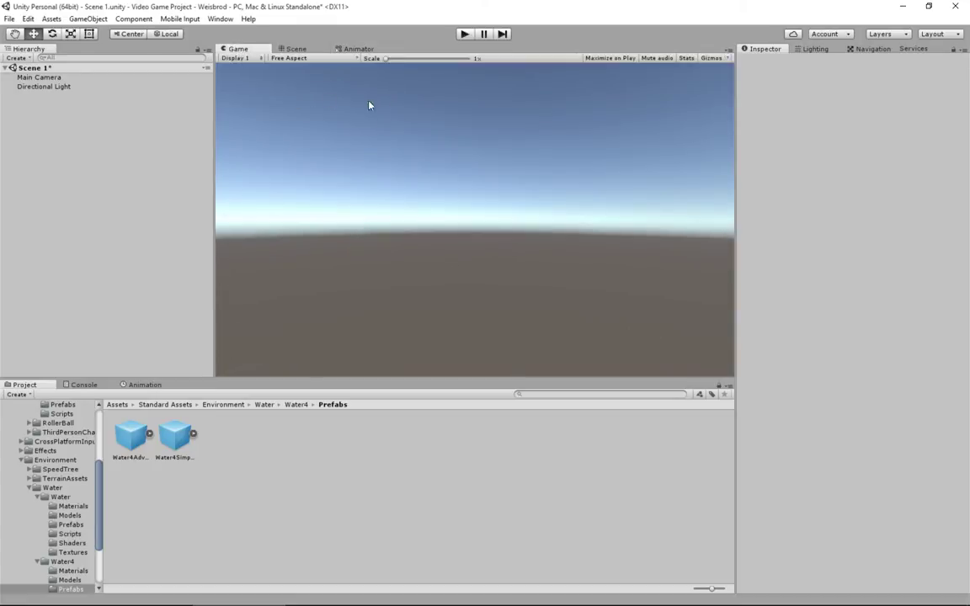
click(289, 50)
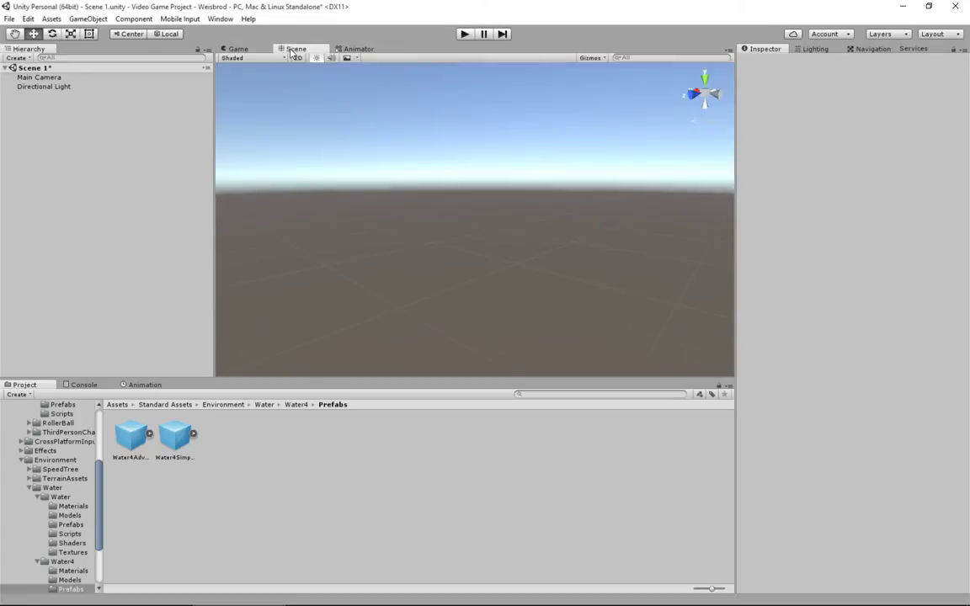
click(360, 50)
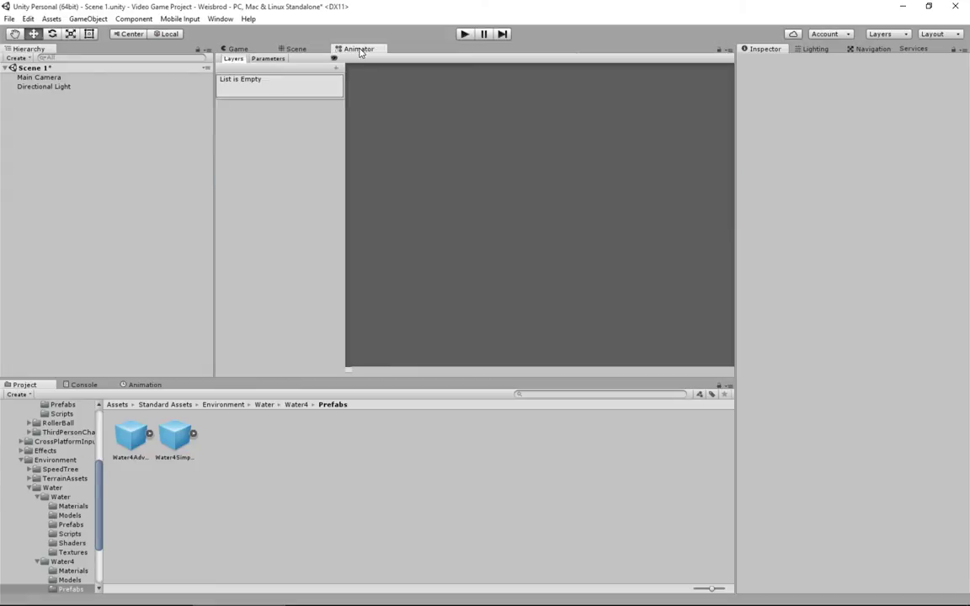
click(291, 49)
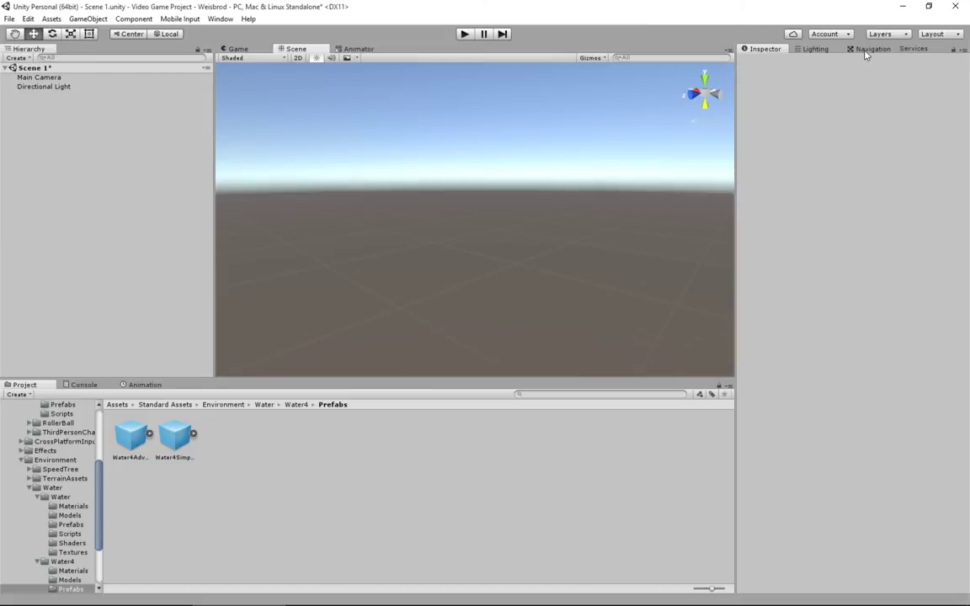
- Review the scene's Lighting and Navigation settings and return to the Inspector
click(823, 51)
click(768, 50)
click(814, 51)
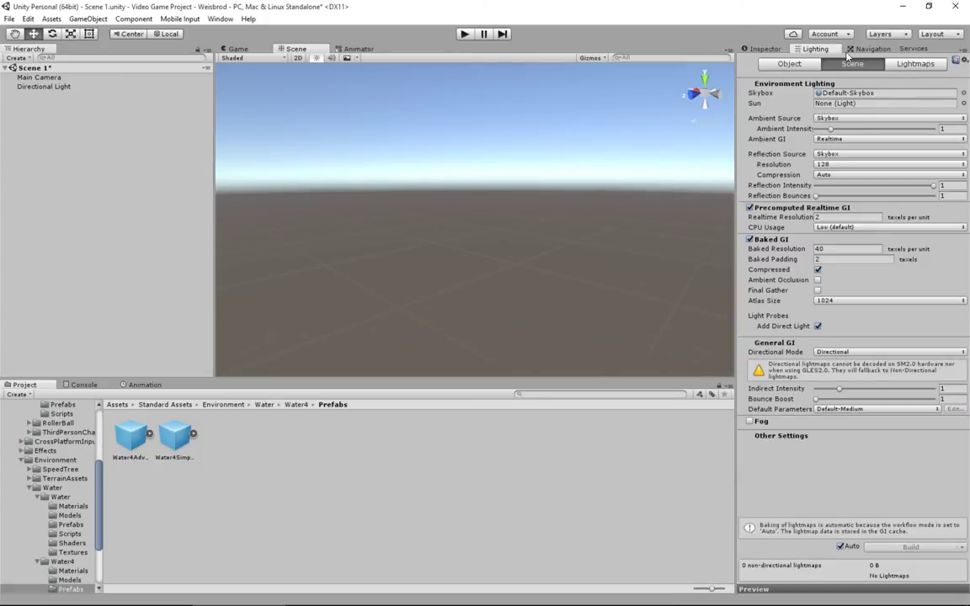
click(873, 51)
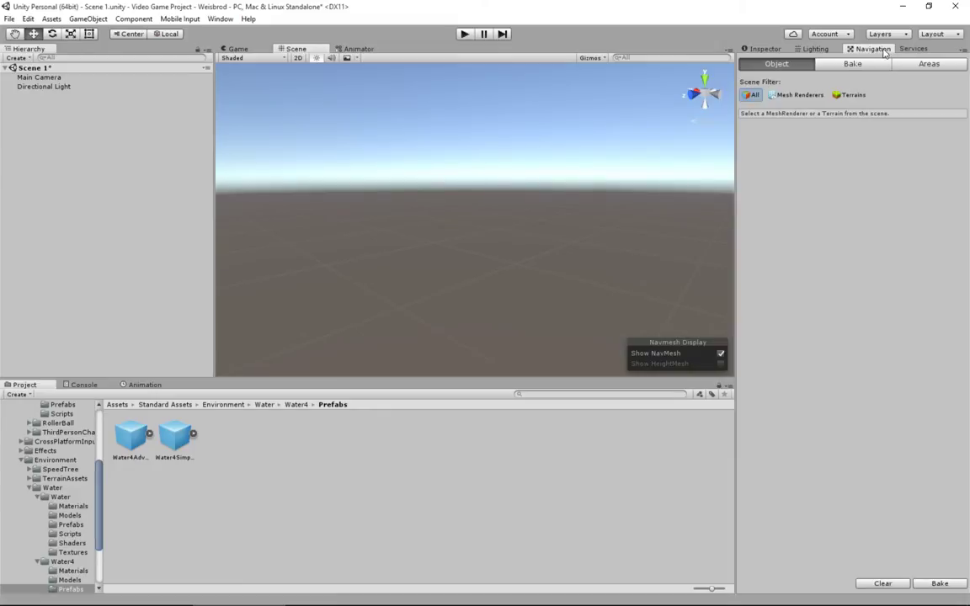
click(773, 51)
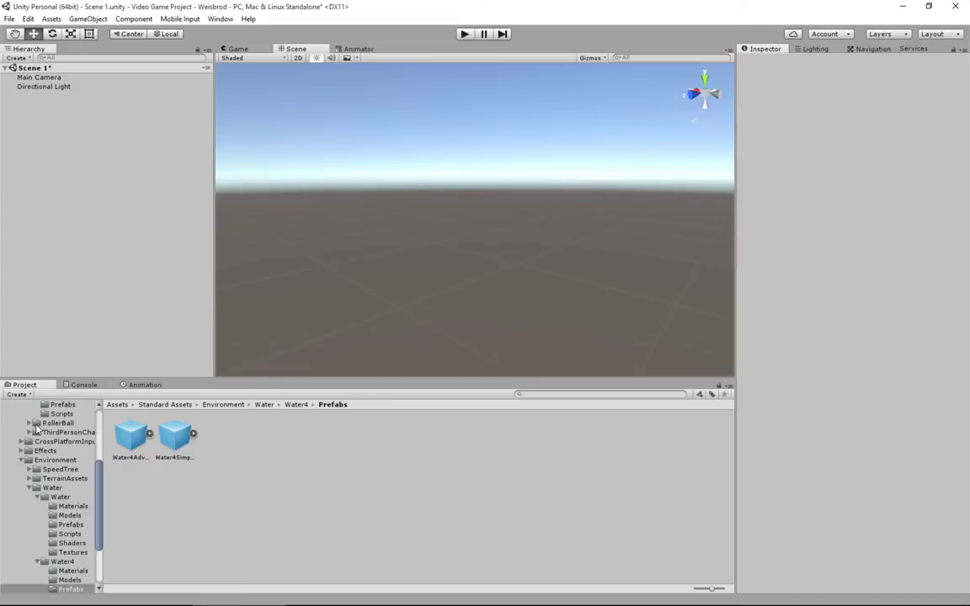
- Widen the project folder tree, collapse the Editor and Standard Assets folders, and show the contents of the root Assets folder
drag(102, 456, 127, 467)
scroll(116, 430, up, 5)
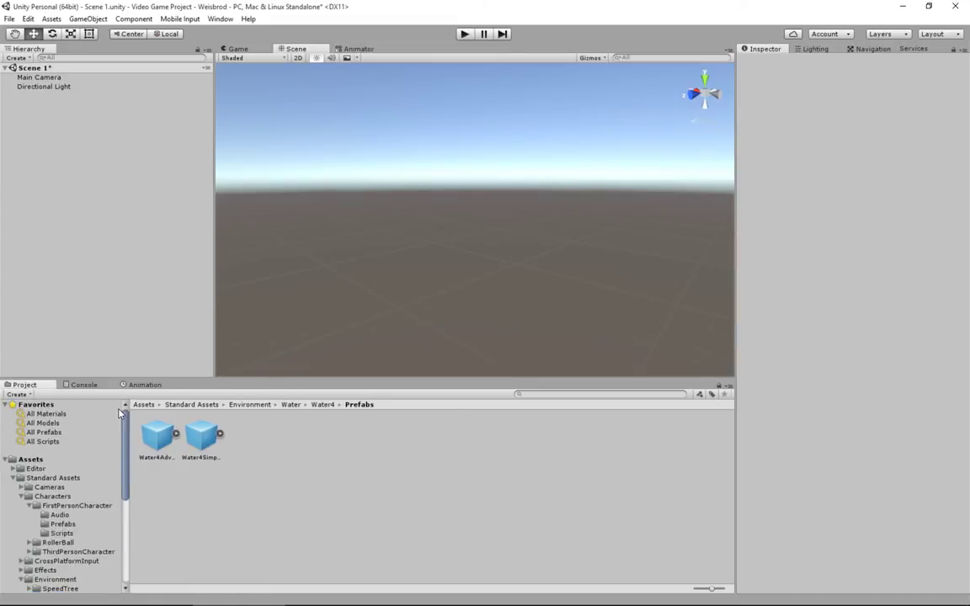
click(11, 469)
click(11, 479)
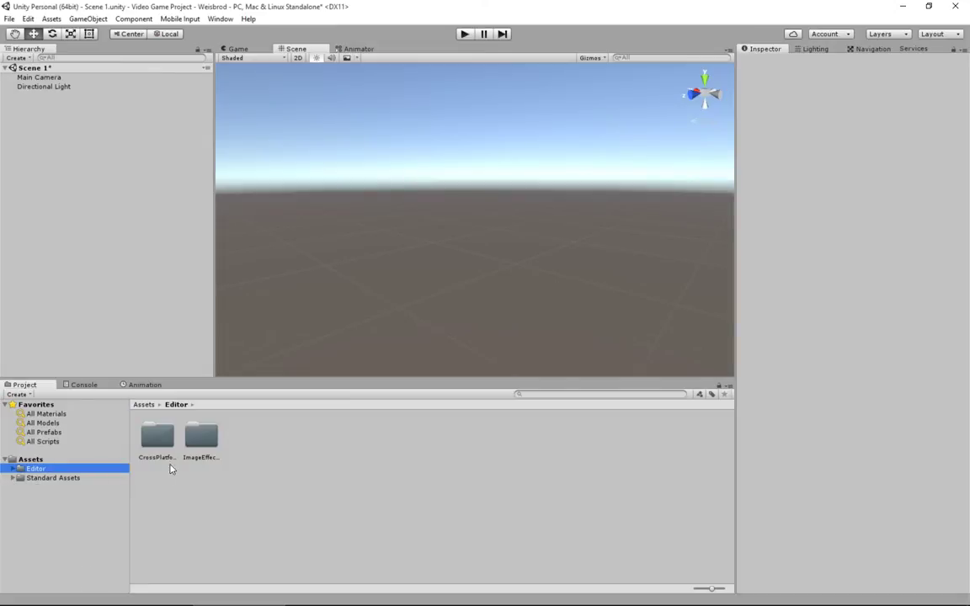
click(32, 459)
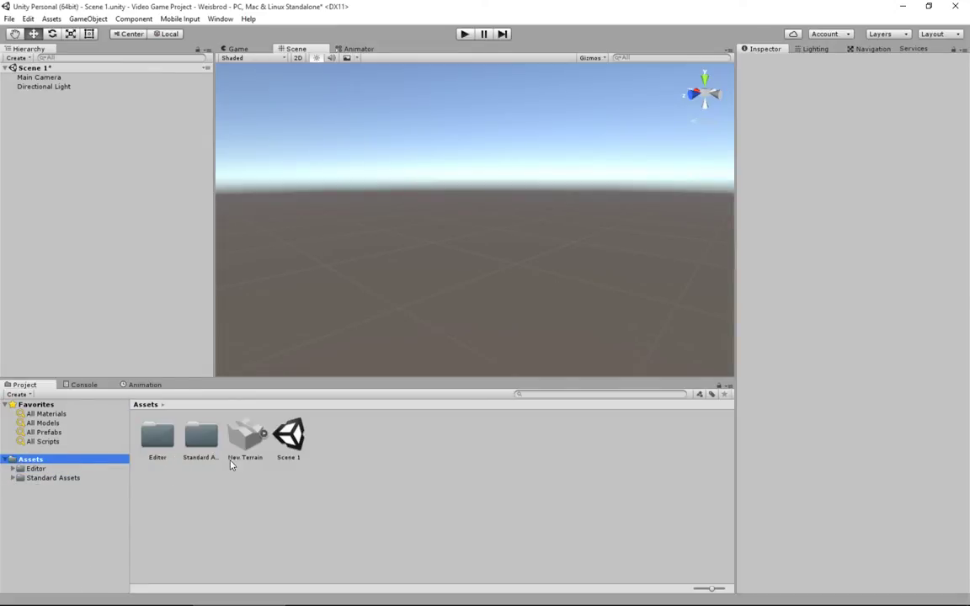
- Delete the leftover New Terrain asset from the Assets folder and clear the selection
click(295, 442)
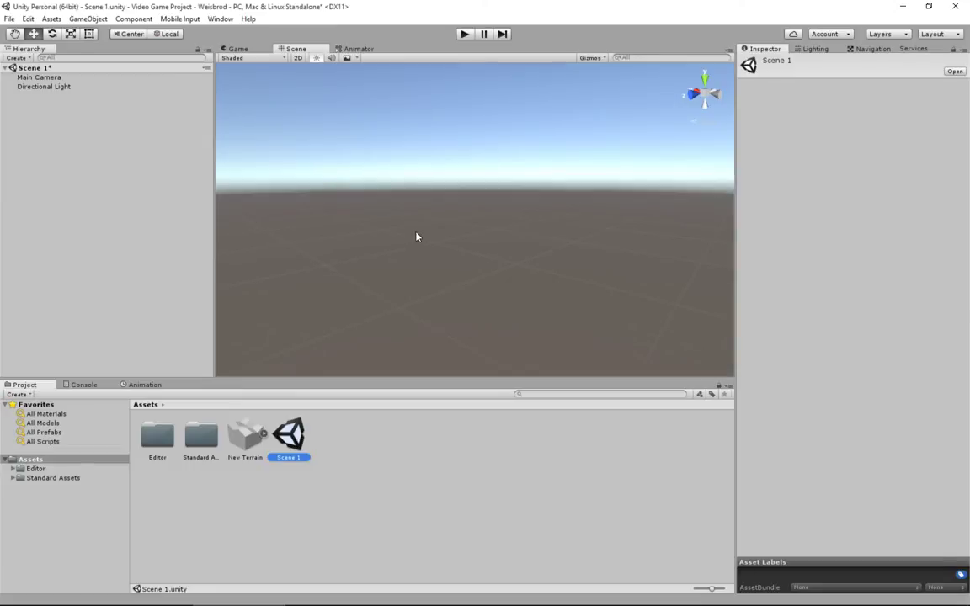
click(254, 446)
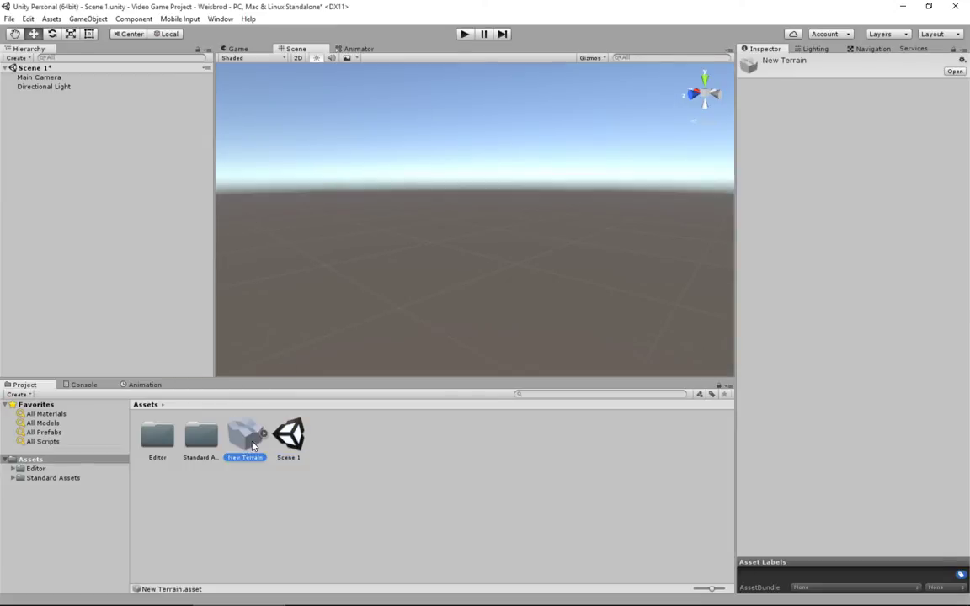
key(Delete)
click(516, 331)
click(200, 445)
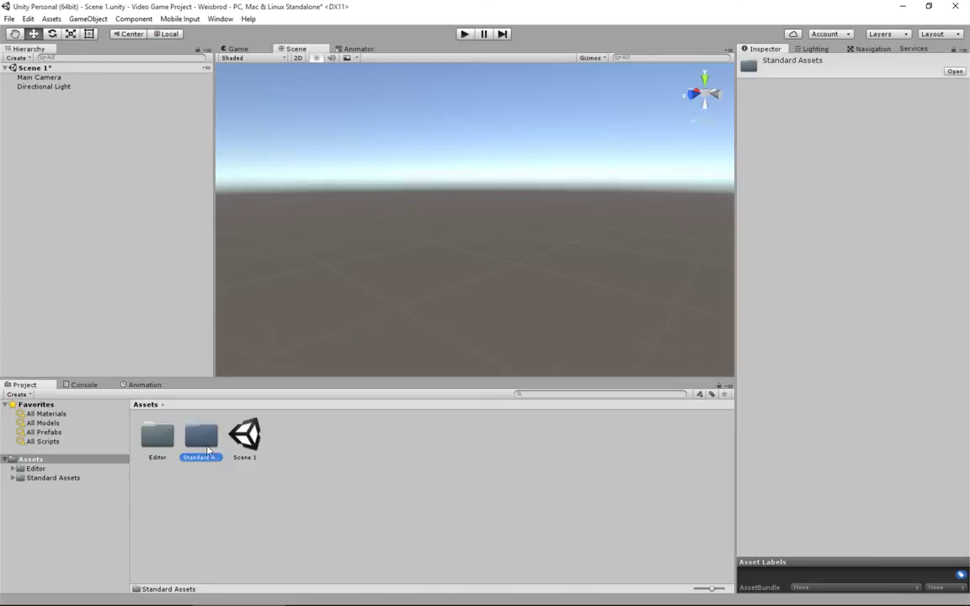
click(77, 295)
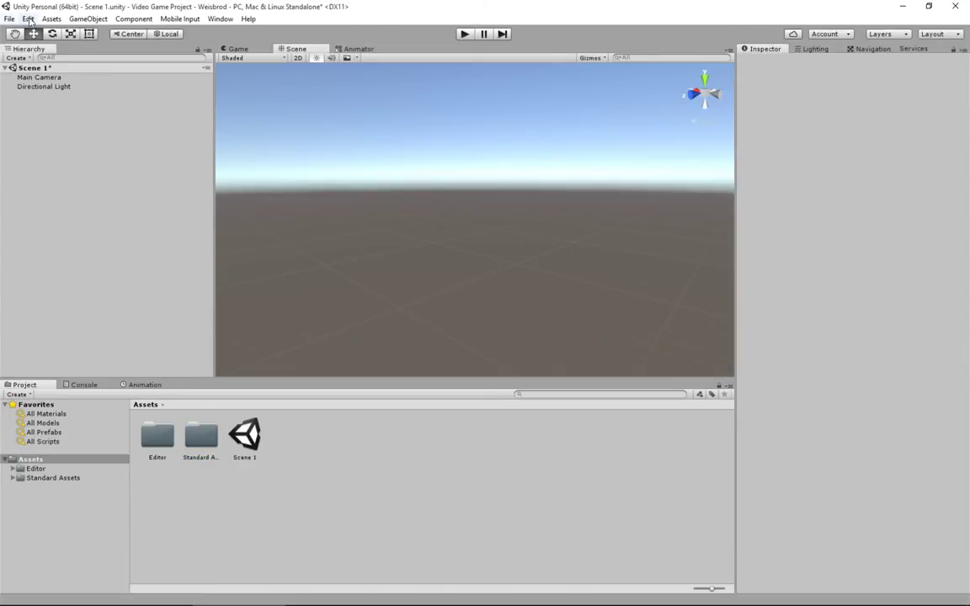
- Create a new 3D Terrain object in Scene 1 and keep it selected
click(77, 21)
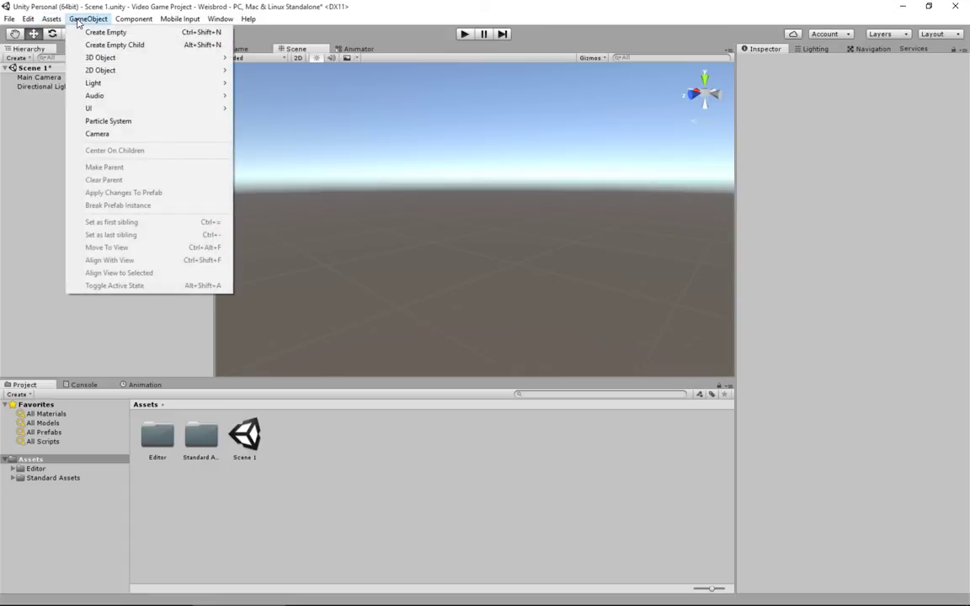
mouse_move(104, 70)
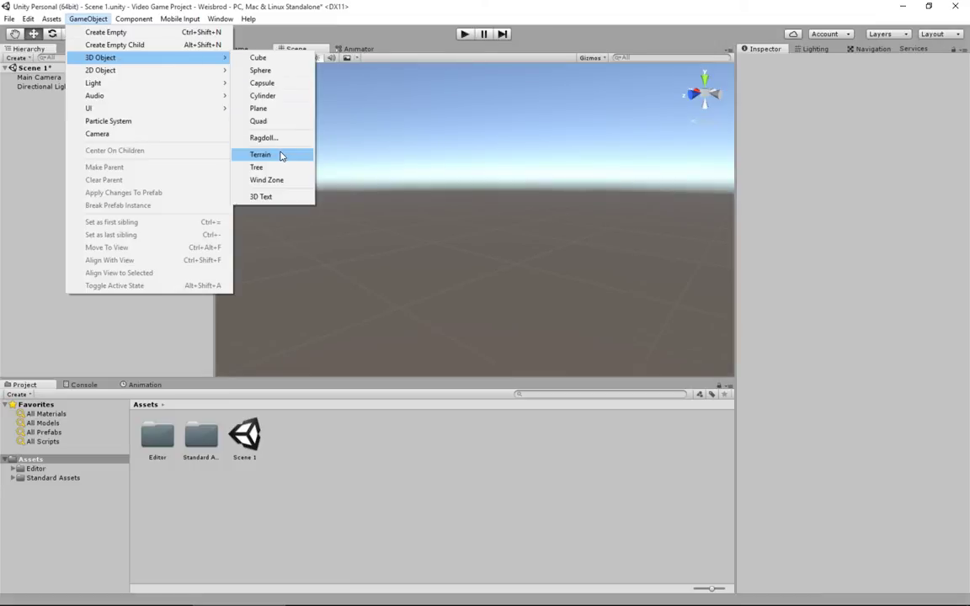
click(283, 156)
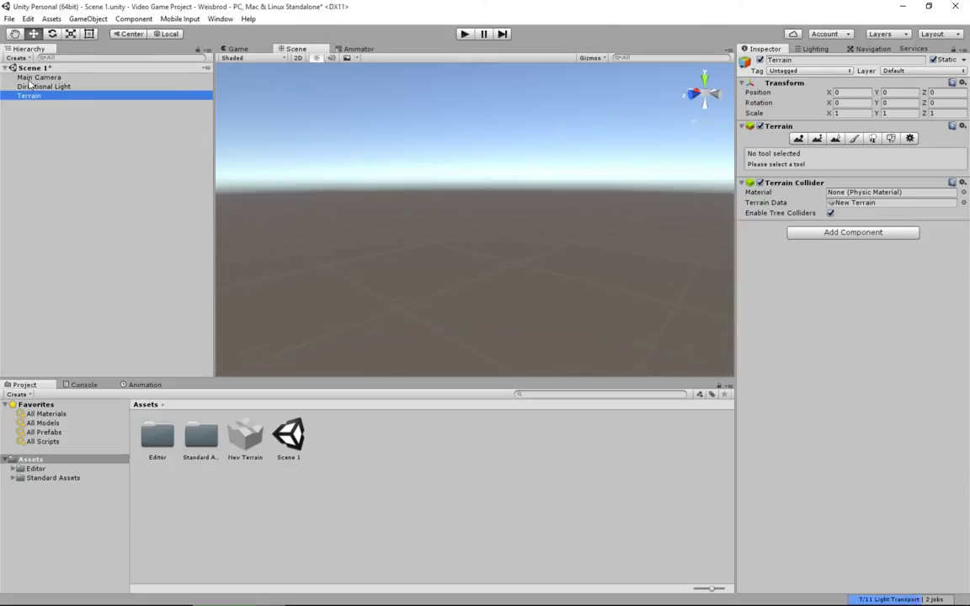
click(58, 129)
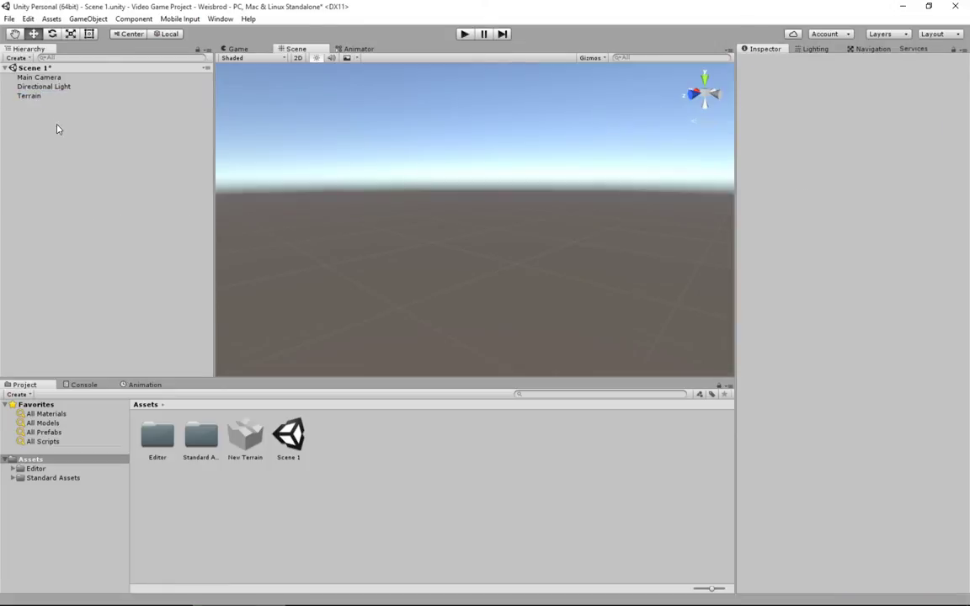
click(28, 95)
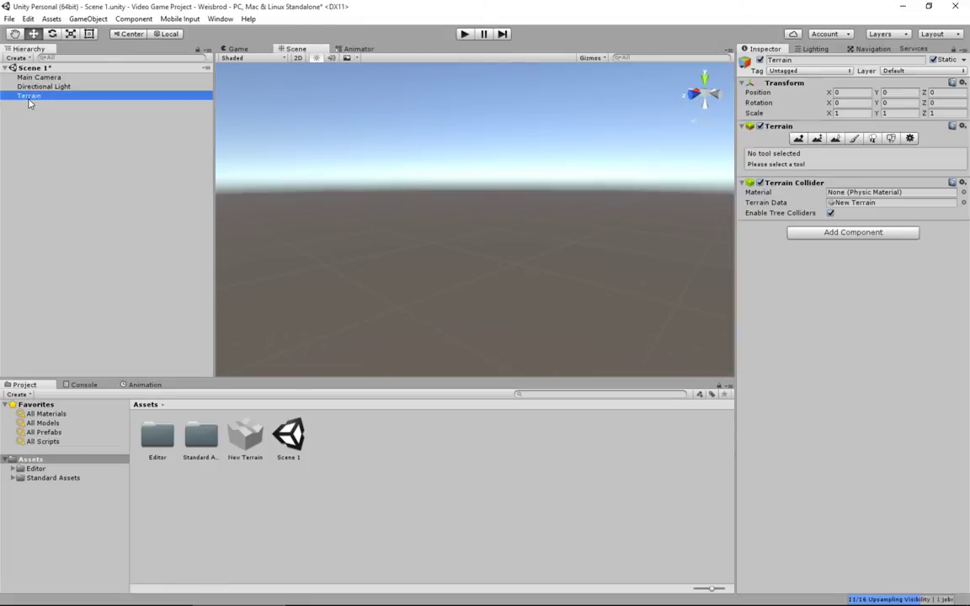
- Frame the terrain in the scene, orbit around it, pan with the Hand tool, and return to the Move tool
click(495, 244)
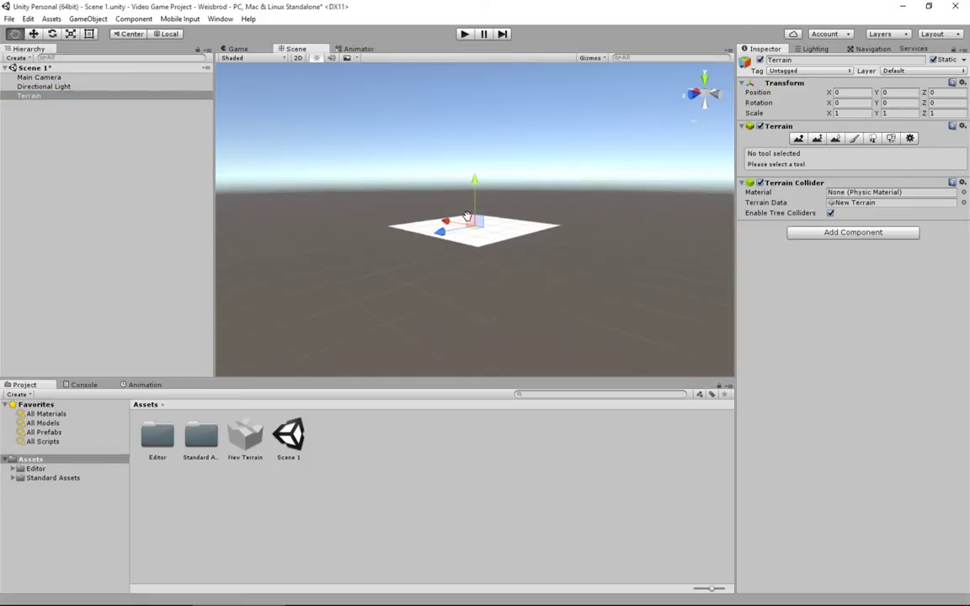
alt+drag(470, 238, 448, 219)
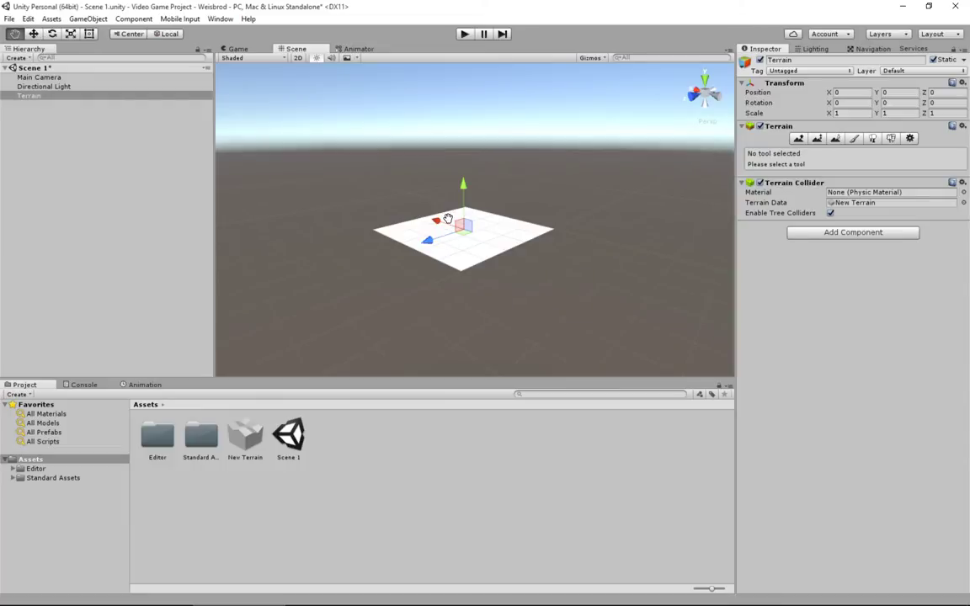
mouse_move(448, 219)
alt+mouse_down()
mouse_move(461, 222)
mouse_move(437, 217)
alt+mouse_up()
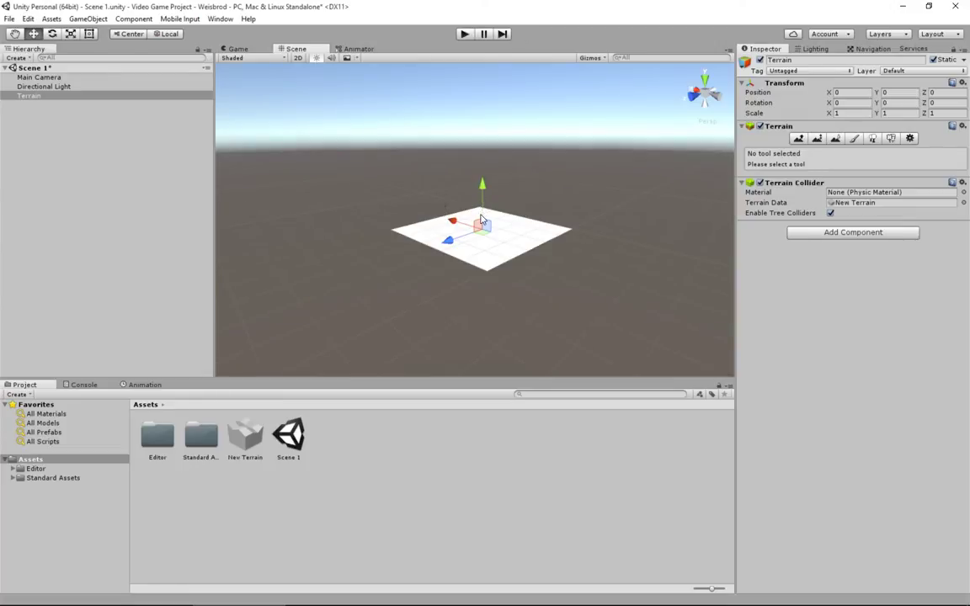
key(q)
drag(480, 214, 462, 226)
key(w)
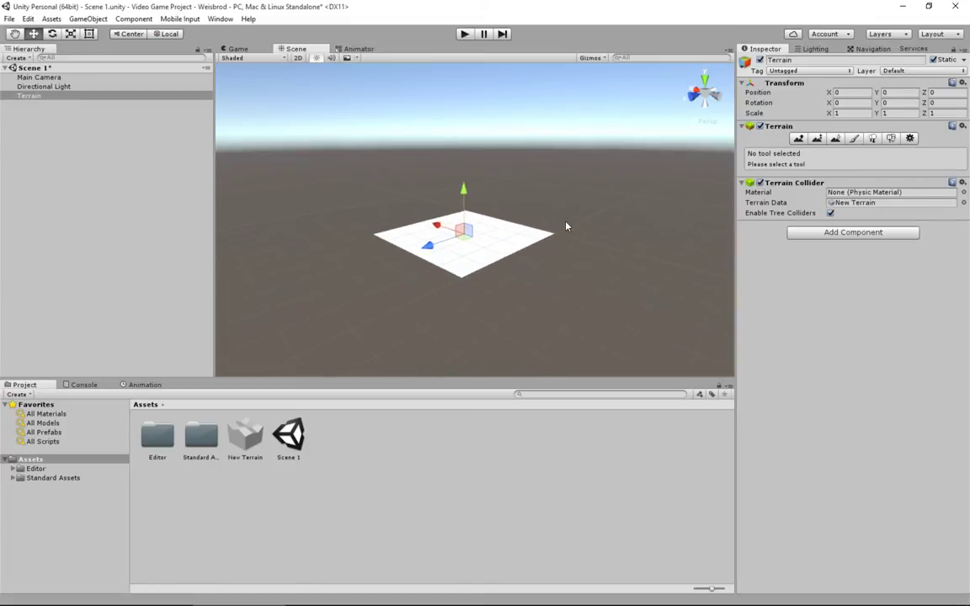
- Examine the terrain from all sides by turning and panning the scene view, ending with the whole terrain centred
right_drag(566, 226, 526, 261)
middle_drag(527, 261, 548, 290)
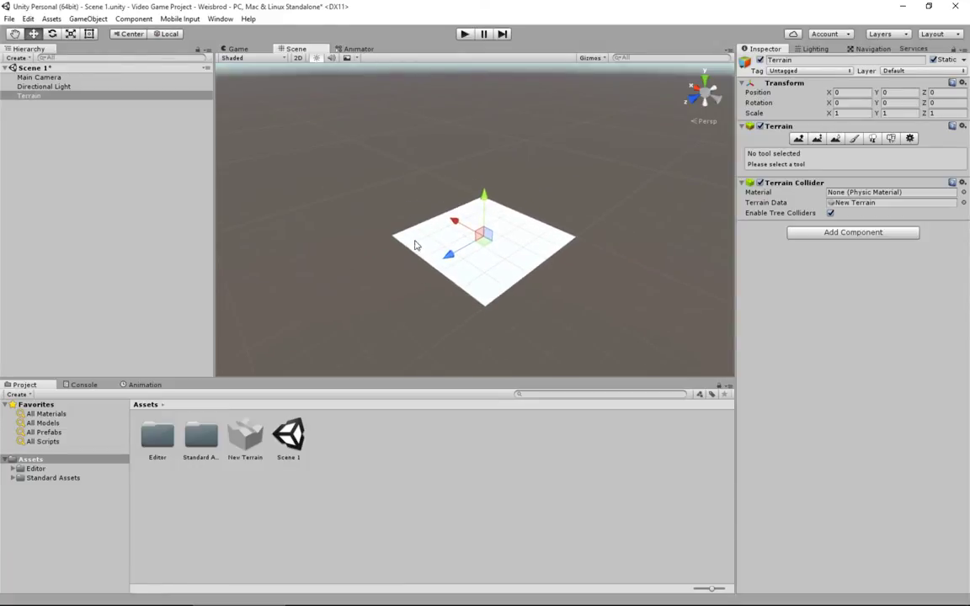
right_drag(572, 262, 554, 274)
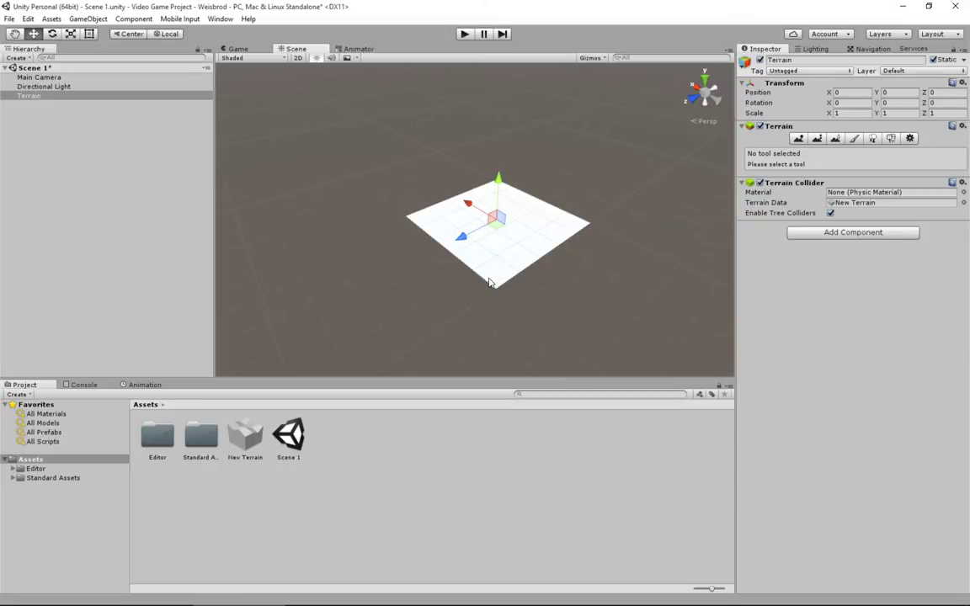
mouse_move(501, 273)
right_down()
mouse_move(479, 268)
mouse_move(542, 247)
mouse_move(416, 240)
mouse_move(576, 265)
mouse_move(442, 271)
mouse_move(652, 268)
mouse_move(584, 277)
mouse_move(515, 268)
mouse_move(511, 257)
right_up()
middle_drag(511, 257, 457, 262)
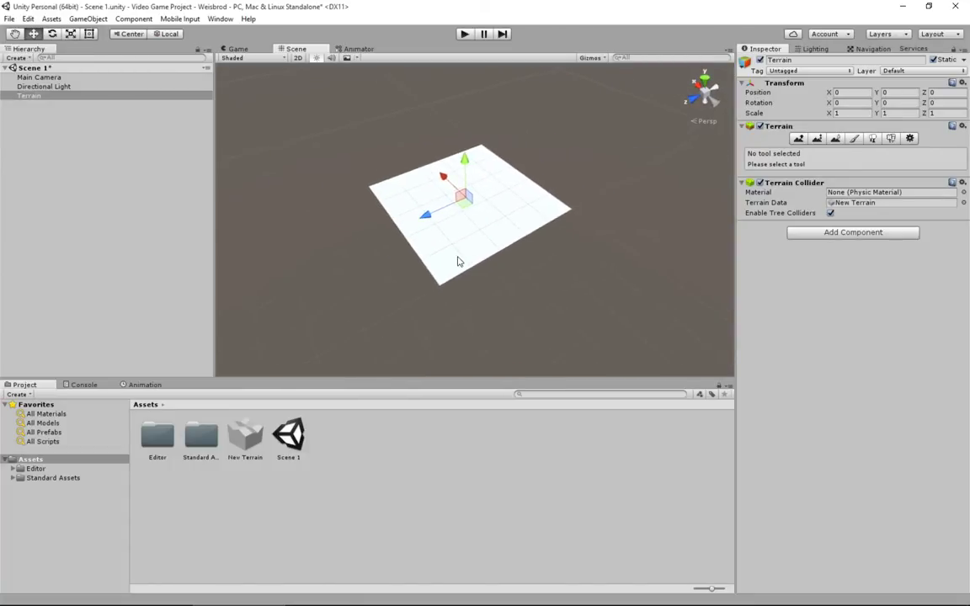
right_drag(457, 262, 507, 160)
middle_drag(501, 297, 538, 222)
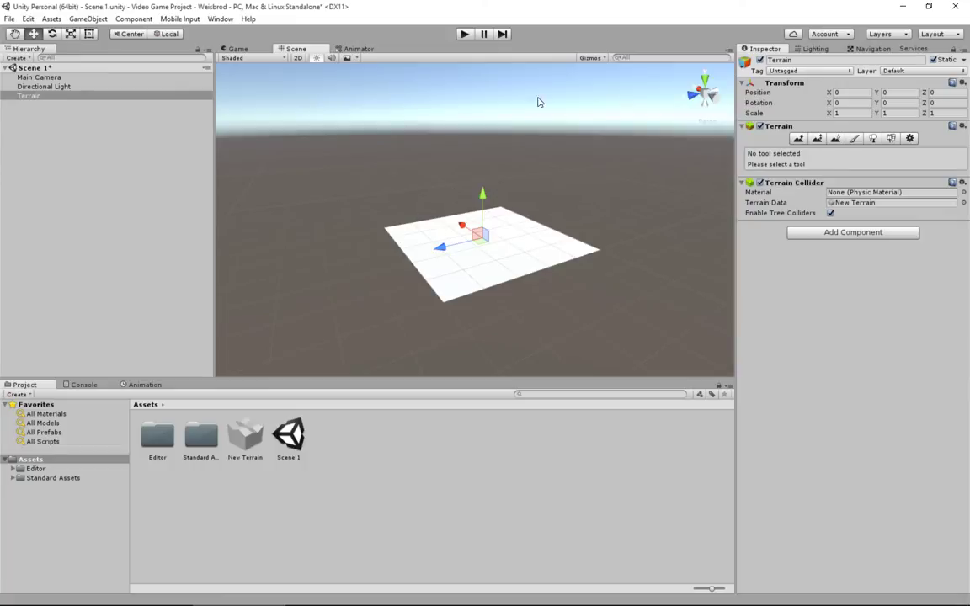
middle_drag(461, 160, 459, 207)
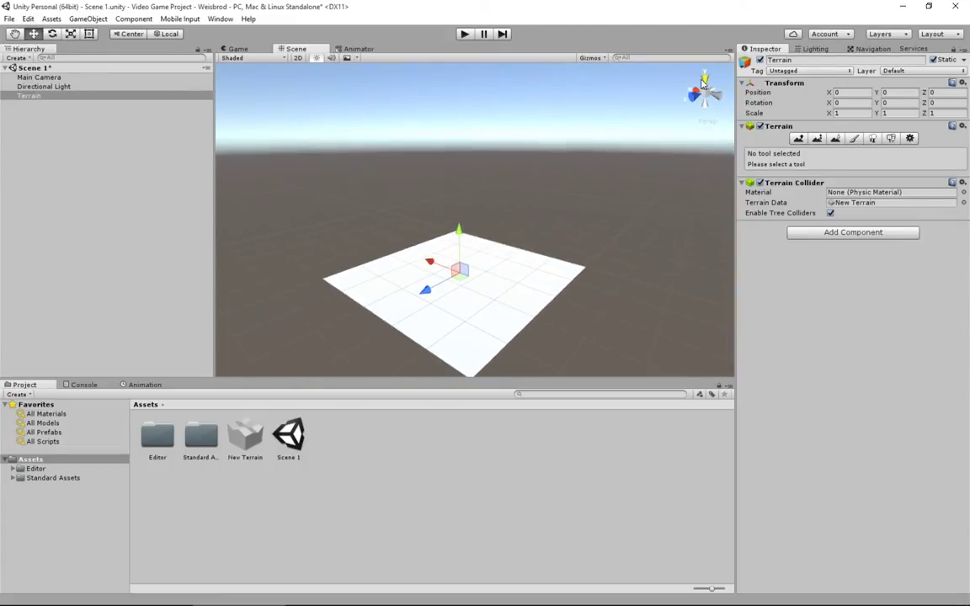
alt+drag(621, 108, 535, 226)
right_drag(536, 226, 591, 219)
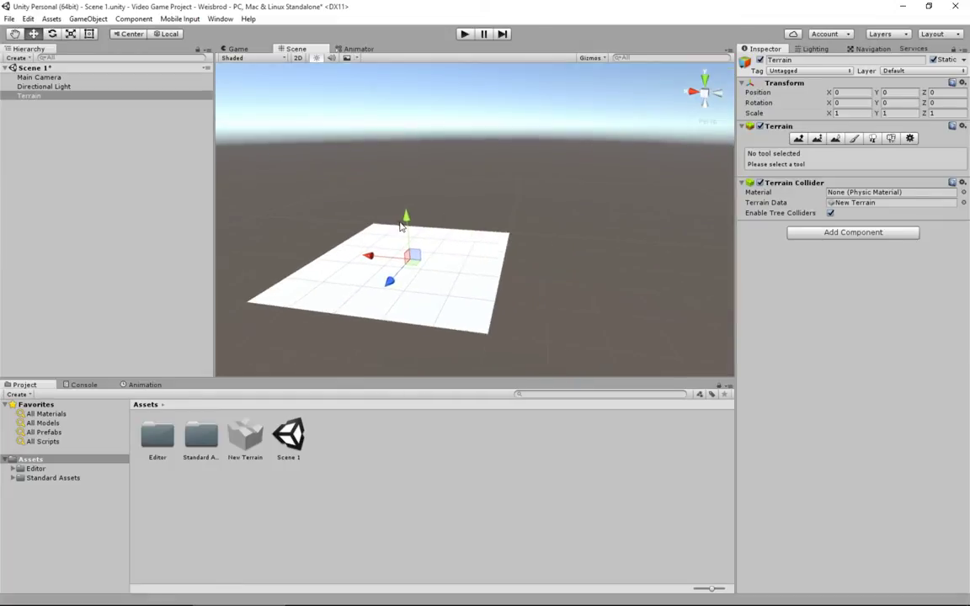
middle_drag(399, 224, 444, 229)
right_drag(444, 229, 567, 239)
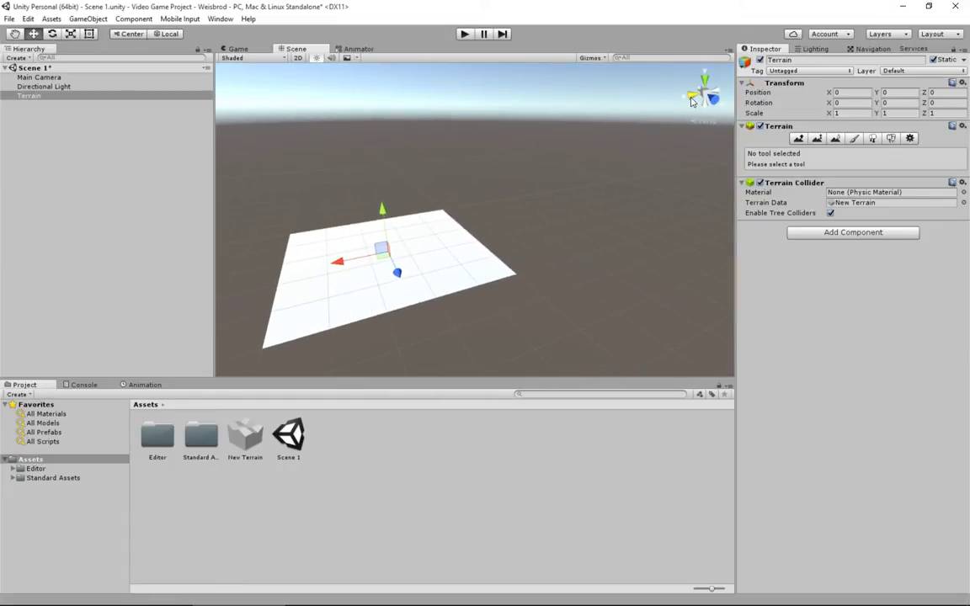
middle_drag(345, 266, 411, 254)
right_drag(412, 254, 506, 267)
middle_drag(428, 266, 502, 272)
right_drag(502, 272, 478, 264)
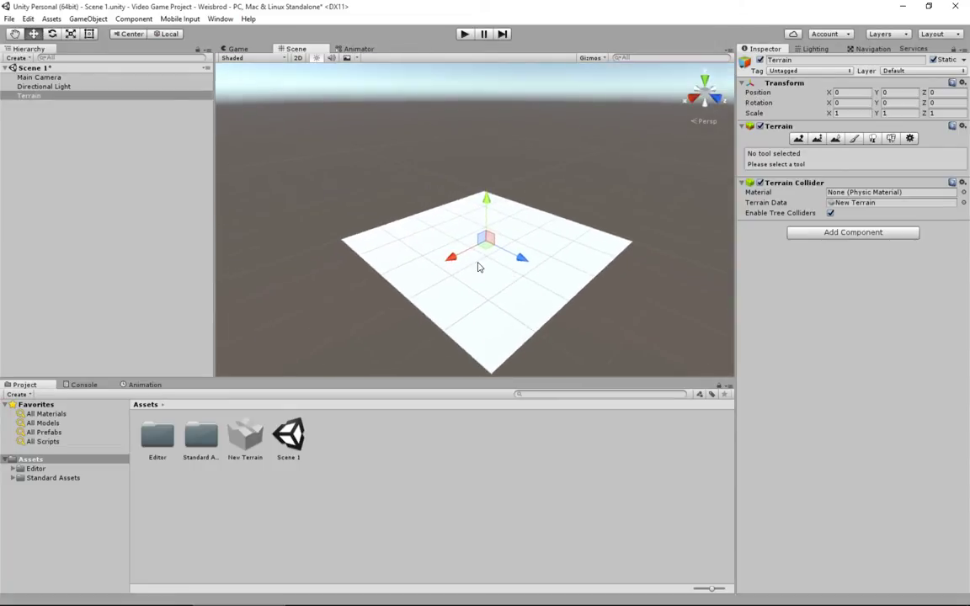
middle_drag(478, 264, 456, 252)
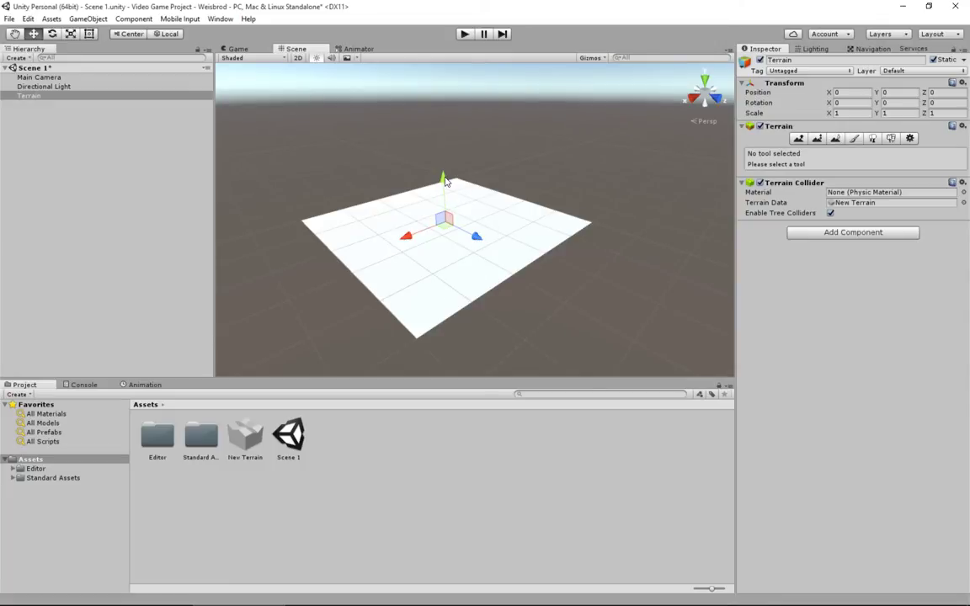
alt+drag(448, 220, 486, 259)
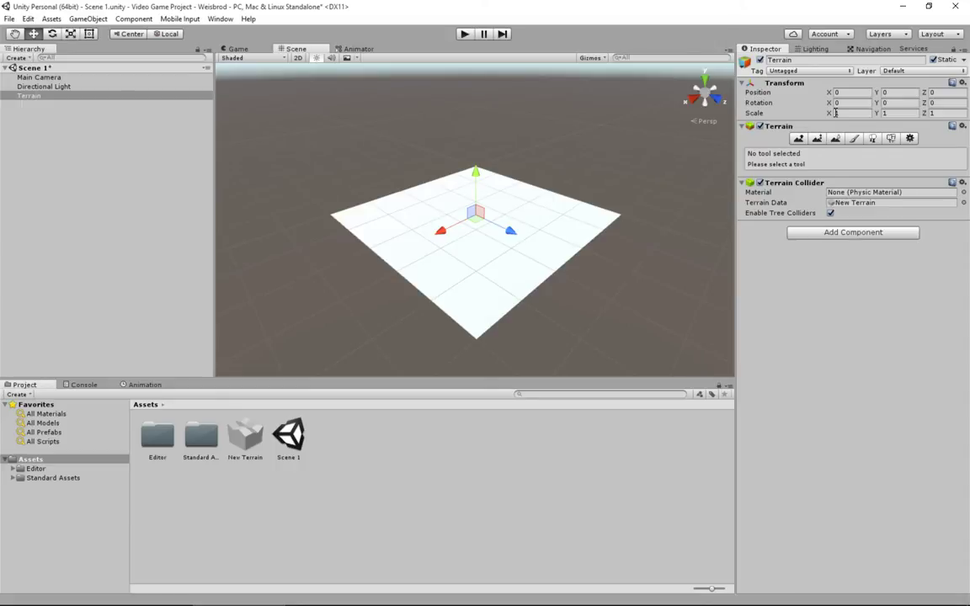
- Set both the Terrain Width and the Terrain Length to 1000 in the terrain's settings
click(910, 140)
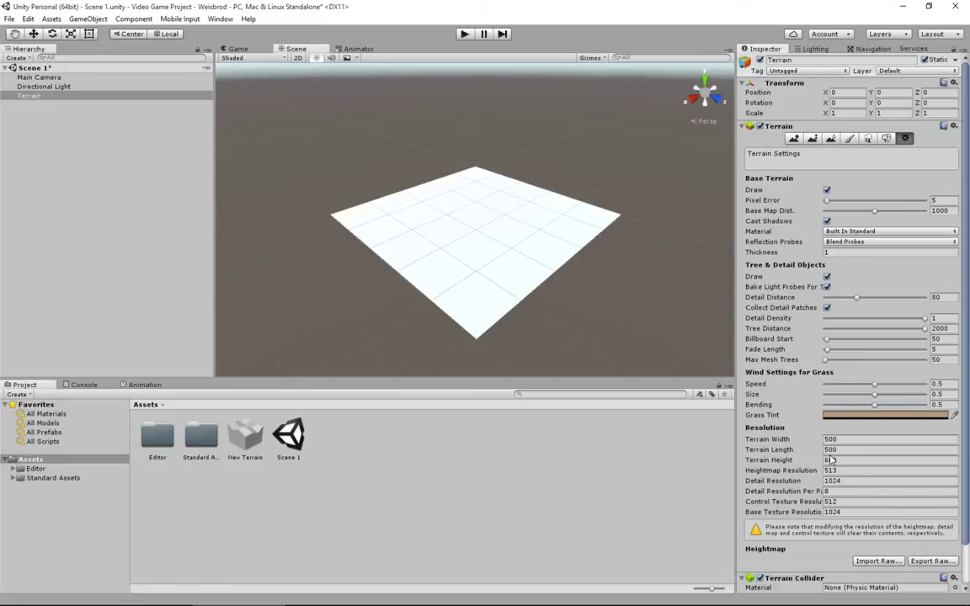
scroll(834, 457, down, 2)
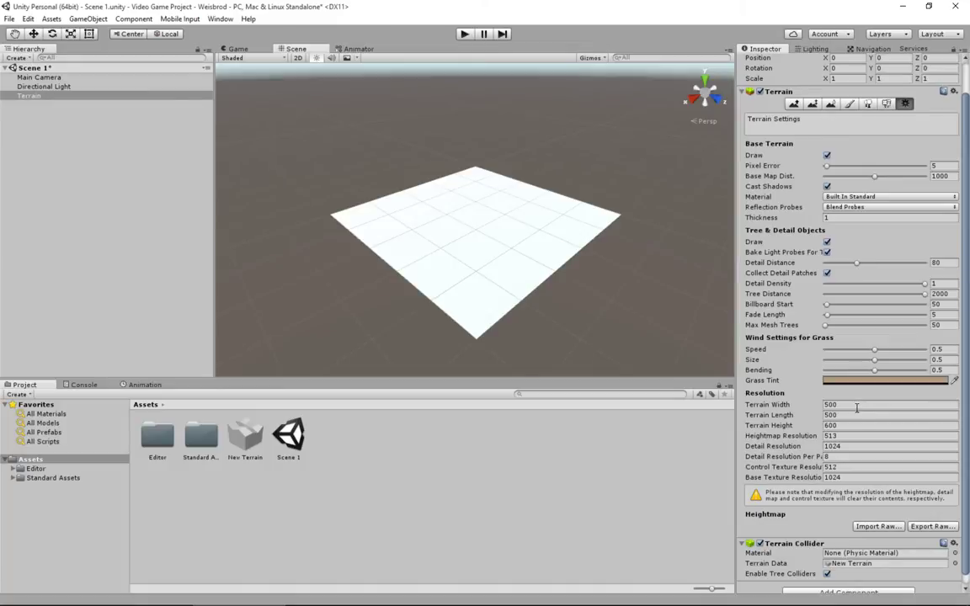
click(775, 408)
text(1000)
key(Tab)
text(100)
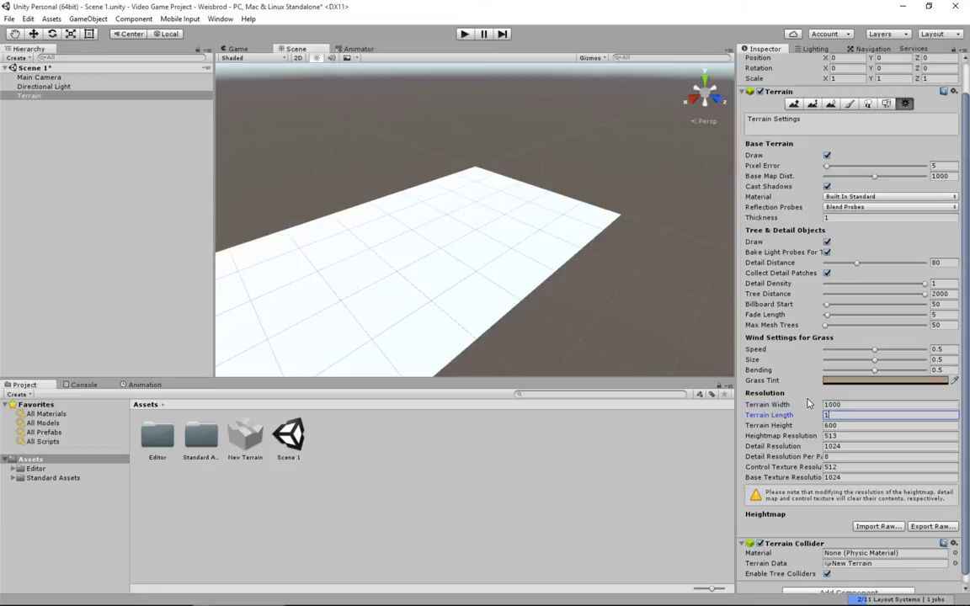
text(0)
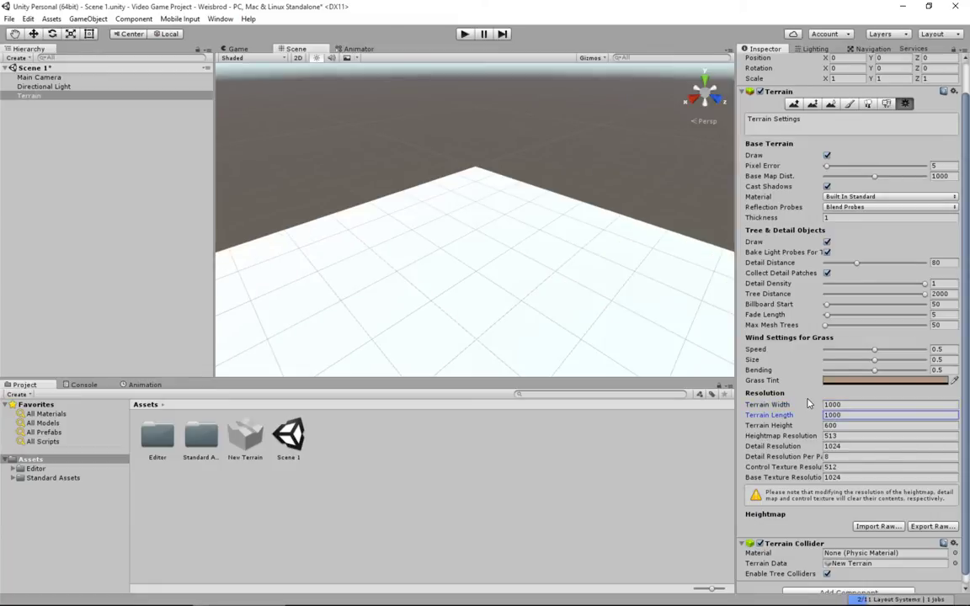
click(591, 274)
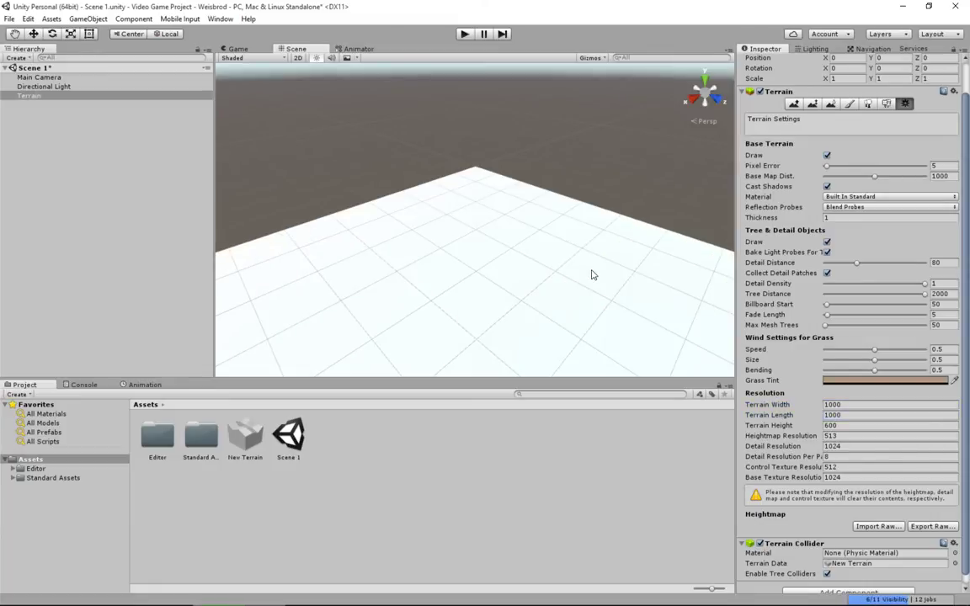
- Switch the terrain to Paint Texture mode and open the Add Terrain Texture dialog, placing it over the middle of the scene
scroll(593, 275, up, 6)
scroll(411, 268, down, 4)
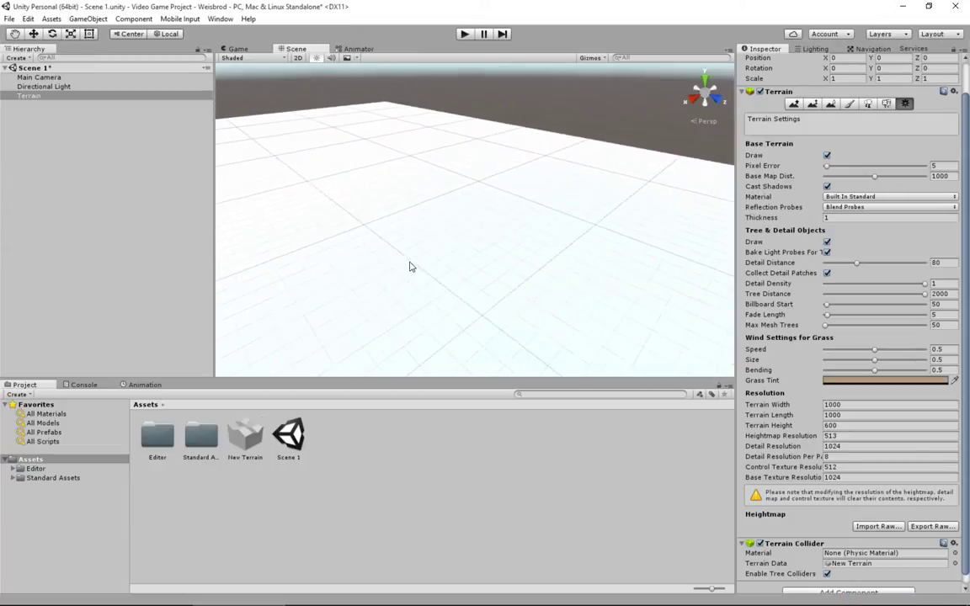
scroll(404, 278, down, 8)
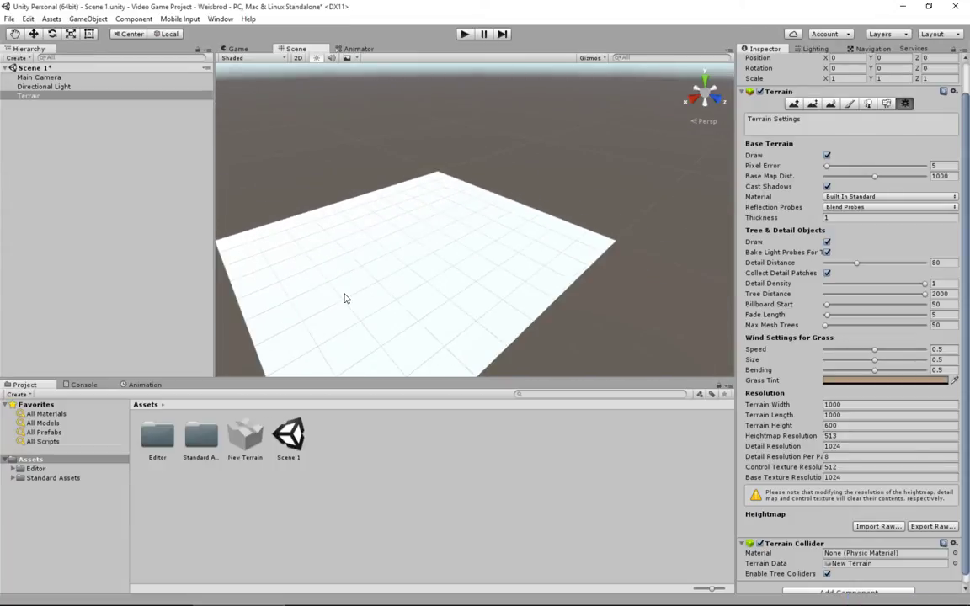
middle_drag(346, 297, 414, 253)
mouse_move(487, 262)
right_down()
mouse_move(481, 269)
mouse_move(493, 264)
right_up()
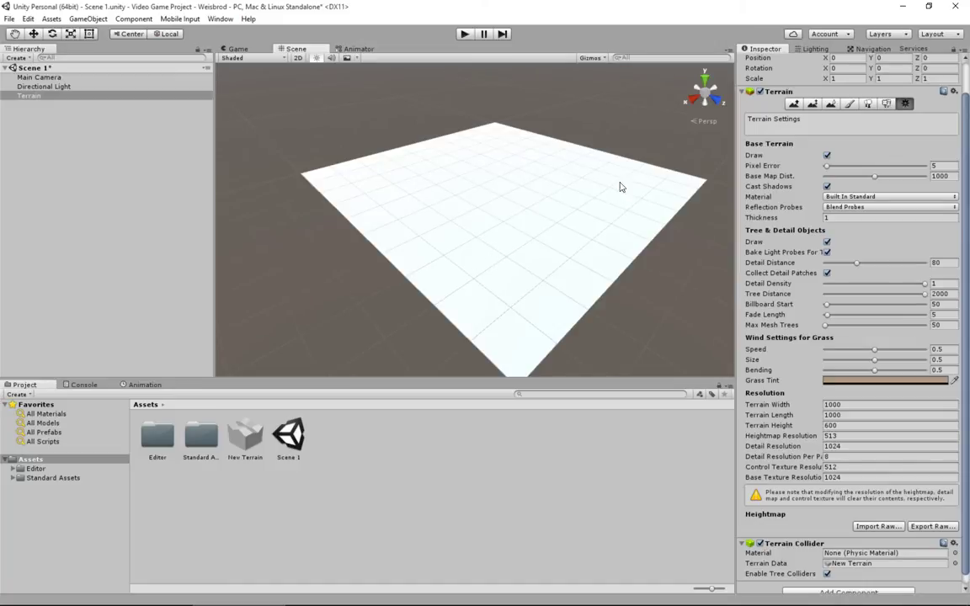
click(850, 103)
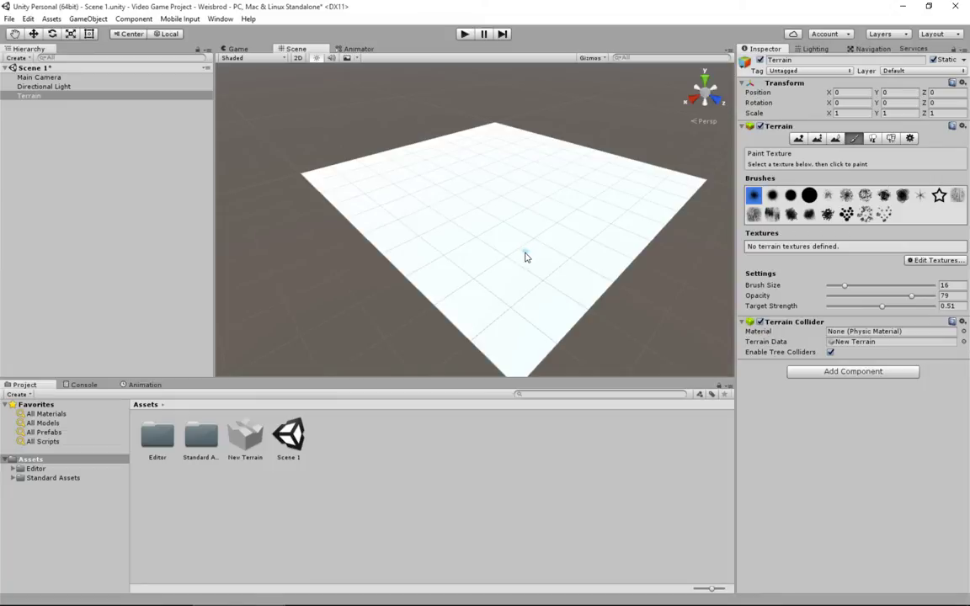
click(930, 263)
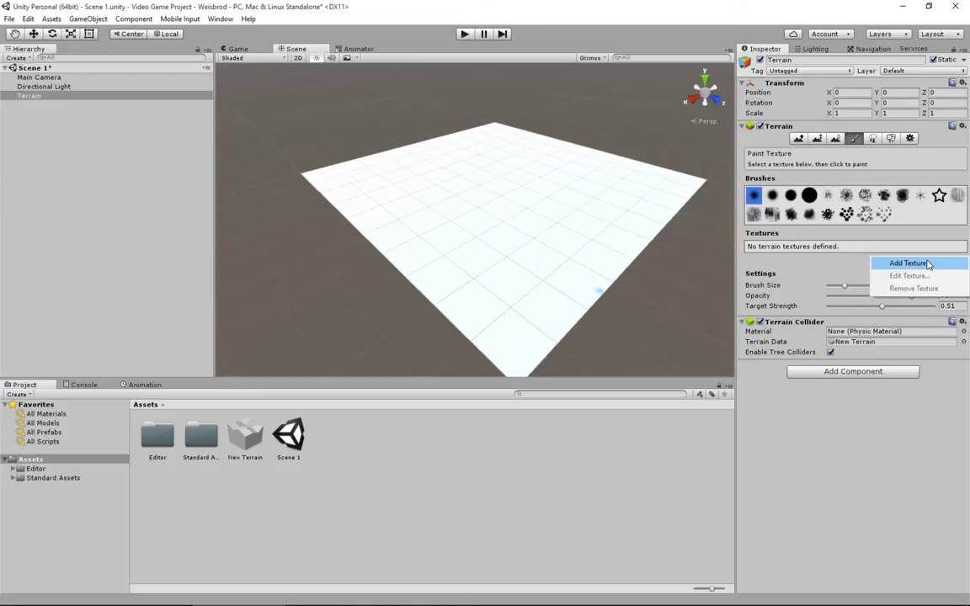
click(923, 264)
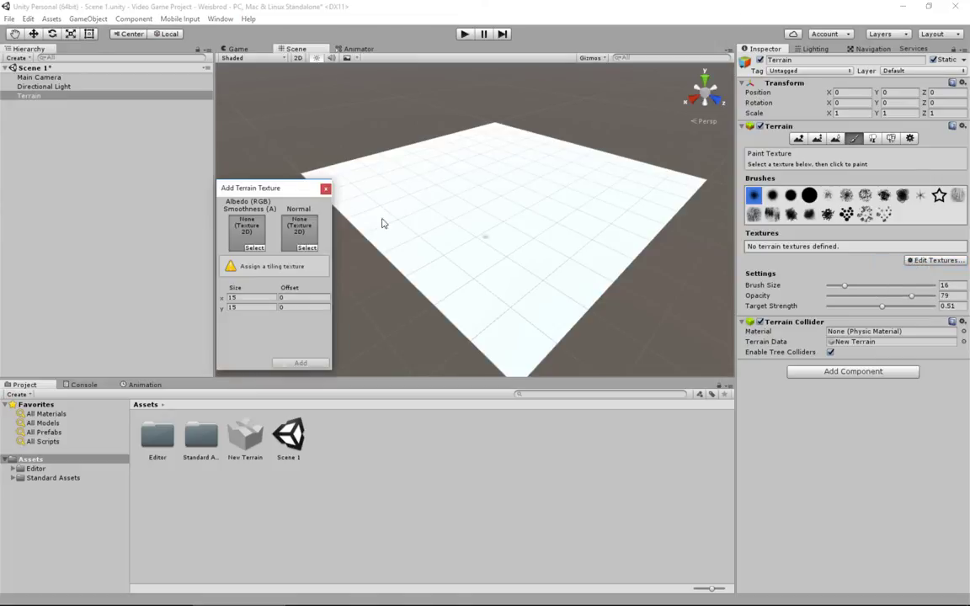
drag(245, 194, 461, 165)
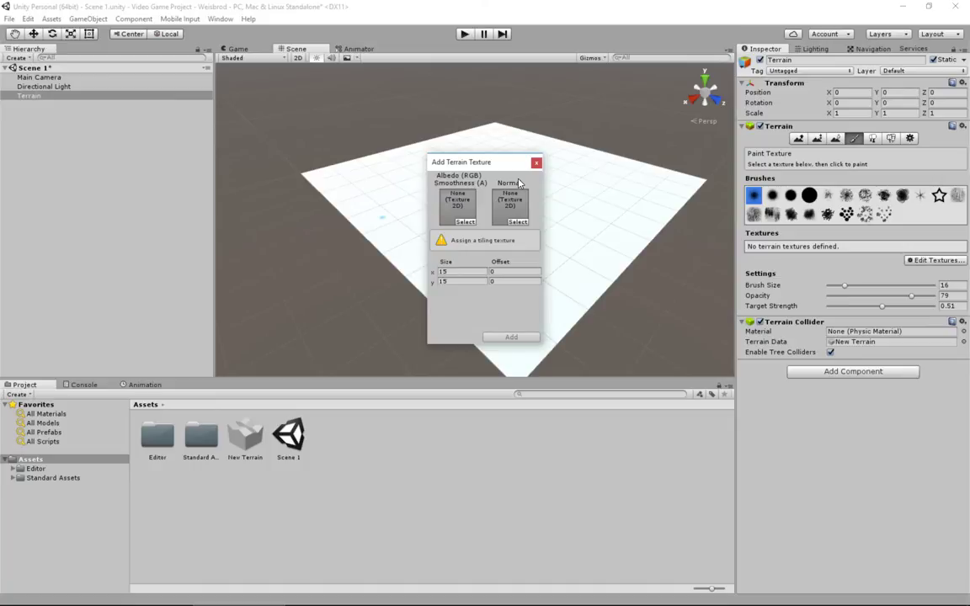
- Assign MudRockyNormals as the Normal map of the new terrain texture
click(518, 222)
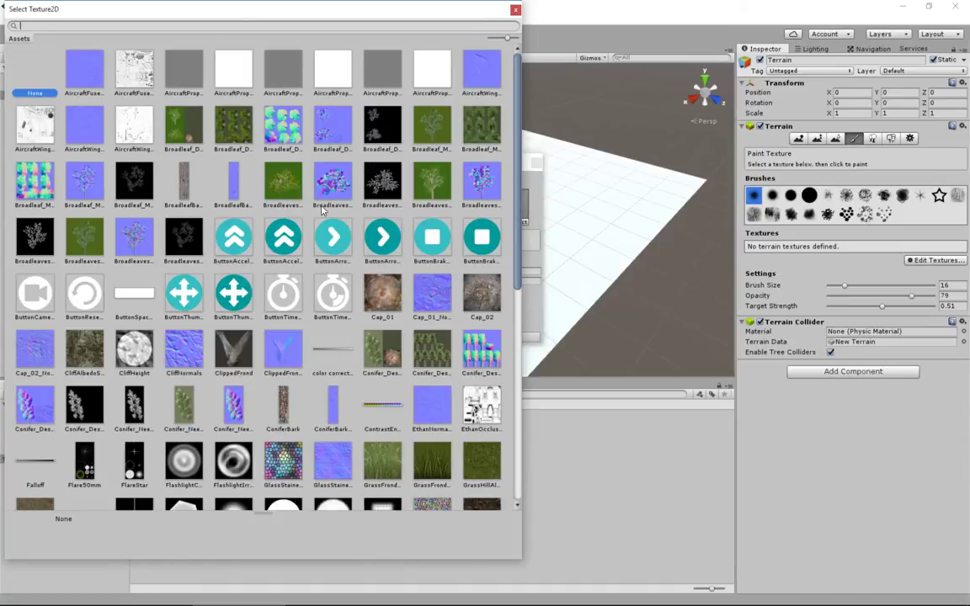
scroll(294, 209, down, 6)
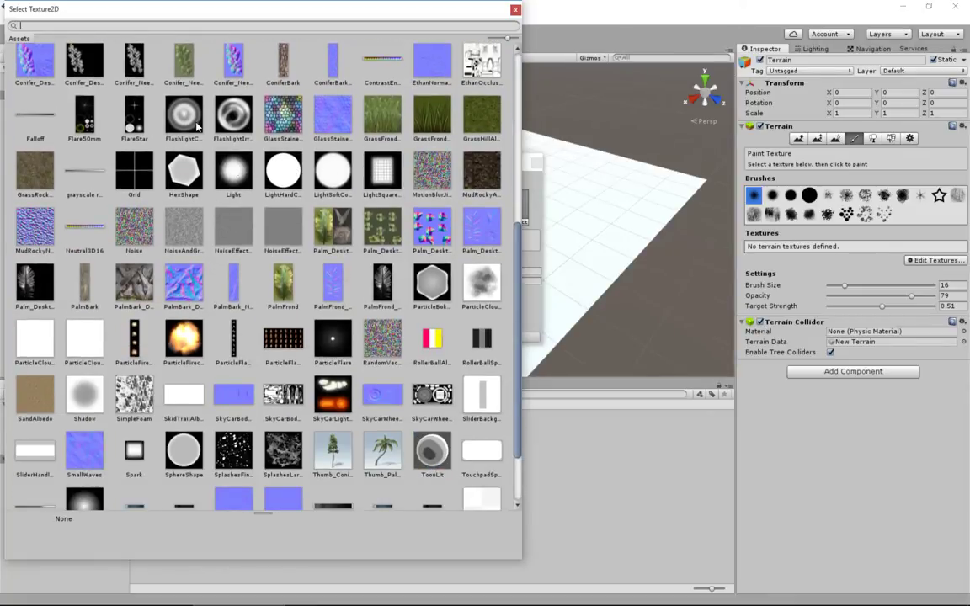
click(486, 172)
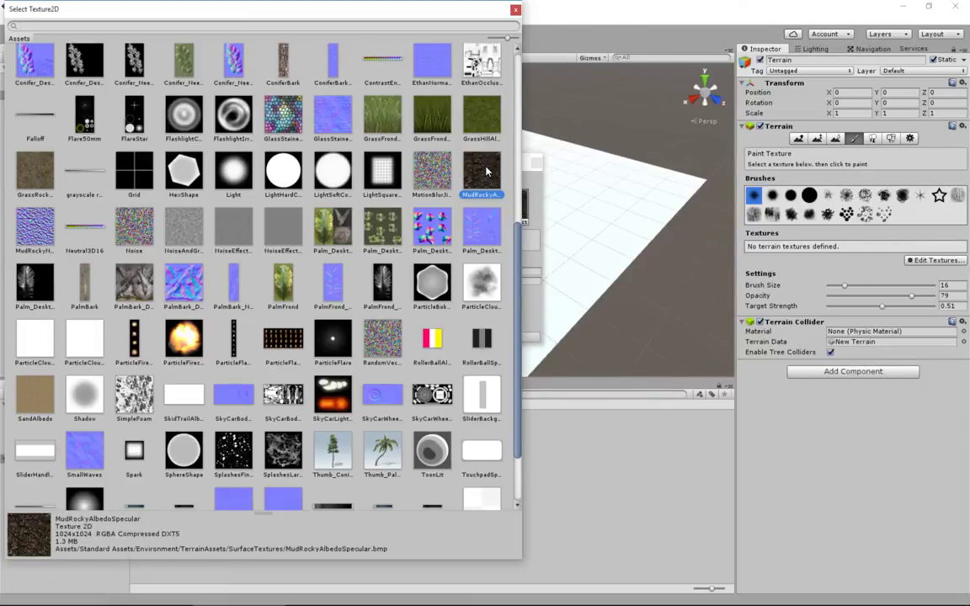
click(26, 230)
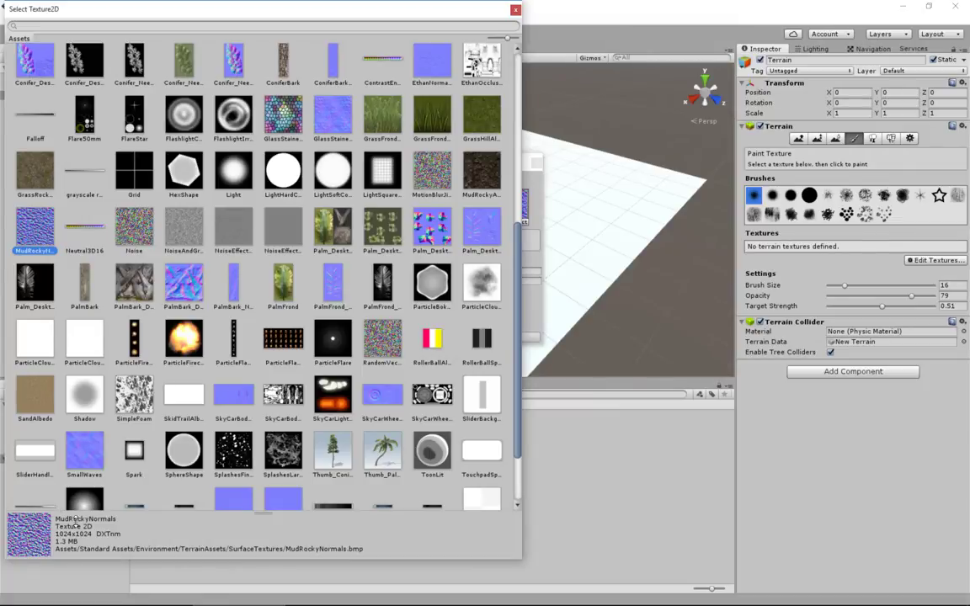
double_click(34, 214)
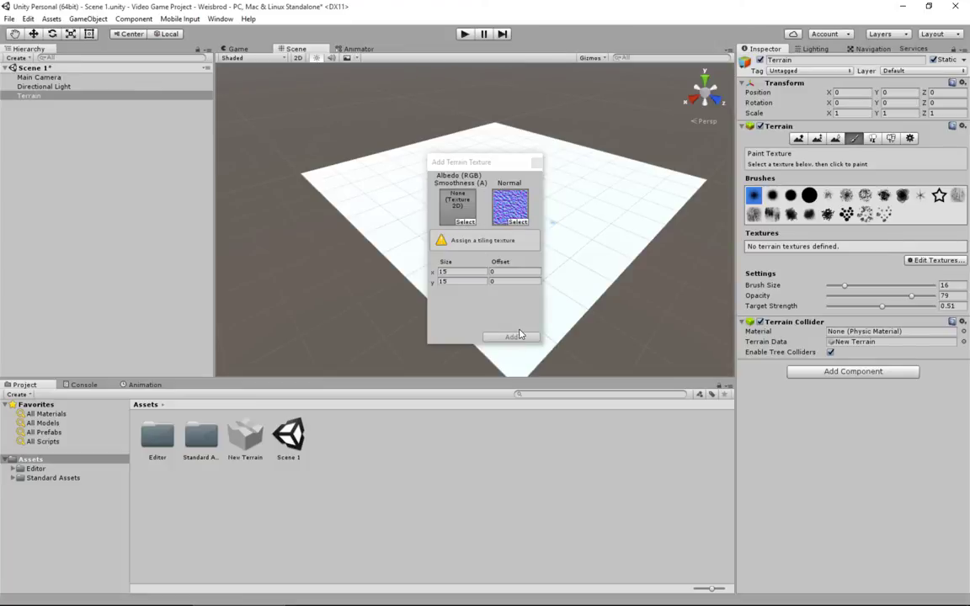
- Assign AircraftPropellerBlur02GreyAlbedo as the Albedo map, add the texture to the terrain, and inspect the surface up close
click(466, 221)
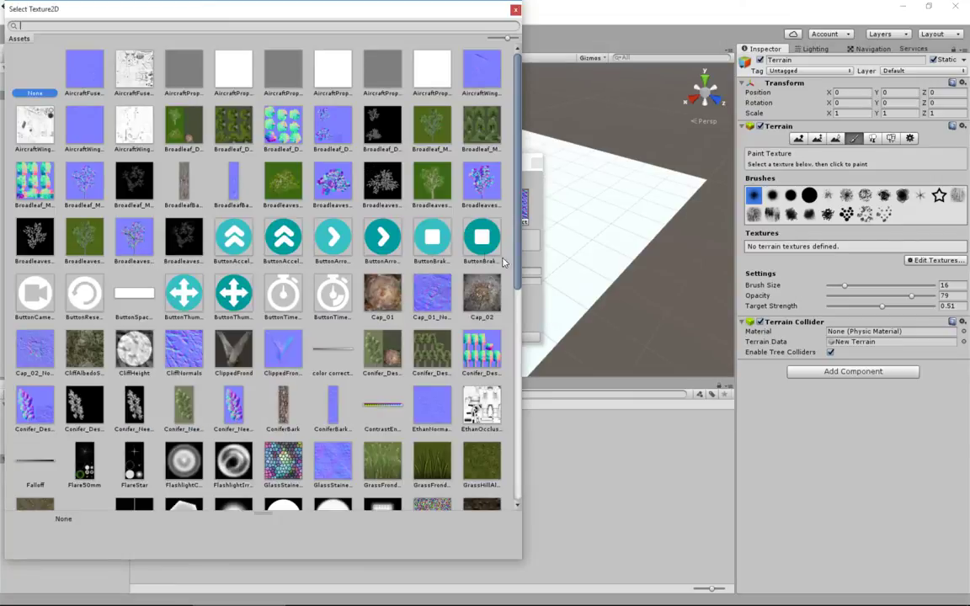
scroll(455, 329, down, 1)
scroll(468, 344, down, 1)
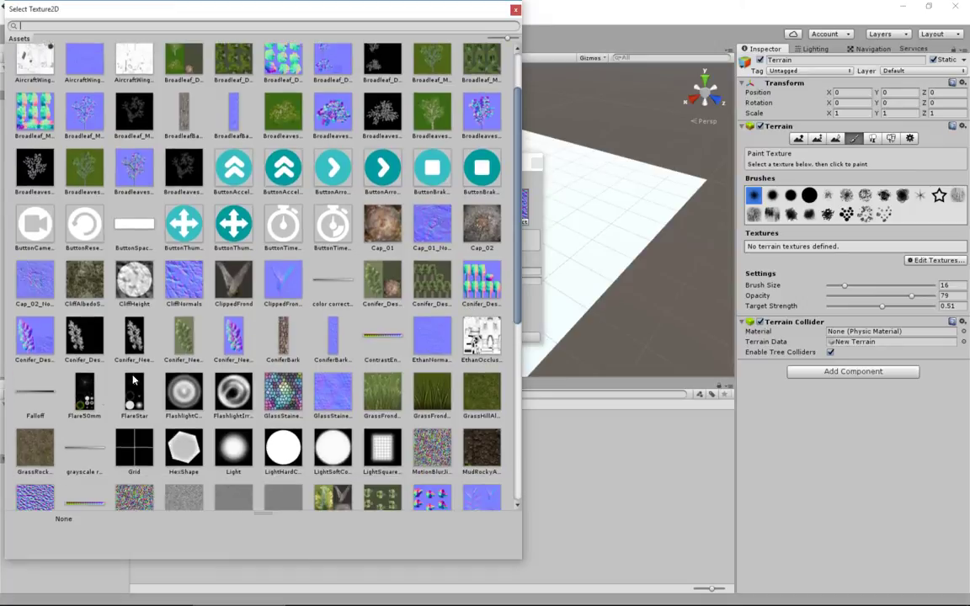
scroll(489, 379, down, 2)
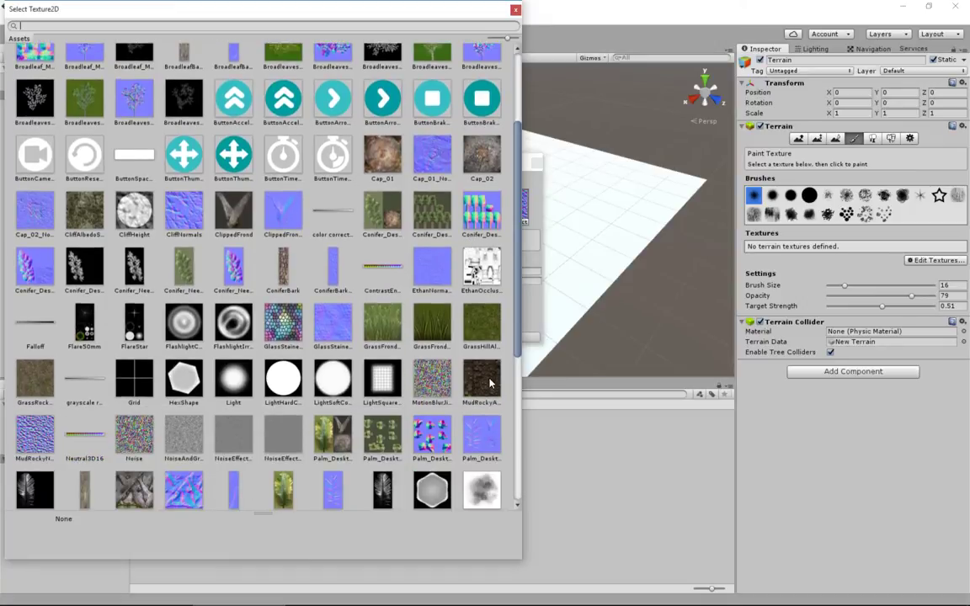
scroll(421, 329, up, 4)
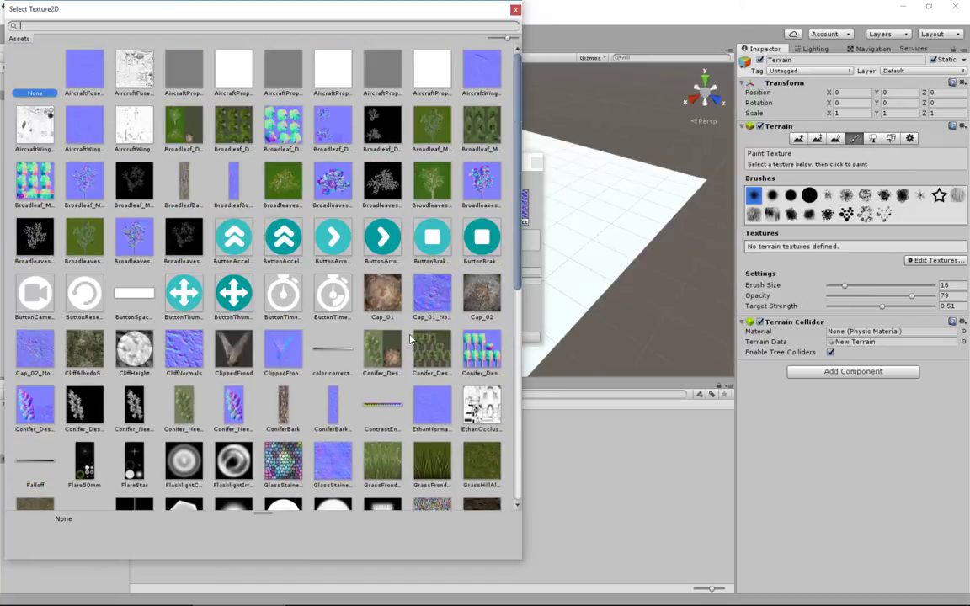
click(284, 70)
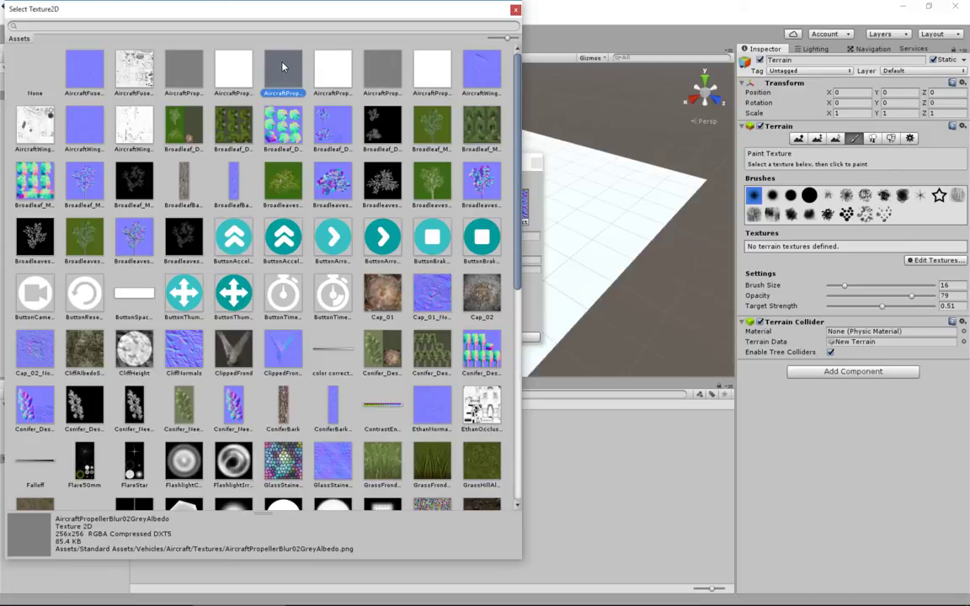
double_click(283, 68)
click(512, 338)
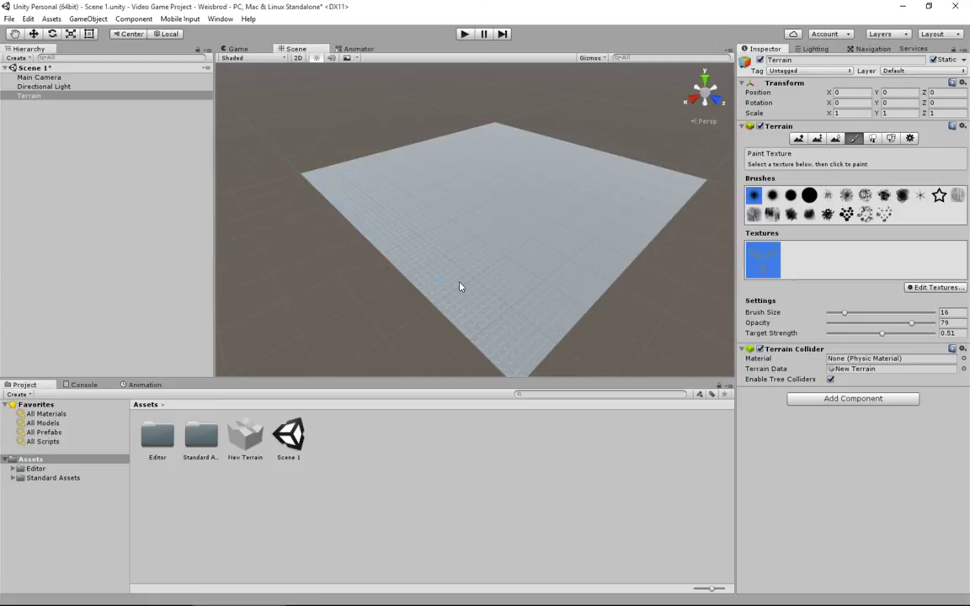
scroll(526, 253, up, 10)
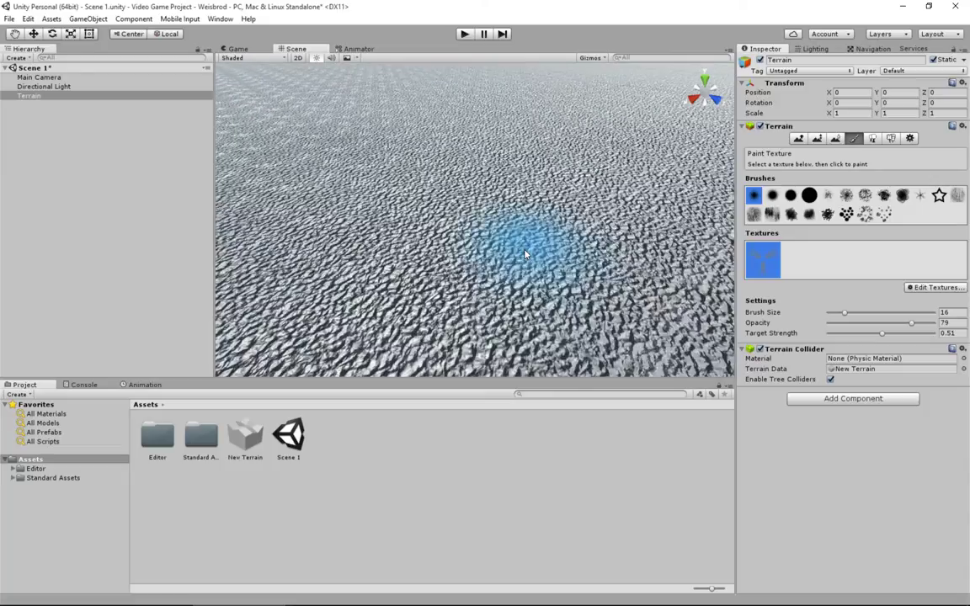
scroll(527, 253, up, 5)
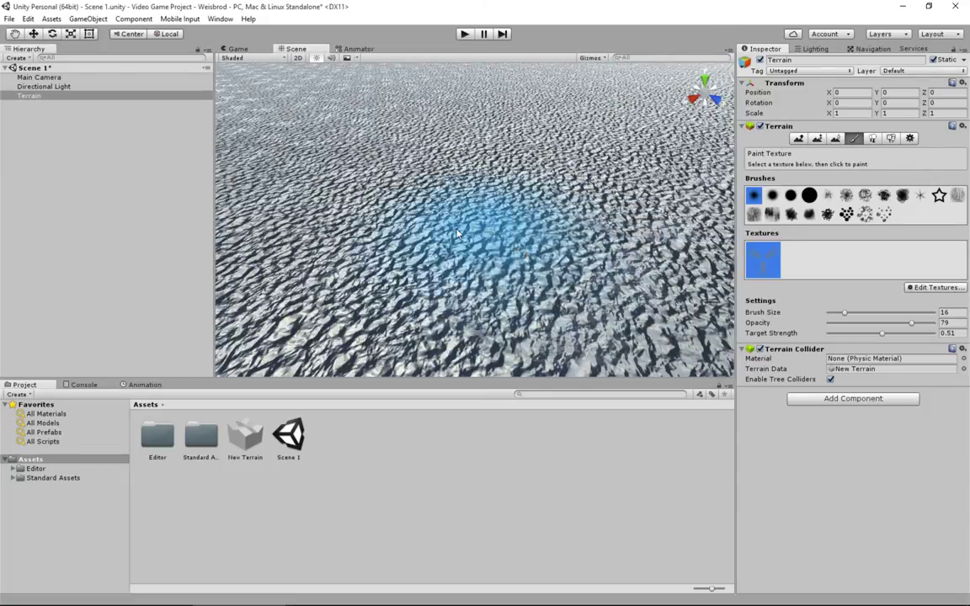
- Try moving the Directional Light along Z, including to -2000, and reset its Z position to 0
click(53, 87)
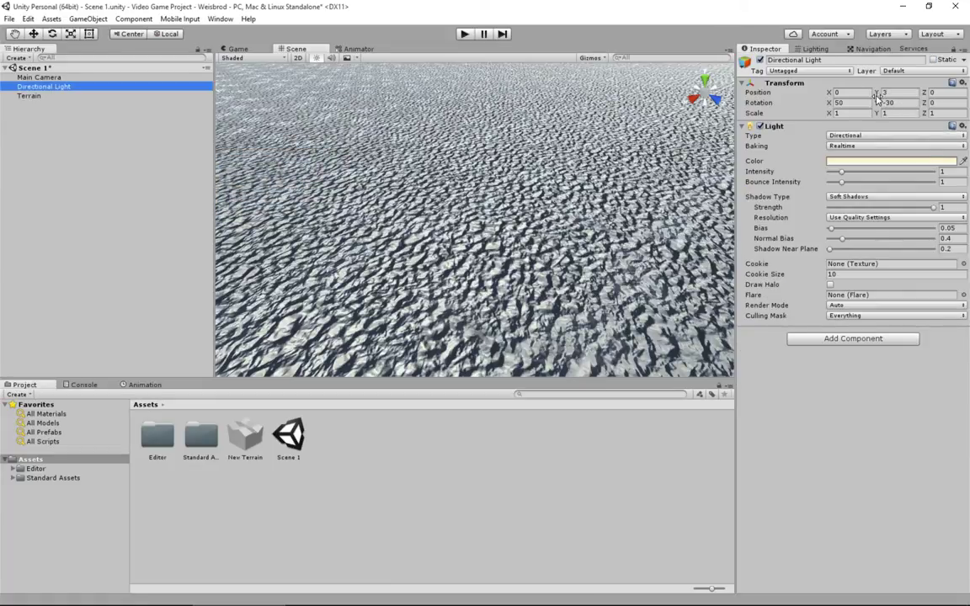
drag(925, 93, 375, 61)
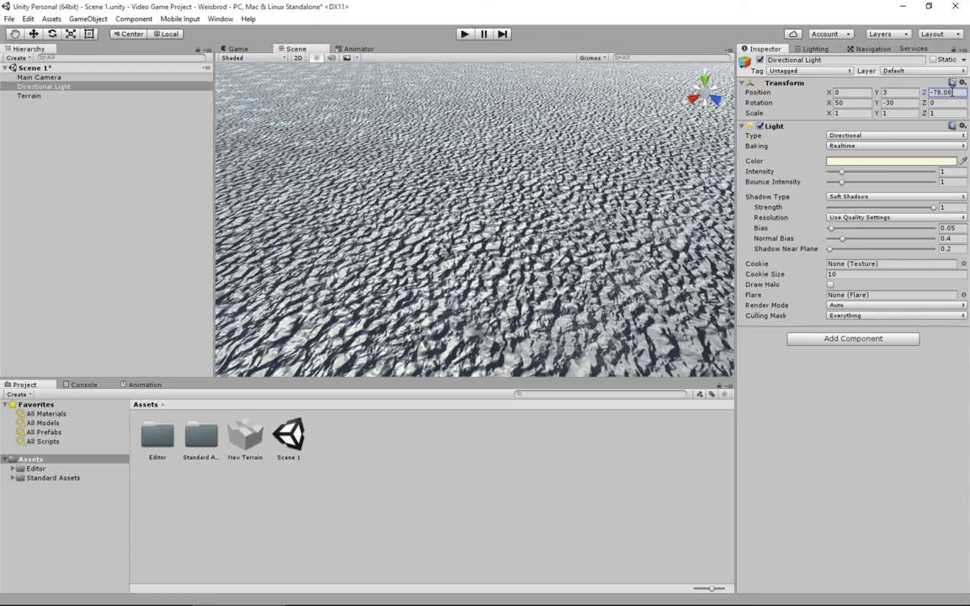
click(944, 93)
text(-2000)
click(951, 94)
text(0)
- Try rotating the Directional Light to X 14.4 and Y -47.16, reset its Z rotation to 0, and undo the X and Y rotations
drag(831, 105, 381, 553)
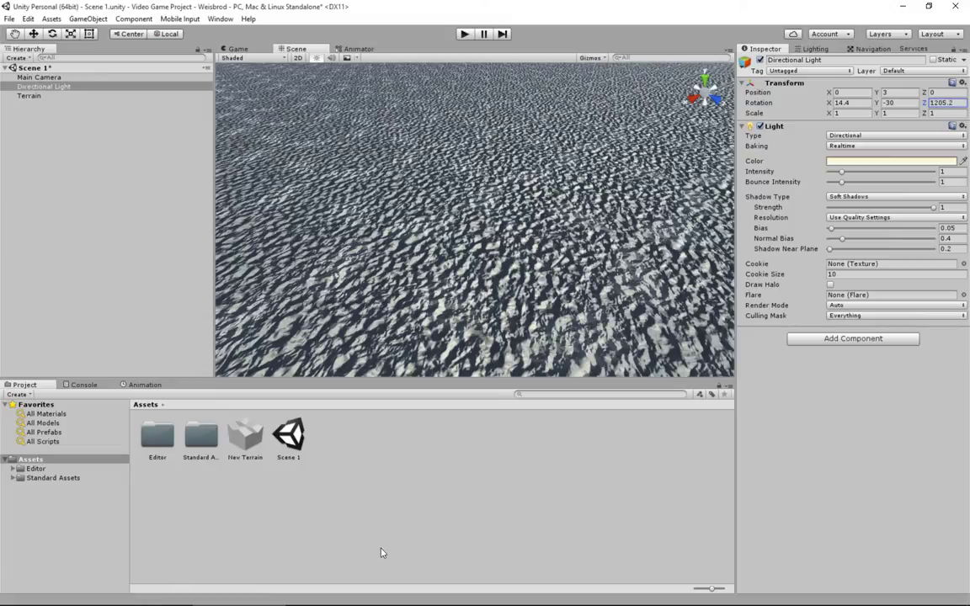
text(0)
mouse_move(878, 106)
mouse_down()
mouse_move(529, 95)
mouse_move(826, 112)
mouse_move(625, 90)
mouse_move(527, 331)
mouse_move(489, 67)
mouse_move(910, 77)
mouse_move(419, 57)
mouse_move(378, 81)
mouse_move(863, 124)
mouse_move(359, 105)
mouse_move(634, 125)
mouse_move(457, 154)
mouse_move(589, 156)
mouse_move(547, 154)
mouse_up()
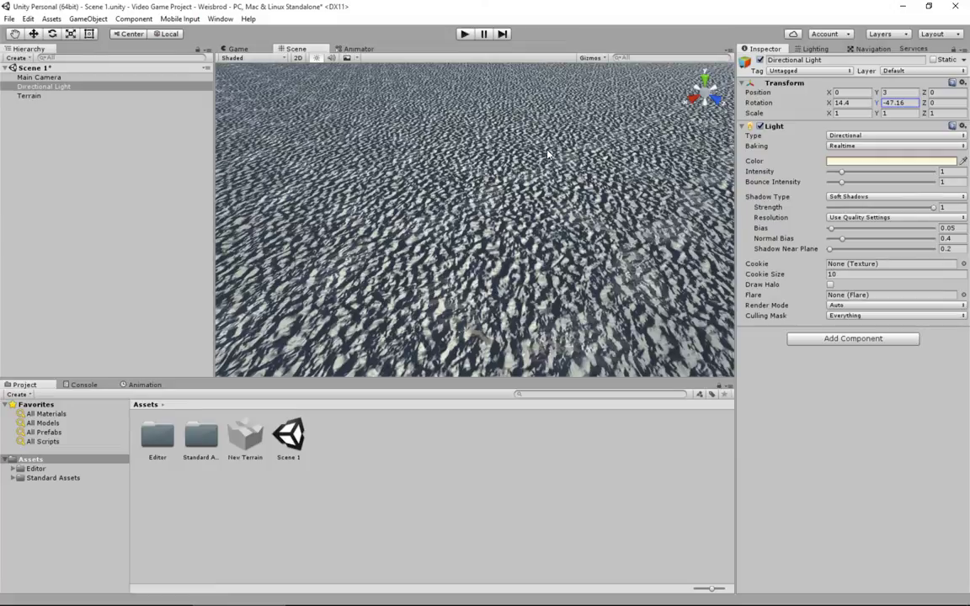
key(ctrl+z)
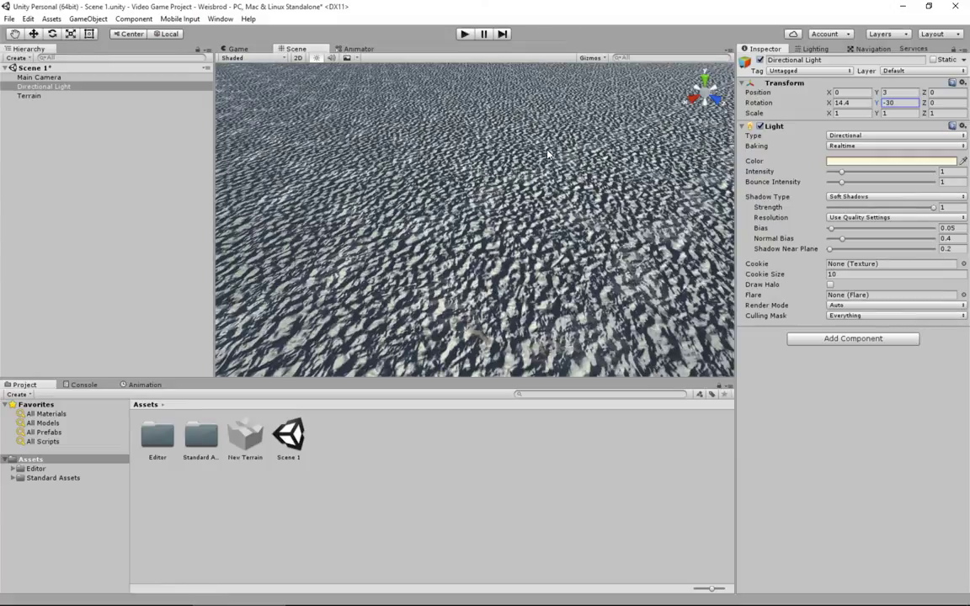
key(ctrl+z)
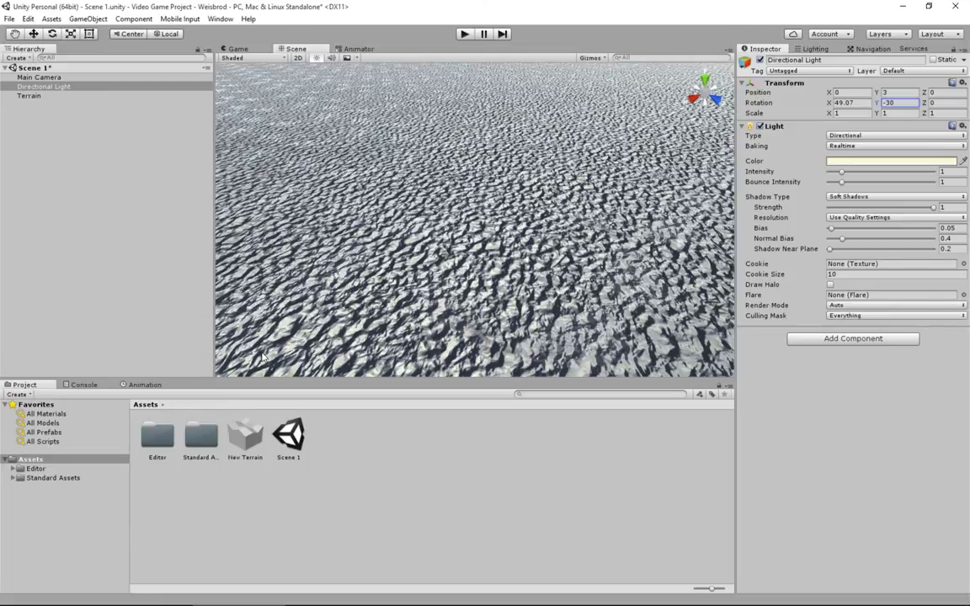
- Change the existing terrain texture's Albedo map to MudRockyAlbedoSpecular, apply the edit, and check the surface across the terrain
click(426, 279)
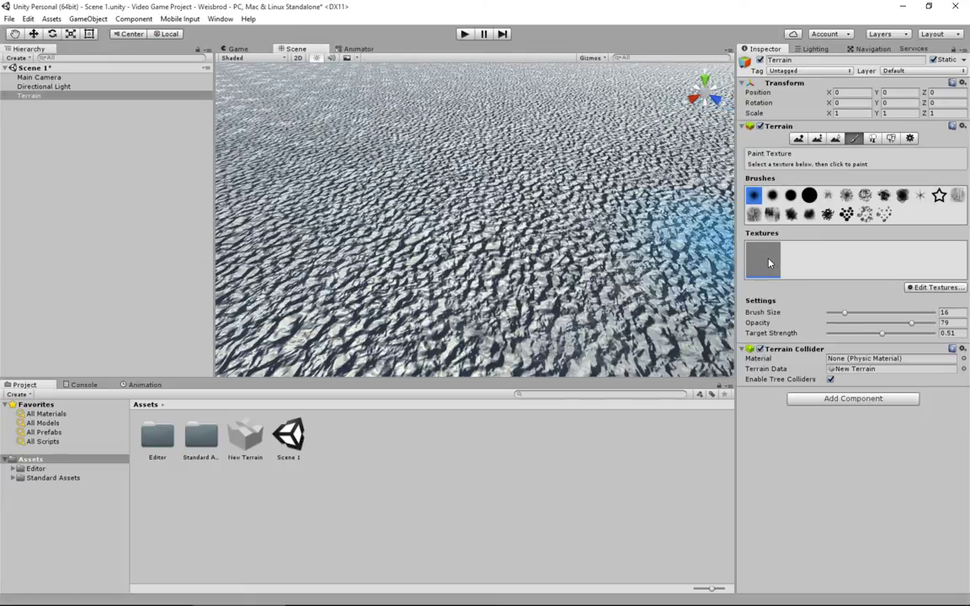
click(950, 287)
click(937, 304)
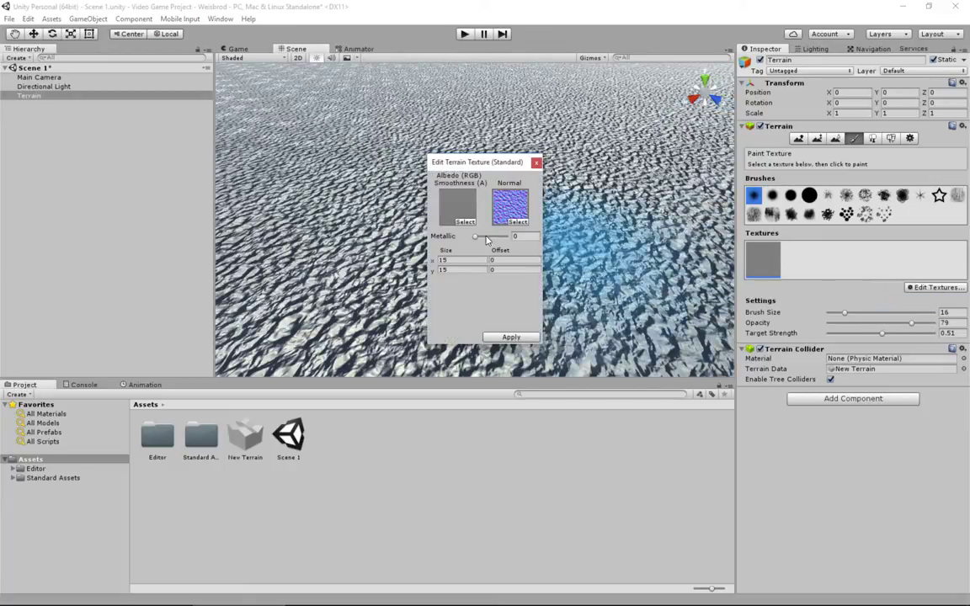
click(469, 223)
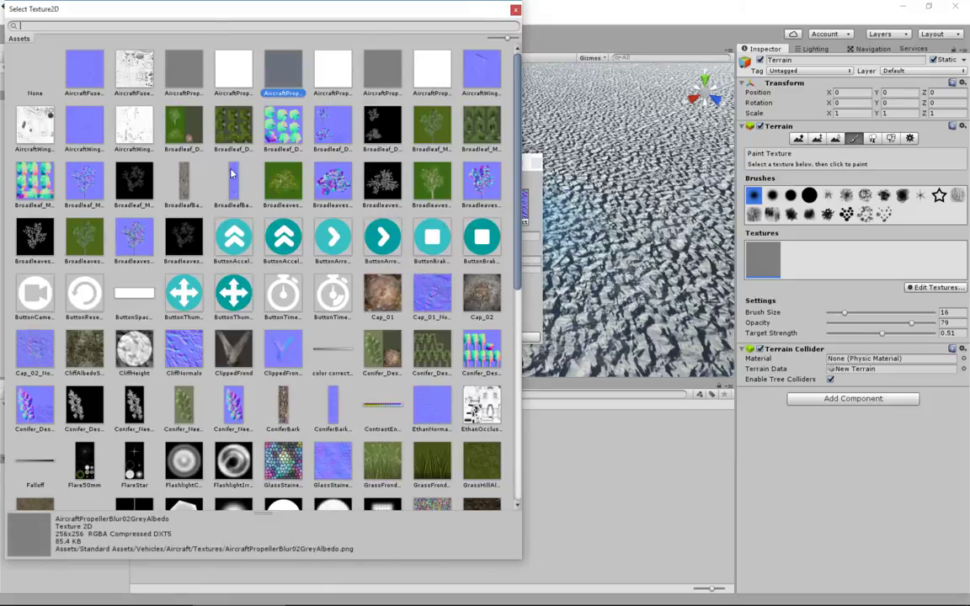
scroll(337, 228, down, 3)
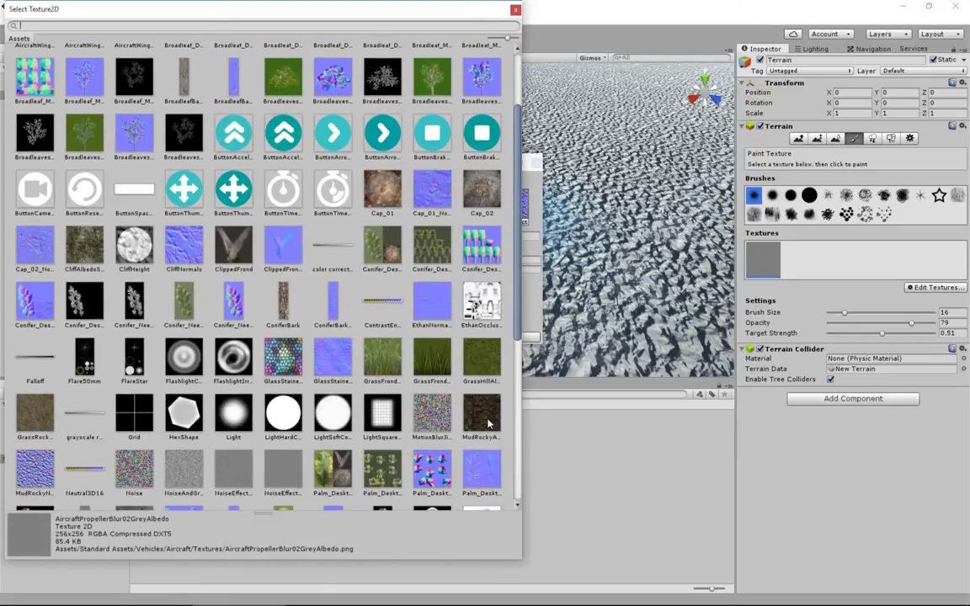
click(482, 417)
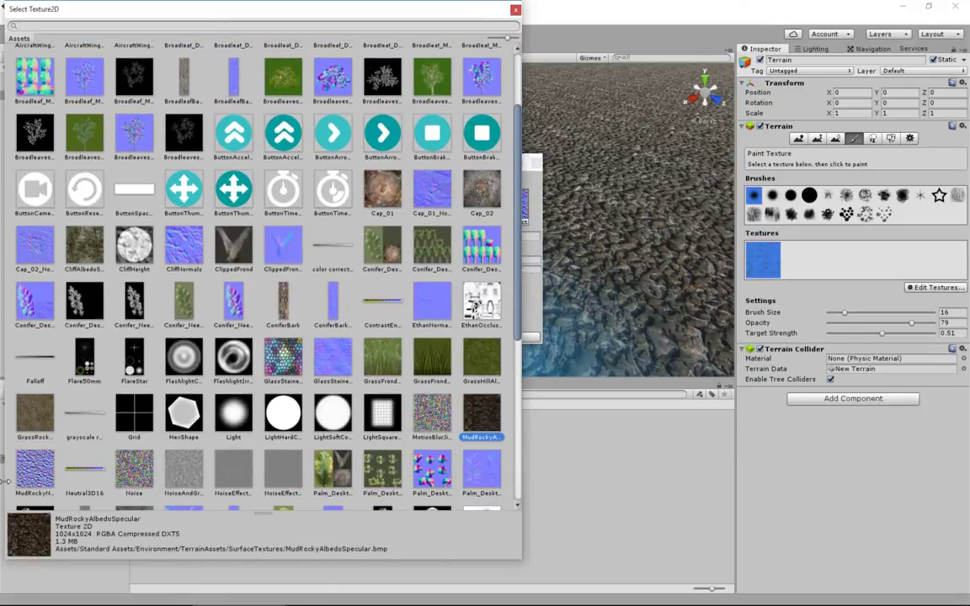
double_click(481, 412)
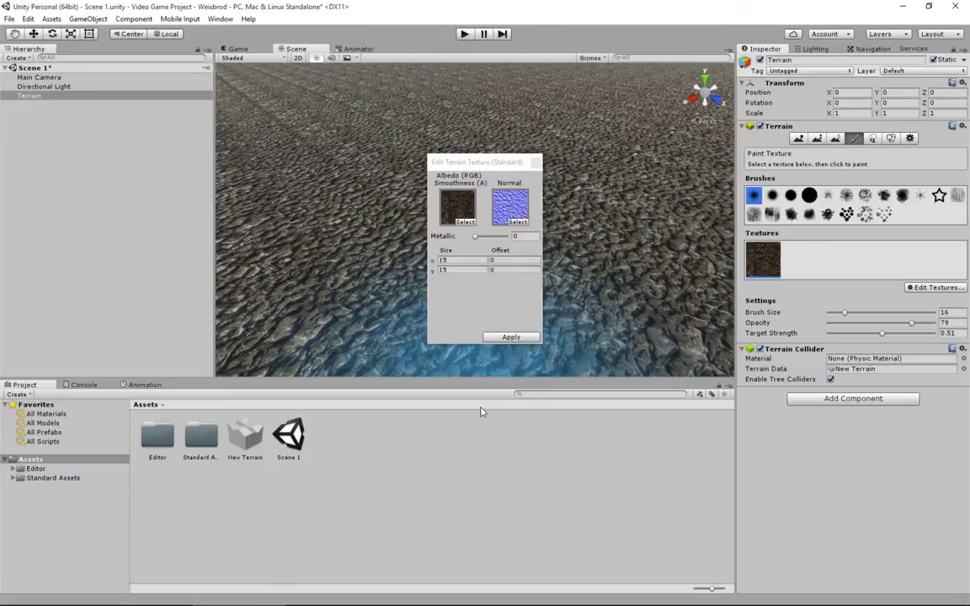
click(510, 338)
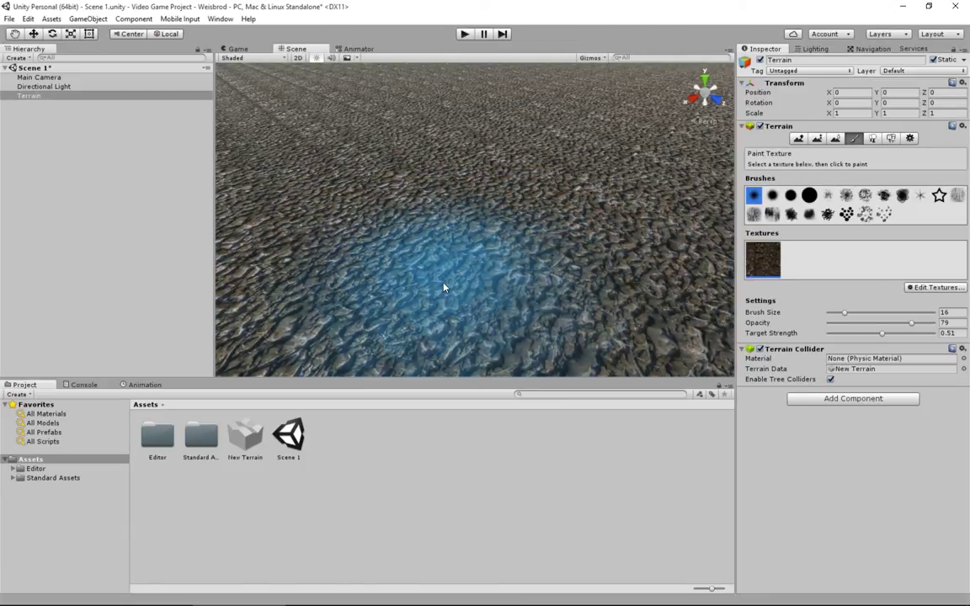
scroll(445, 266, down, 5)
scroll(444, 265, down, 8)
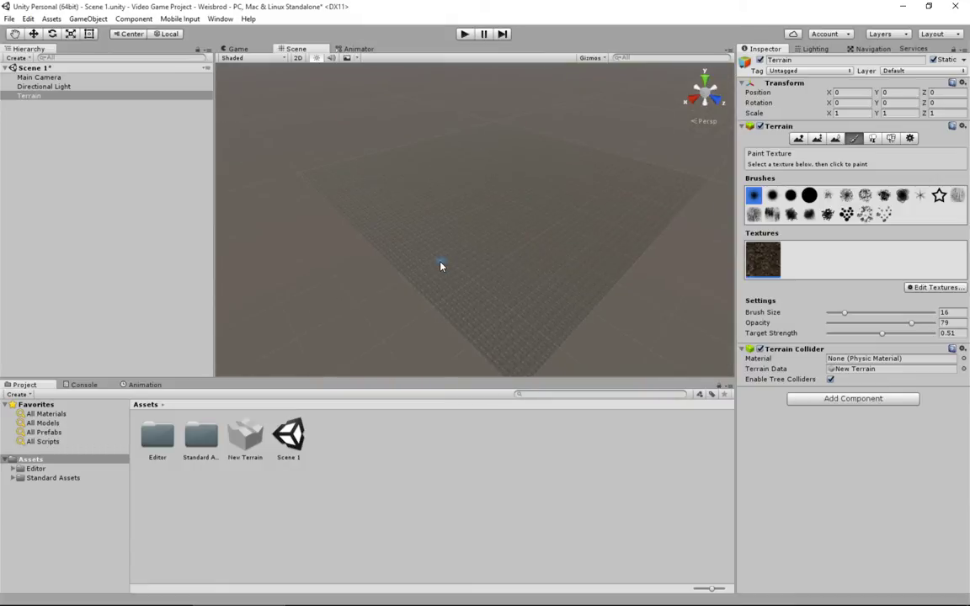
scroll(444, 266, up, 10)
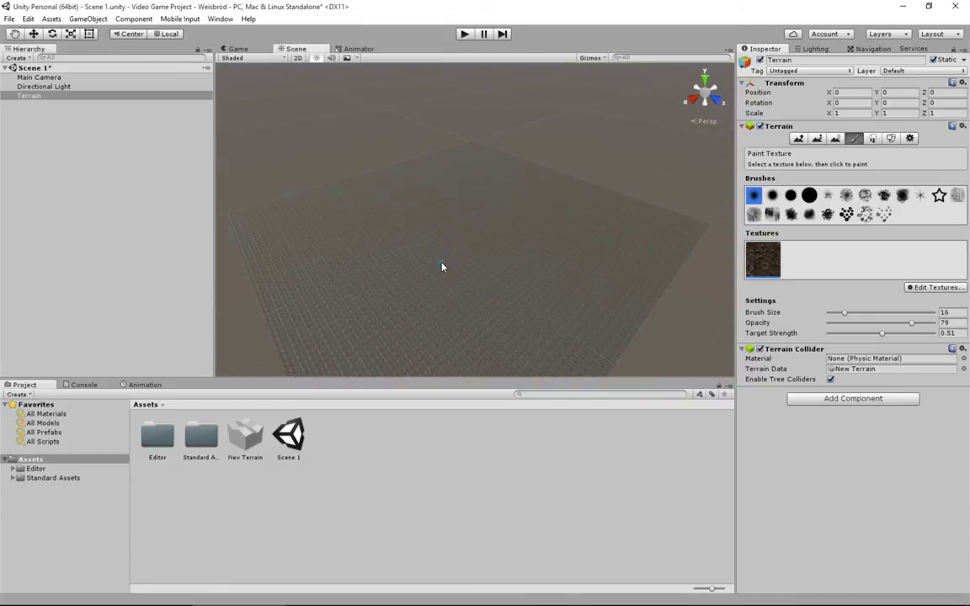
scroll(443, 267, up, 3)
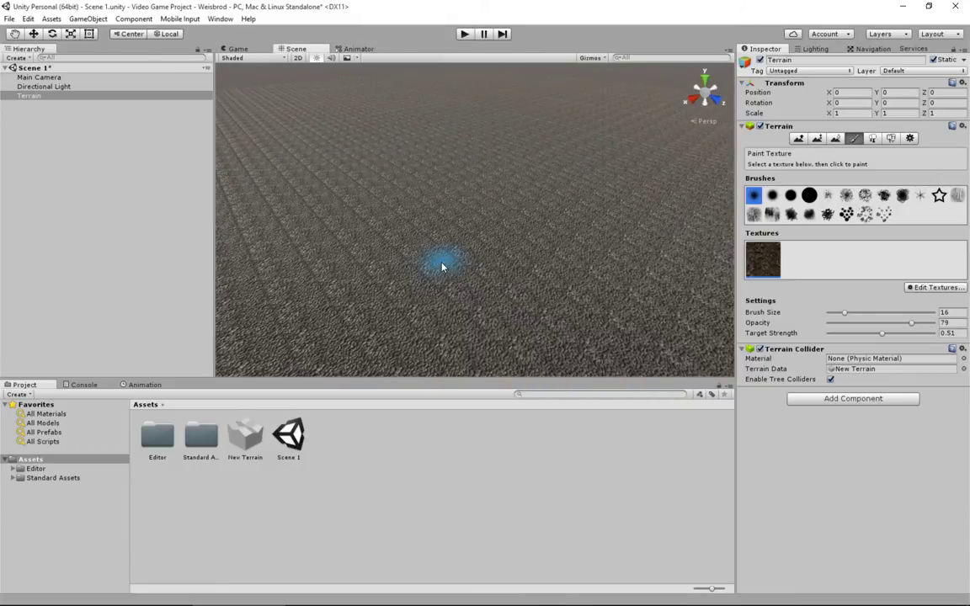
scroll(443, 267, down, 5)
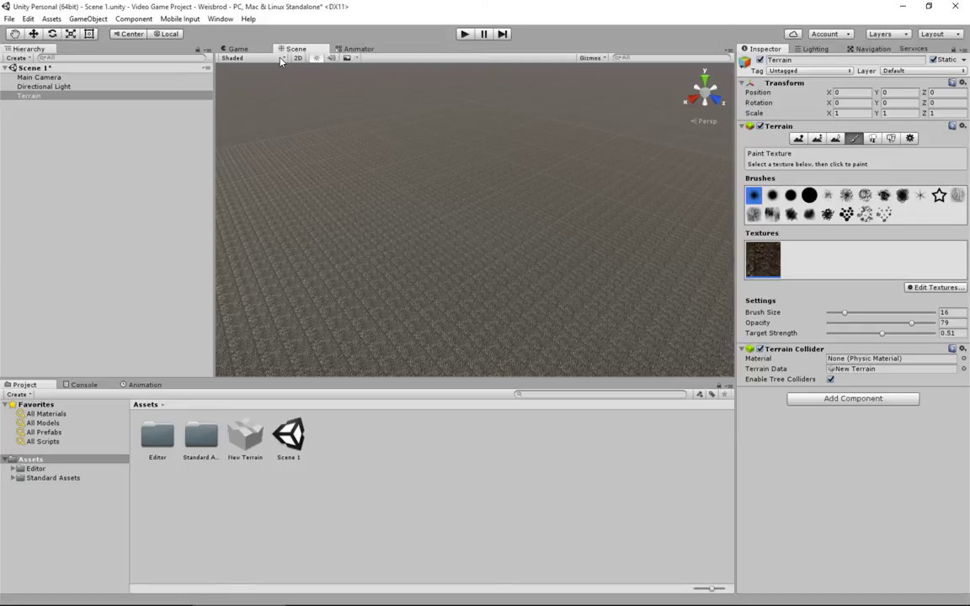
scroll(434, 246, down, 3)
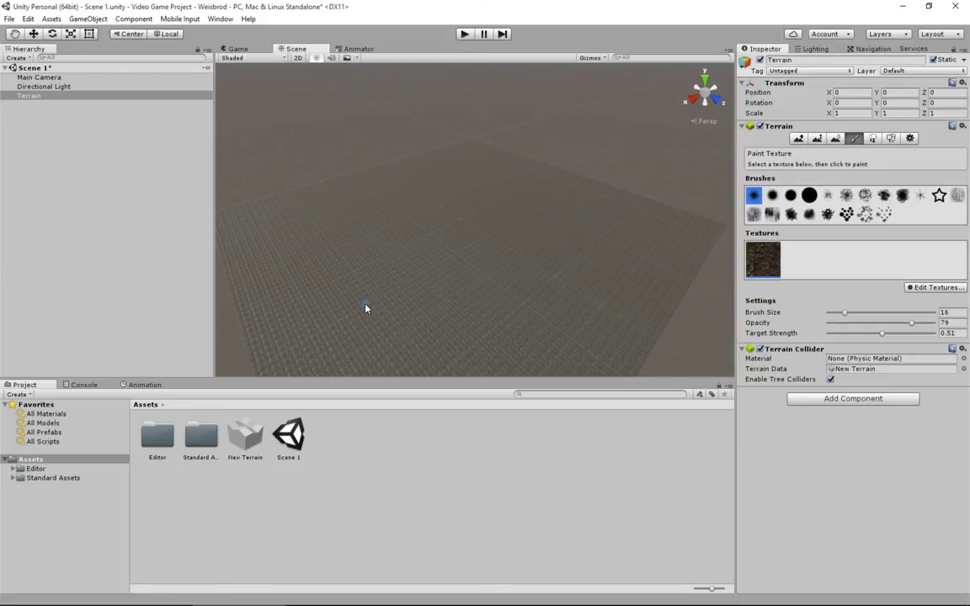
middle_drag(365, 308, 377, 277)
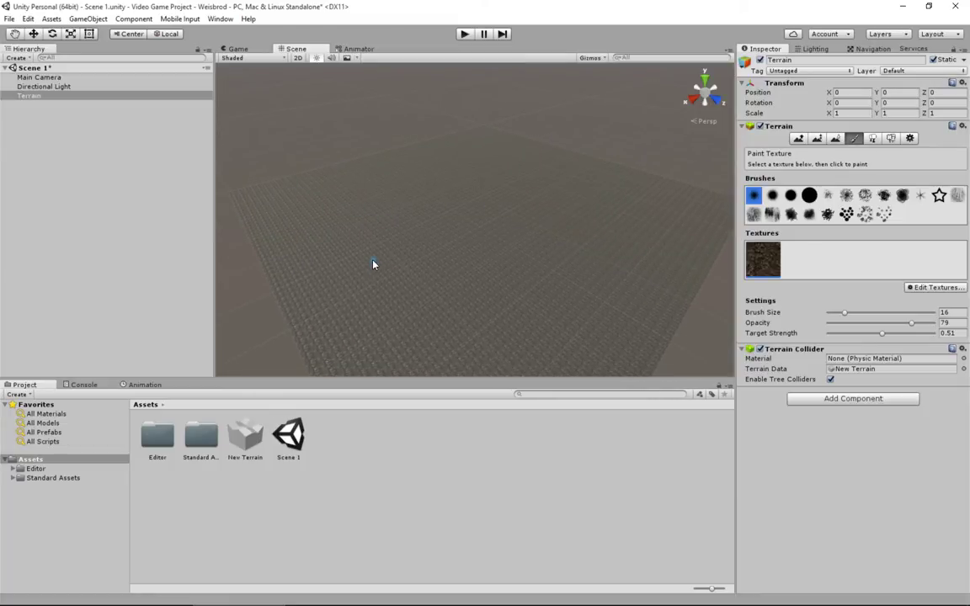
- Raise a curved row of seven hills near the terrain's front edge using Raise / Lower Terrain with a brush size of 46
click(798, 139)
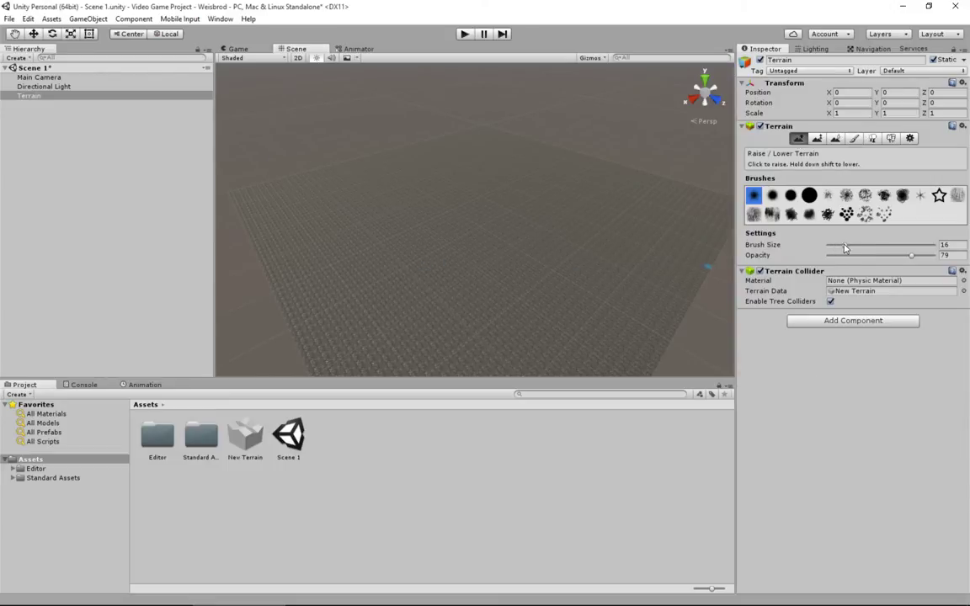
drag(845, 246, 858, 251)
drag(867, 250, 877, 246)
click(355, 306)
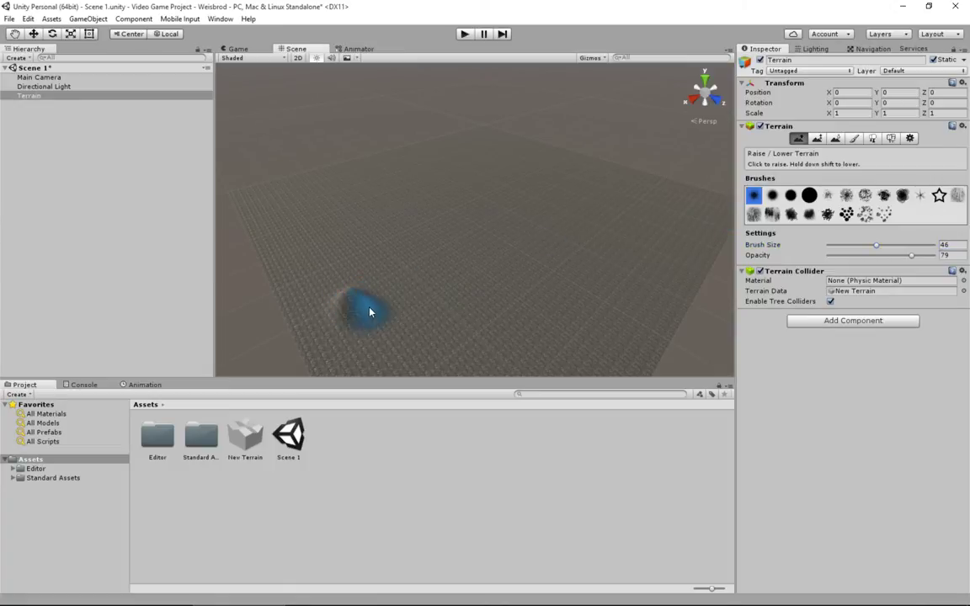
click(417, 321)
click(476, 316)
click(529, 316)
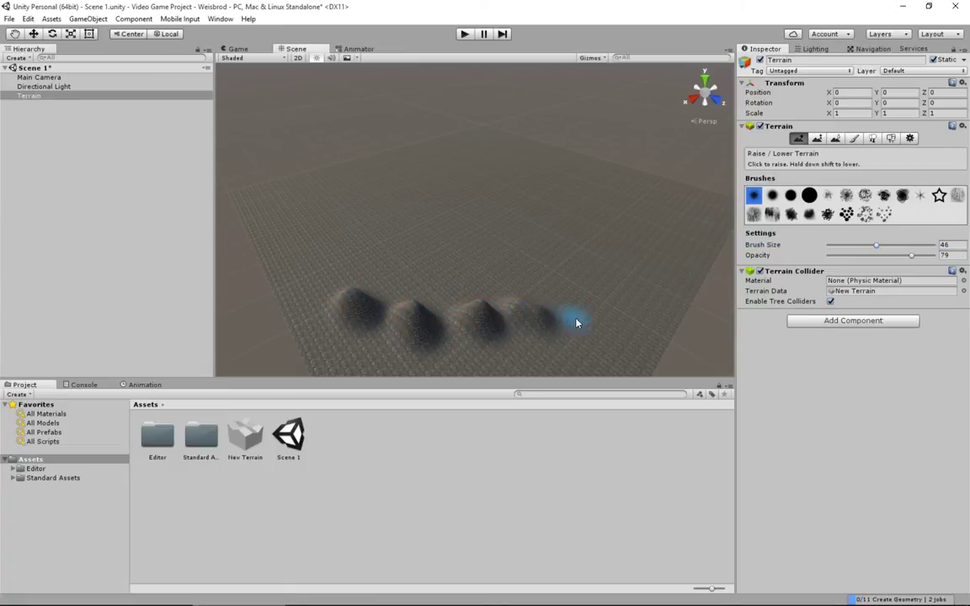
click(589, 297)
click(636, 280)
click(663, 253)
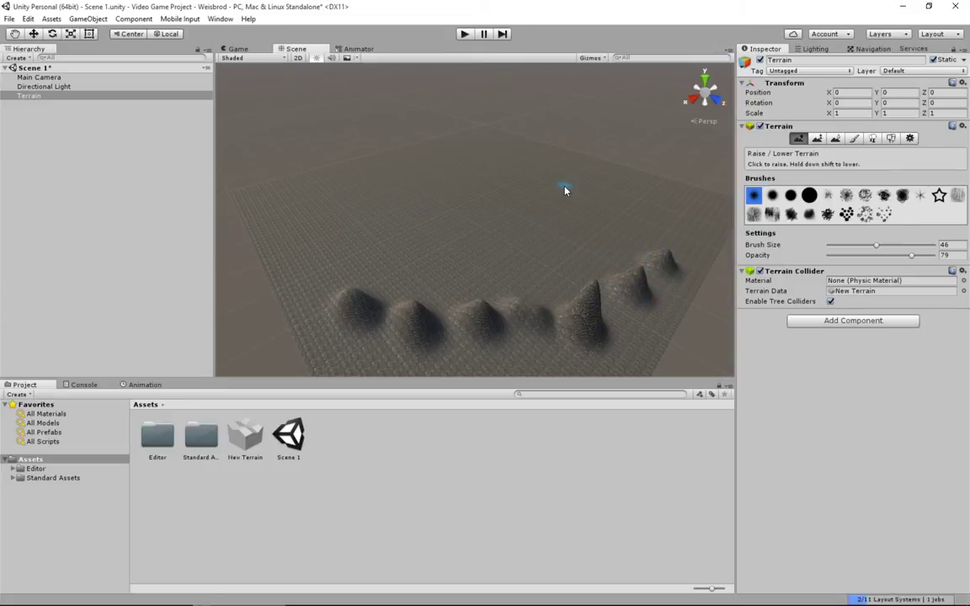
- Inspect the row of raised hills from lower and closer viewing angles
middle_drag(537, 260, 523, 217)
right_drag(520, 253, 508, 182)
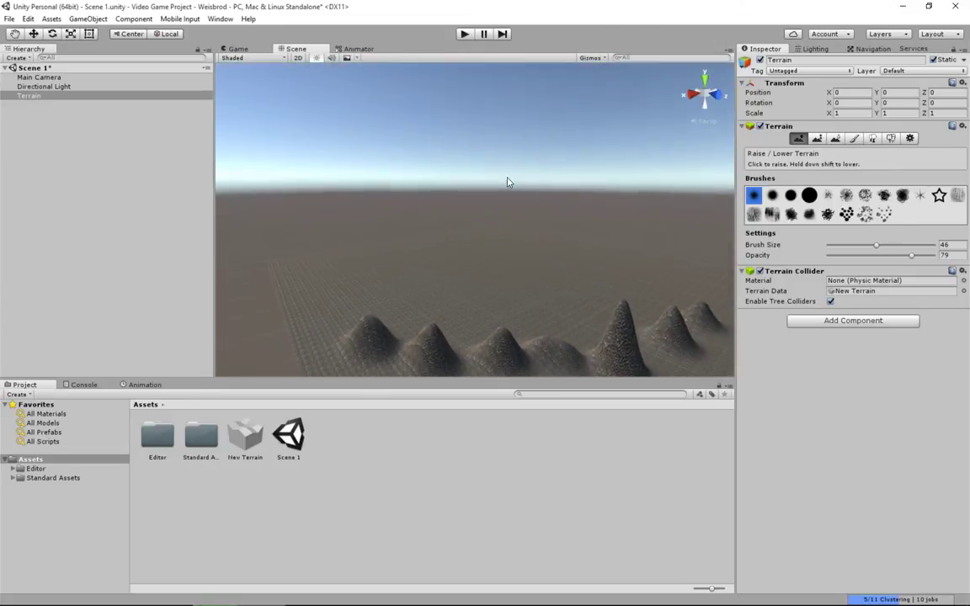
middle_drag(499, 291, 489, 213)
right_drag(497, 235, 491, 288)
middle_drag(496, 235, 460, 203)
right_drag(461, 207, 462, 270)
alt+drag(469, 231, 483, 301)
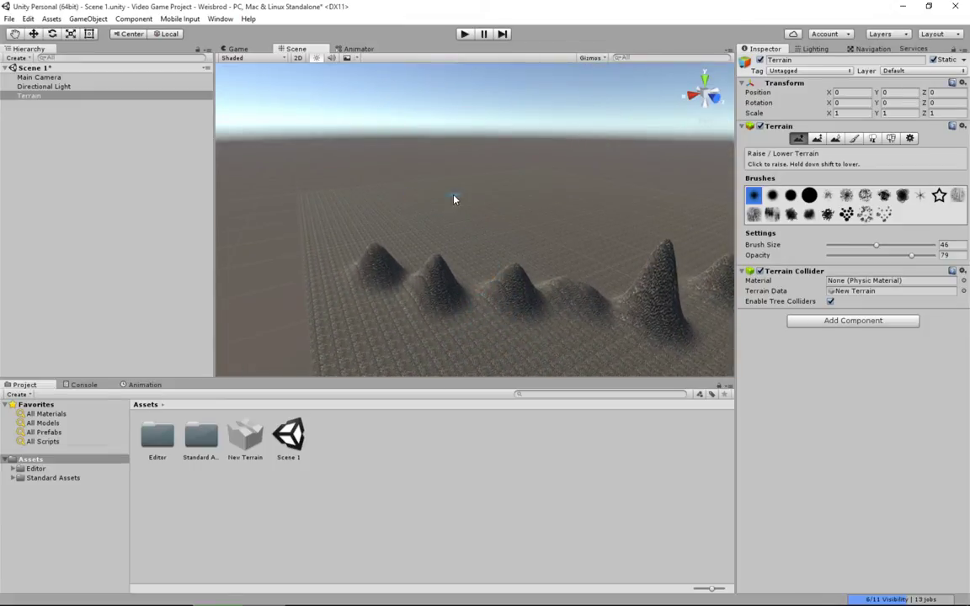
alt+drag(454, 199, 501, 254)
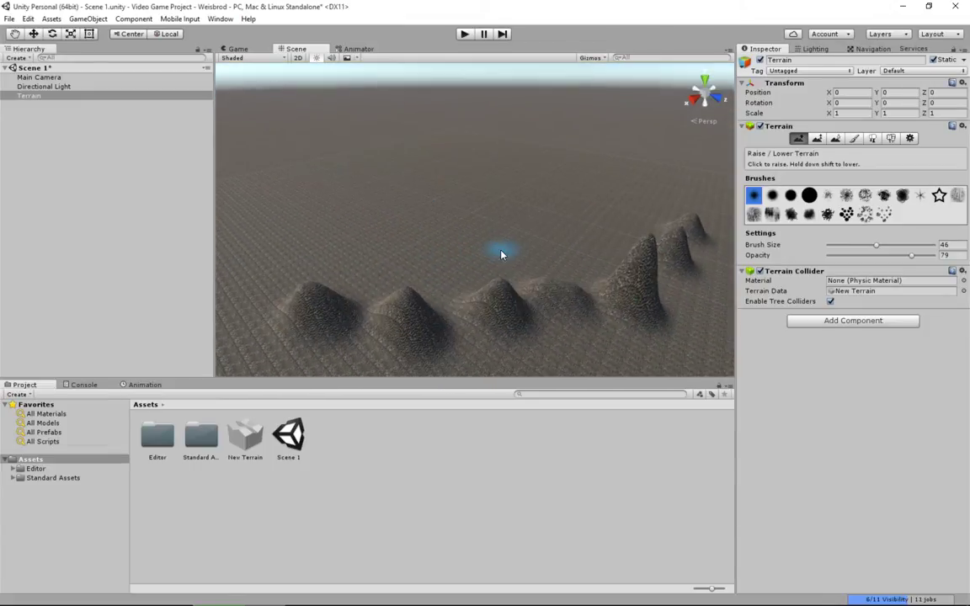
- Raise smaller scattered hills across the middle of the terrain and along its side behind the front row
middle_drag(430, 238, 423, 236)
mouse_move(362, 221)
mouse_down()
mouse_move(449, 244)
mouse_move(470, 235)
mouse_move(501, 180)
mouse_move(416, 160)
mouse_up()
click(416, 160)
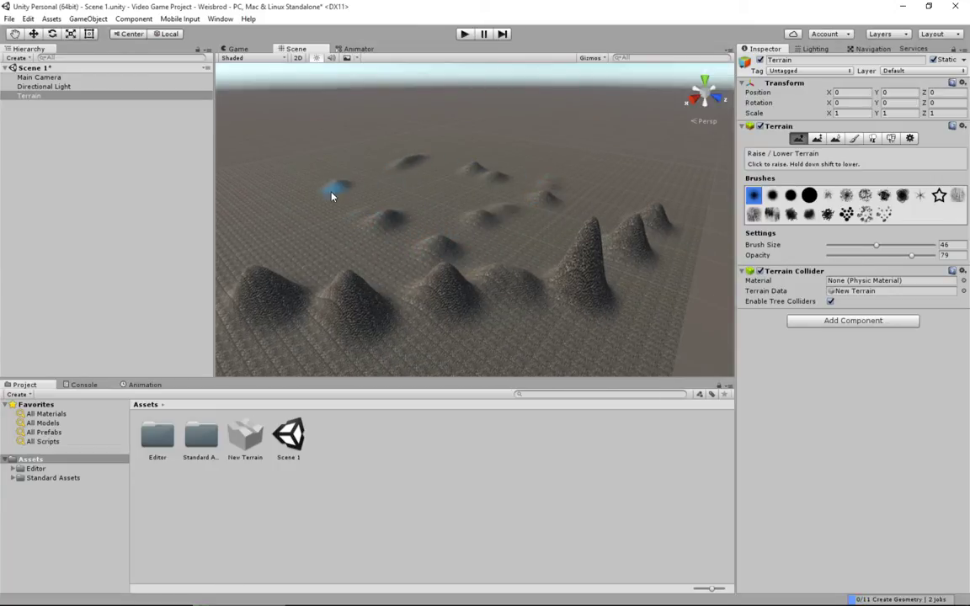
click(332, 193)
click(301, 233)
click(308, 258)
middle_drag(326, 258, 368, 256)
click(308, 249)
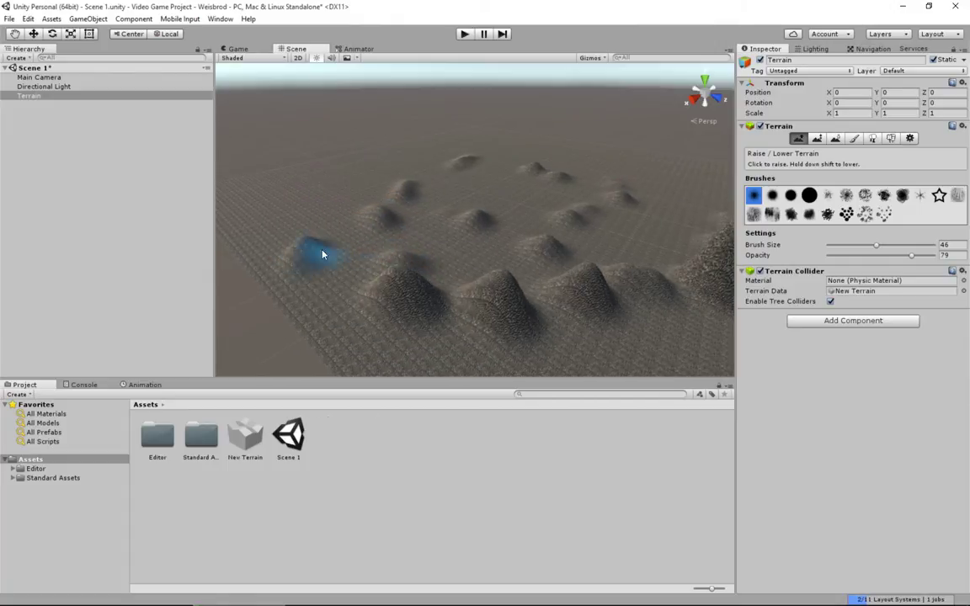
click(328, 216)
click(359, 190)
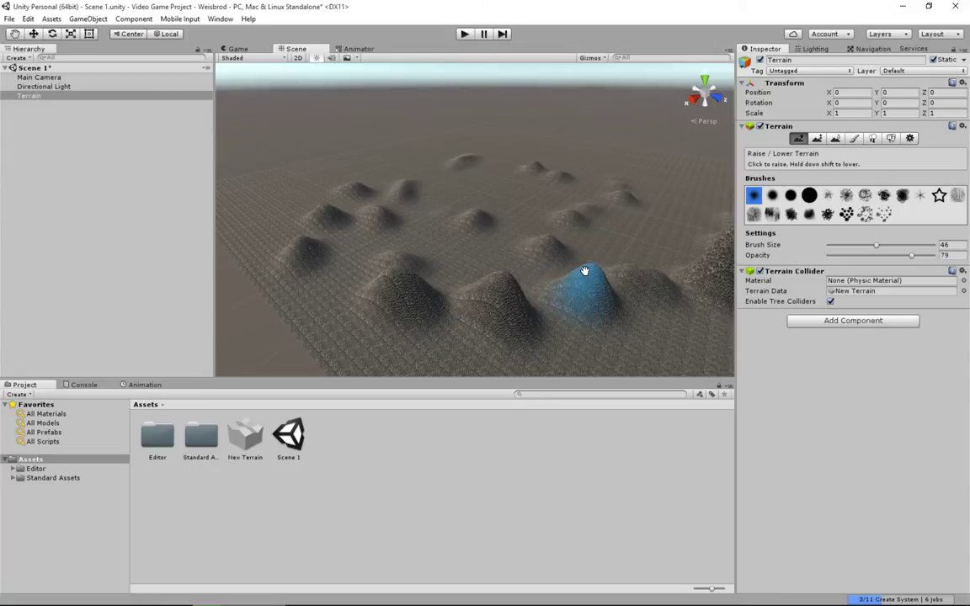
- Raise jagged rock clusters between the hills with the scattered-dot brush, and choose the rough splatter brush
middle_drag(585, 270, 543, 282)
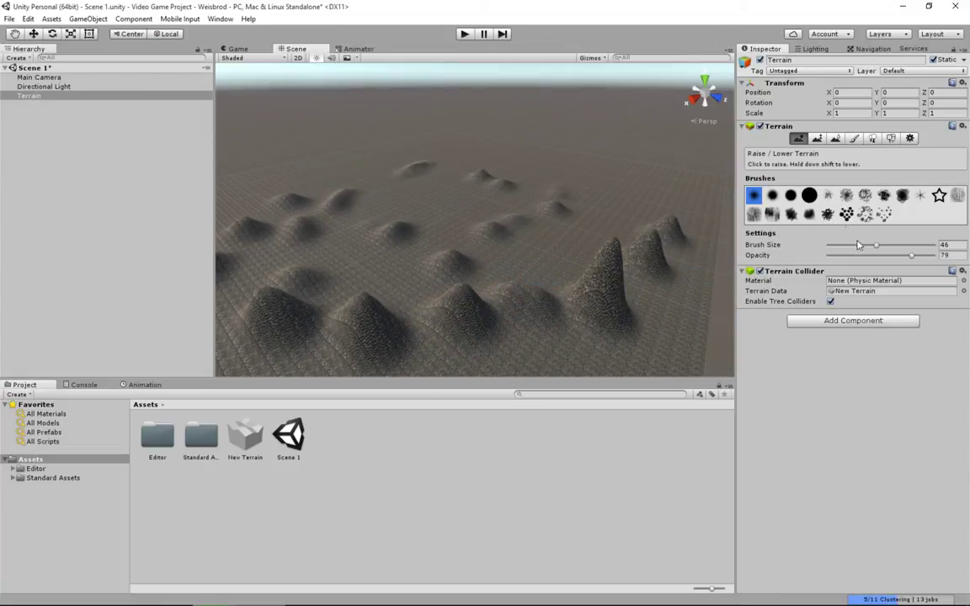
click(847, 214)
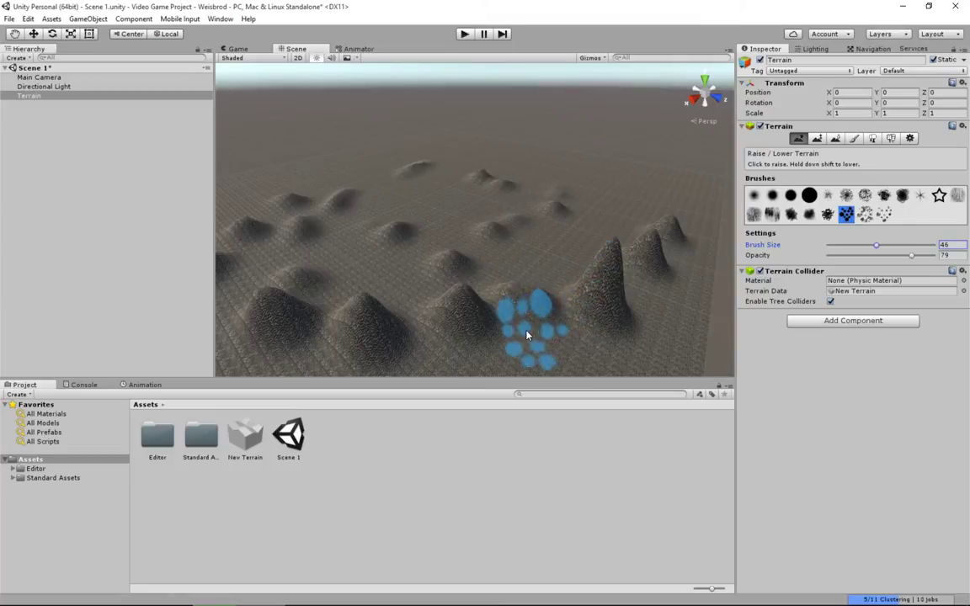
mouse_move(528, 335)
mouse_down()
mouse_move(413, 336)
mouse_move(431, 299)
mouse_move(487, 263)
mouse_move(540, 254)
mouse_move(581, 228)
mouse_move(550, 246)
mouse_move(468, 217)
mouse_move(372, 277)
mouse_move(543, 249)
mouse_up()
click(846, 196)
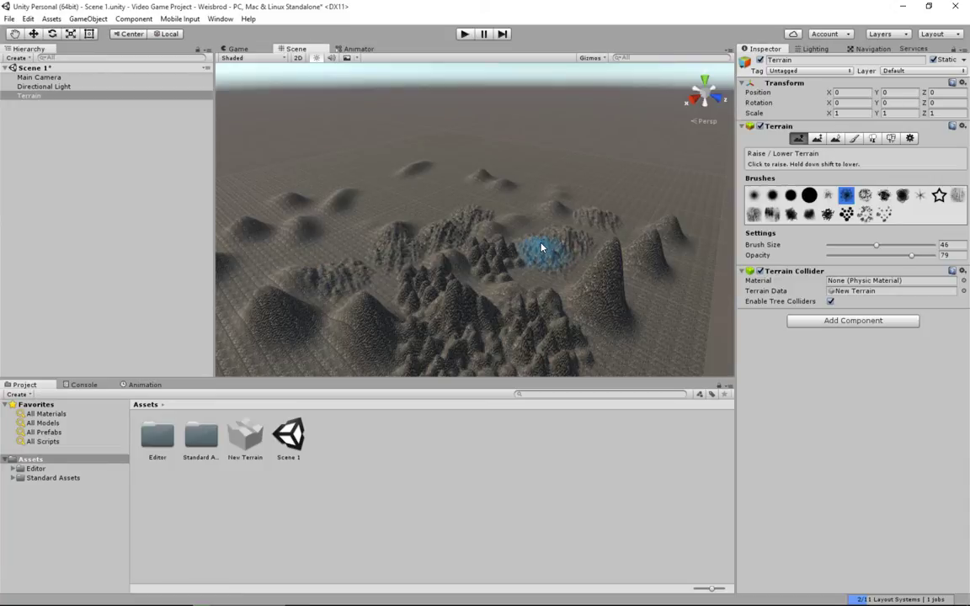
- Lower the tallest peak of the front row into a small mound with the soft round brush
click(754, 195)
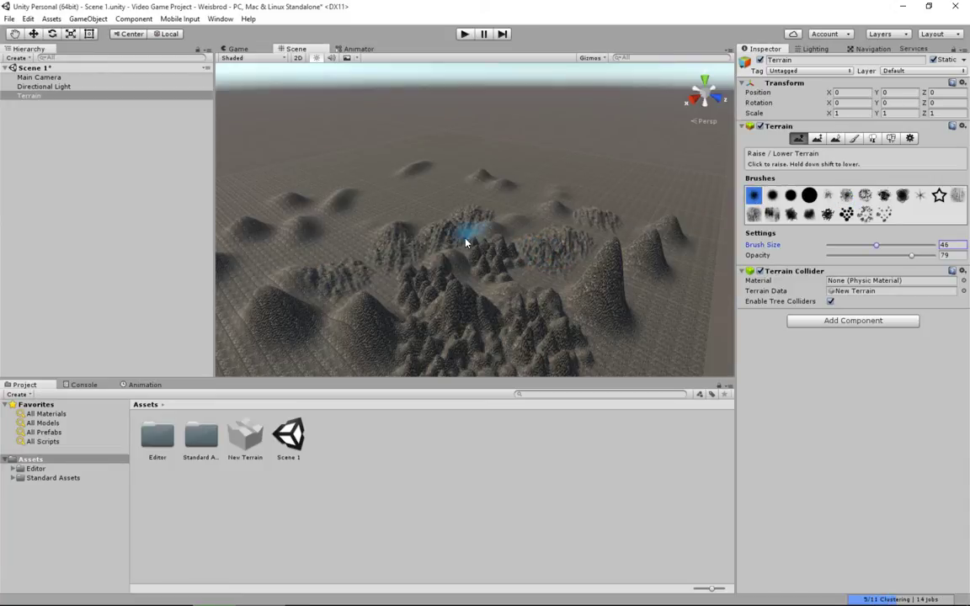
drag(466, 242, 463, 265)
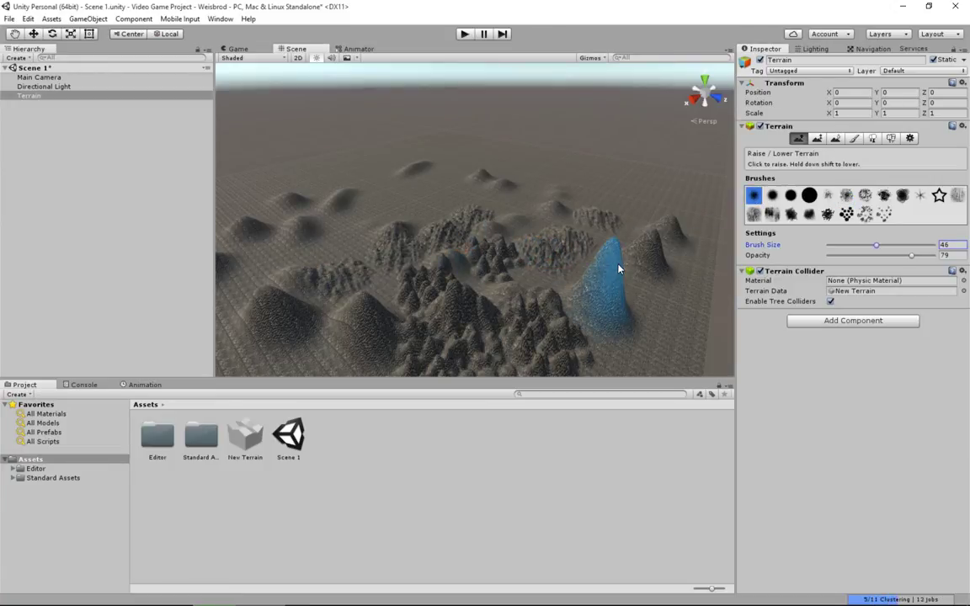
mouse_move(610, 262)
shift+mouse_down()
mouse_move(606, 295)
mouse_move(581, 303)
mouse_move(617, 325)
mouse_move(585, 306)
shift+mouse_up()
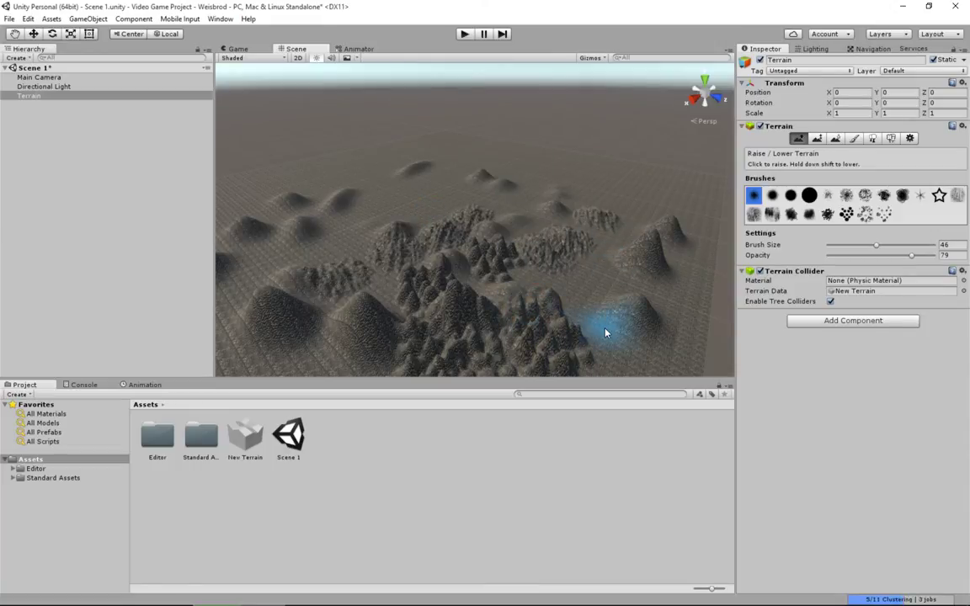
- Sample a Paint Height target of 34.7174 from the lowered mound and paint a level plateau over the jagged rocks
click(817, 140)
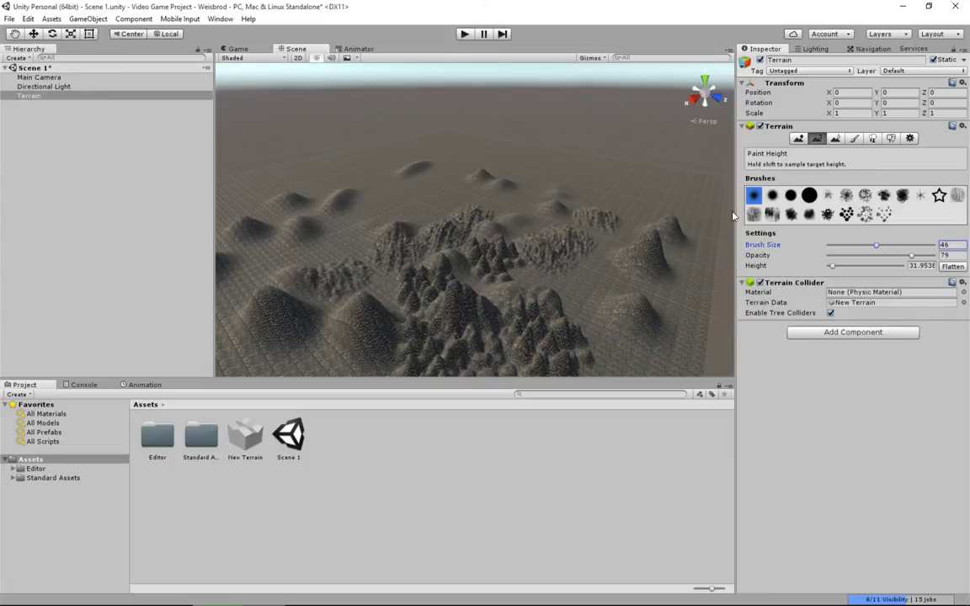
shift+click(639, 302)
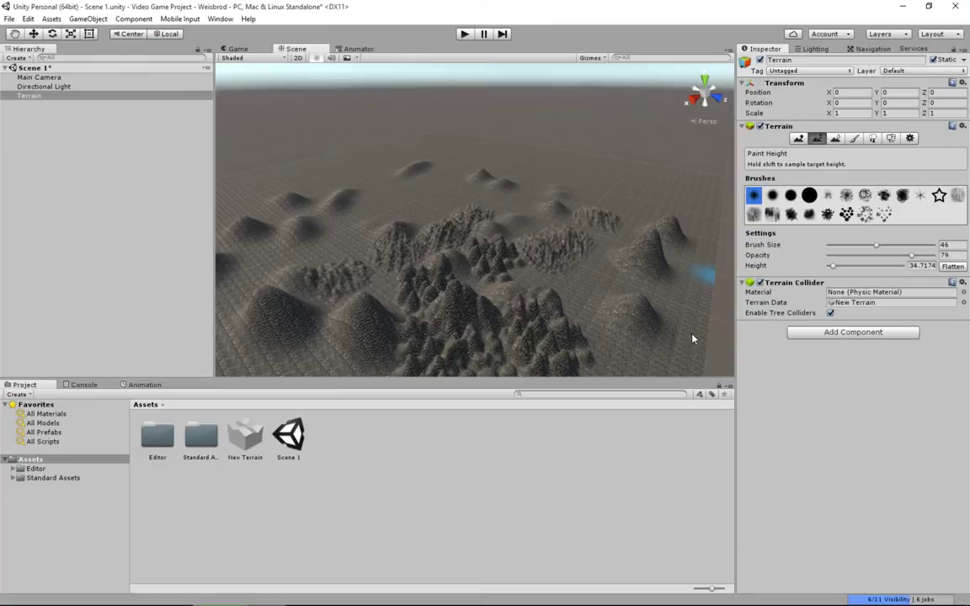
mouse_move(629, 336)
mouse_down()
mouse_move(591, 340)
mouse_move(589, 310)
mouse_move(628, 305)
mouse_move(613, 275)
mouse_move(613, 288)
mouse_move(552, 310)
mouse_move(532, 331)
mouse_move(456, 309)
mouse_move(474, 321)
mouse_move(507, 295)
mouse_move(491, 272)
mouse_move(446, 261)
mouse_move(503, 247)
mouse_move(520, 275)
mouse_move(578, 260)
mouse_up()
middle_drag(578, 259, 498, 263)
scroll(403, 250, down, 4)
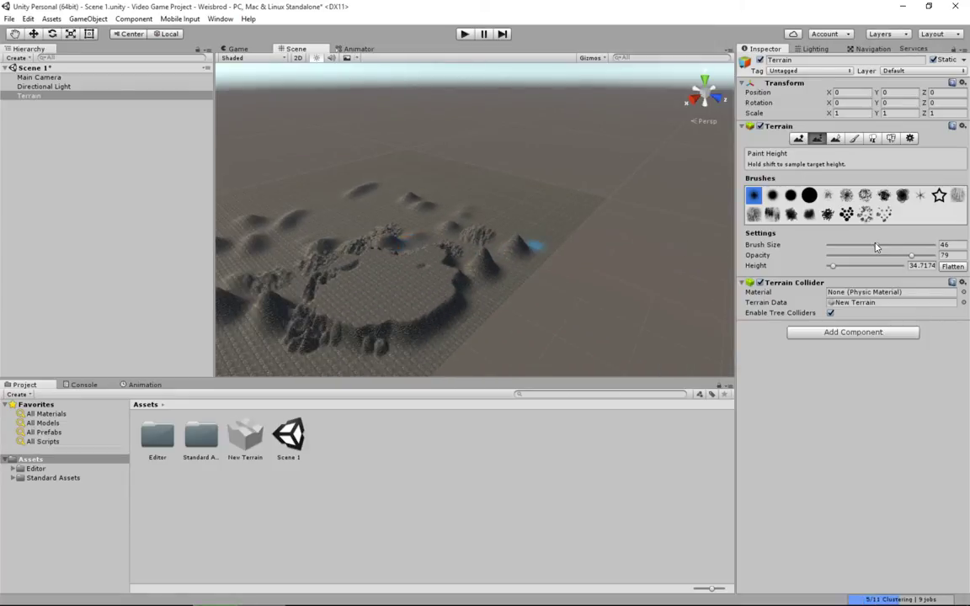
- Set Paint Height's opacity and brush size to 100 and level the hills and ground outward from the plateau
drag(912, 255, 935, 255)
drag(877, 245, 935, 245)
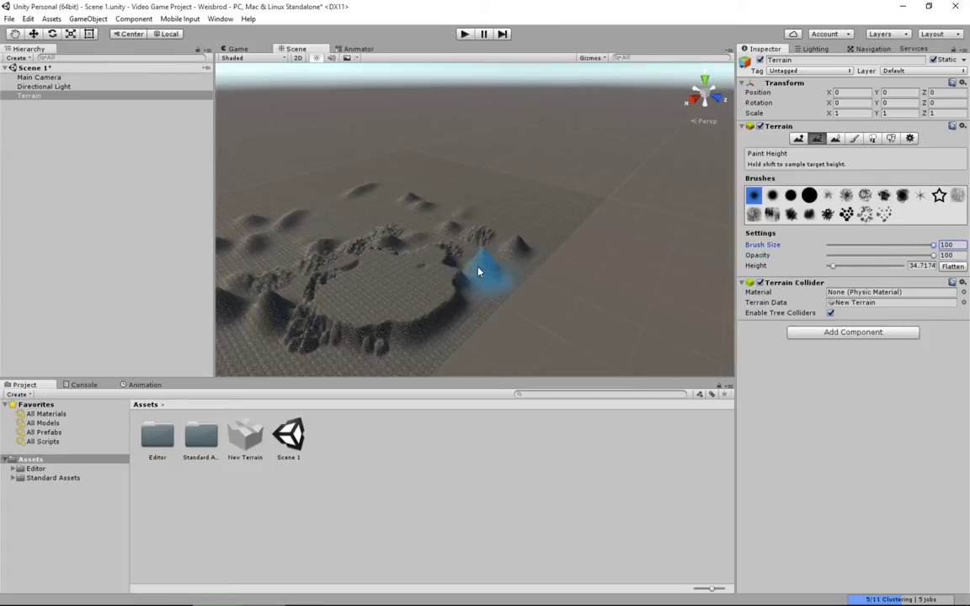
mouse_move(368, 247)
mouse_down()
mouse_move(444, 210)
mouse_move(472, 222)
mouse_up()
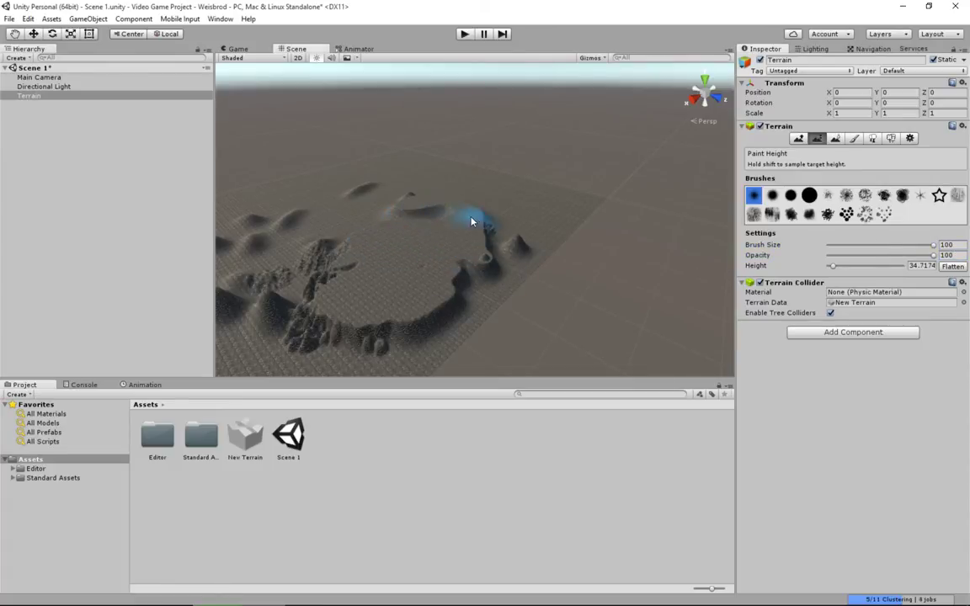
mouse_move(392, 235)
mouse_down()
mouse_move(292, 277)
mouse_move(336, 329)
mouse_move(346, 303)
mouse_move(483, 256)
mouse_move(550, 220)
mouse_move(470, 307)
mouse_move(390, 342)
mouse_move(591, 214)
mouse_up()
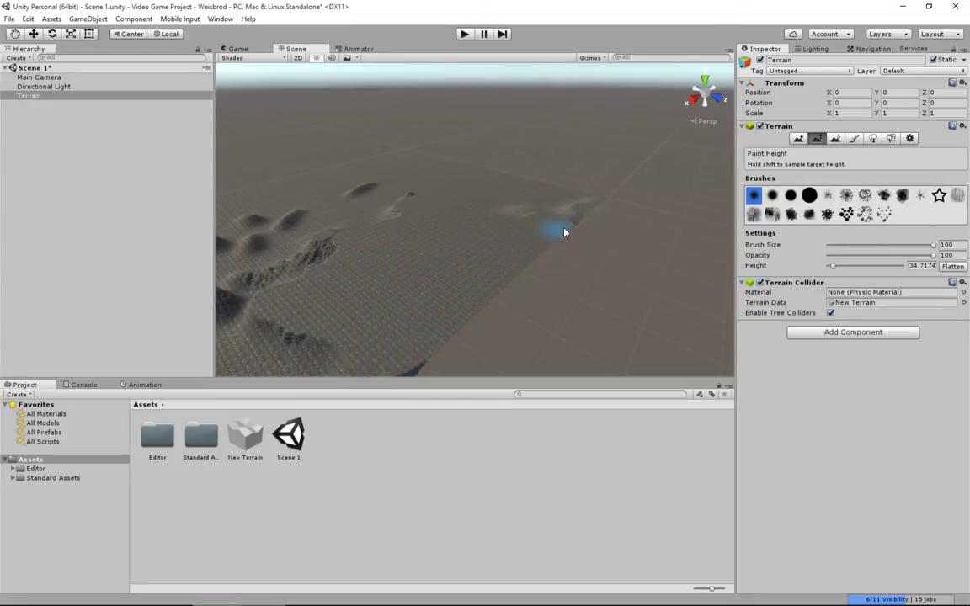
mouse_move(494, 183)
alt+mouse_down()
mouse_move(422, 220)
mouse_move(370, 212)
mouse_move(339, 229)
mouse_move(338, 296)
mouse_move(511, 353)
mouse_move(335, 321)
mouse_move(270, 219)
mouse_move(284, 249)
mouse_move(264, 240)
alt+mouse_up()
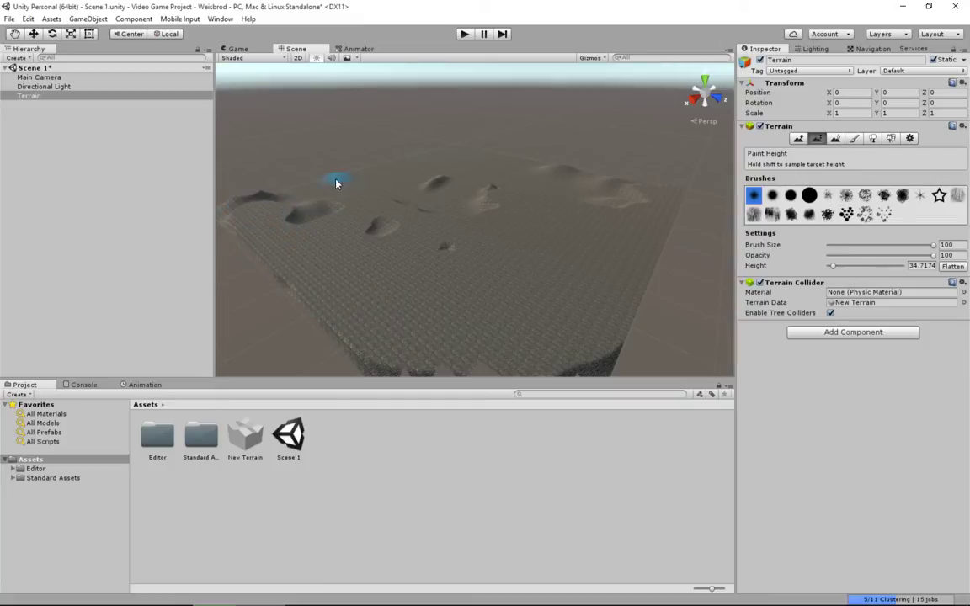
mouse_move(337, 183)
mouse_down()
mouse_move(255, 201)
mouse_move(370, 164)
mouse_move(403, 165)
mouse_up()
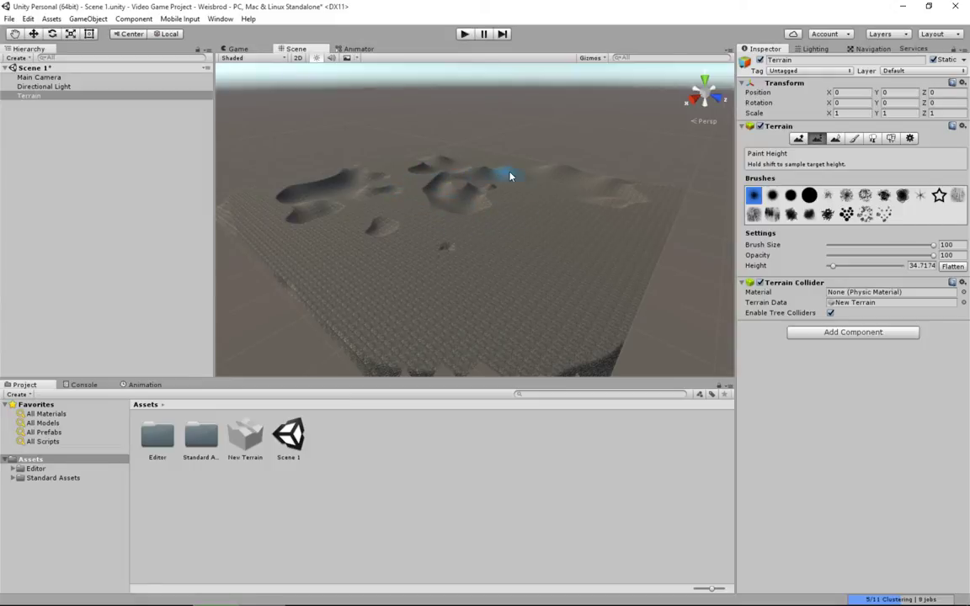
- Level more of the terrain at the painted height from the opposite side, extending it toward the far edge
scroll(501, 215, up, 2)
mouse_move(489, 234)
right_down()
mouse_move(458, 291)
mouse_move(406, 216)
mouse_move(446, 227)
right_up()
mouse_move(446, 227)
mouse_down()
mouse_move(377, 260)
mouse_move(390, 156)
mouse_move(375, 171)
mouse_move(394, 260)
mouse_move(504, 283)
mouse_up()
right_drag(505, 283, 268, 299)
mouse_move(267, 299)
mouse_down()
mouse_move(439, 221)
mouse_move(379, 314)
mouse_move(500, 180)
mouse_move(469, 179)
mouse_up()
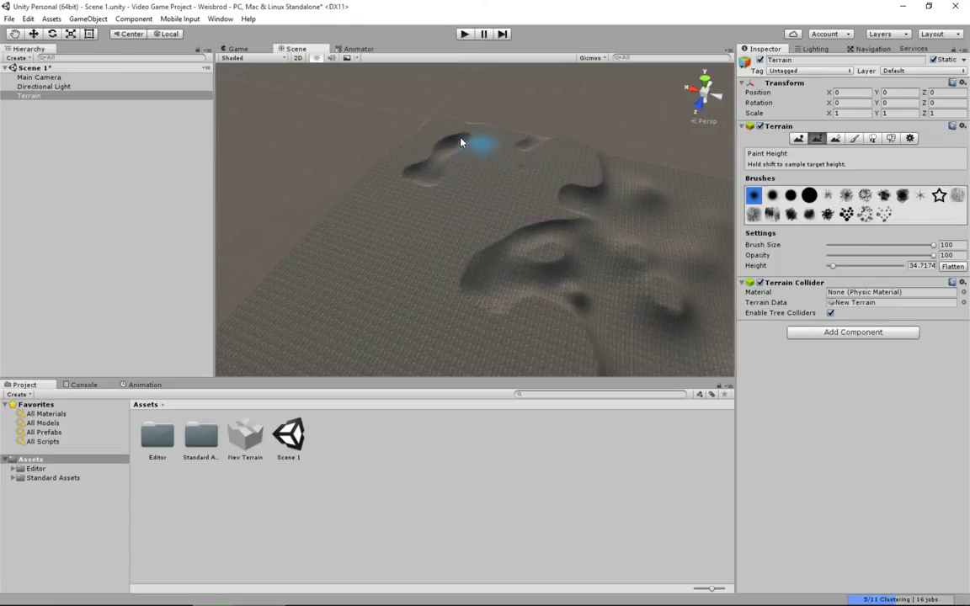
mouse_move(426, 118)
mouse_down()
mouse_move(551, 150)
mouse_move(426, 188)
mouse_move(615, 189)
mouse_move(465, 177)
mouse_move(573, 189)
mouse_move(558, 158)
mouse_move(530, 159)
mouse_move(558, 147)
mouse_move(602, 175)
mouse_up()
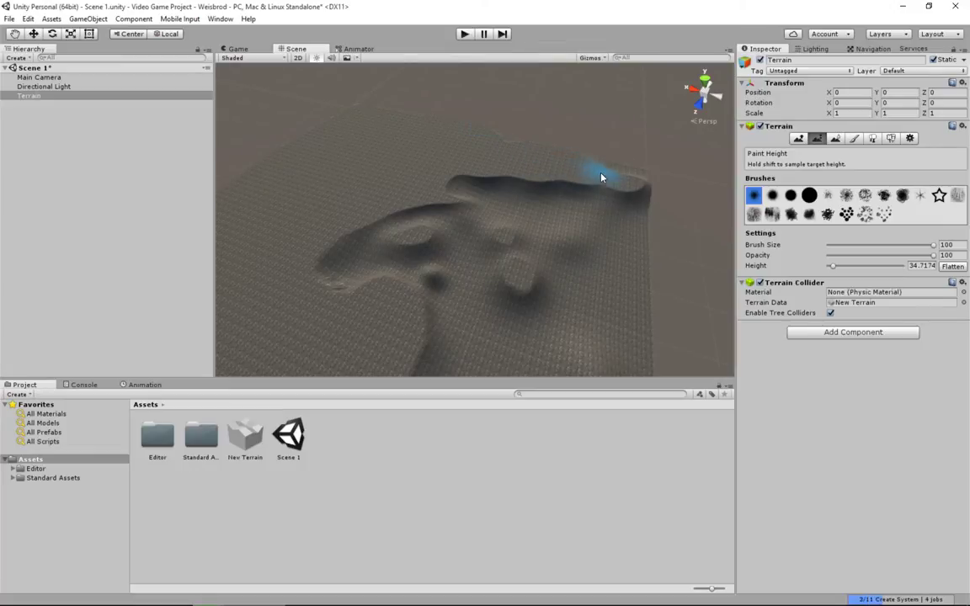
- Fill the remaining large hollow and the nearby terrain edge up to the painted height
mouse_move(622, 179)
middle_down()
mouse_move(583, 184)
mouse_move(568, 167)
middle_up()
mouse_move(469, 248)
mouse_down()
mouse_move(458, 164)
mouse_move(426, 191)
mouse_move(260, 251)
mouse_move(348, 243)
mouse_move(366, 272)
mouse_move(417, 265)
mouse_move(505, 220)
mouse_move(528, 178)
mouse_move(573, 194)
mouse_move(559, 277)
mouse_move(512, 262)
mouse_up()
middle_drag(512, 262, 547, 198)
scroll(548, 207, down, 3)
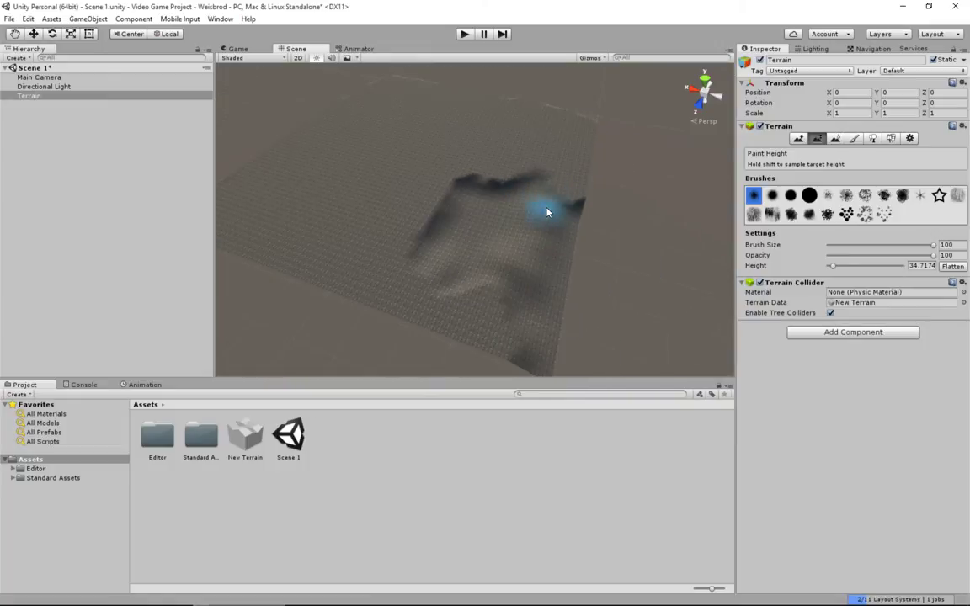
drag(578, 215, 521, 351)
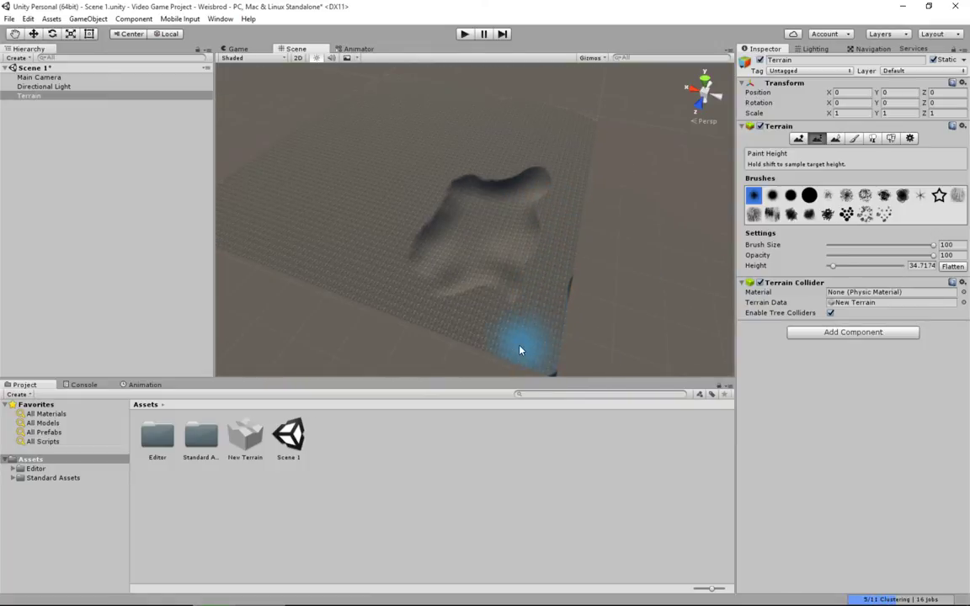
drag(497, 295, 541, 176)
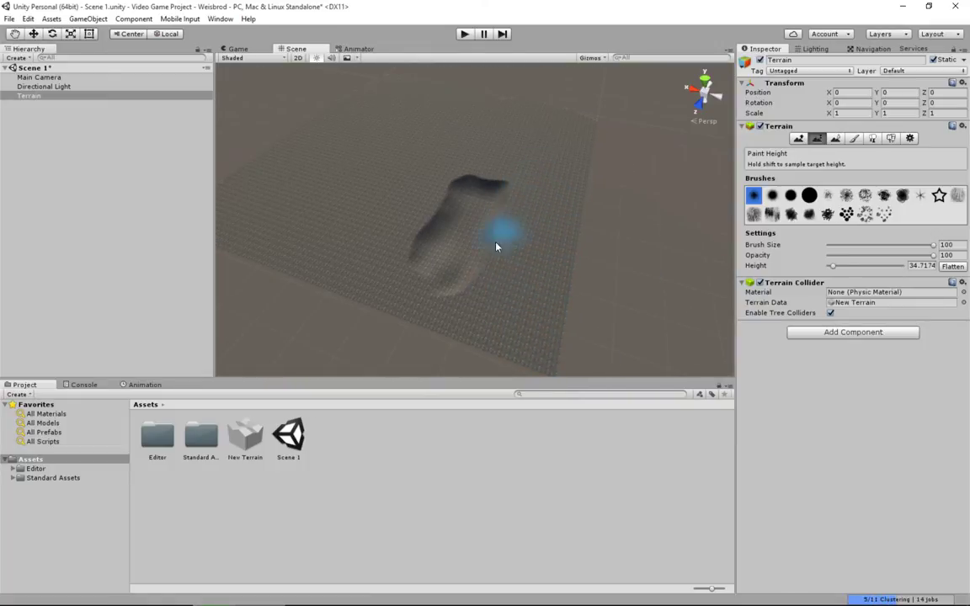
drag(489, 208, 450, 197)
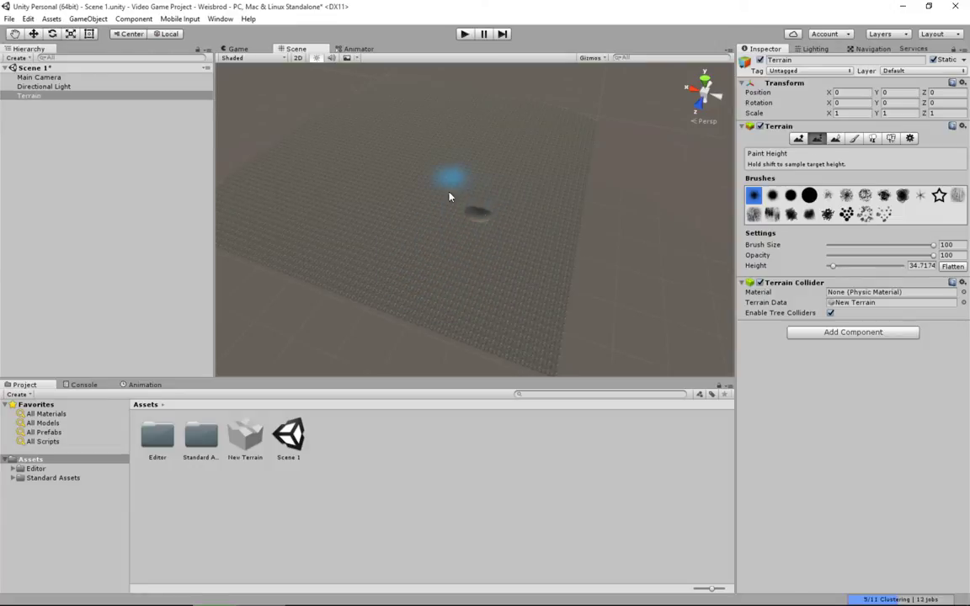
middle_drag(561, 140, 463, 199)
alt+drag(459, 202, 358, 212)
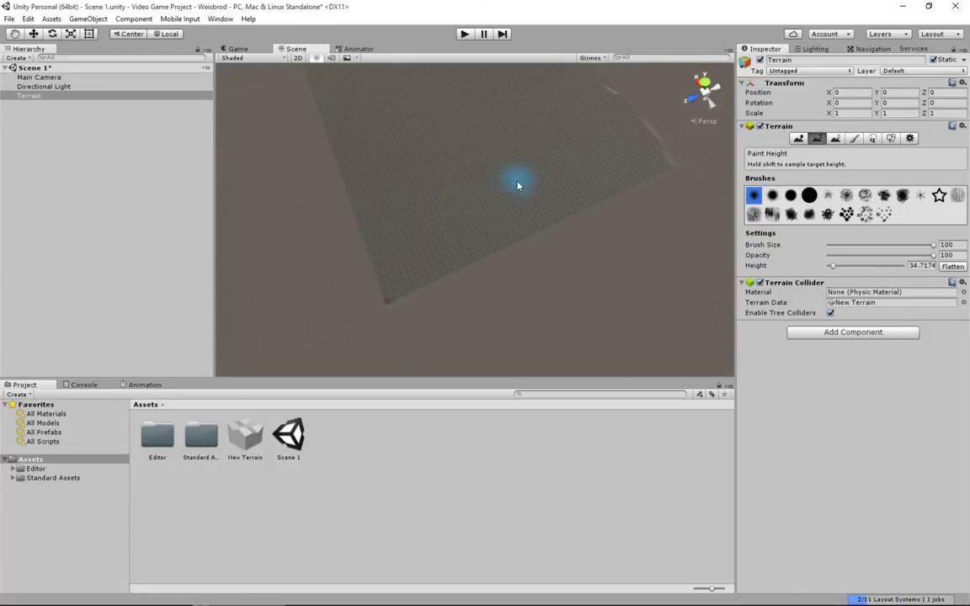
- Level the last ridges along the terrain's far edge to the painted height and check all the edges
middle_drag(518, 186, 397, 241)
drag(500, 255, 465, 192)
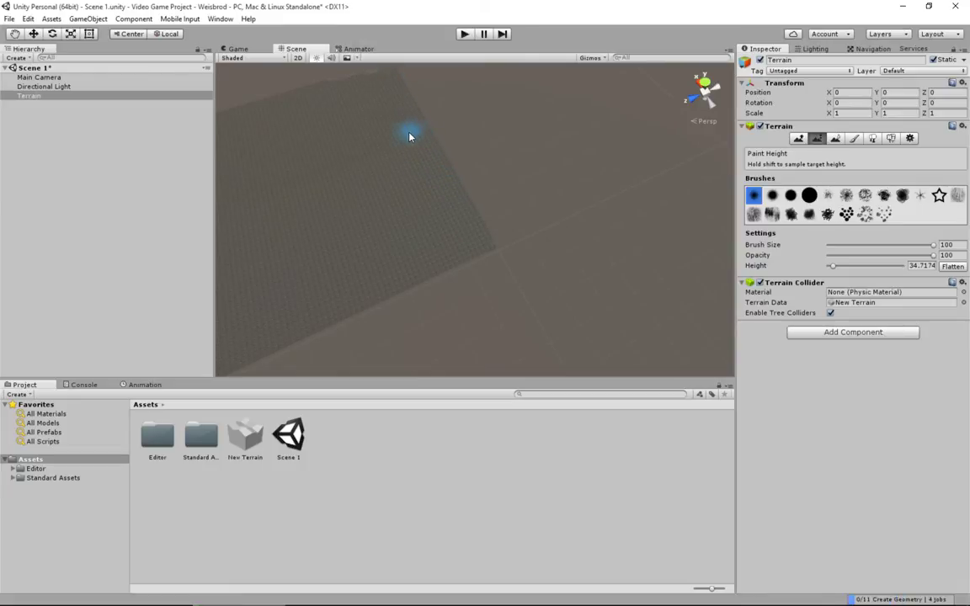
middle_drag(375, 74, 485, 151)
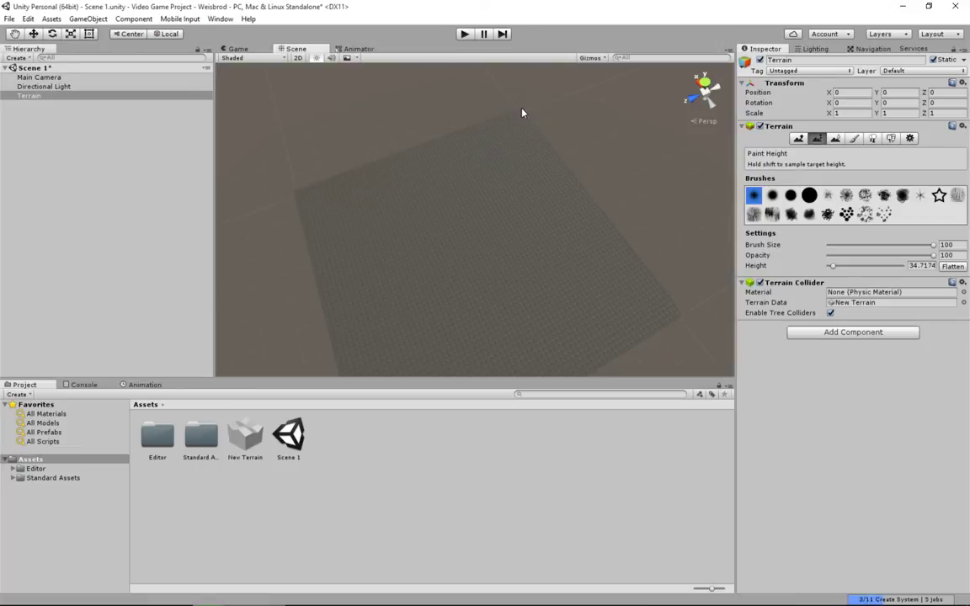
mouse_move(488, 177)
alt+mouse_down()
mouse_move(336, 236)
mouse_move(418, 195)
mouse_move(308, 225)
mouse_move(373, 178)
alt+mouse_up()
mouse_move(372, 177)
middle_down()
mouse_move(430, 248)
mouse_move(552, 190)
middle_up()
middle_drag(438, 296, 468, 280)
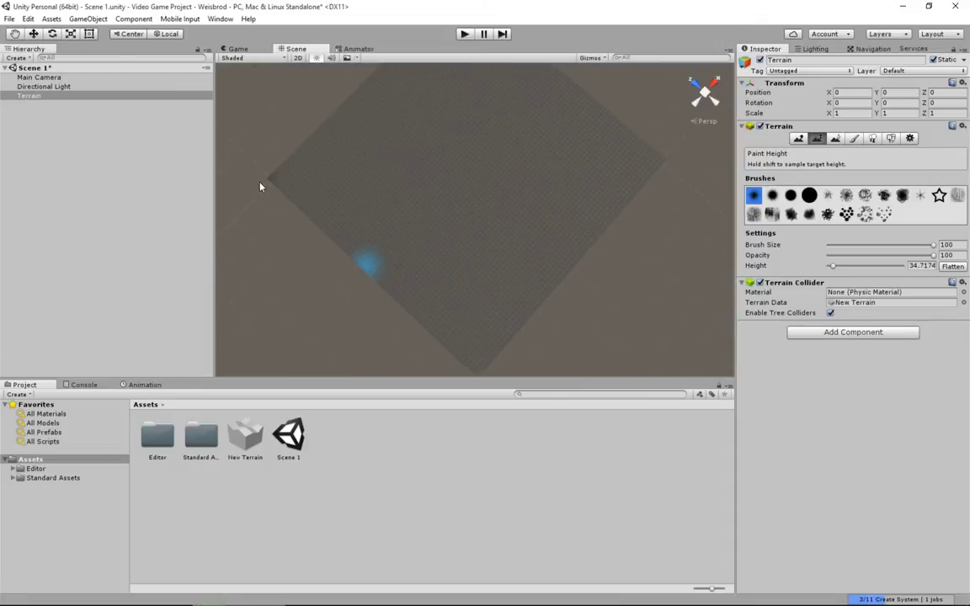
alt+drag(397, 236, 424, 156)
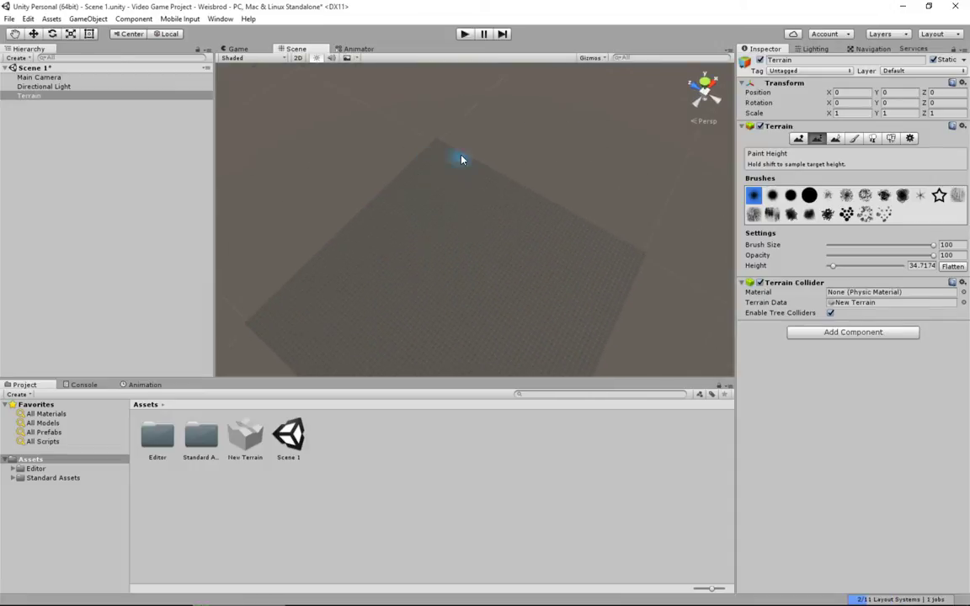
middle_drag(422, 219, 447, 173)
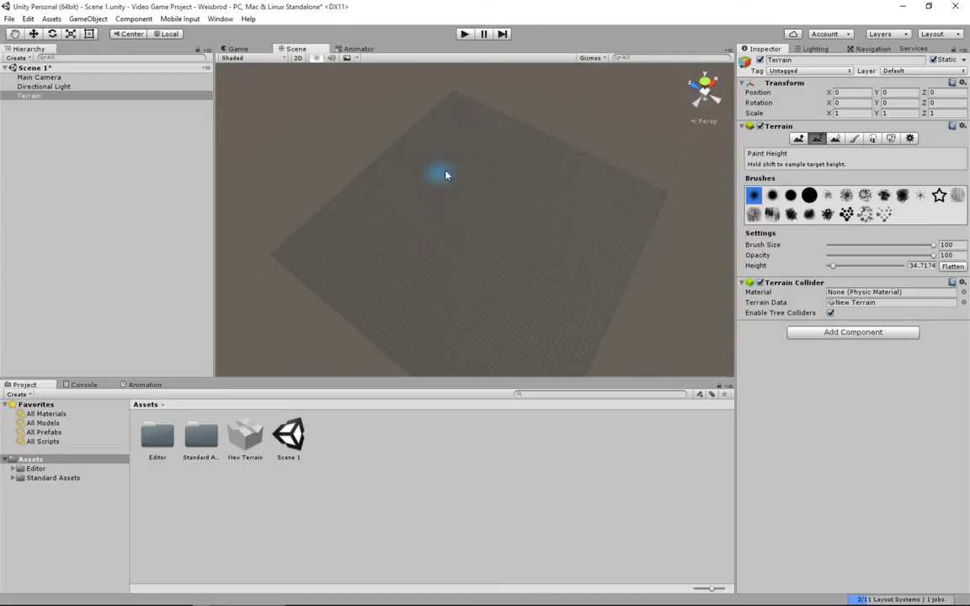
- Use Raise / Lower Terrain at size and opacity 100 to sink an elongated hollow and raise scattered hills along the far sides
click(799, 140)
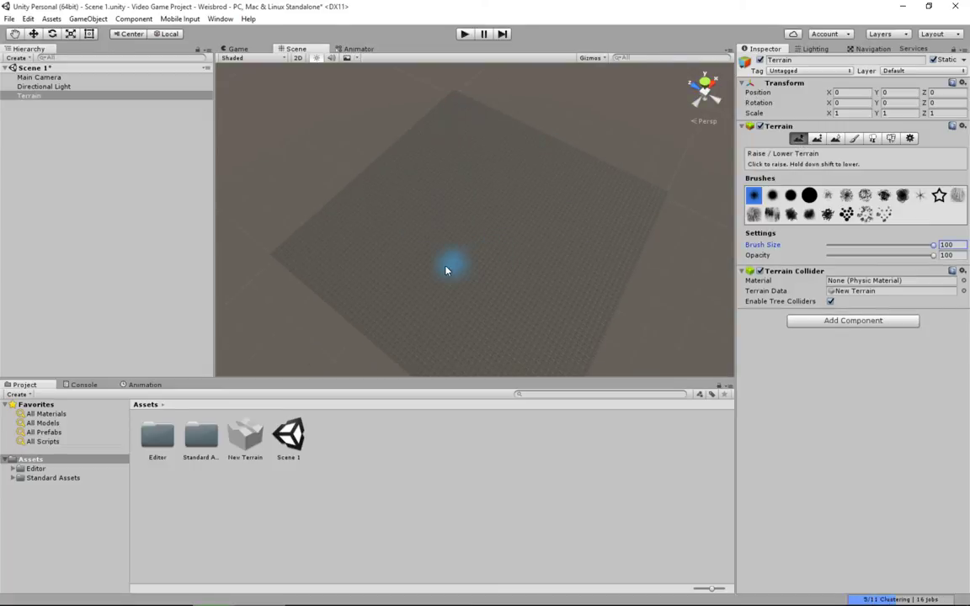
mouse_move(448, 268)
mouse_down()
mouse_move(457, 296)
mouse_move(483, 316)
mouse_move(465, 309)
mouse_move(490, 320)
mouse_up()
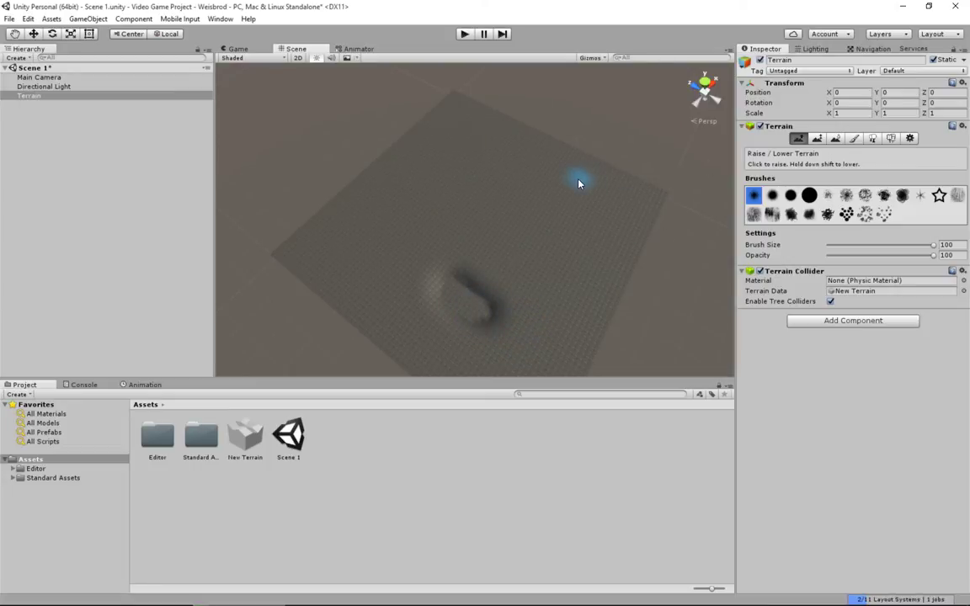
mouse_move(579, 183)
mouse_down()
mouse_move(485, 119)
mouse_move(447, 141)
mouse_move(489, 126)
mouse_move(526, 171)
mouse_up()
mouse_move(564, 212)
mouse_down()
mouse_move(611, 270)
mouse_move(488, 224)
mouse_up()
drag(341, 240, 313, 246)
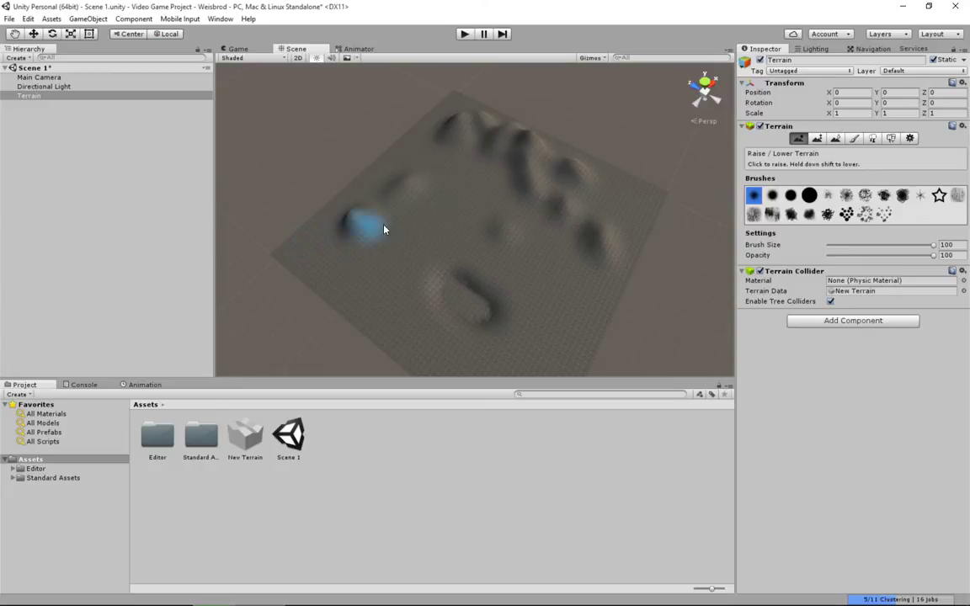
middle_drag(409, 219, 420, 211)
alt+drag(421, 212, 492, 141)
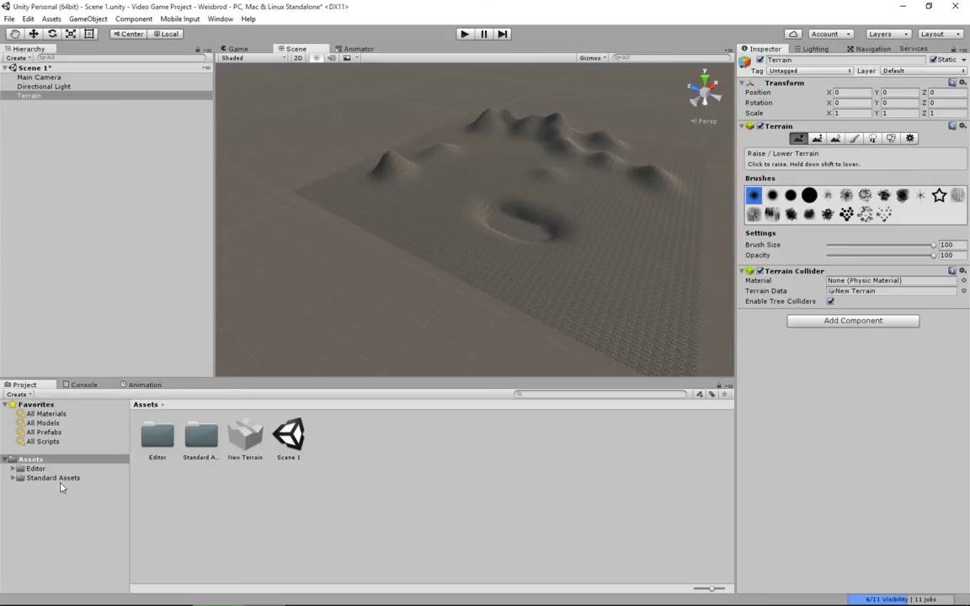
- Place the FPSController prefab from Standard Assets' Characters, FirstPersonCharacter, Prefabs folder on the flat ground at about X 415, Z 630
click(40, 459)
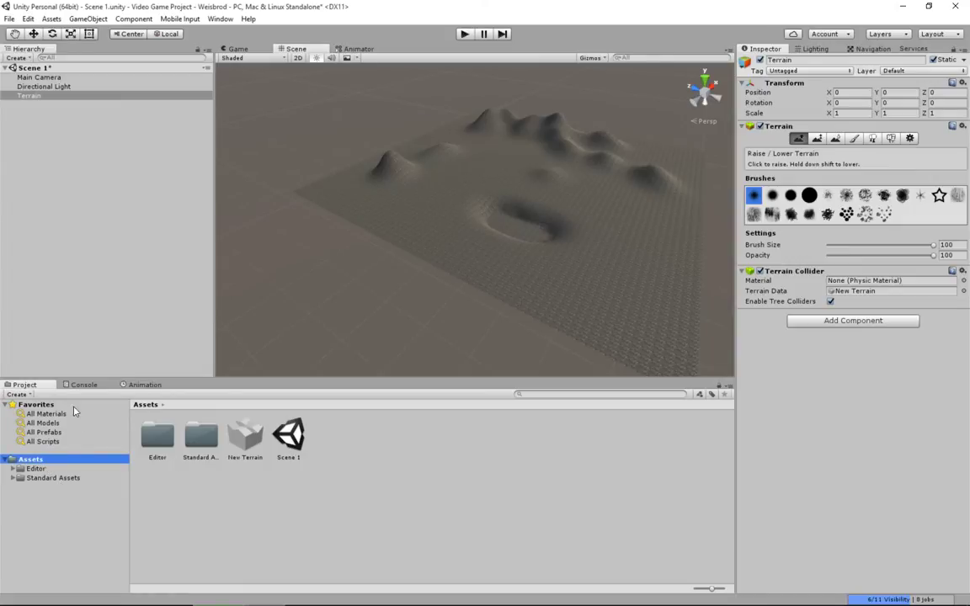
double_click(202, 436)
double_click(213, 436)
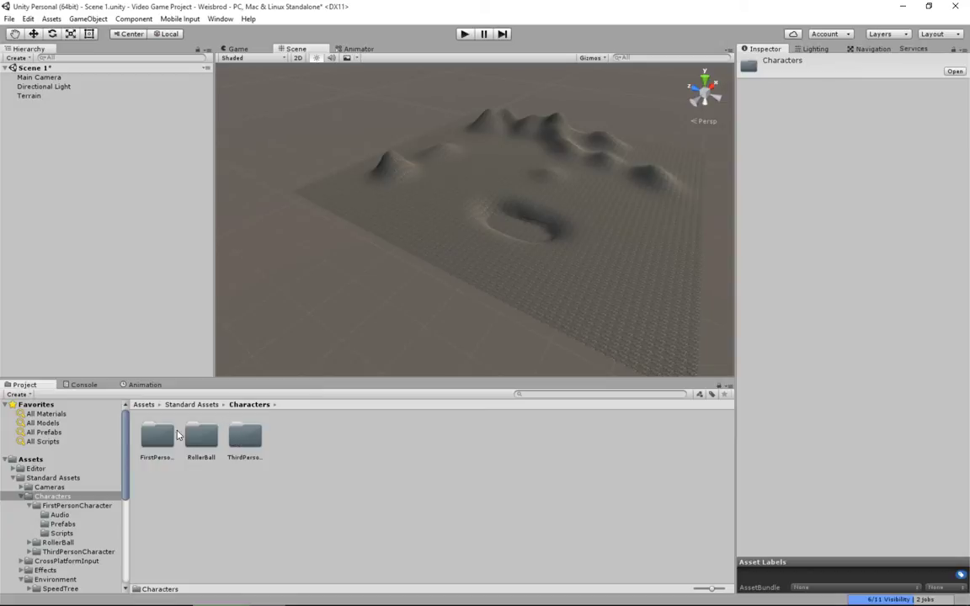
double_click(156, 440)
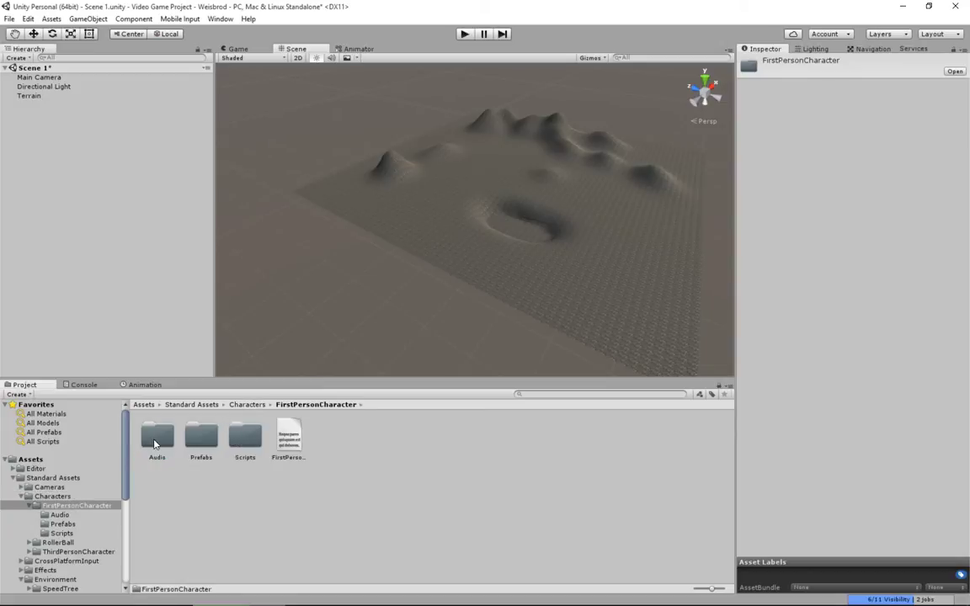
double_click(201, 435)
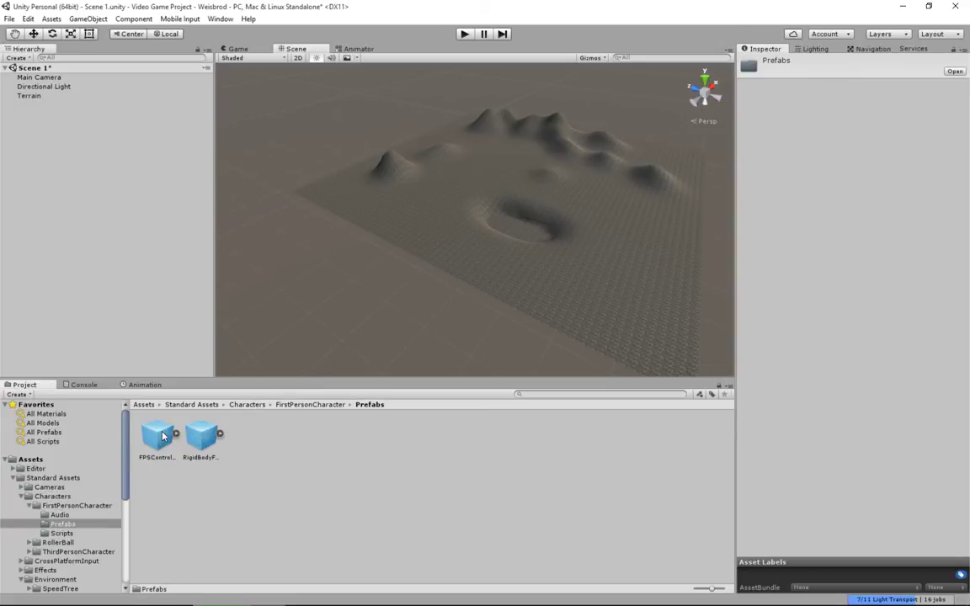
drag(157, 441, 278, 324)
drag(471, 184, 479, 180)
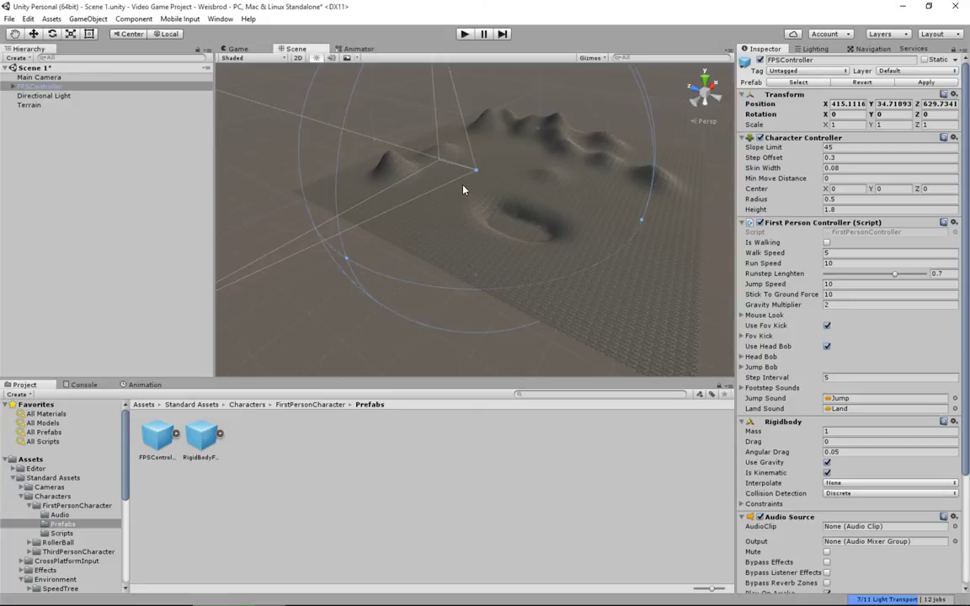
- Raise the FPSController to a Y position of about 35.93 so its capsule clears the ground, and save the scene
key(f)
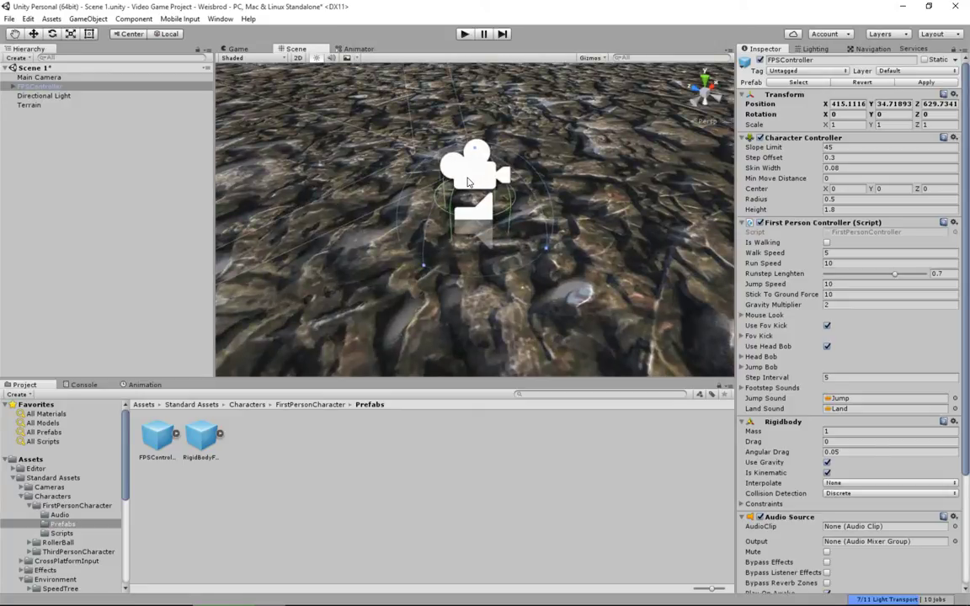
click(33, 34)
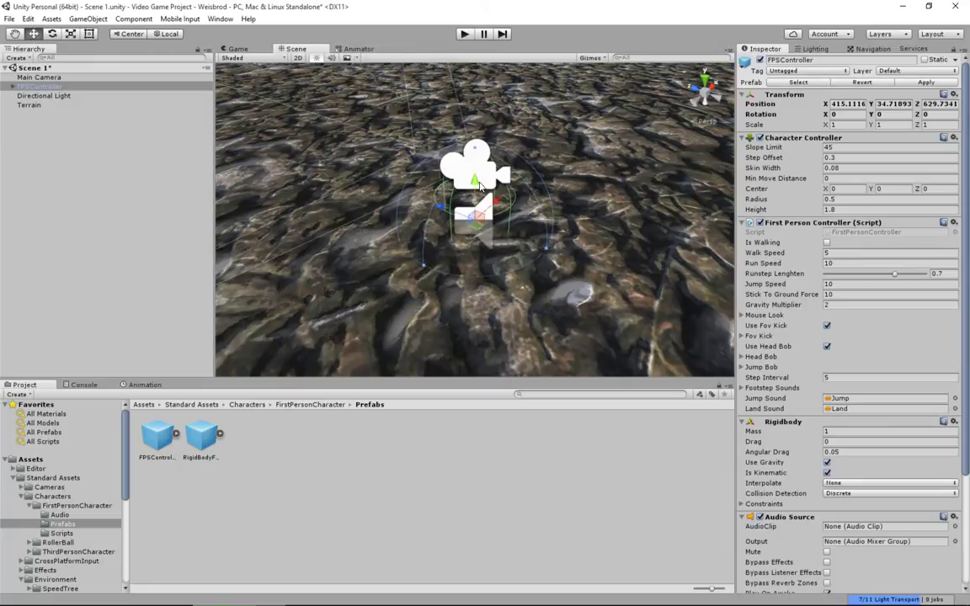
drag(480, 186, 474, 127)
scroll(477, 137, down, 2)
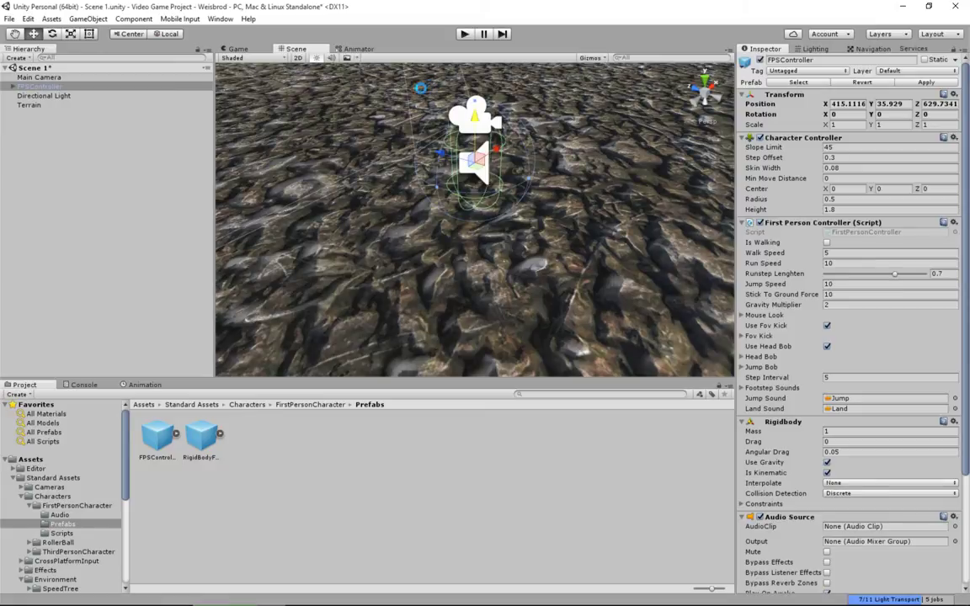
key(ctrl+s)
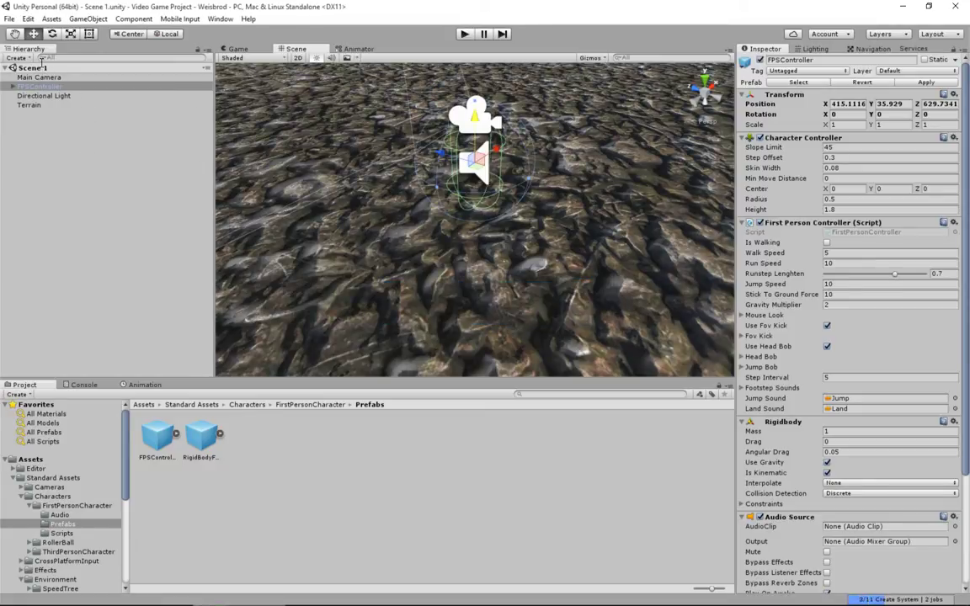
- Play-test the scene by walking, strafing, running, jumping and looking around on the terrain, and stop play mode
click(462, 34)
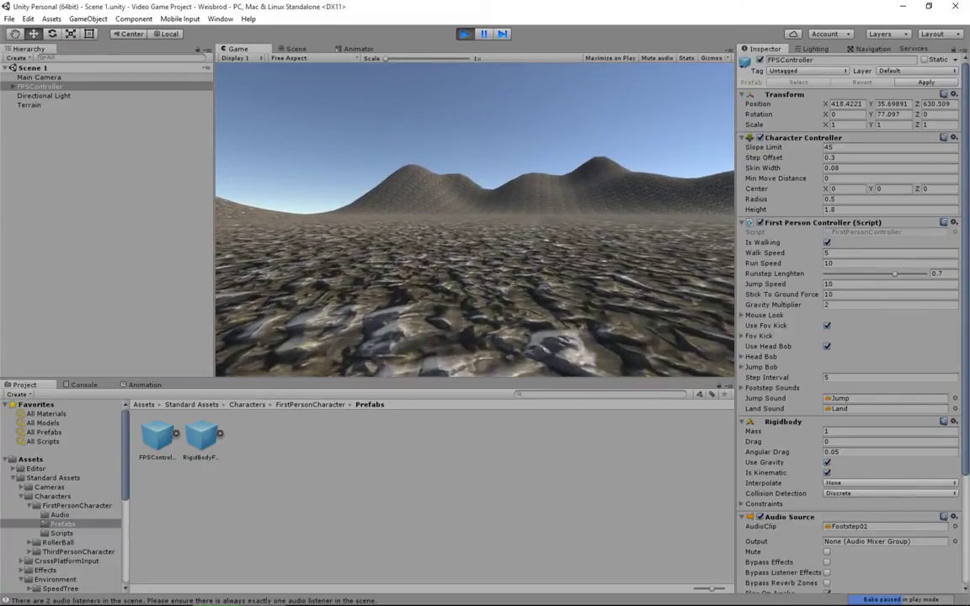
key(w)
key(s)
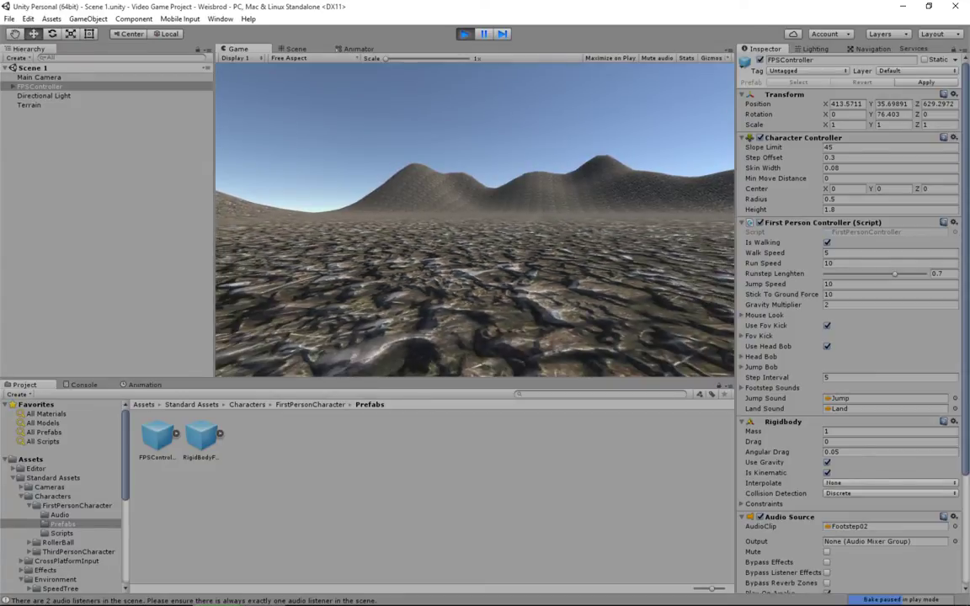
key(d)
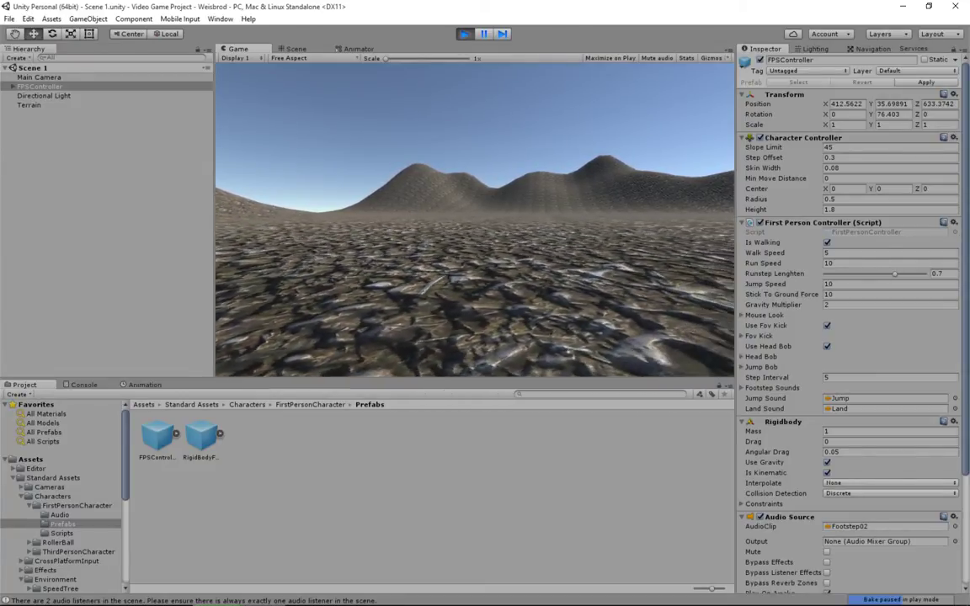
key(d)
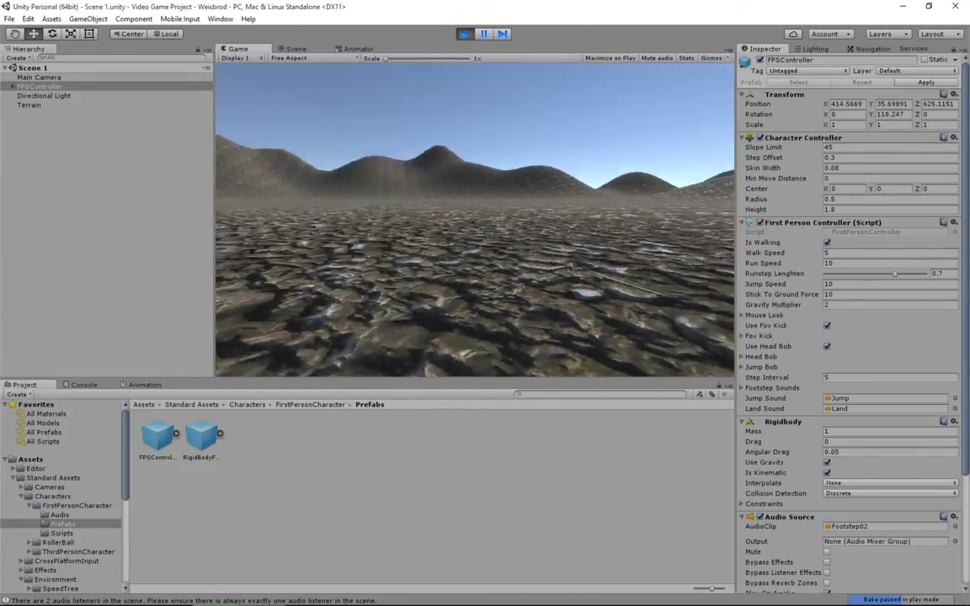
key(w)
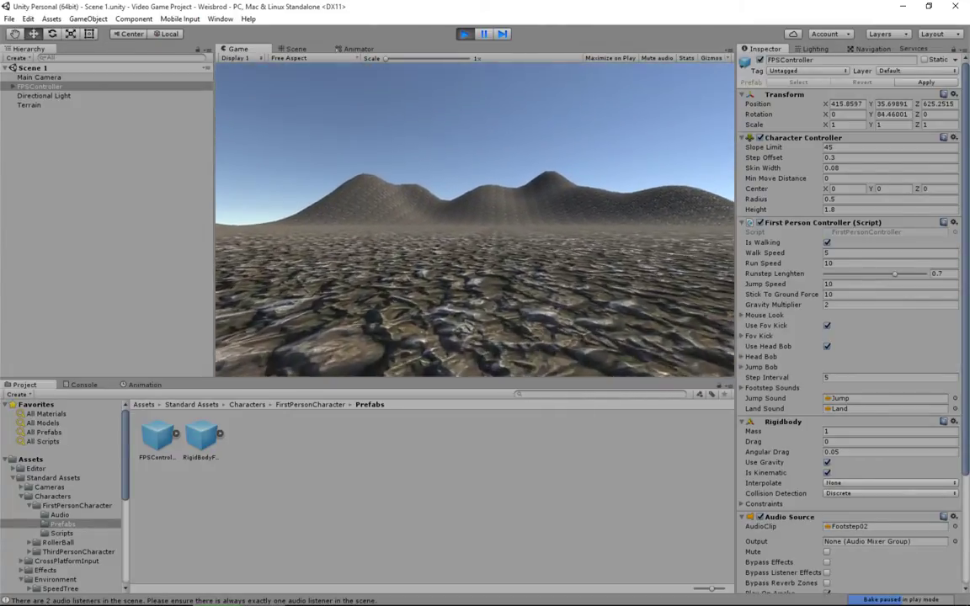
key(w)
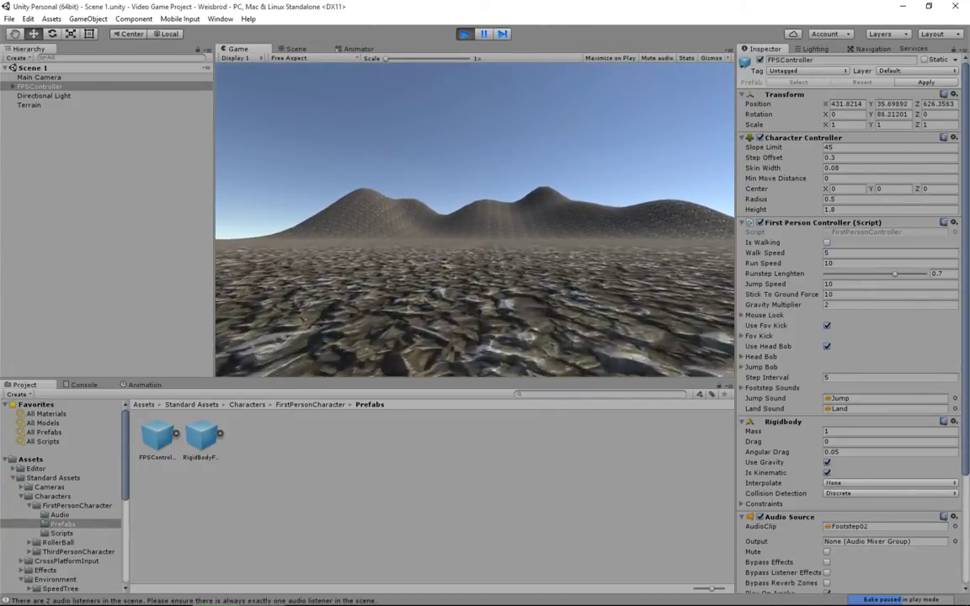
key(space)
key(w)
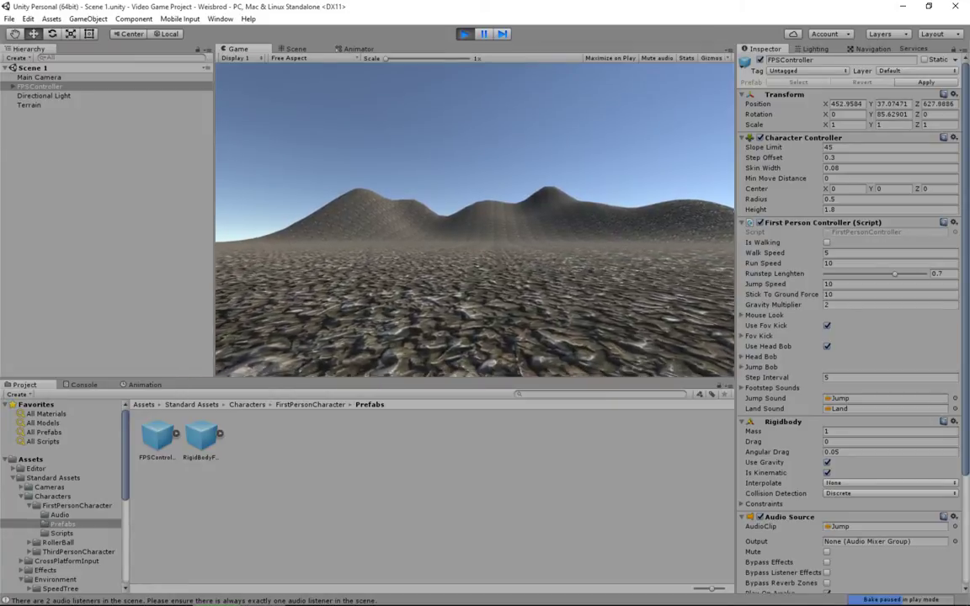
key(w)
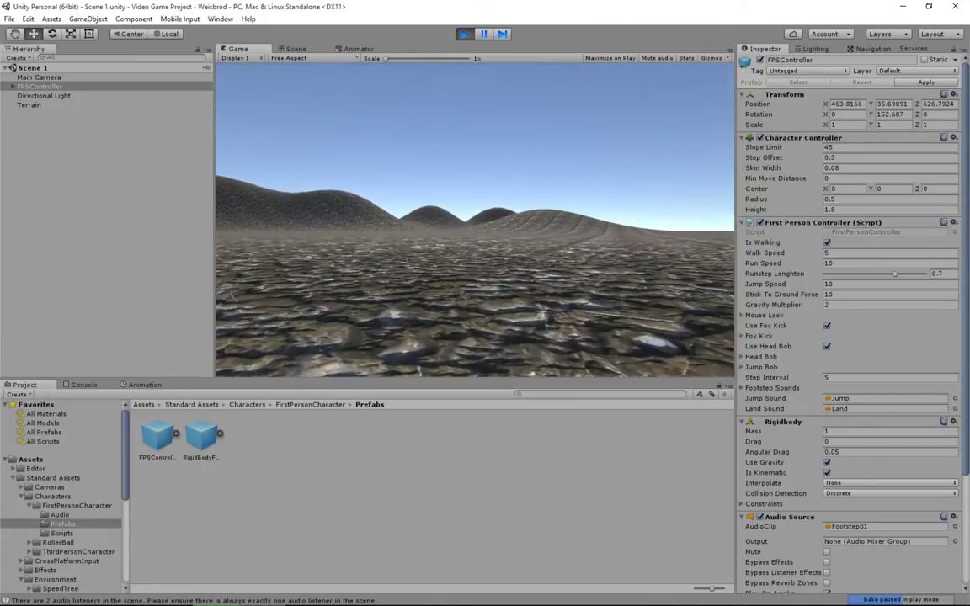
key(w)
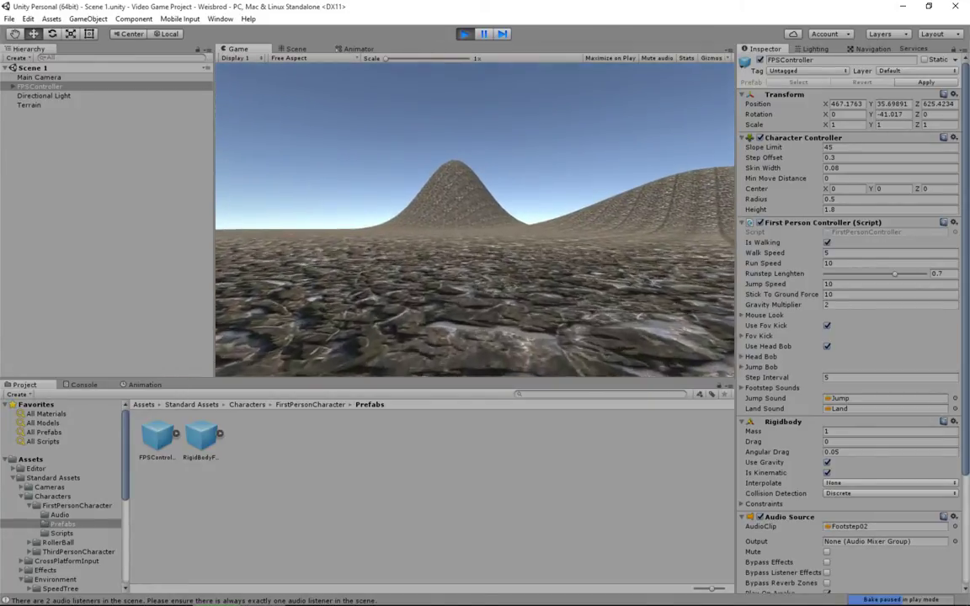
key(w)
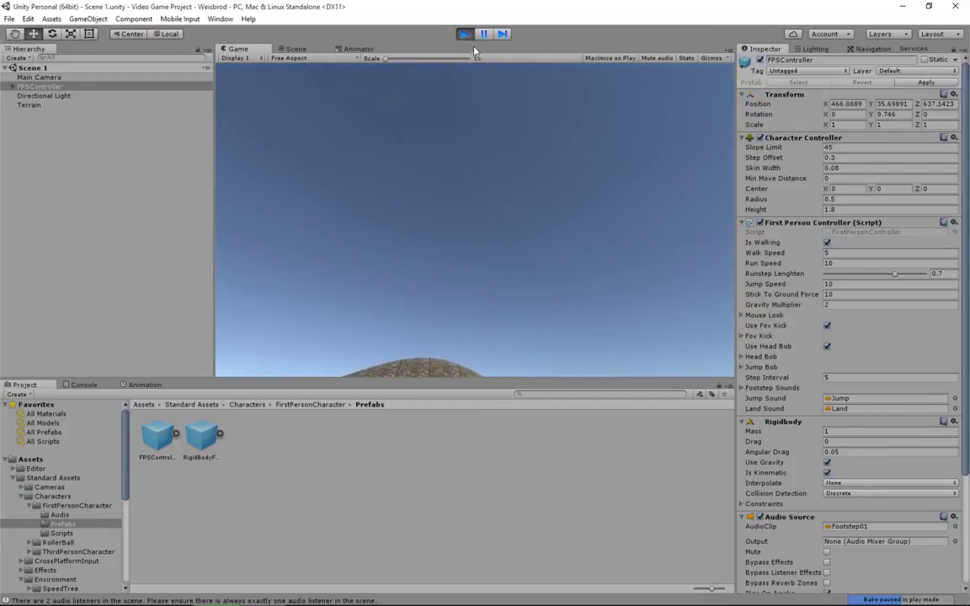
click(466, 36)
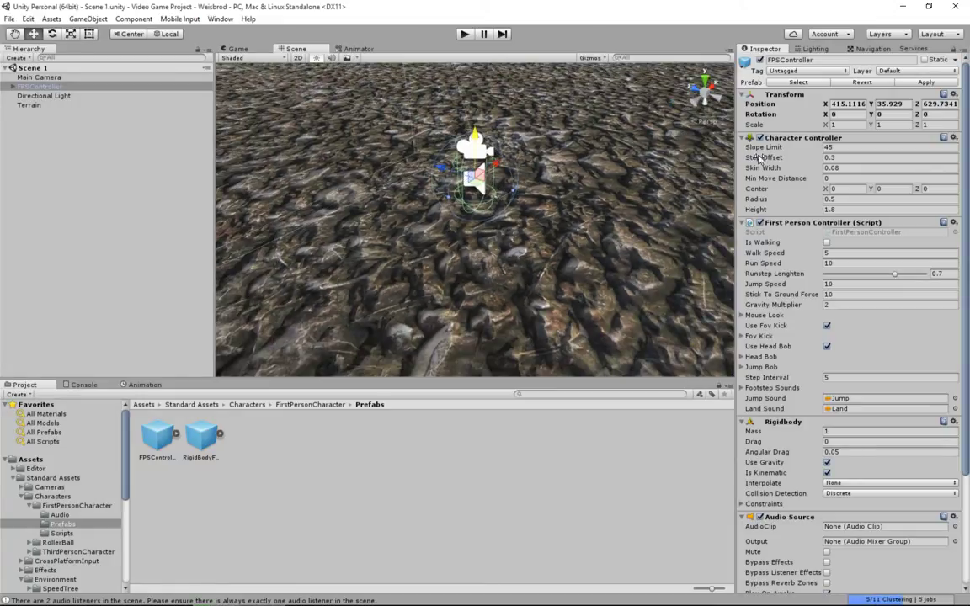
- Set the FPSController's scale to 2 on the X, Y and Z axes
click(843, 124)
text(2)
key(Tab)
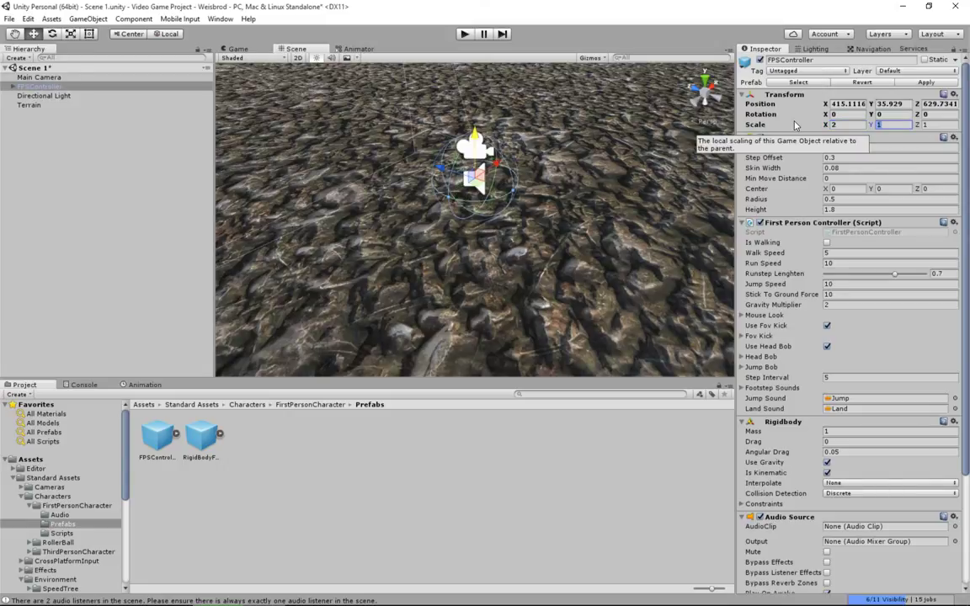
text(2)
key(Tab)
text(2)
key(Return)
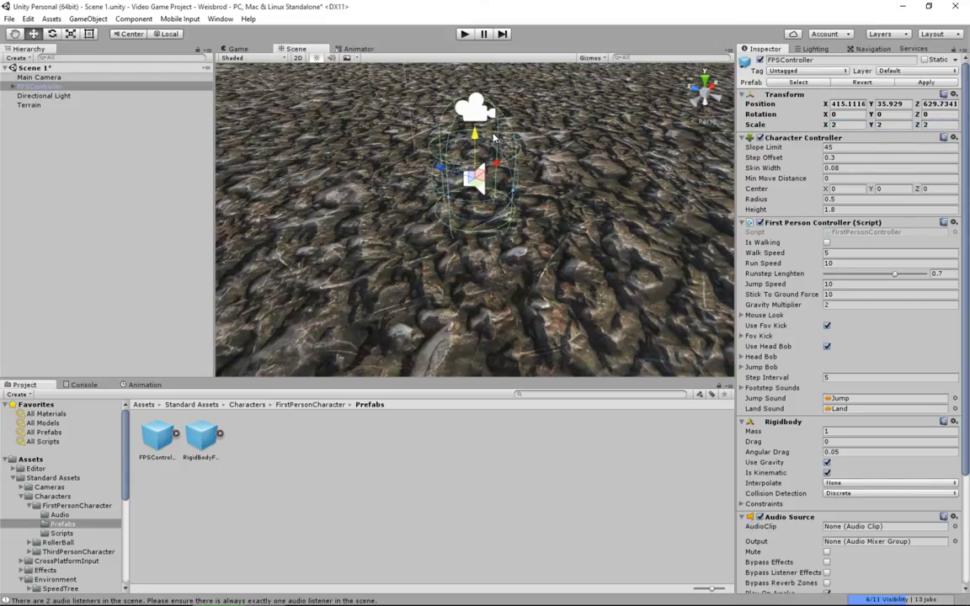
- Raise the enlarged FPSController to a Y position of about 36.79 above the ground, and select the terrain
drag(476, 141, 477, 120)
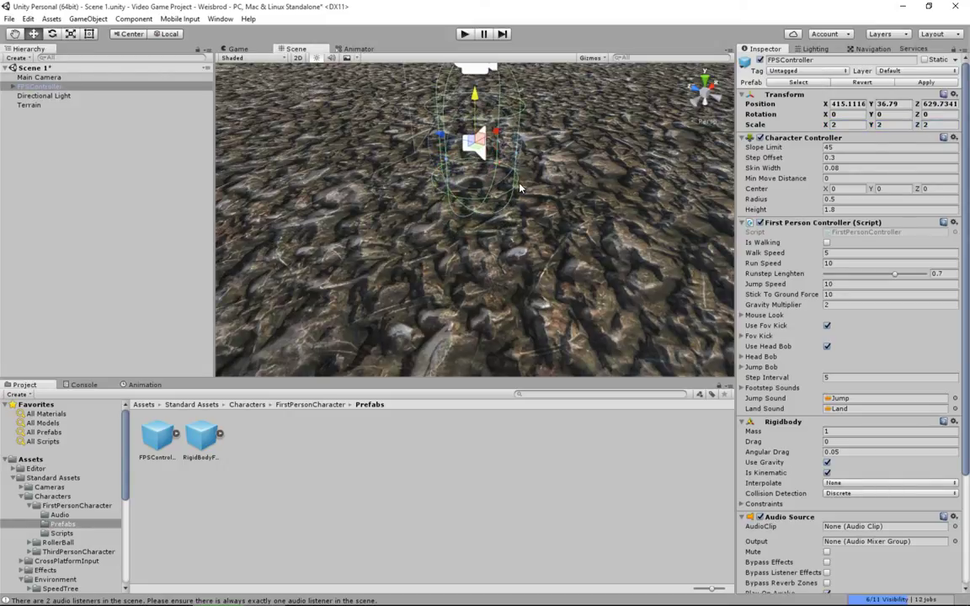
scroll(520, 189, down, 2)
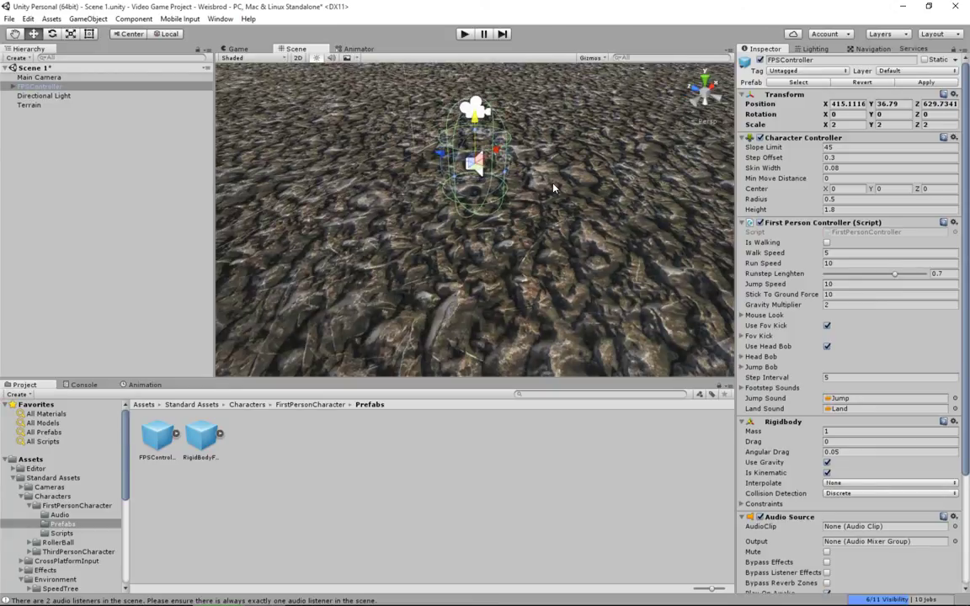
scroll(519, 155, down, 3)
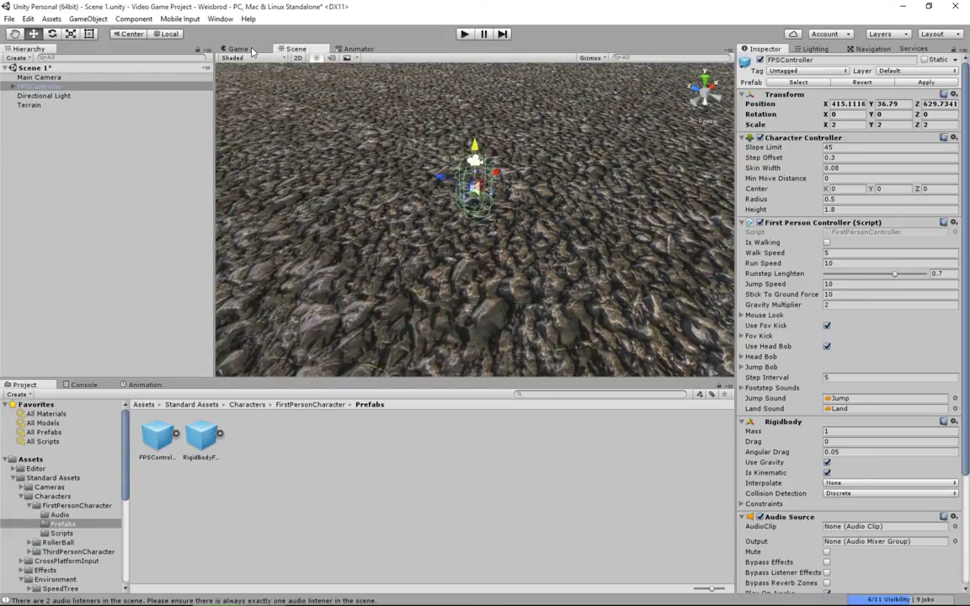
click(526, 320)
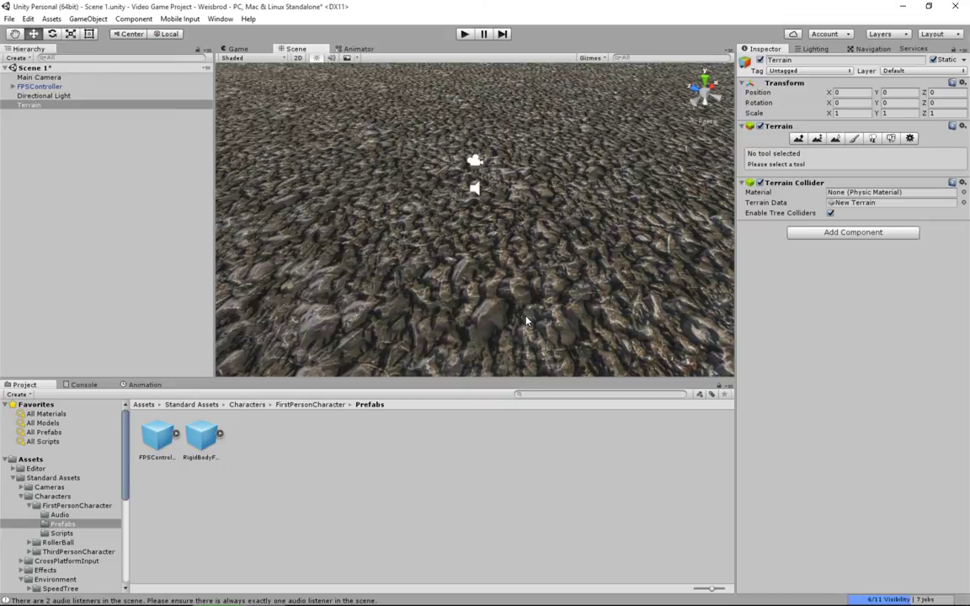
- Raise a large cluster of rocky mounds on the flat ground beyond the crater with the clustered-dots brush at size 100
key(f)
alt+drag(554, 345, 445, 287)
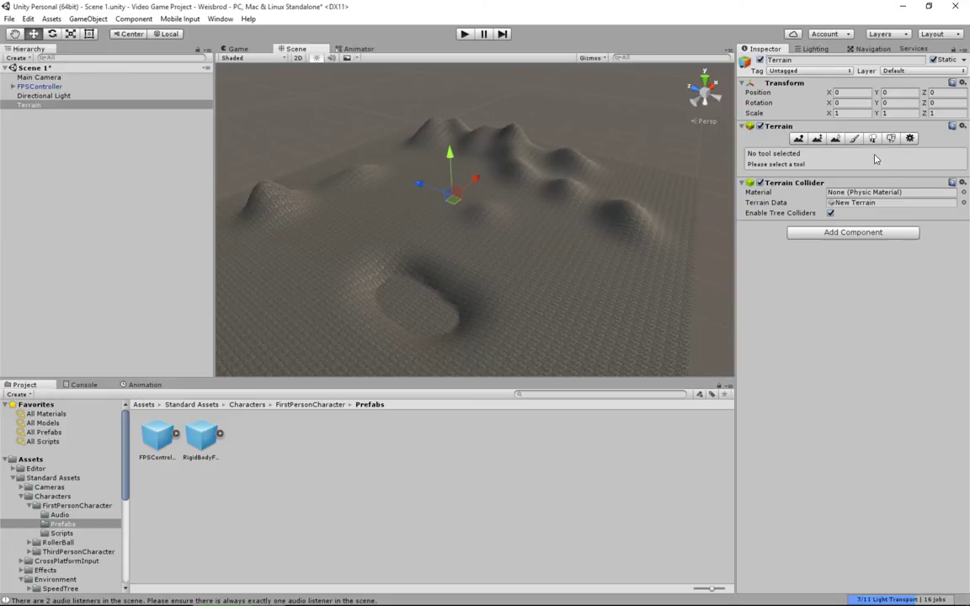
click(798, 138)
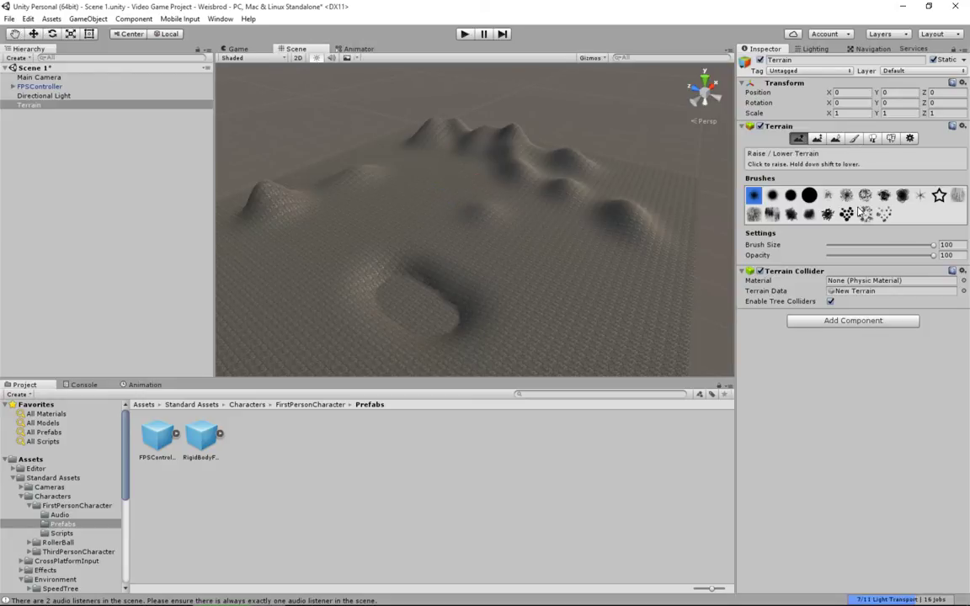
click(846, 214)
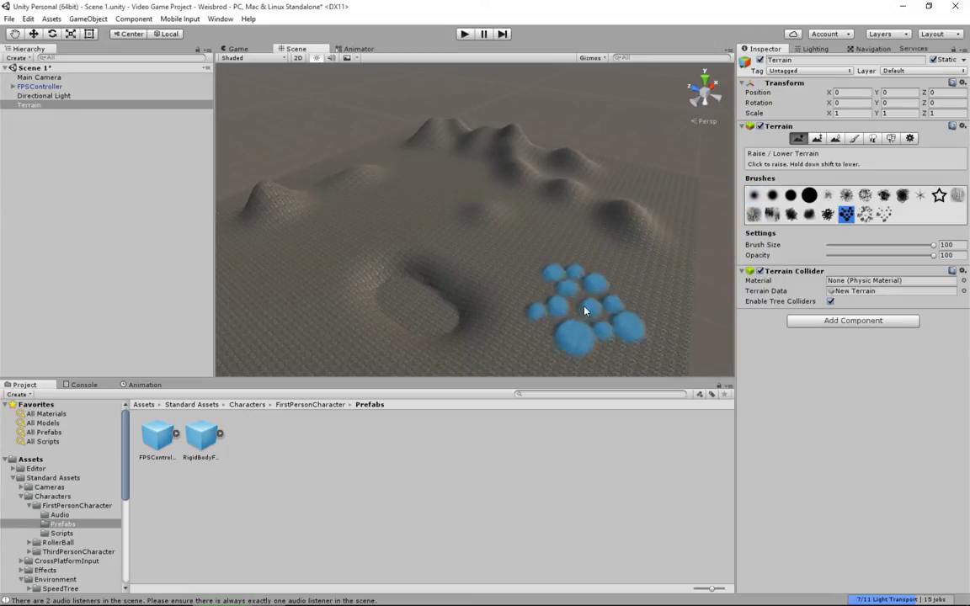
mouse_move(584, 307)
mouse_down()
mouse_move(581, 253)
mouse_move(547, 266)
mouse_up()
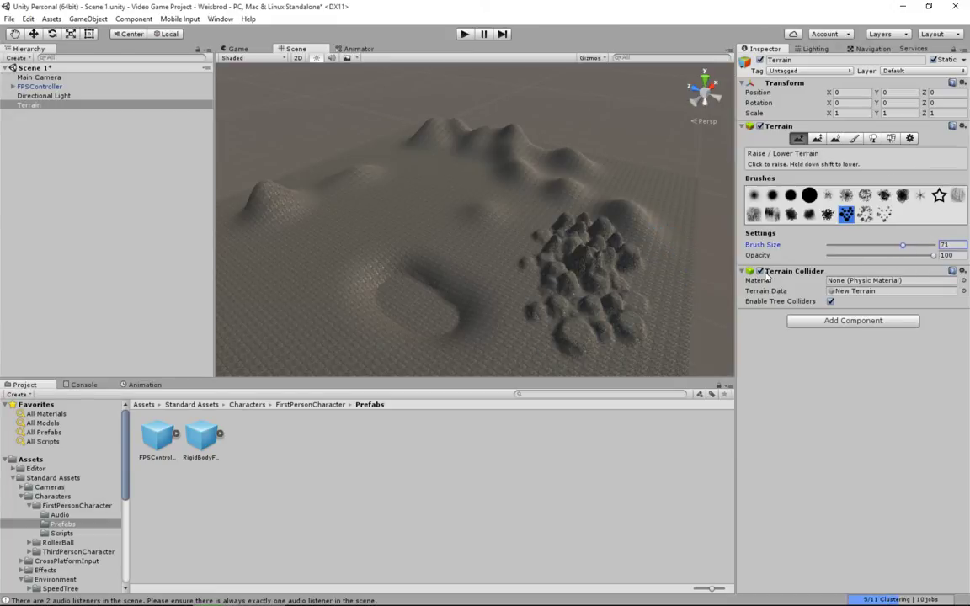
- Reduce the brush size to 33 and raise smaller rock clusters across the terrain's middle and up one of the far hills
drag(934, 245, 850, 243)
click(506, 216)
mouse_move(505, 216)
mouse_down()
mouse_move(494, 208)
mouse_move(507, 158)
mouse_move(497, 147)
mouse_move(514, 137)
mouse_up()
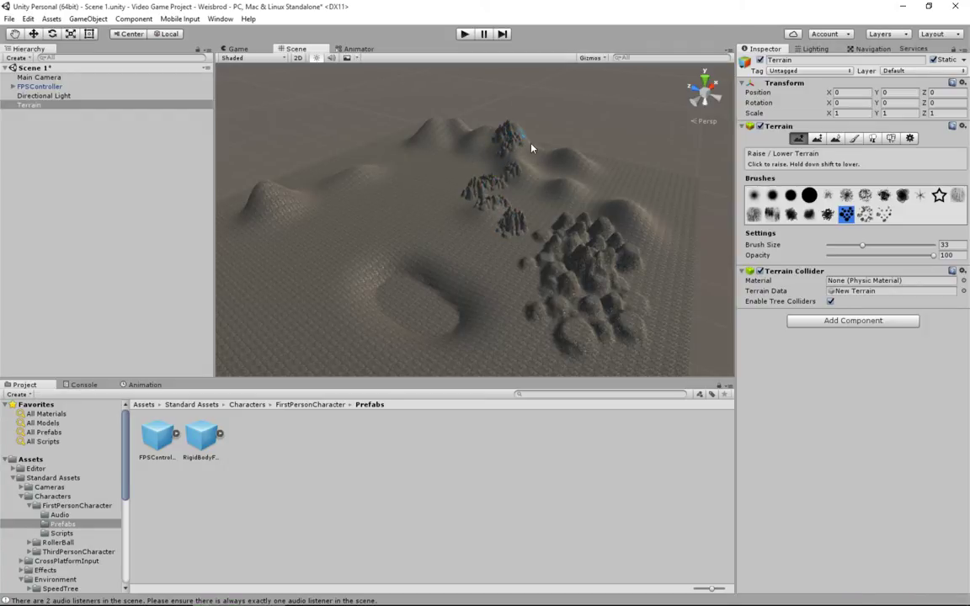
- Roughen the far corner hill with the irregular splatter brush at size 33
mouse_move(531, 146)
right_down()
mouse_move(518, 195)
mouse_move(637, 252)
right_up()
mouse_move(637, 252)
middle_down()
mouse_move(466, 266)
mouse_move(454, 276)
middle_up()
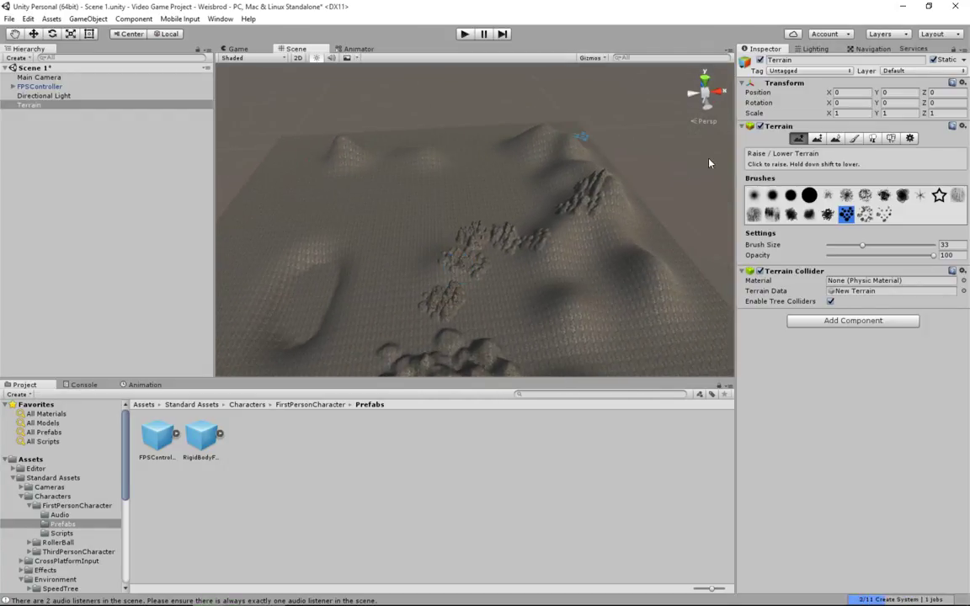
click(827, 214)
mouse_move(542, 152)
mouse_down()
mouse_move(520, 147)
mouse_move(556, 160)
mouse_up()
- Sculpt finer rocks on the hills along the terrain's edge with brush size 19 and opacity 62
mouse_move(863, 245)
mouse_down()
mouse_move(839, 245)
mouse_move(849, 246)
mouse_up()
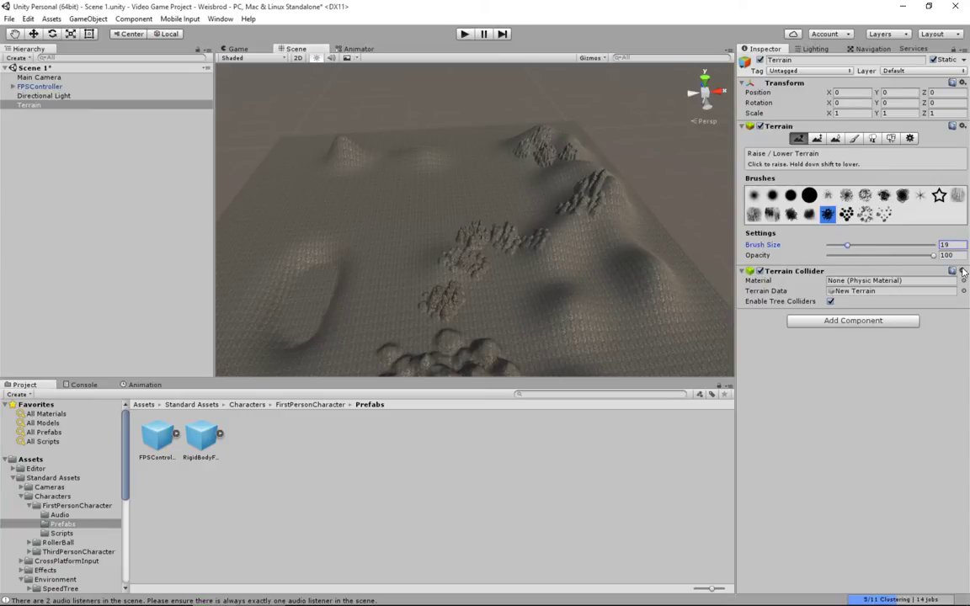
drag(933, 256, 894, 257)
mouse_move(602, 236)
mouse_down()
mouse_move(581, 242)
mouse_move(546, 318)
mouse_move(587, 337)
mouse_move(576, 308)
mouse_move(577, 321)
mouse_move(585, 295)
mouse_move(595, 322)
mouse_up()
scroll(591, 314, up, 5)
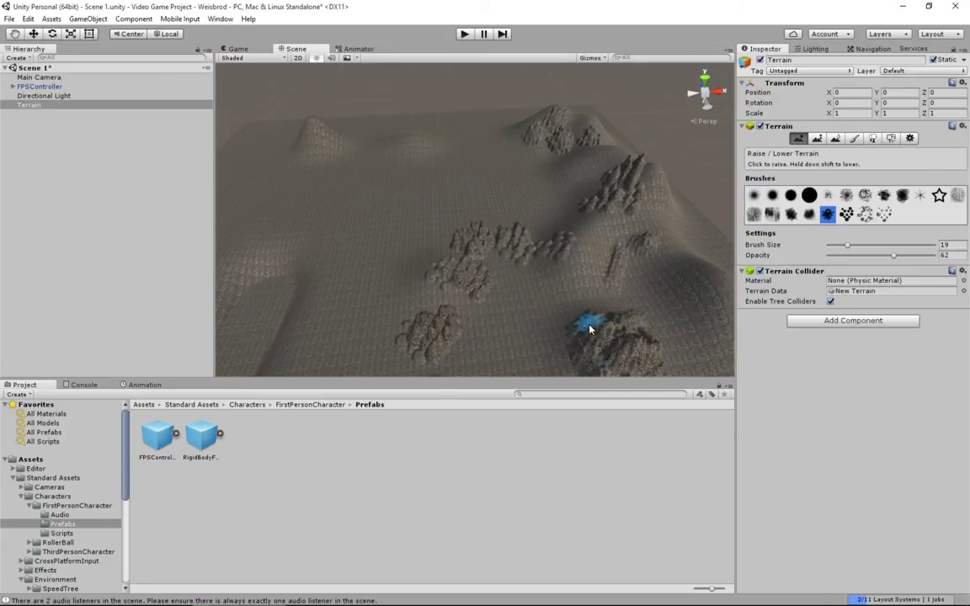
middle_drag(529, 268, 520, 200)
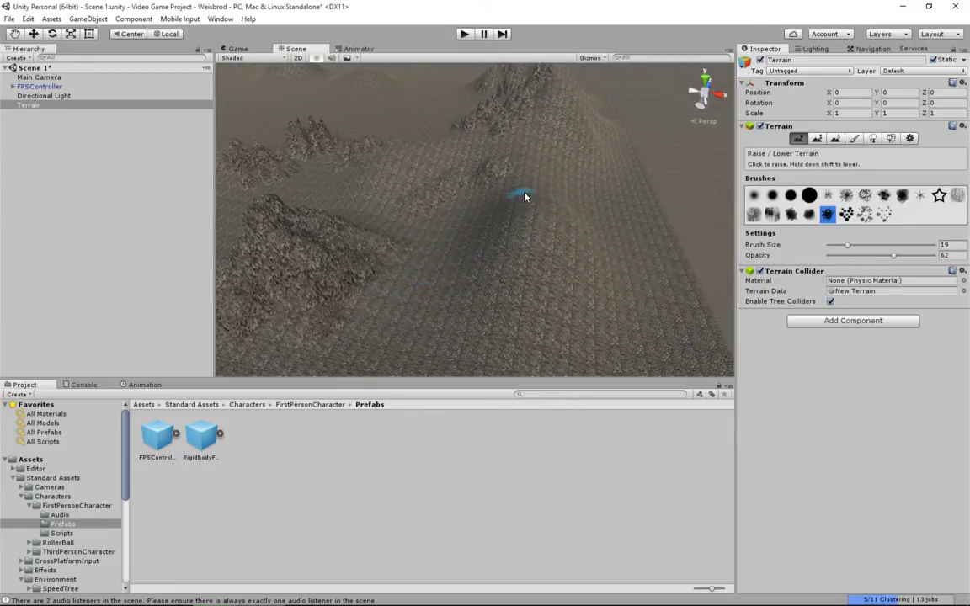
mouse_move(444, 209)
middle_down()
mouse_move(530, 224)
mouse_move(429, 215)
mouse_move(376, 236)
mouse_move(427, 282)
mouse_move(346, 236)
mouse_move(396, 209)
middle_up()
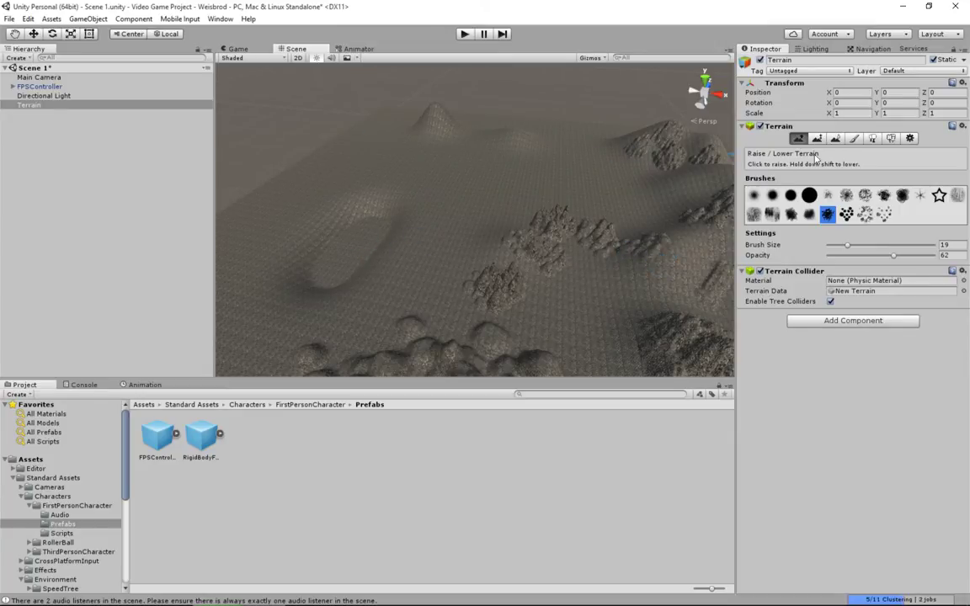
- Add GrassHillAlbedo as a second terrain paint texture with its default tiling size of 15 by 15
click(853, 139)
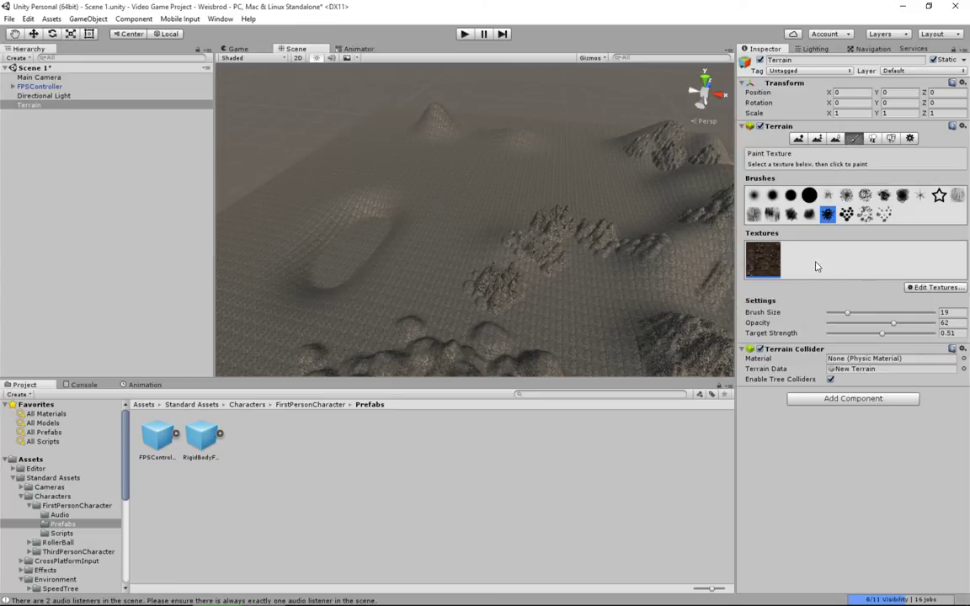
click(923, 289)
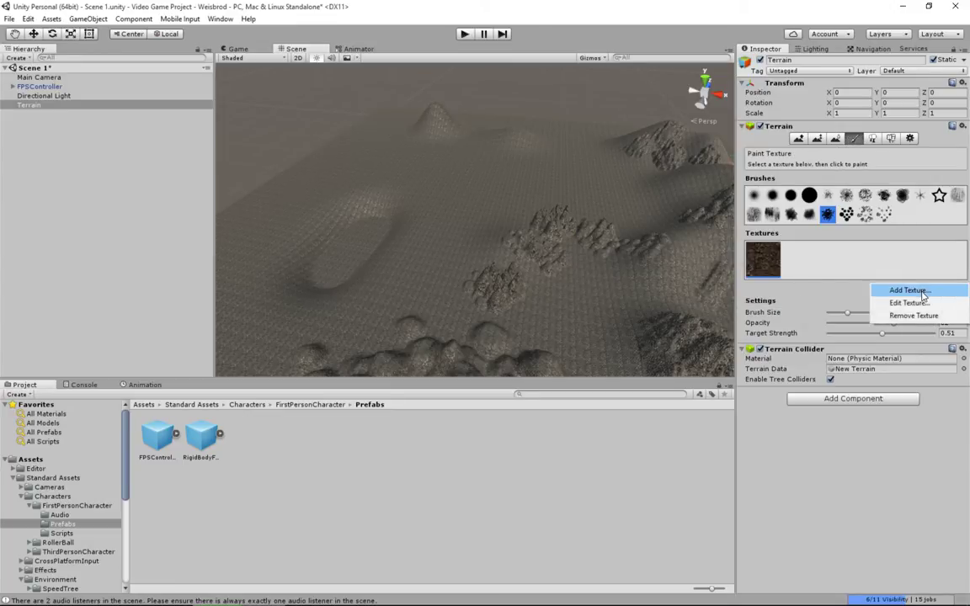
click(925, 292)
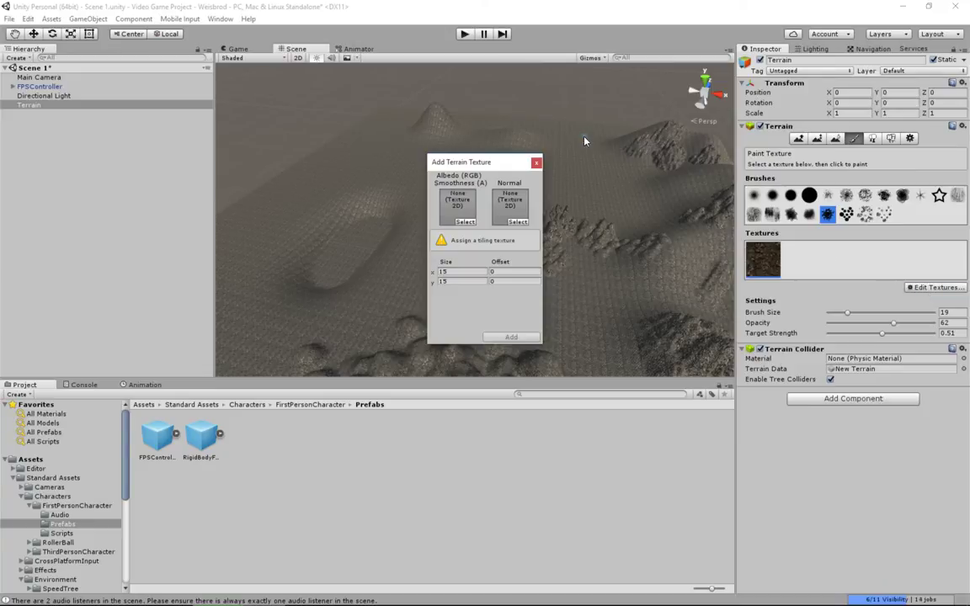
click(465, 223)
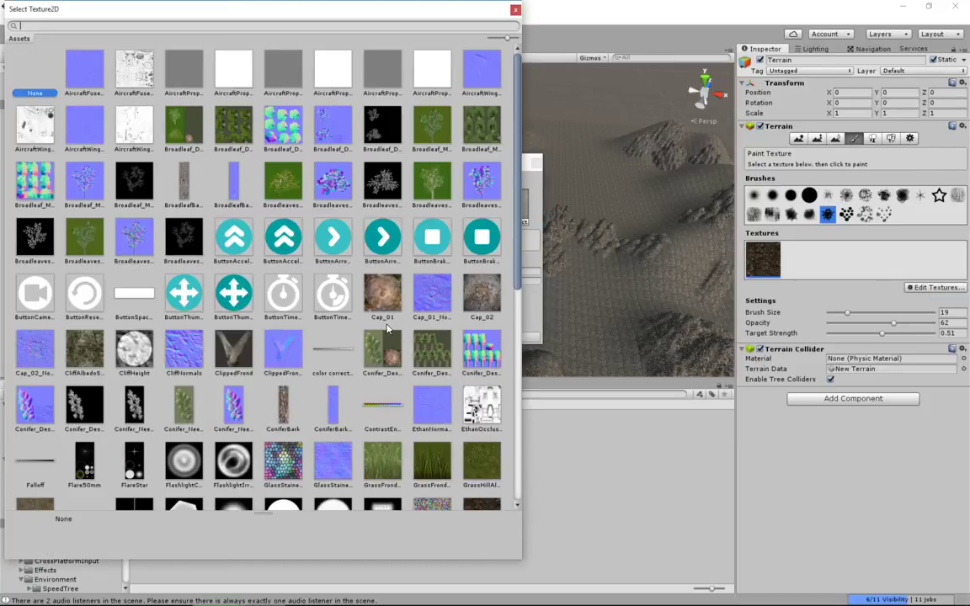
scroll(387, 328, down, 2)
scroll(459, 308, down, 1)
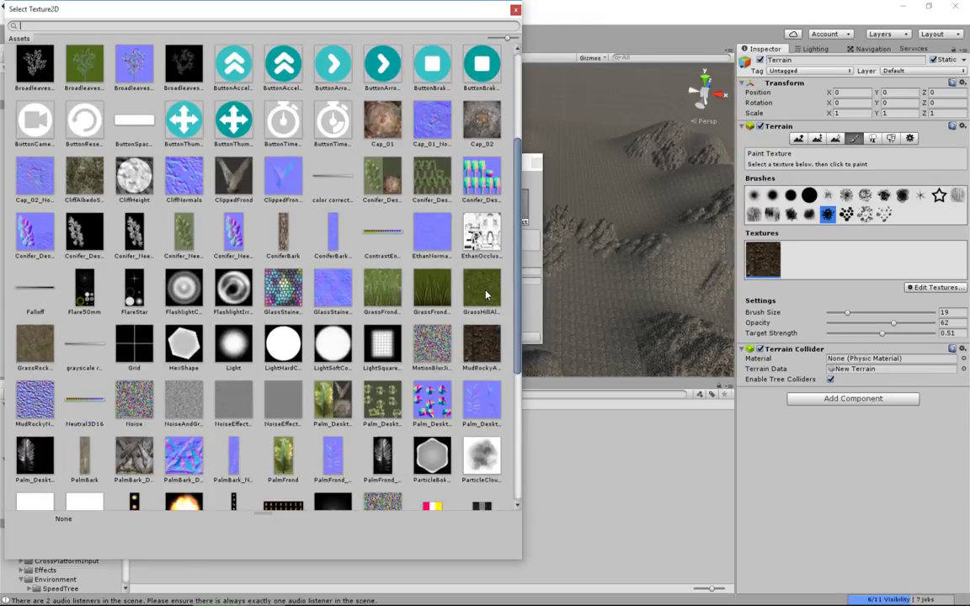
click(486, 294)
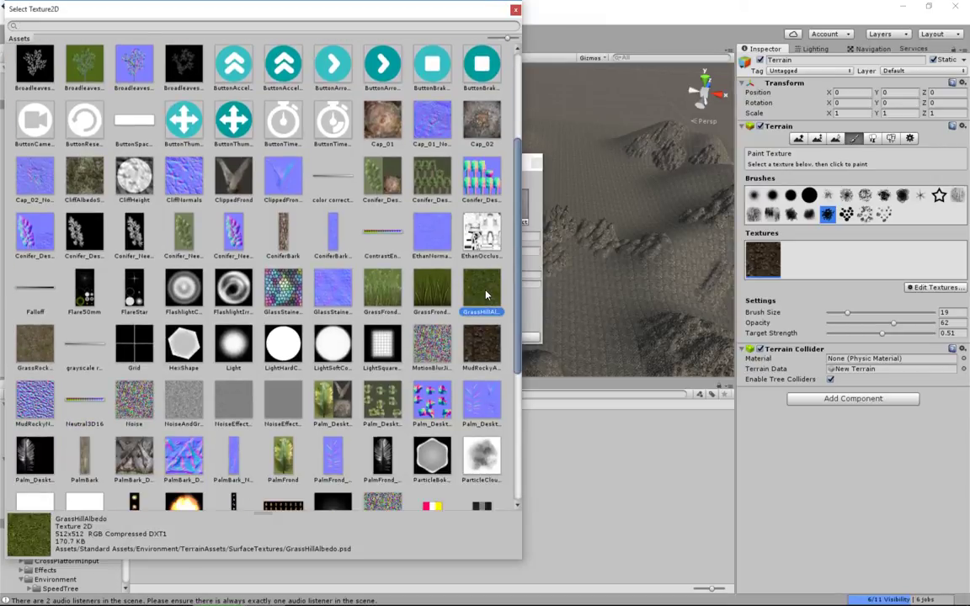
double_click(486, 294)
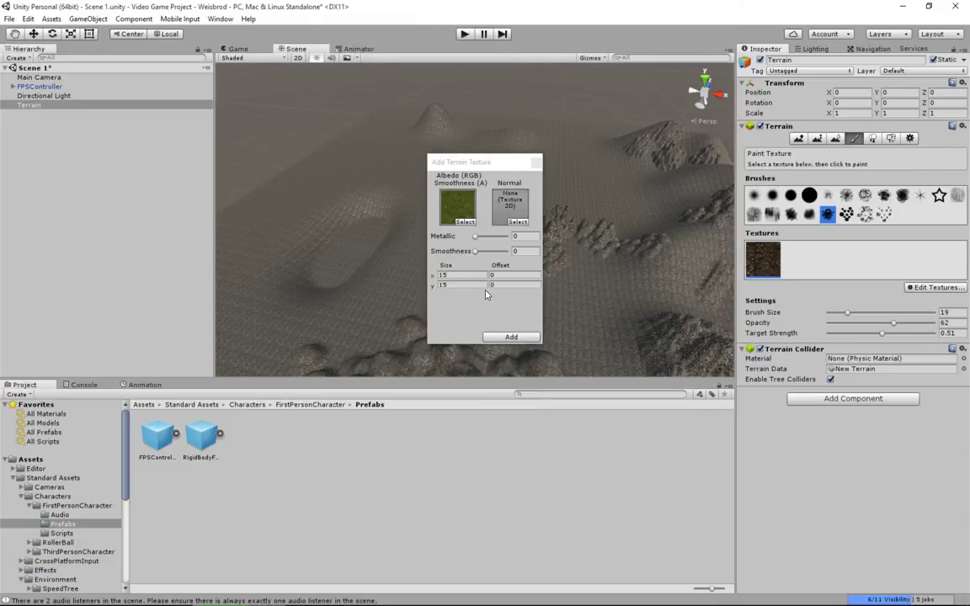
click(520, 338)
- Paint the grass texture over the flat ground between the crater and the rocks with brush size 32
click(796, 261)
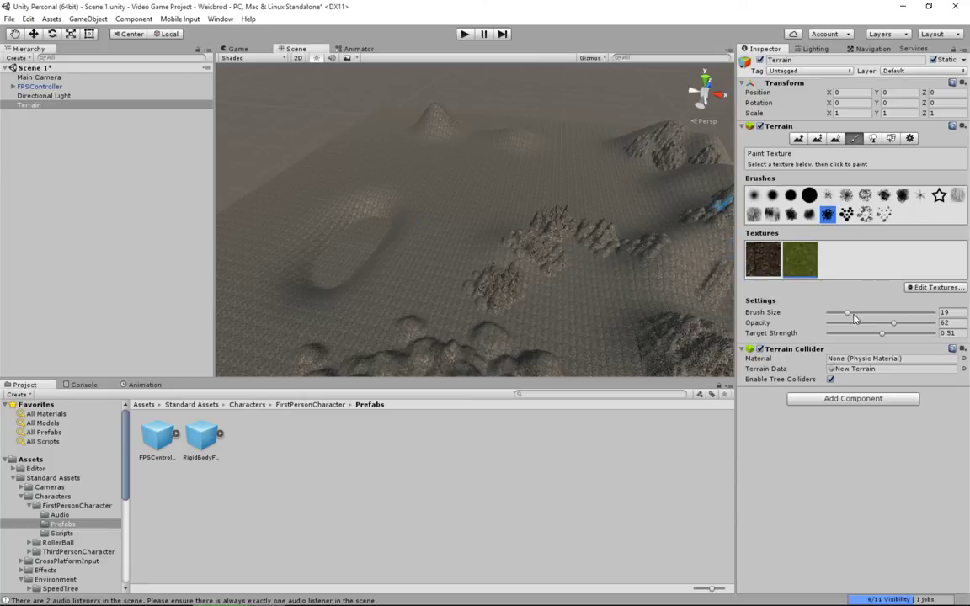
drag(848, 313, 861, 315)
mouse_move(455, 223)
mouse_down()
mouse_move(494, 210)
mouse_move(465, 190)
mouse_move(463, 245)
mouse_up()
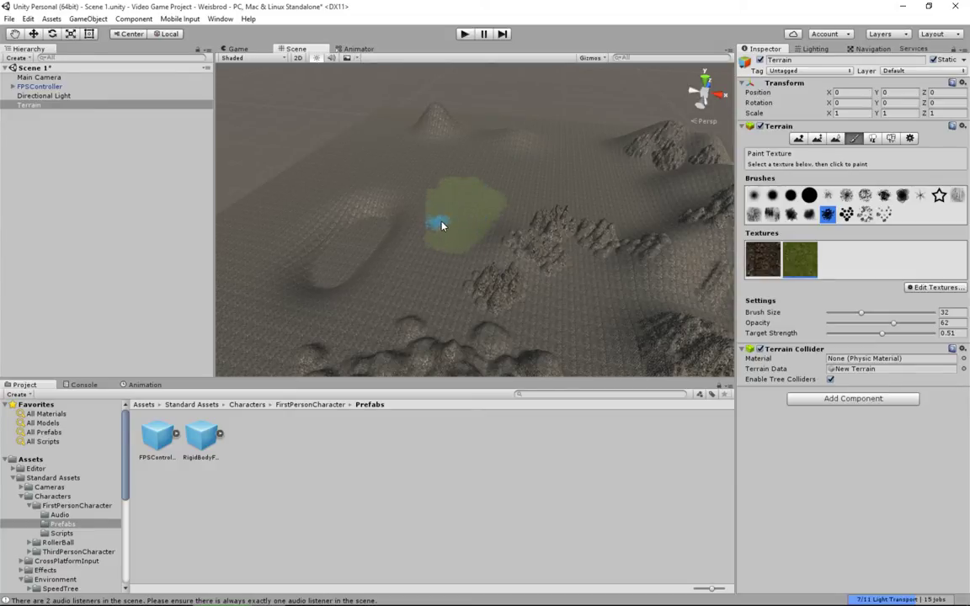
drag(509, 184, 586, 191)
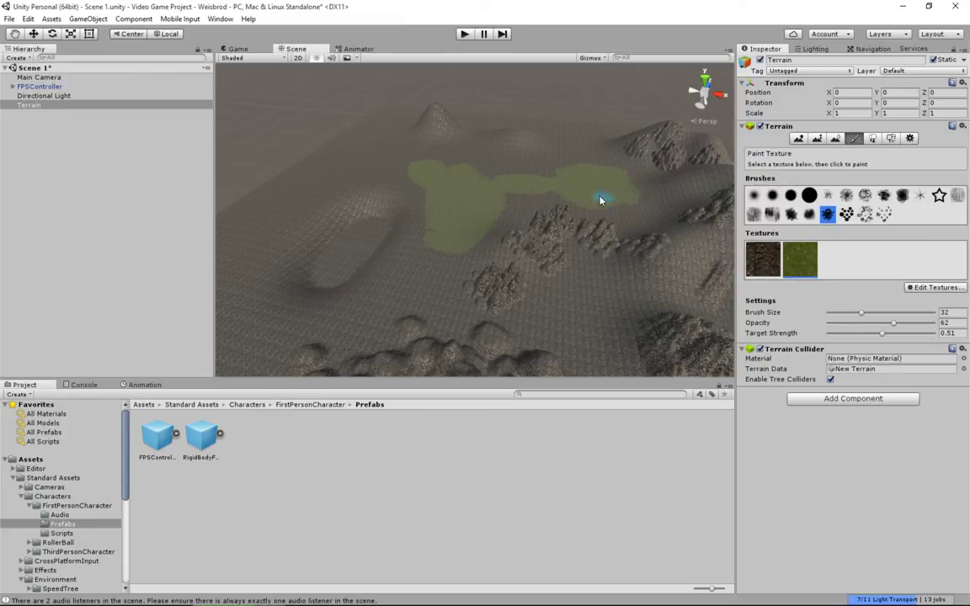
- Extend the grass area towards the crater and rocks with the soft round brush at opacity 22
click(753, 195)
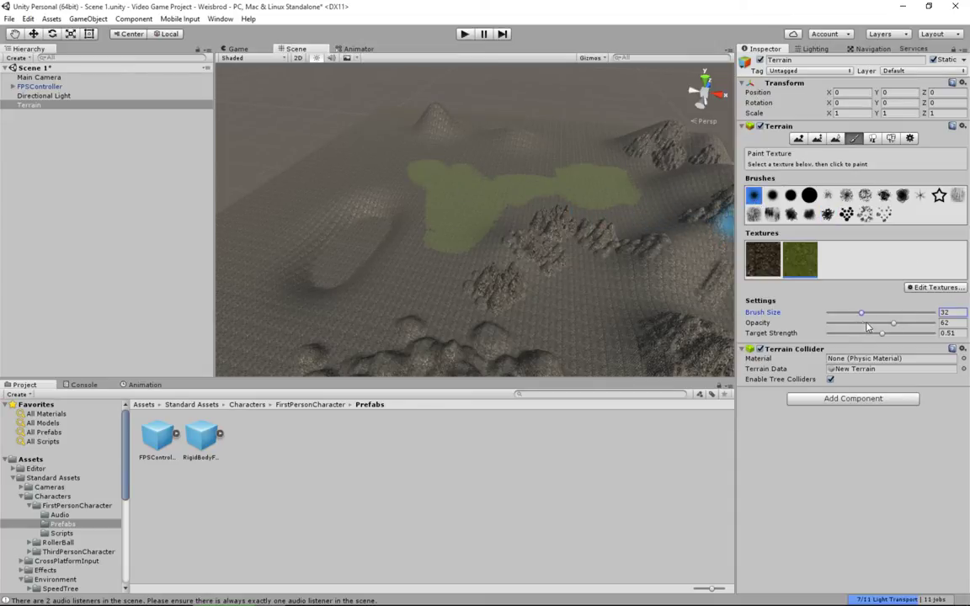
drag(894, 324, 863, 326)
scroll(471, 258, up, 6)
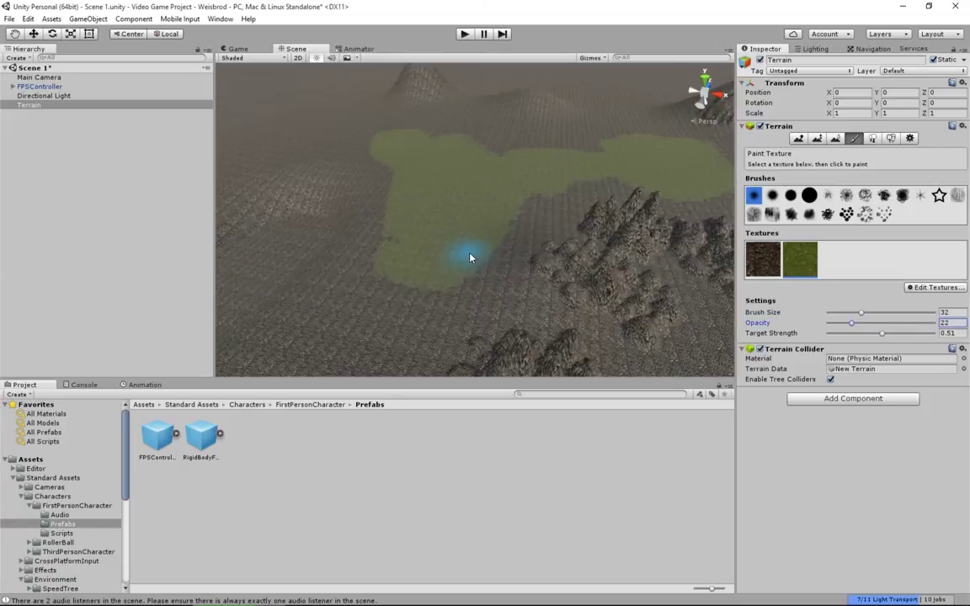
mouse_move(504, 305)
mouse_down()
mouse_move(505, 274)
mouse_move(541, 206)
mouse_move(492, 265)
mouse_move(555, 214)
mouse_move(481, 319)
mouse_move(362, 319)
mouse_move(331, 141)
mouse_up()
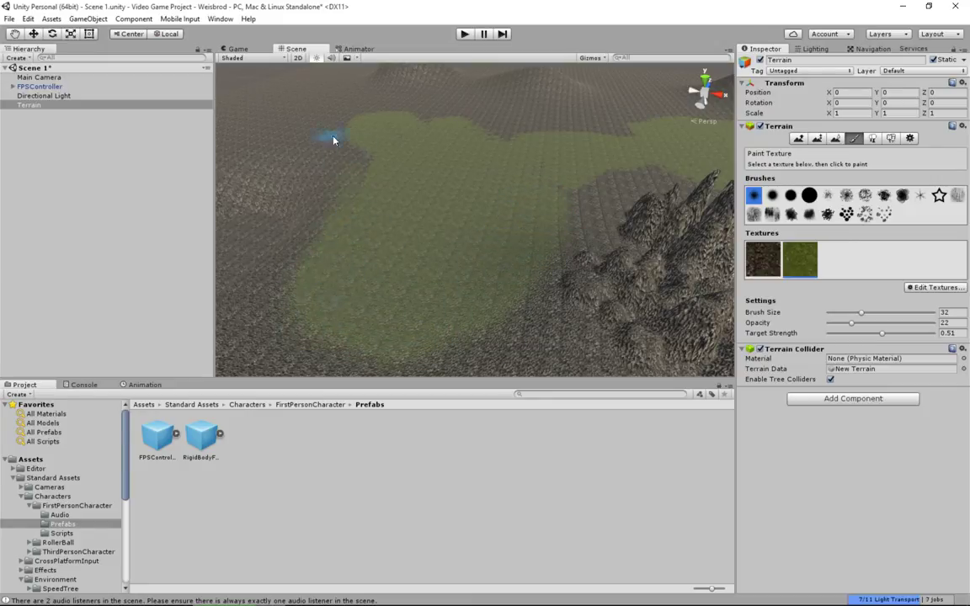
- Spread the grass around the crater and towards the far hills with opacity 15 and target strength 0.438
drag(851, 322, 874, 336)
mouse_move(337, 239)
mouse_down()
mouse_move(329, 222)
mouse_move(374, 144)
mouse_up()
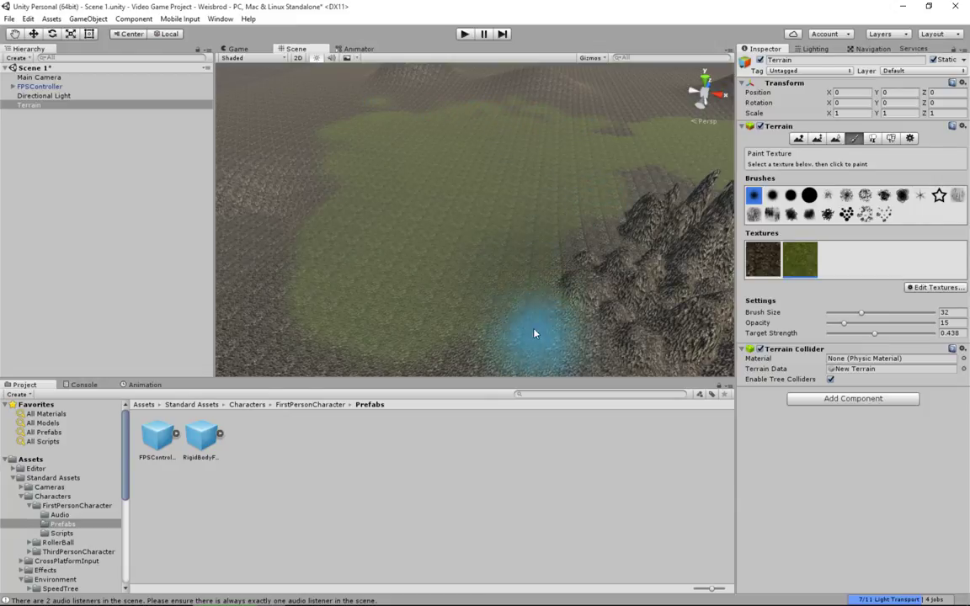
mouse_move(505, 314)
middle_down()
mouse_move(493, 254)
mouse_move(398, 266)
mouse_move(511, 340)
mouse_move(513, 282)
mouse_move(572, 301)
mouse_move(443, 277)
mouse_move(390, 296)
mouse_move(541, 229)
mouse_move(513, 152)
mouse_move(535, 147)
mouse_move(508, 199)
middle_up()
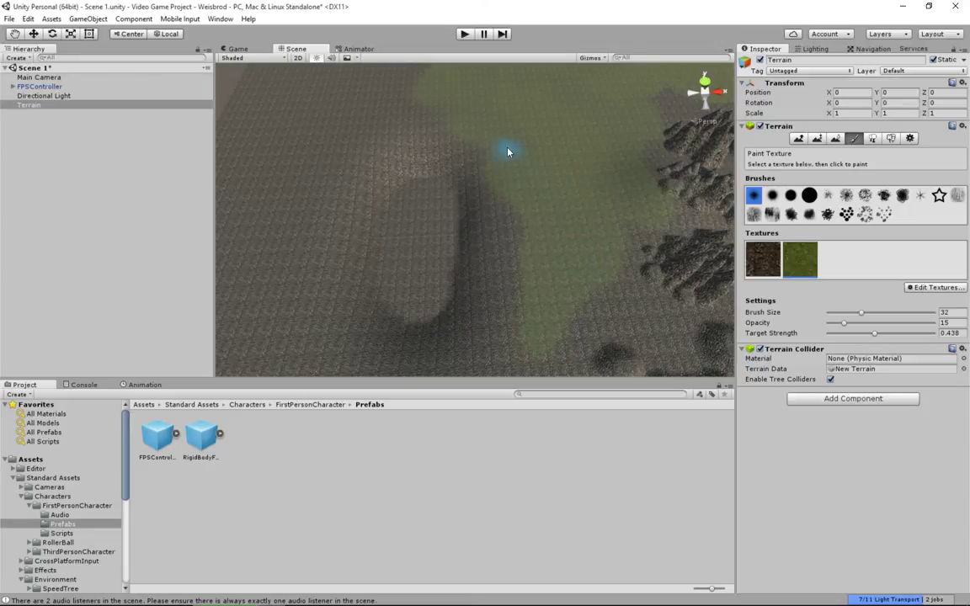
scroll(402, 108, down, 3)
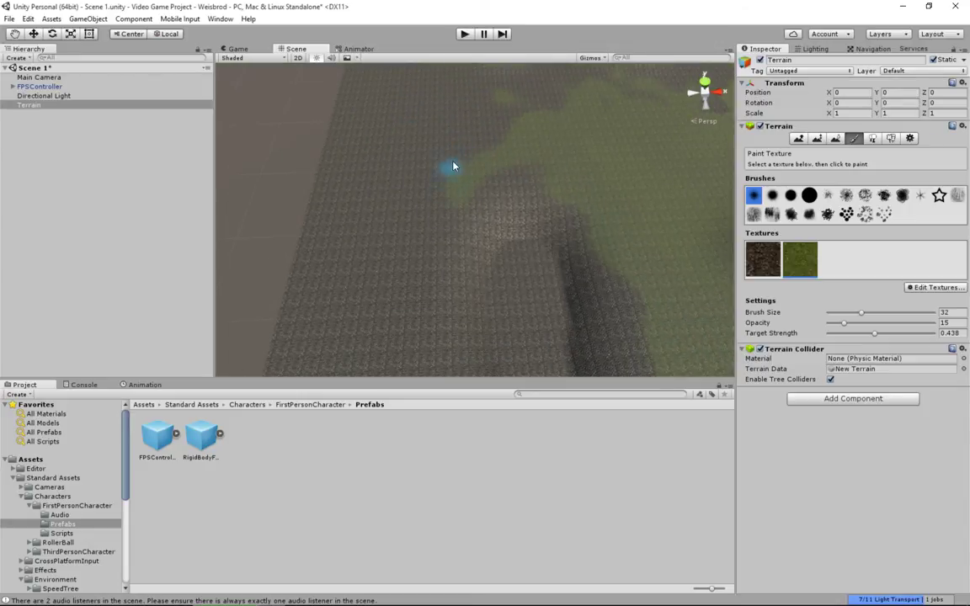
mouse_move(535, 118)
mouse_down()
mouse_move(496, 122)
mouse_move(590, 106)
mouse_up()
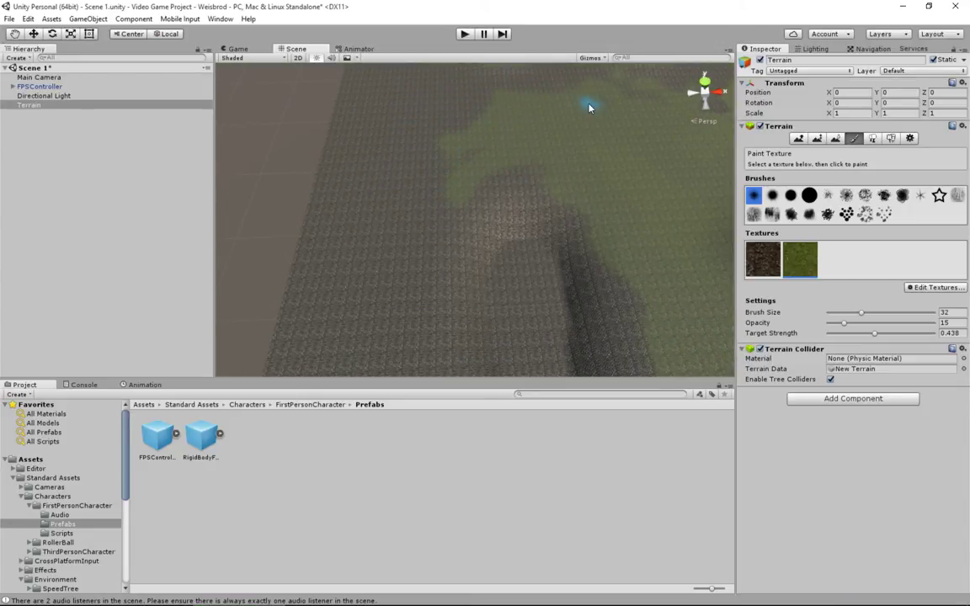
middle_drag(520, 121, 535, 179)
drag(535, 179, 651, 160)
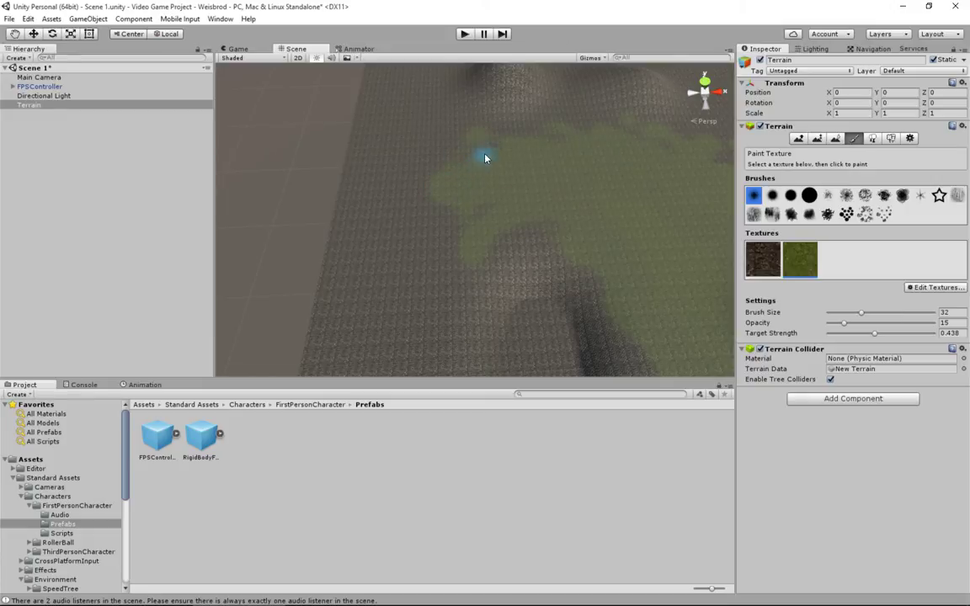
- Add SandAlbedo as a third terrain paint texture with its default tiling size of 15 by 15
click(934, 289)
click(830, 261)
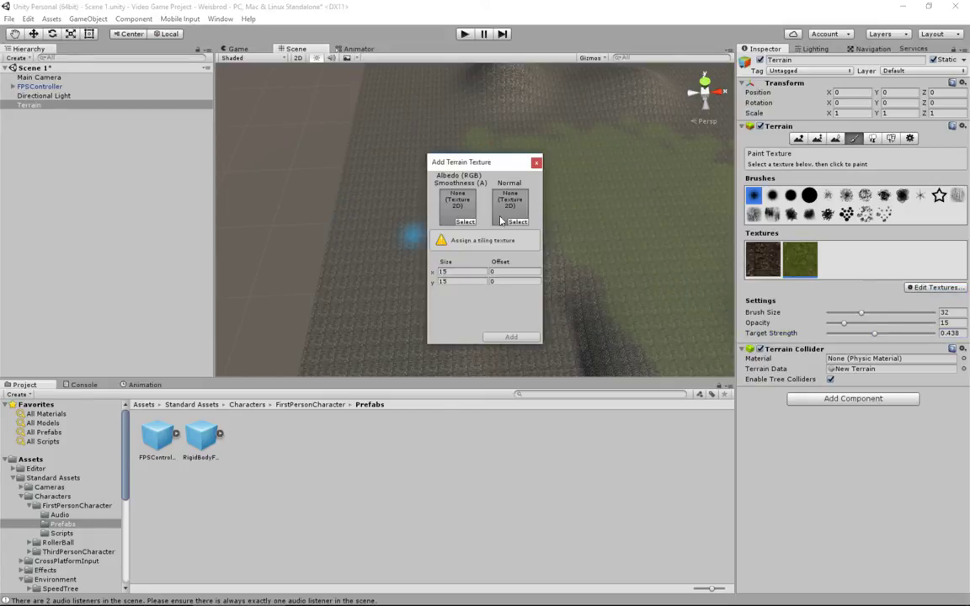
click(463, 221)
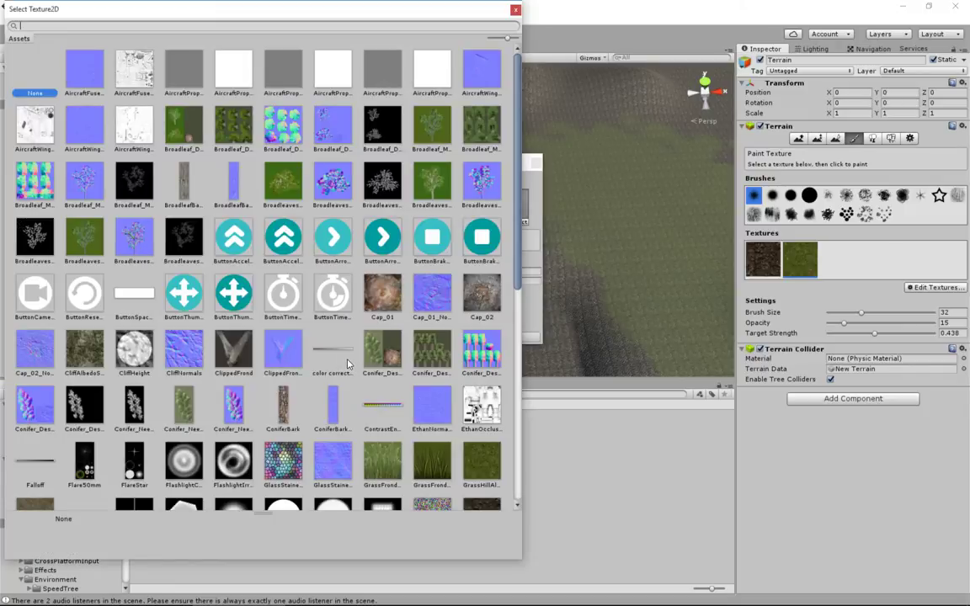
scroll(348, 364, down, 10)
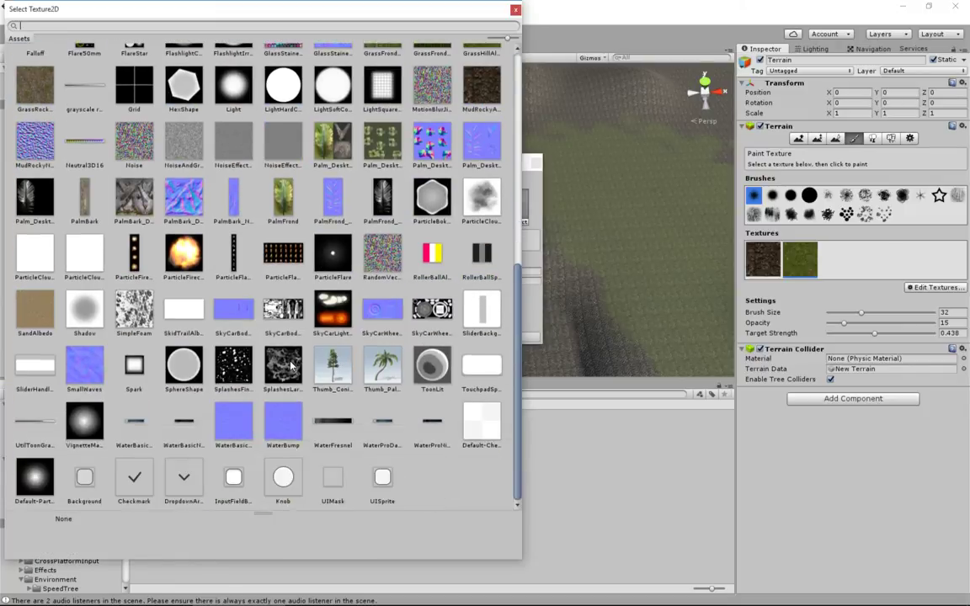
double_click(35, 295)
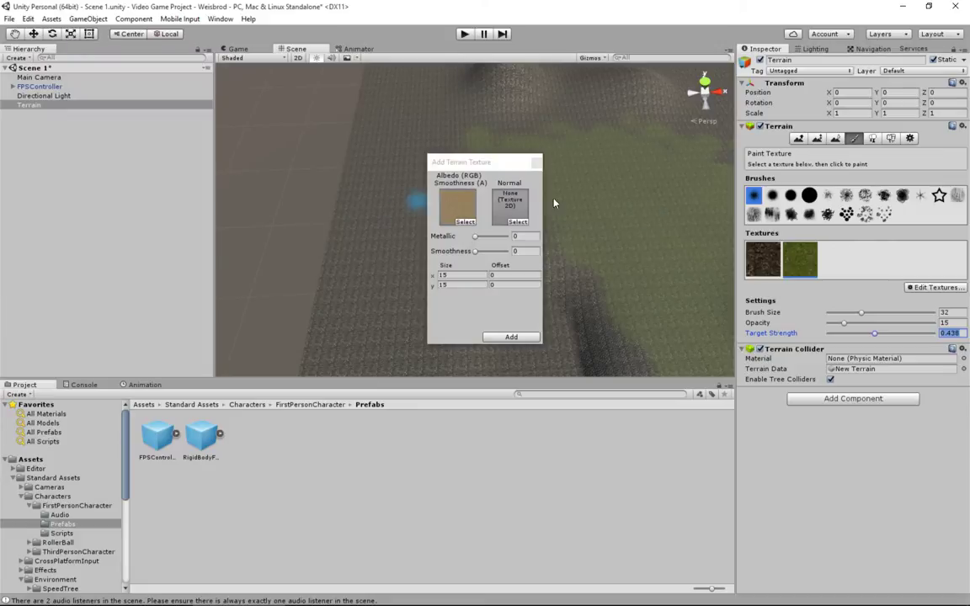
click(512, 337)
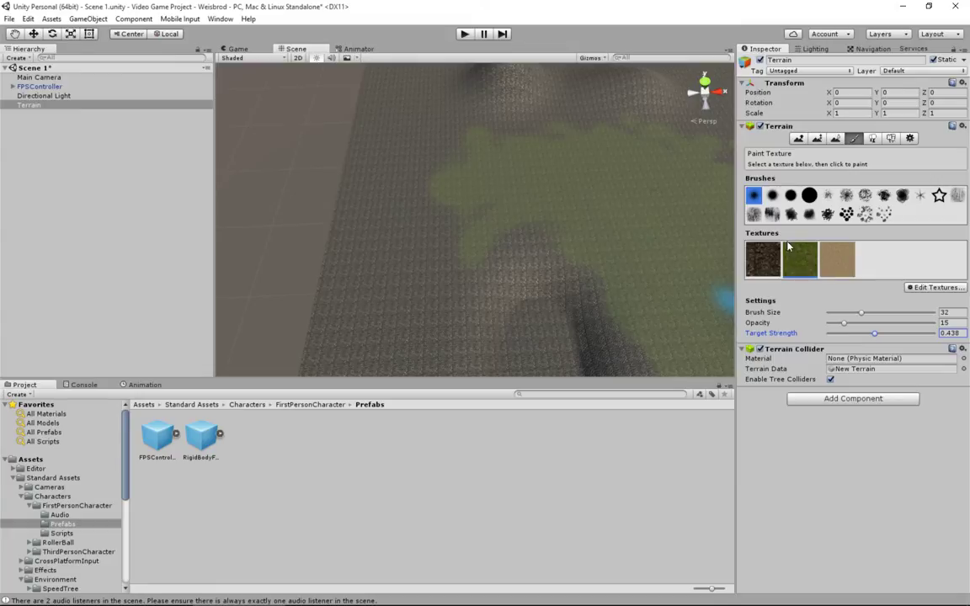
- Paint the sand texture over the crater floor and rim with brush size 32 and opacity 15
click(837, 259)
drag(507, 285, 563, 295)
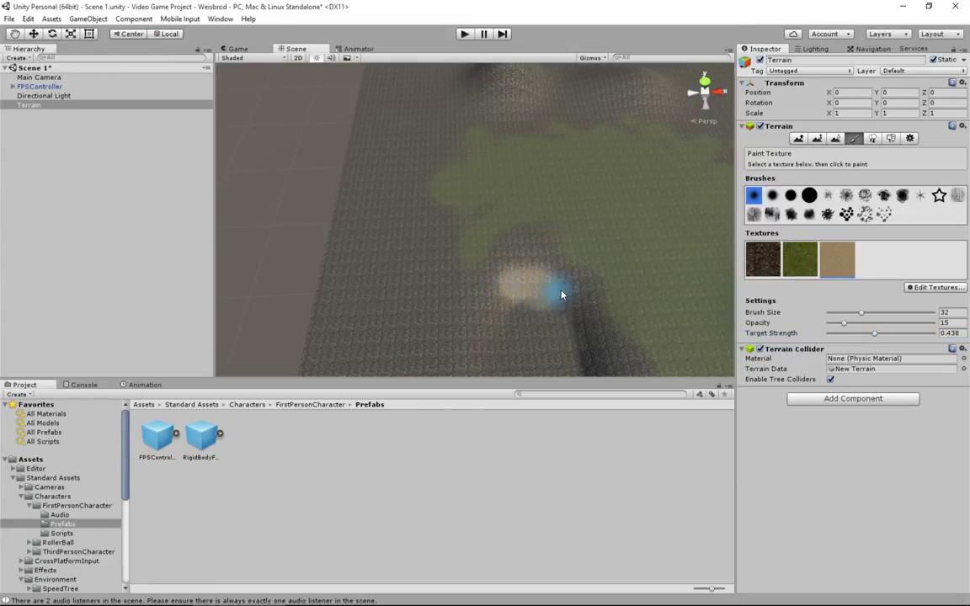
middle_drag(533, 318, 440, 270)
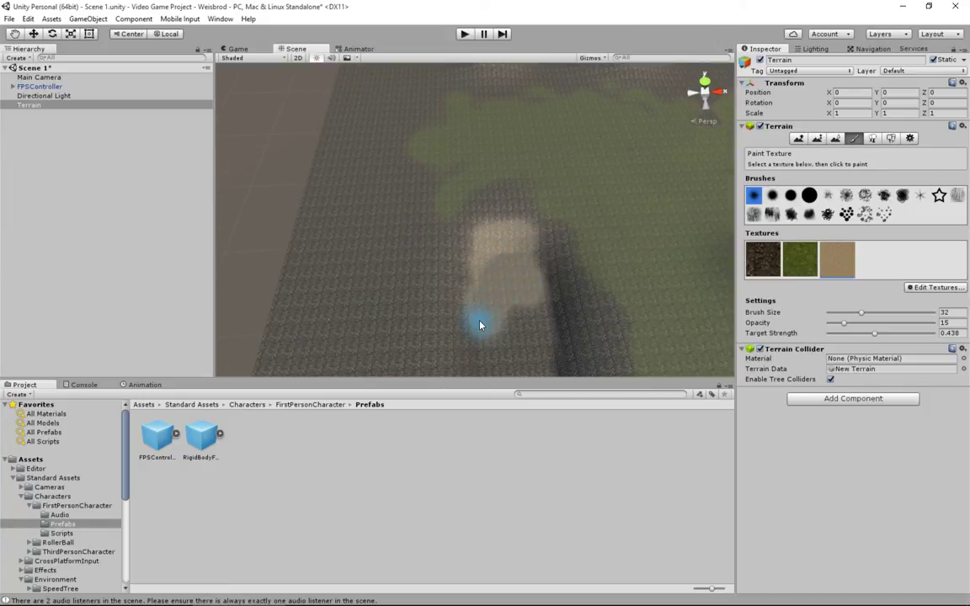
mouse_move(489, 313)
middle_down()
mouse_move(480, 301)
mouse_move(496, 290)
middle_up()
mouse_move(491, 310)
mouse_down()
mouse_move(485, 333)
mouse_move(524, 262)
mouse_move(550, 292)
mouse_move(491, 344)
mouse_up()
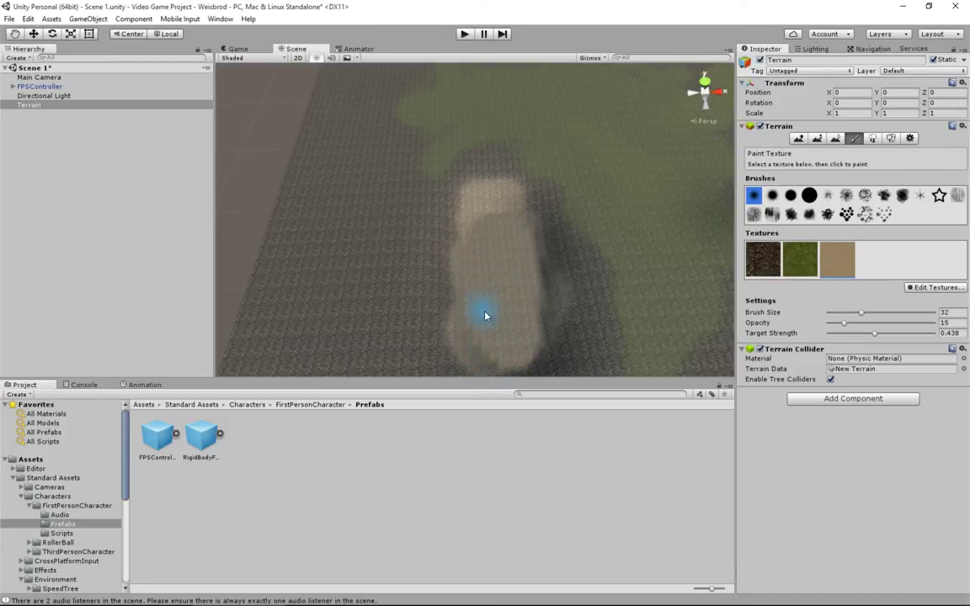
middle_drag(487, 314, 474, 266)
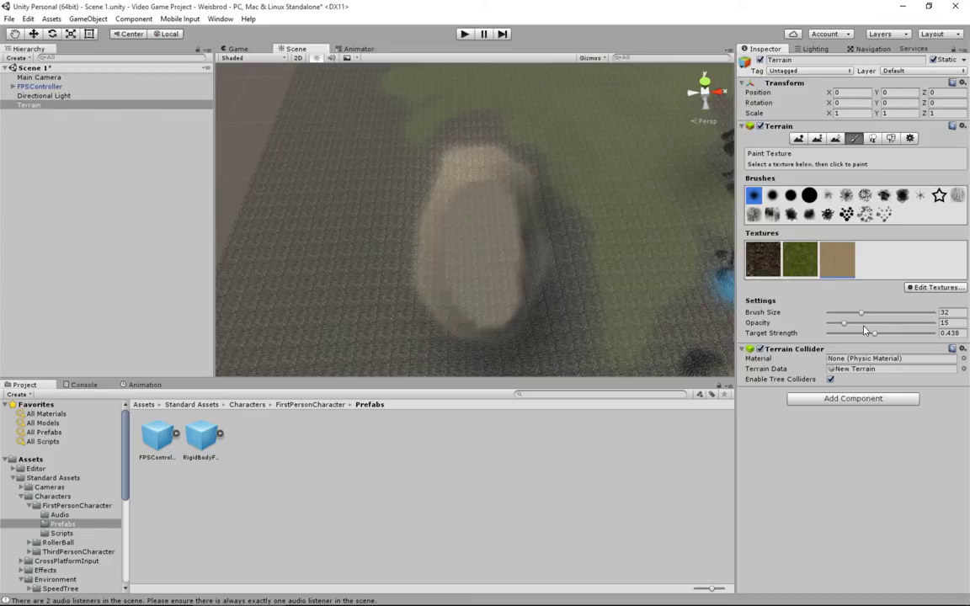
- Widen the sand ring around the crater's rim and outer slopes, varying the brush opacity between 9 and 100
drag(844, 323, 935, 323)
drag(547, 292, 476, 239)
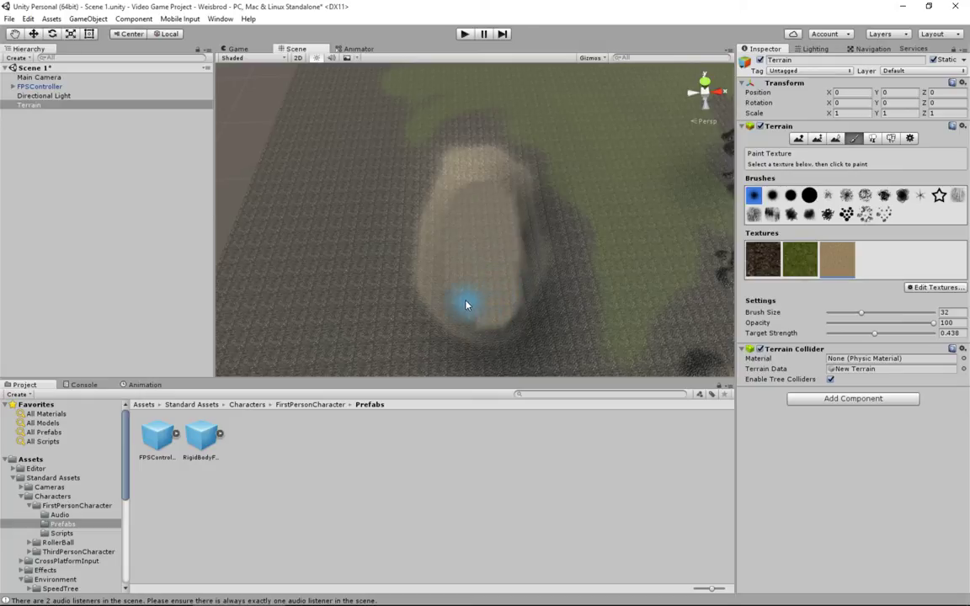
click(853, 324)
drag(851, 327, 832, 324)
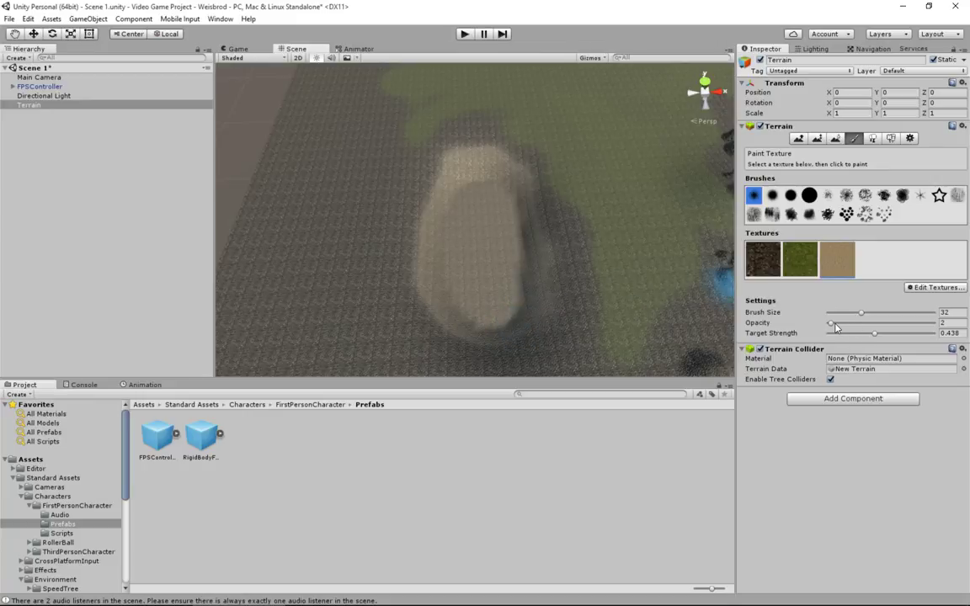
drag(835, 324, 838, 323)
drag(526, 330, 523, 210)
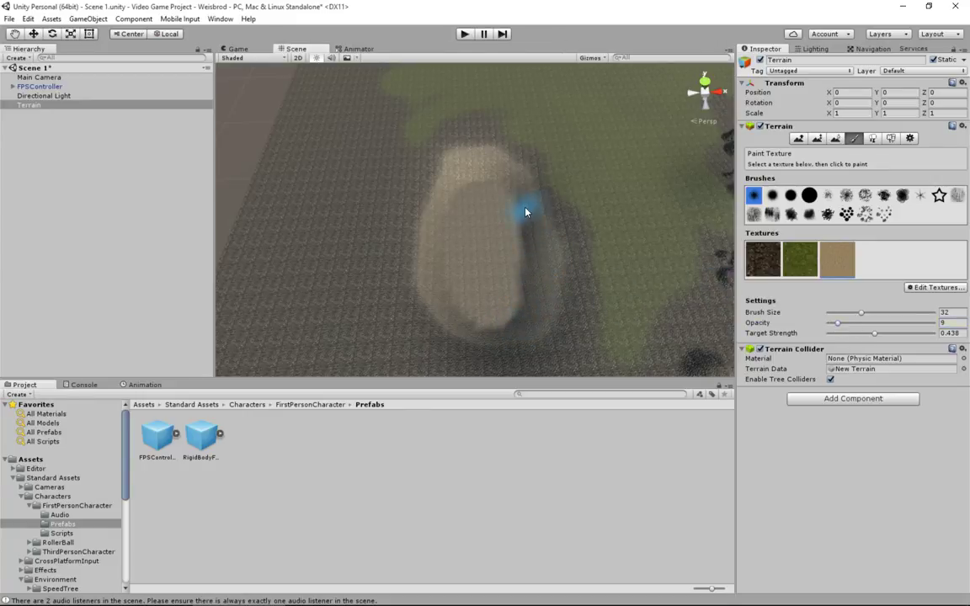
drag(838, 324, 944, 327)
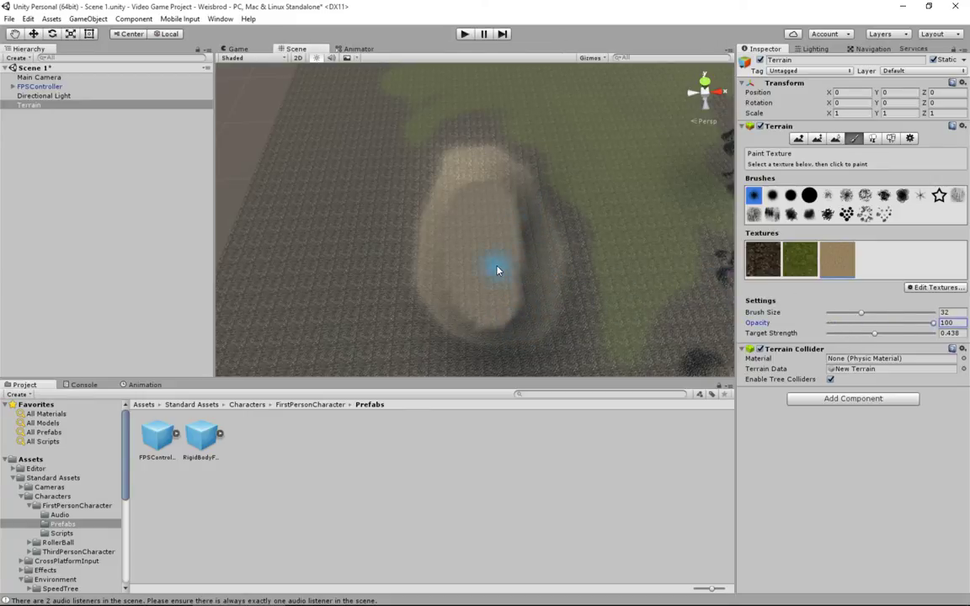
drag(496, 269, 526, 221)
mouse_move(500, 166)
mouse_down()
mouse_move(437, 209)
mouse_move(440, 318)
mouse_move(534, 323)
mouse_move(546, 264)
mouse_move(525, 214)
mouse_up()
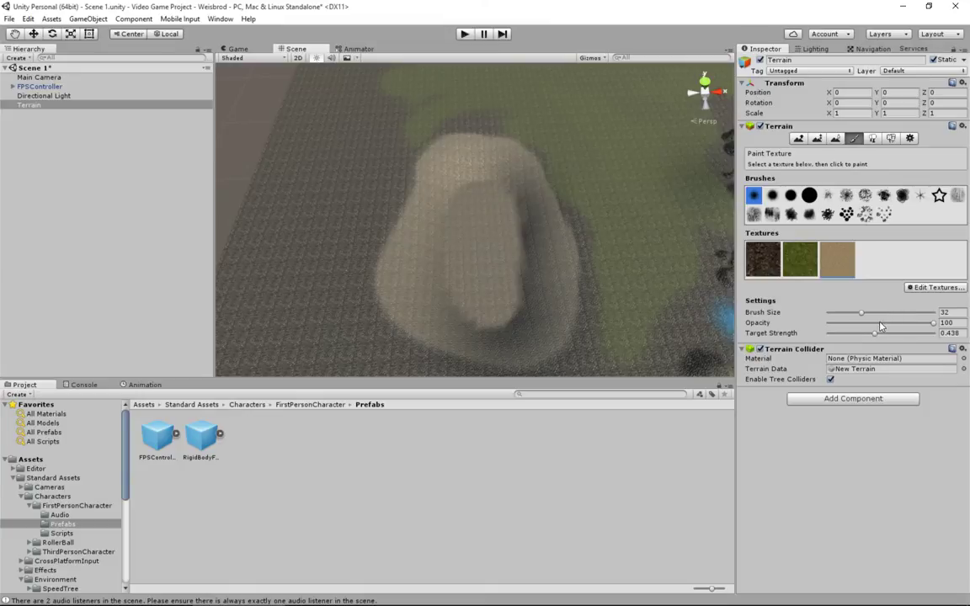
- Blend the sand's edge into the grass beside the crater with faint strokes at opacity 5 and 2
click(832, 323)
drag(670, 317, 582, 255)
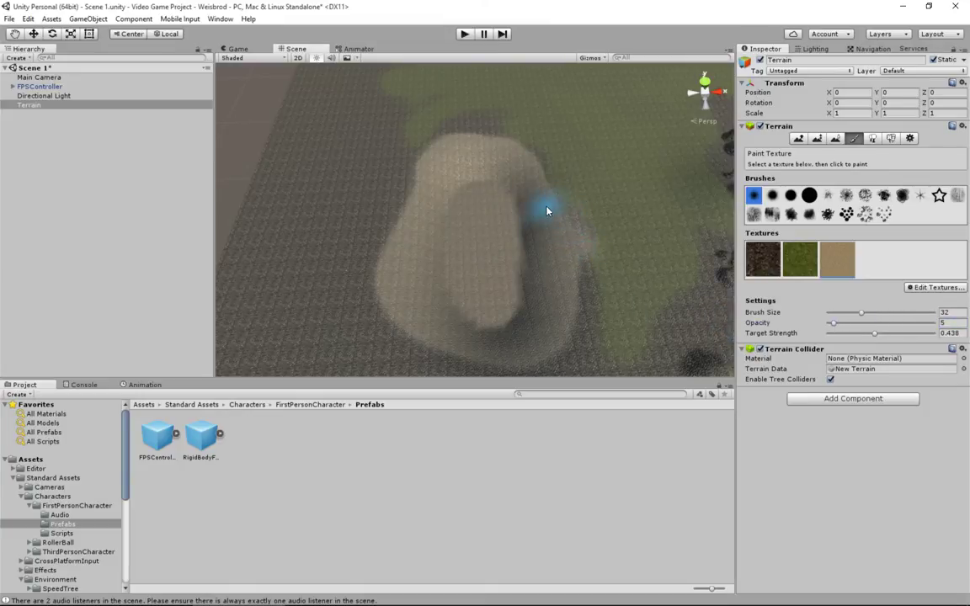
mouse_move(547, 211)
mouse_down()
mouse_move(580, 245)
mouse_move(595, 337)
mouse_up()
drag(562, 221, 532, 148)
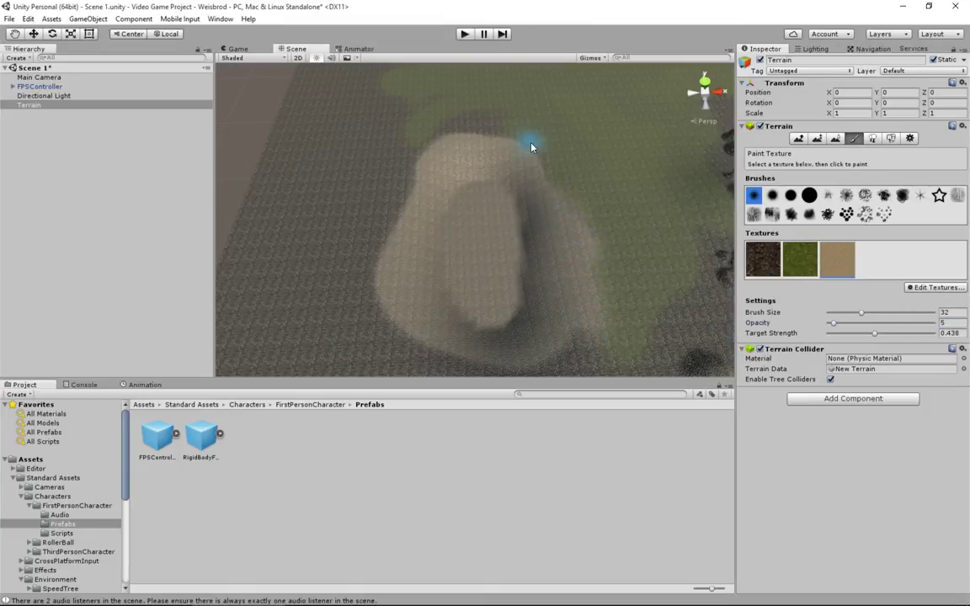
mouse_move(540, 190)
mouse_down()
mouse_move(547, 168)
mouse_move(503, 131)
mouse_up()
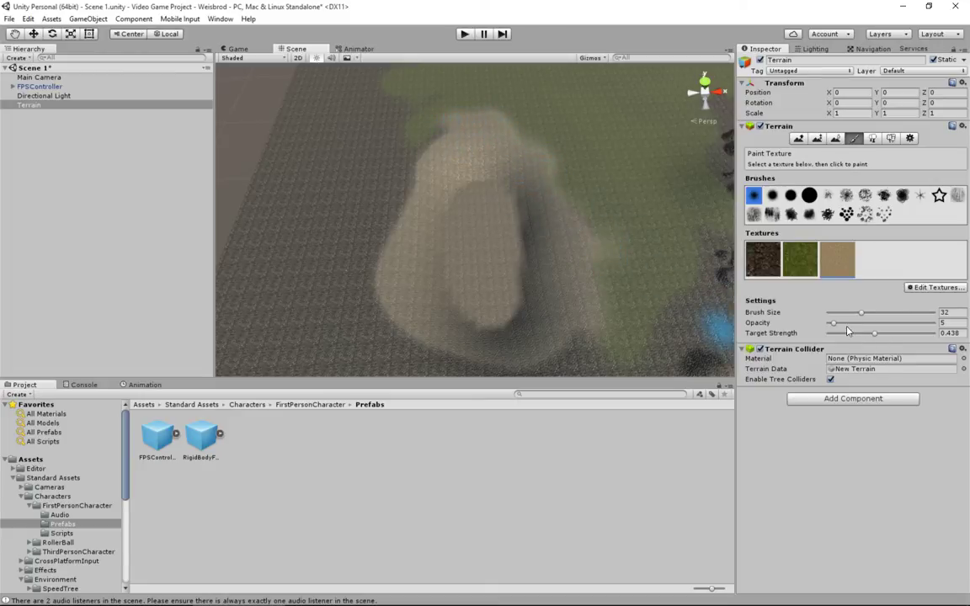
drag(796, 329, 762, 296)
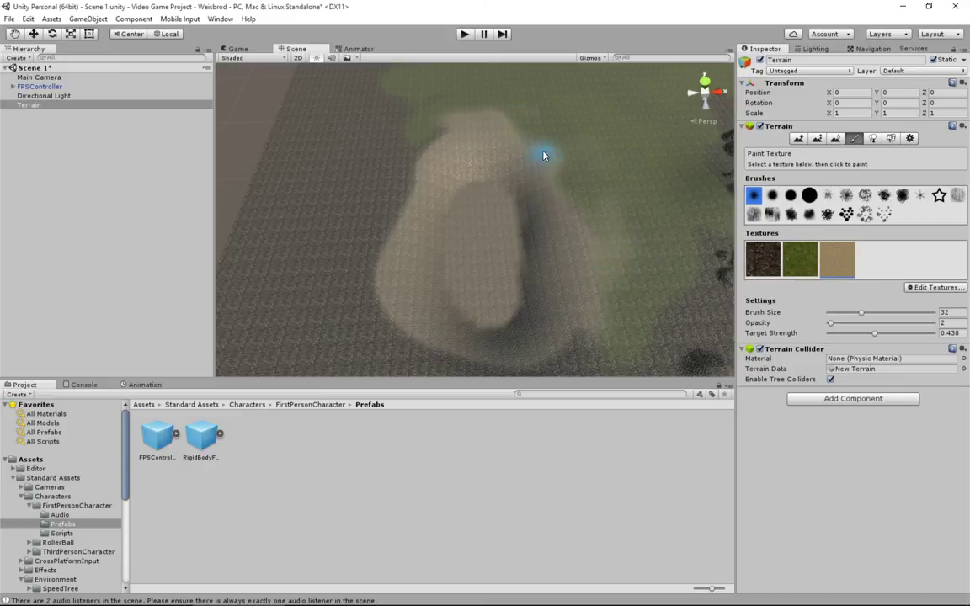
- Place the Water4Advanced prefab from Standard Assets/Environment/Water/Water4/Prefabs over the sandy crater
middle_drag(546, 301, 513, 267)
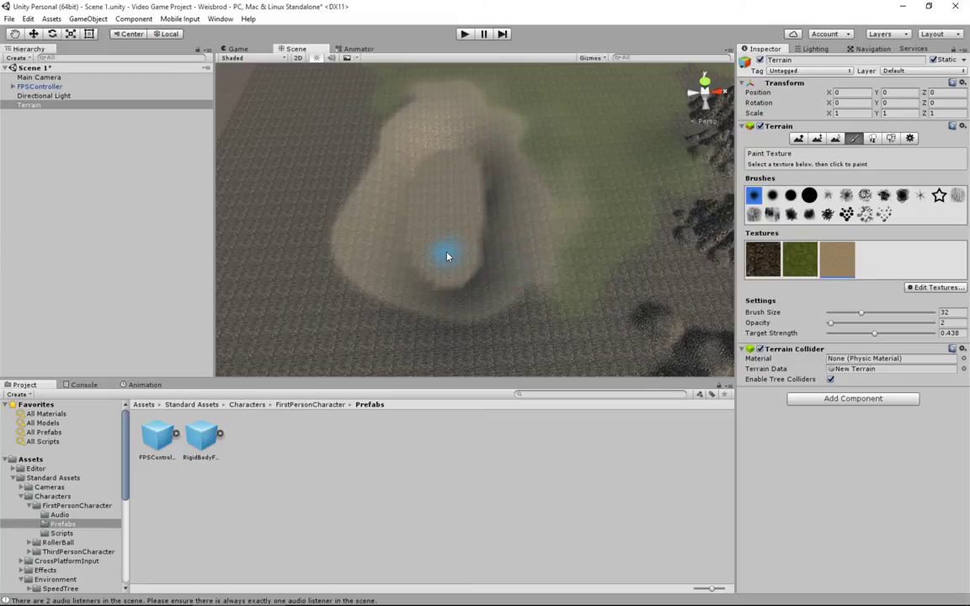
click(37, 461)
click(201, 438)
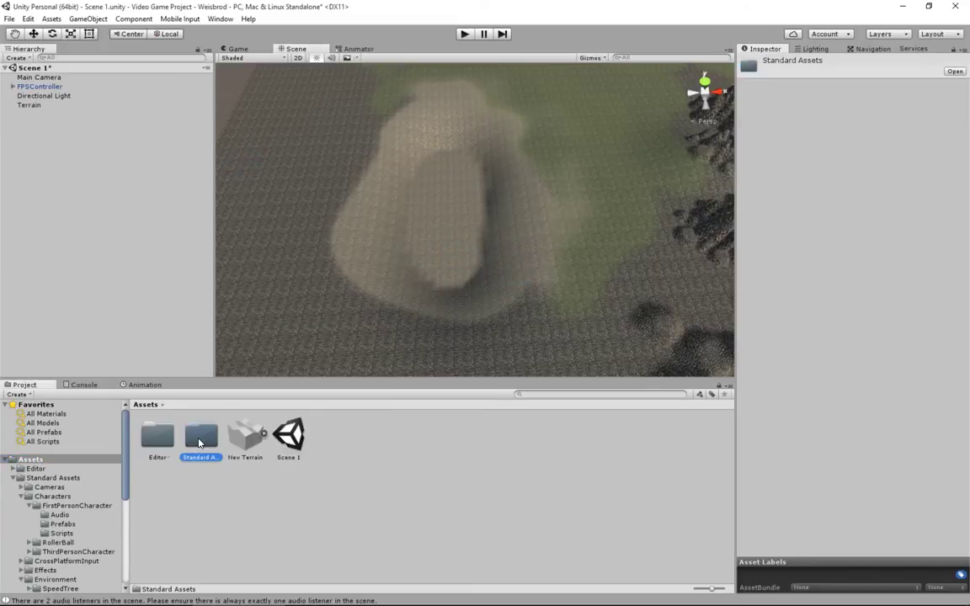
double_click(200, 438)
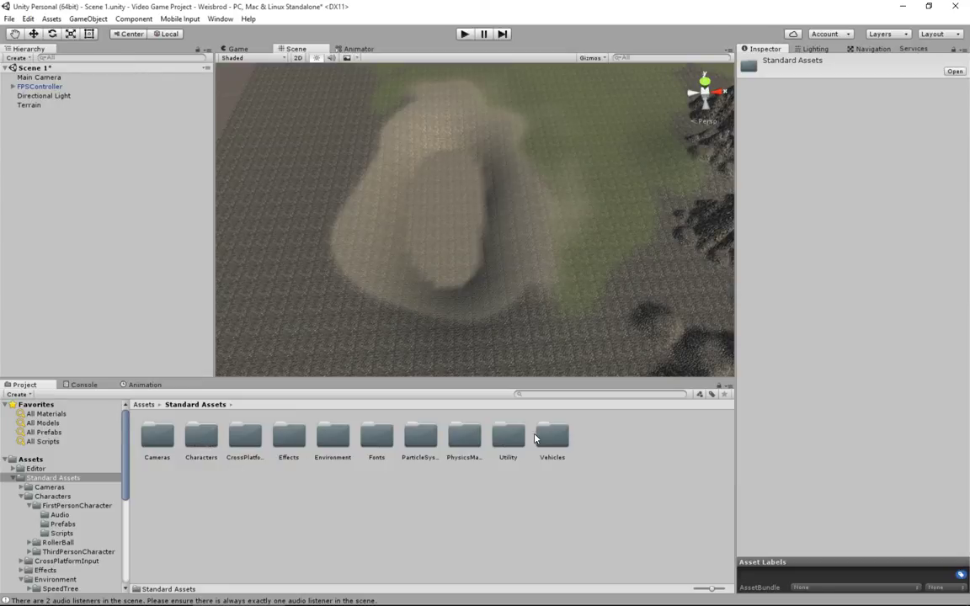
double_click(332, 438)
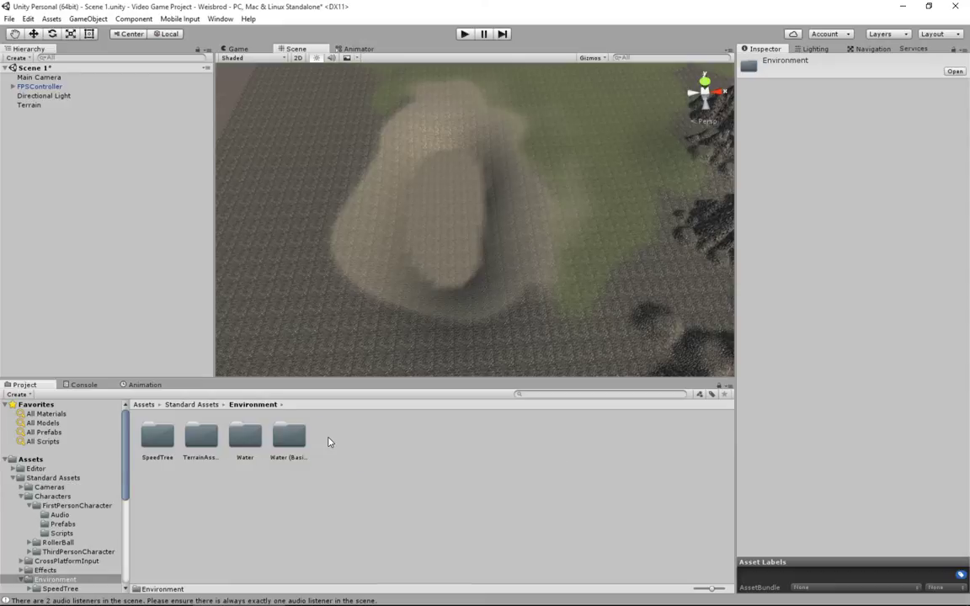
double_click(244, 437)
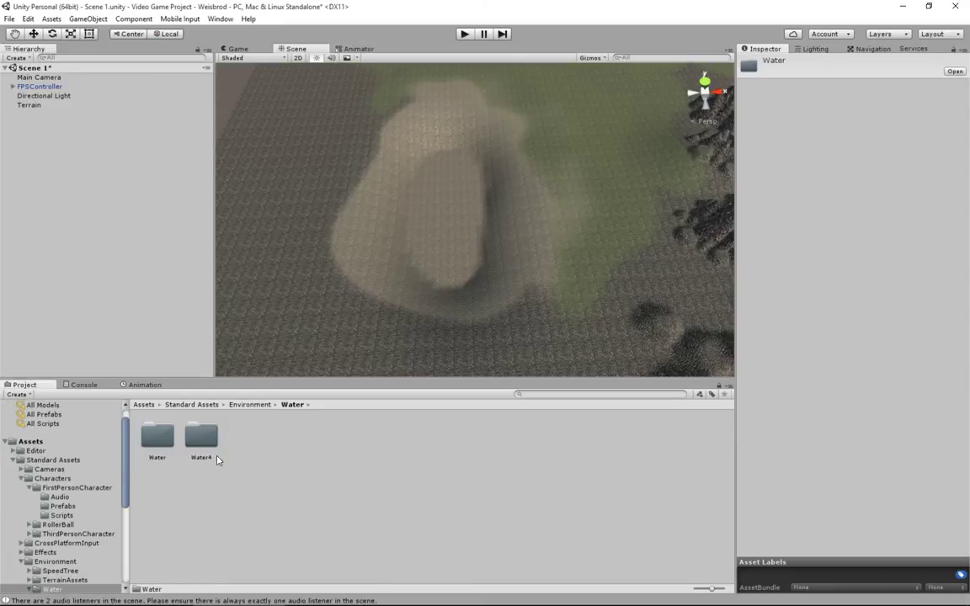
double_click(204, 438)
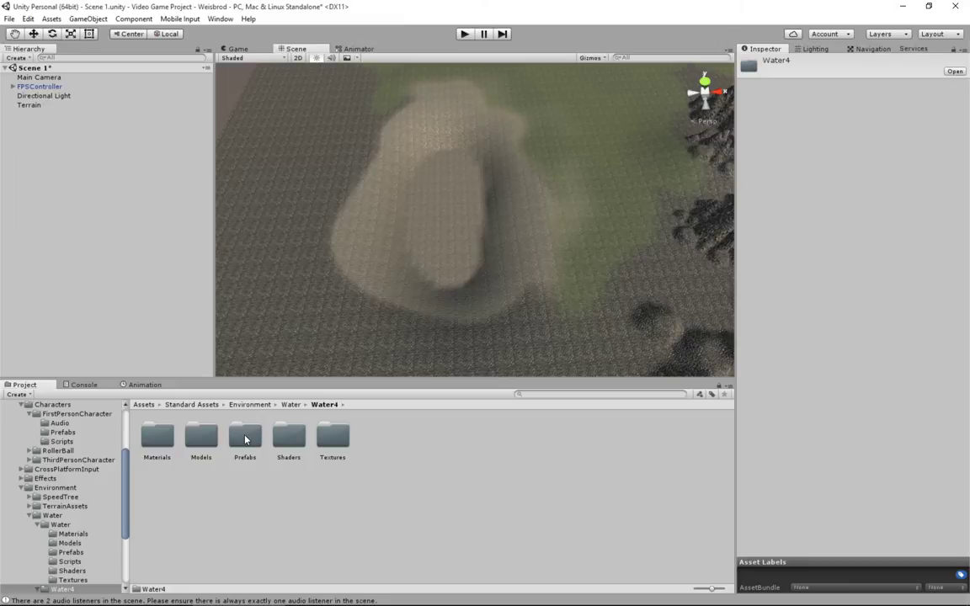
double_click(246, 438)
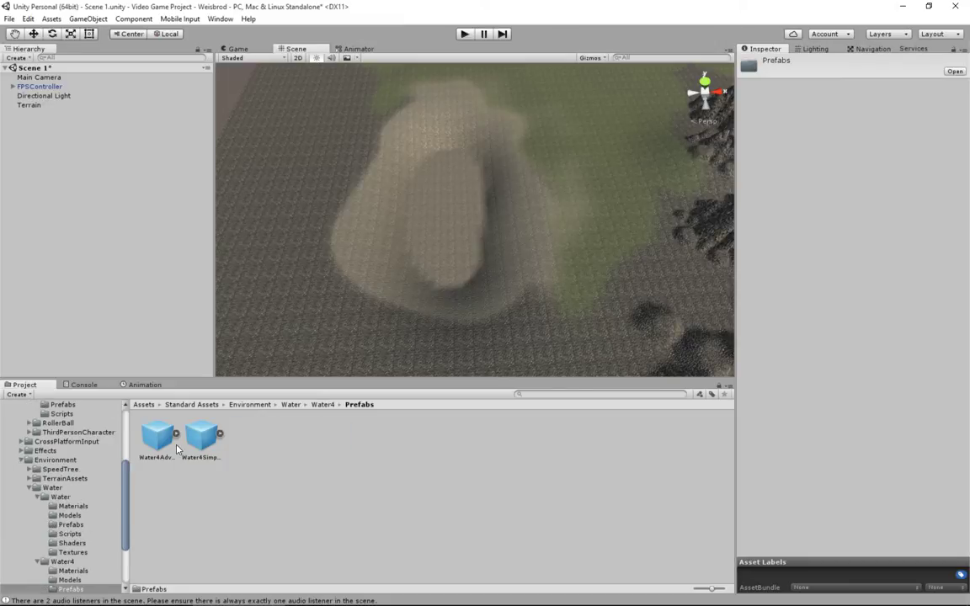
drag(149, 448, 390, 211)
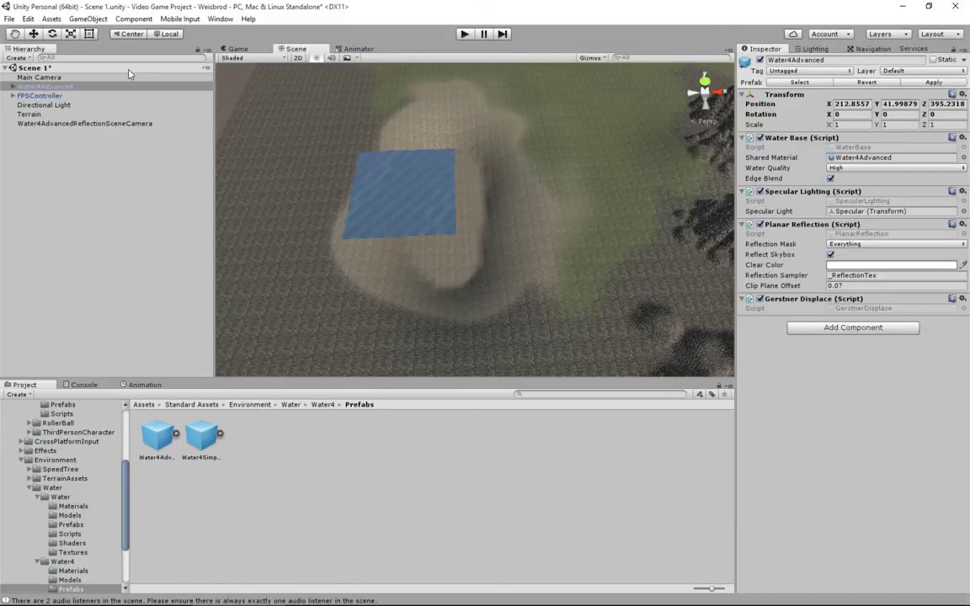
- Move the water plane down into the crater and centre it at about X 243.1, Y 19.5
click(37, 35)
drag(389, 164, 397, 175)
drag(451, 199, 483, 202)
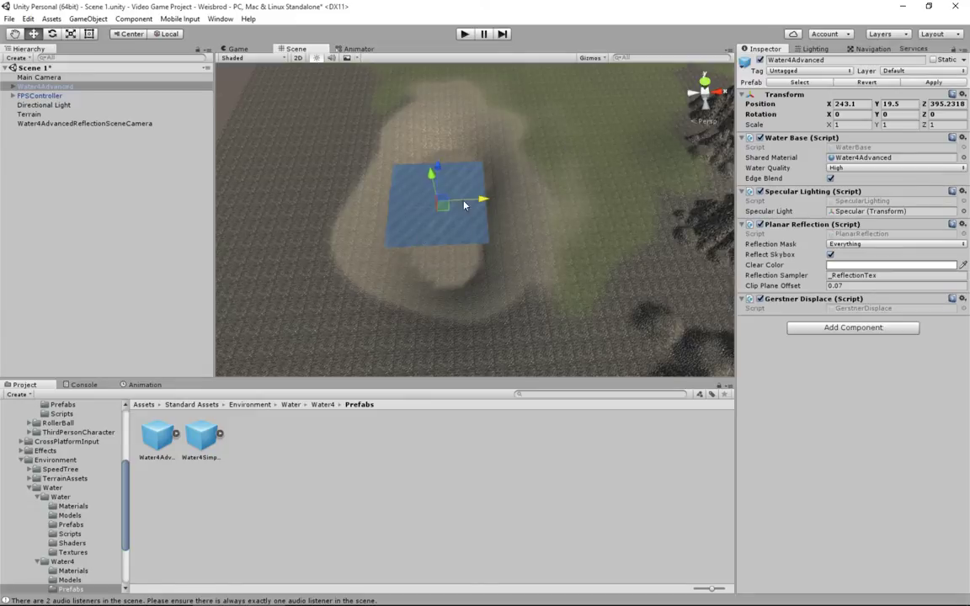
- Scale the water to about 1.72 in X and 2.3 in Z so that it fills the crater
click(70, 34)
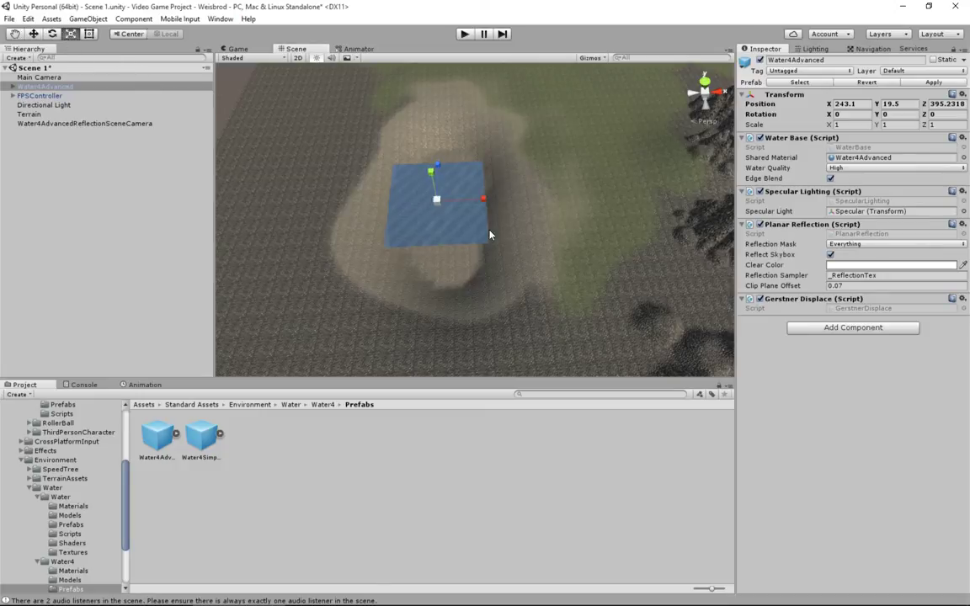
drag(483, 200, 516, 208)
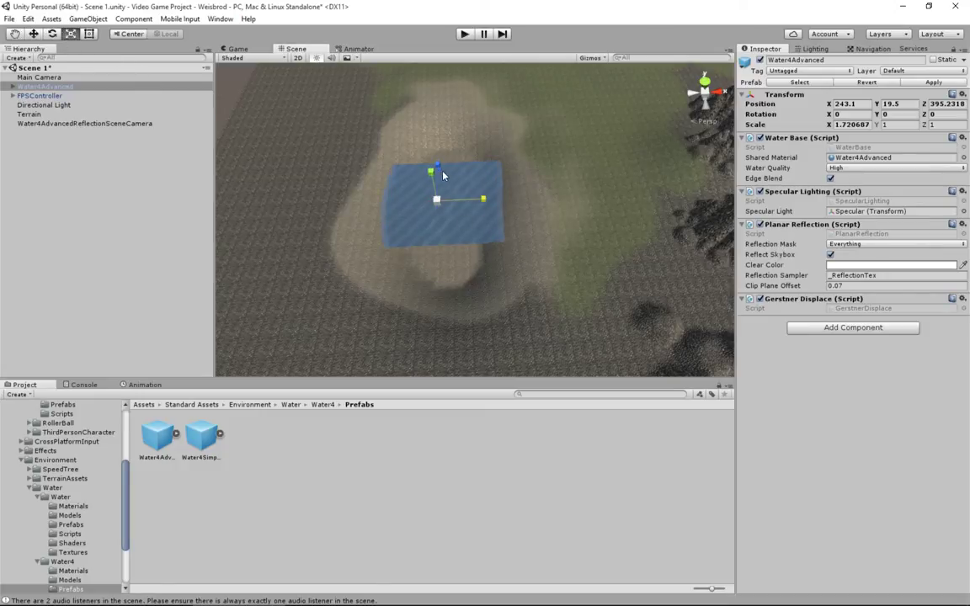
drag(444, 175, 443, 115)
- Raise the water level to about Y 25.8 and trim its X scale to about 1.70
click(34, 33)
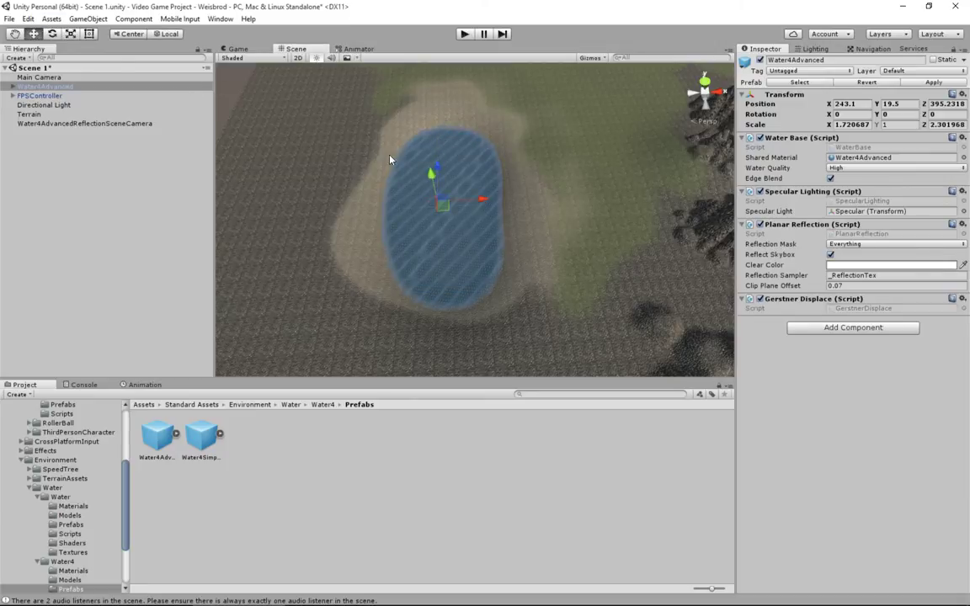
drag(428, 178, 502, 262)
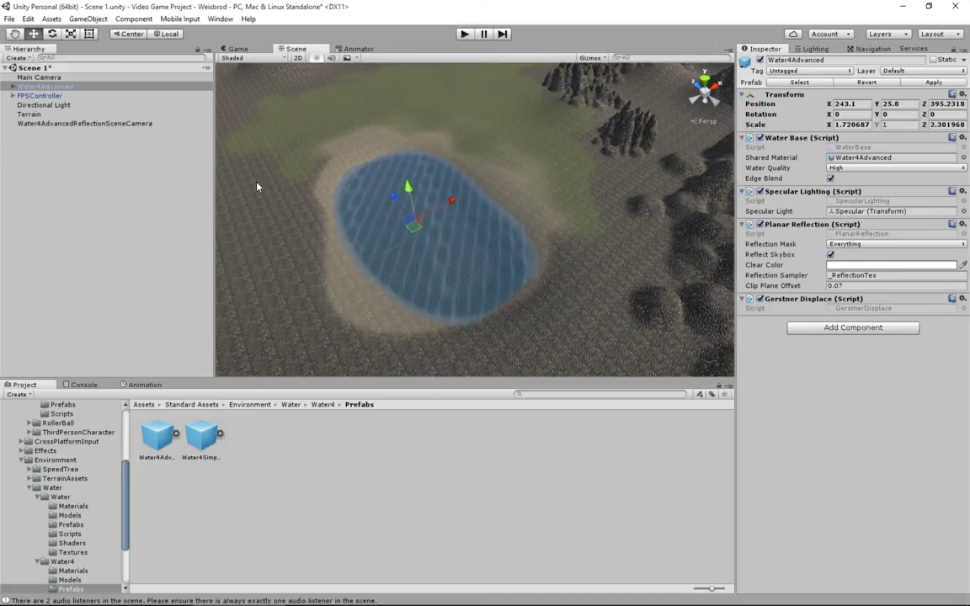
click(71, 34)
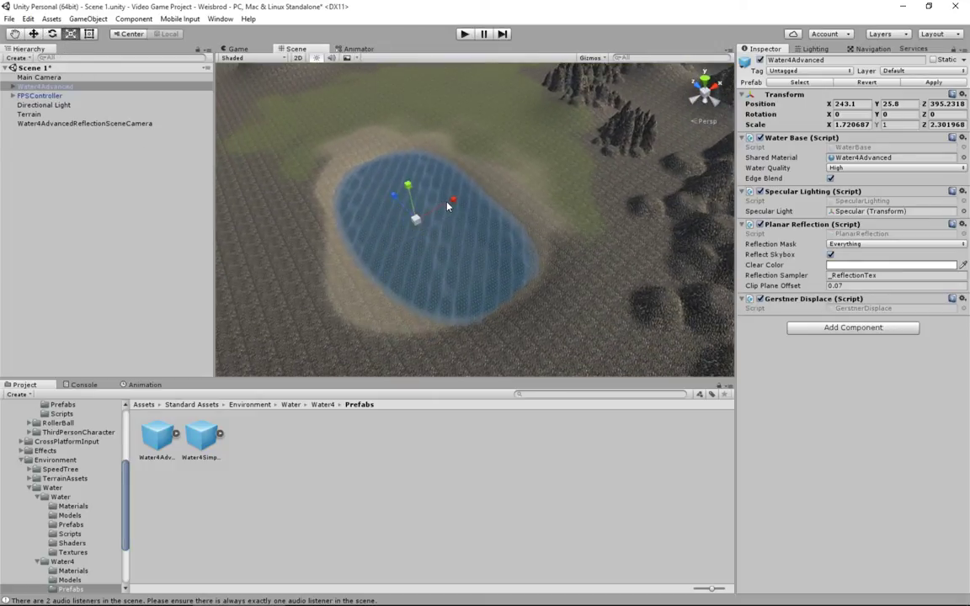
drag(448, 206, 454, 202)
- Run the game and walk the first-person character through the water and over the grass to the rocks
click(464, 34)
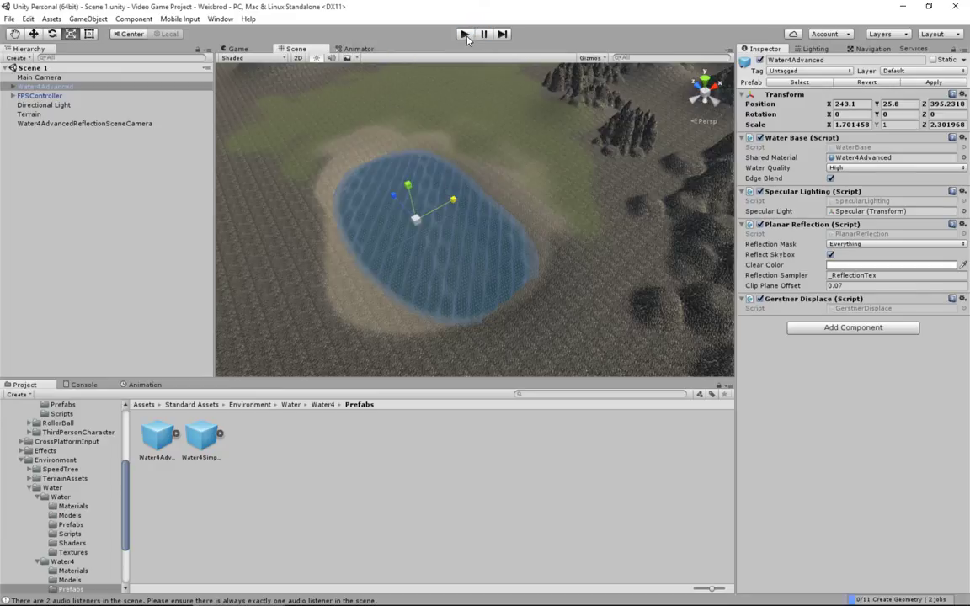
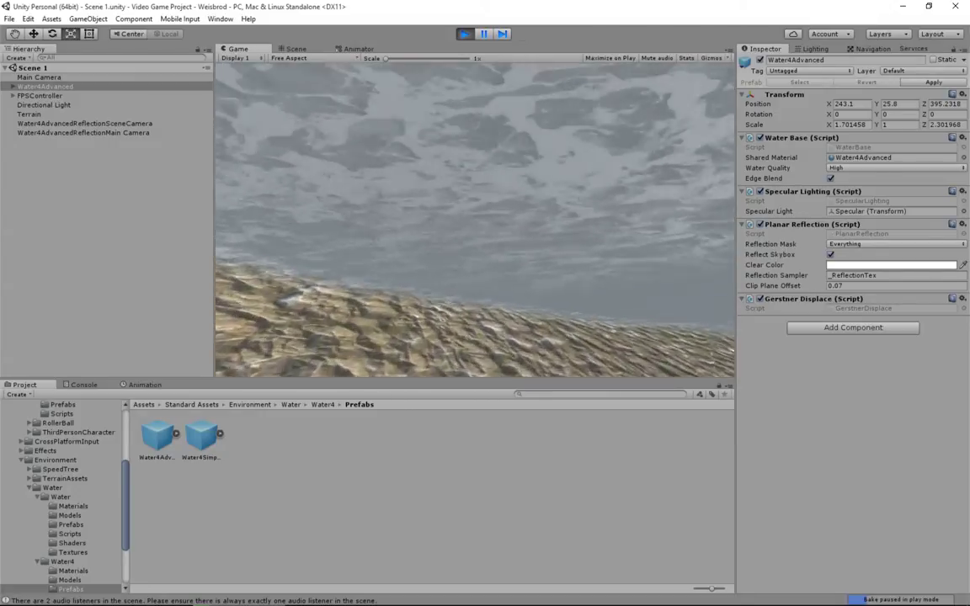
key(w)
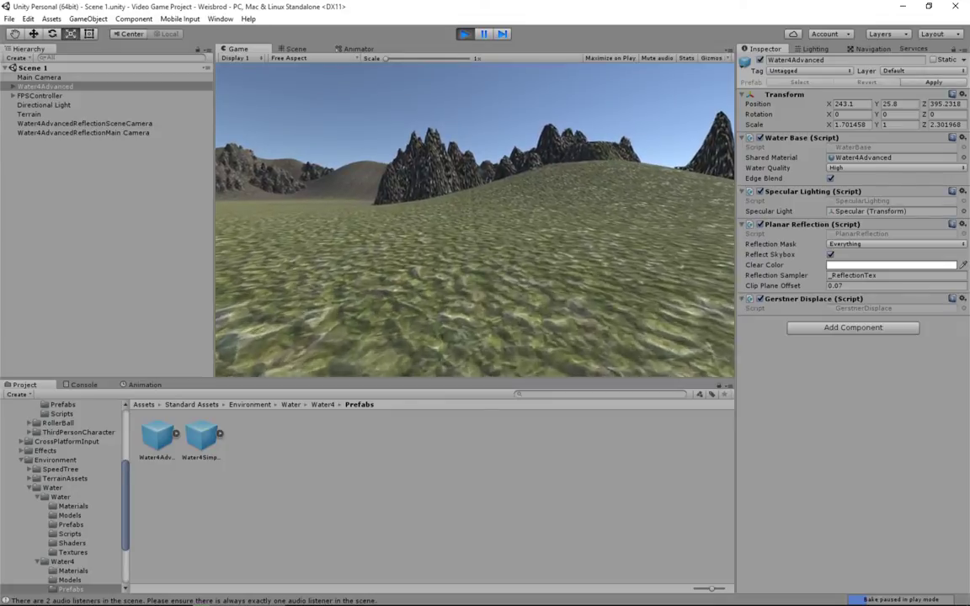
key(w)
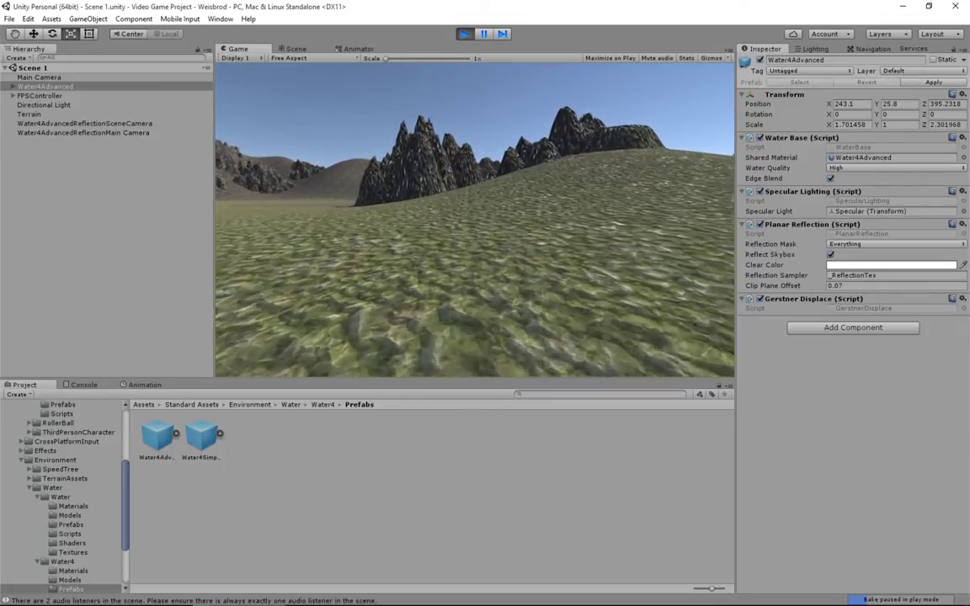
key(w)
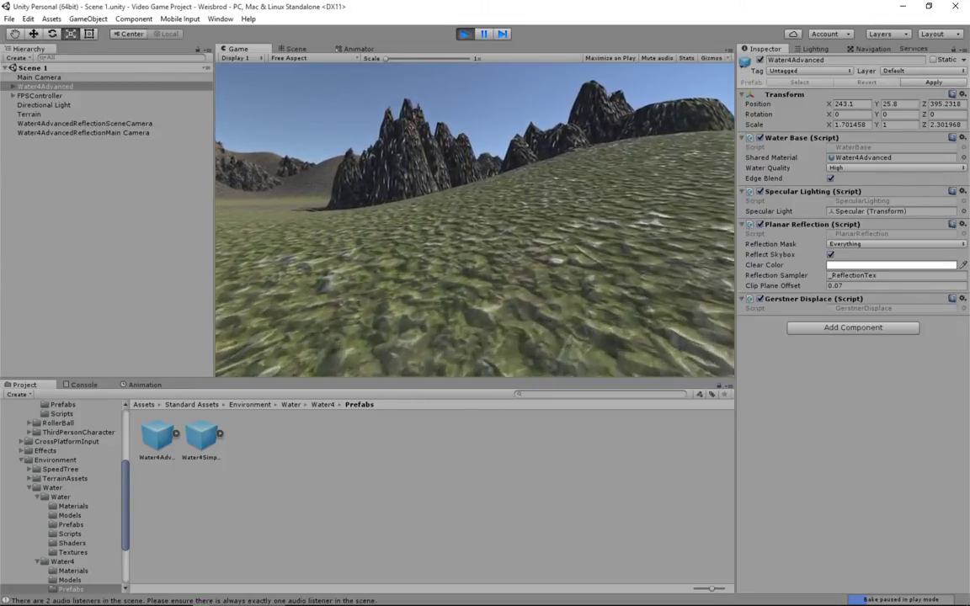
key(w)
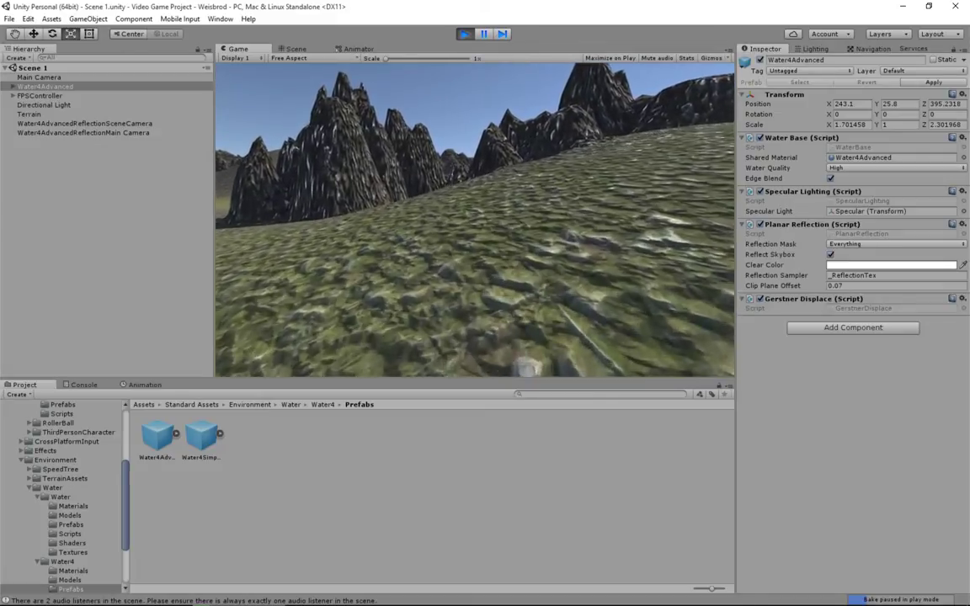
key(w)
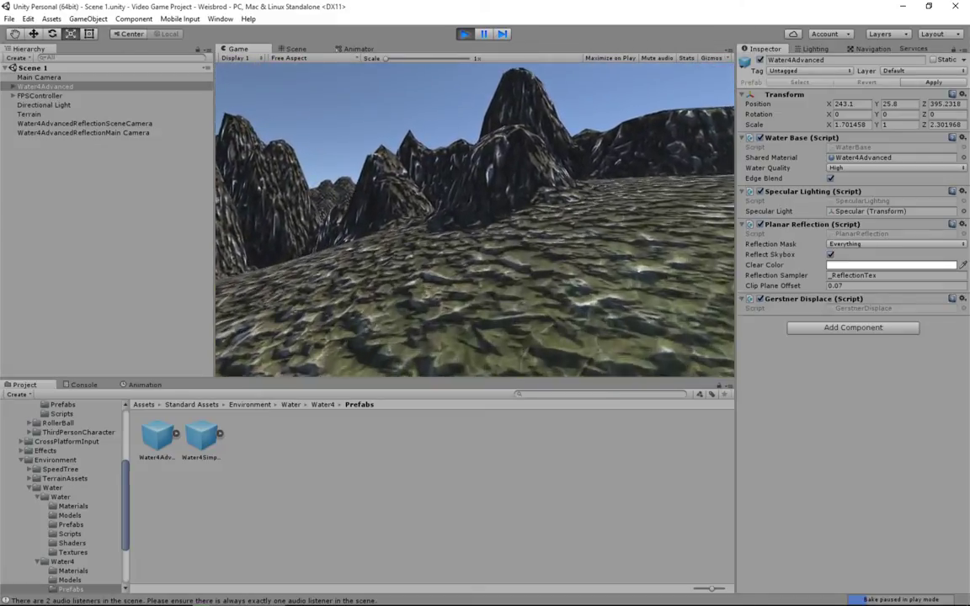
key(w)
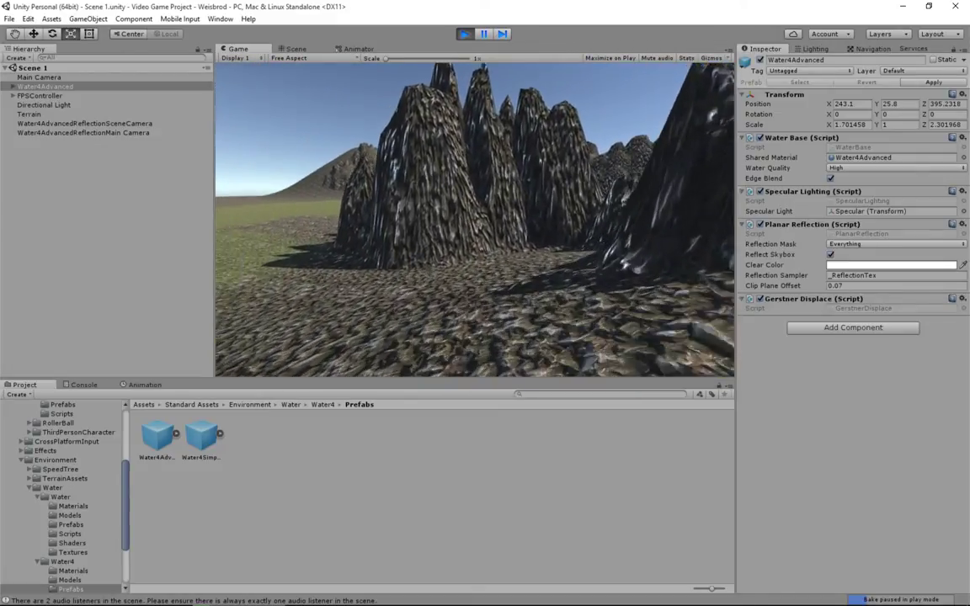
- Walk the first-person character among the rock spires and back towards the grass, and stop the game
key(w)
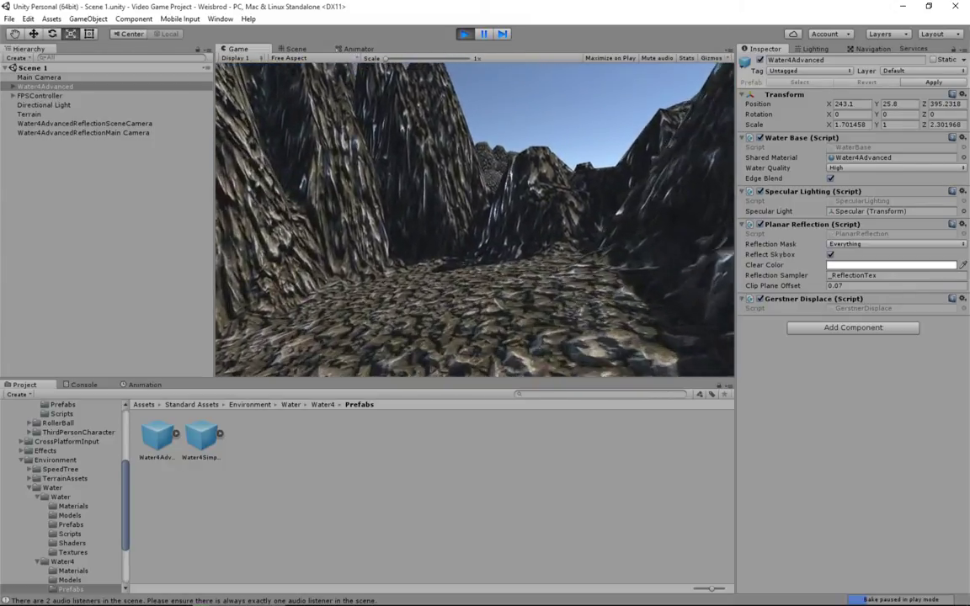
key(w)
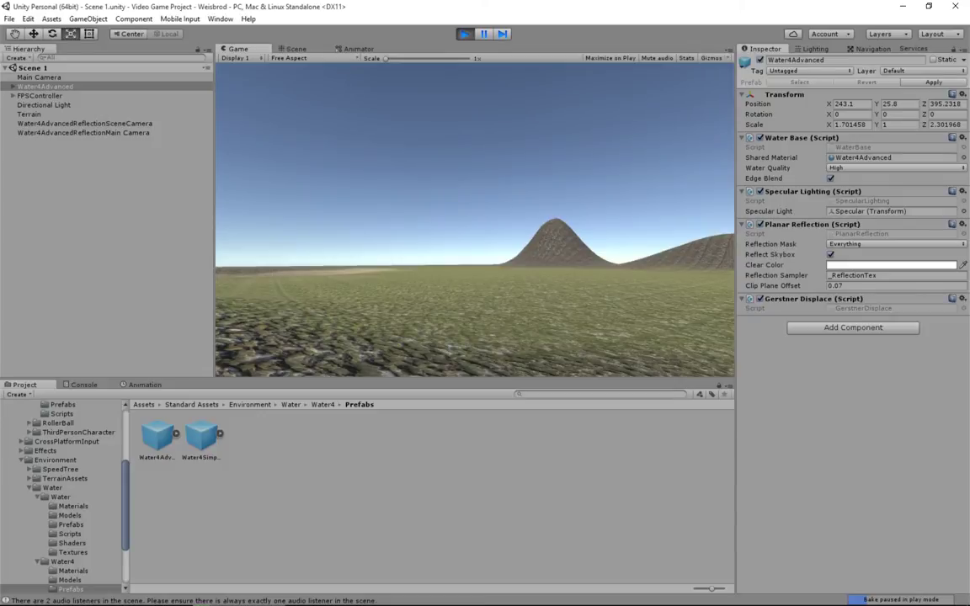
click(465, 33)
scroll(438, 101, down, 3)
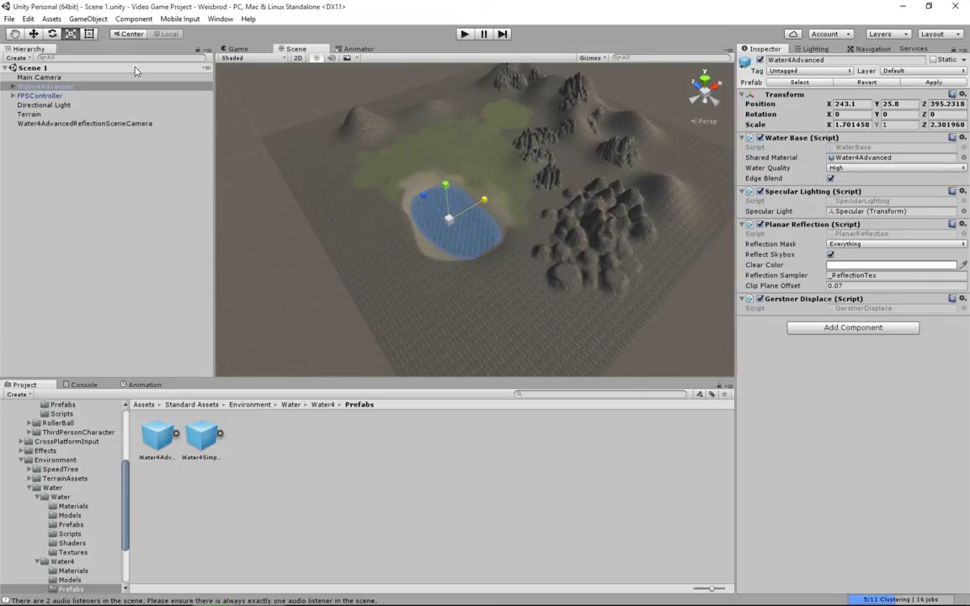
- Move the FPSController close to the terrain's outer edge, at about X 79
click(37, 95)
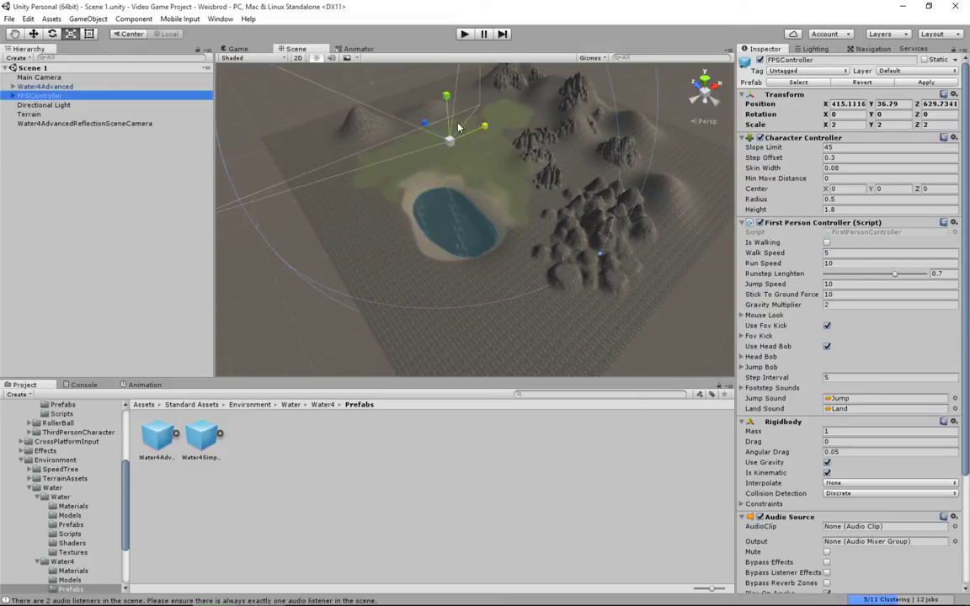
click(34, 34)
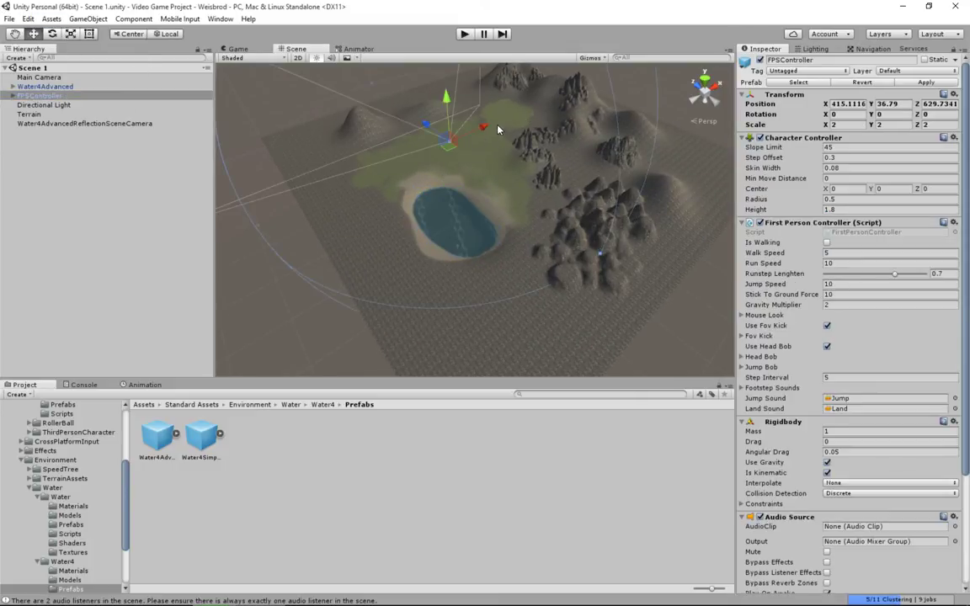
drag(498, 128, 389, 171)
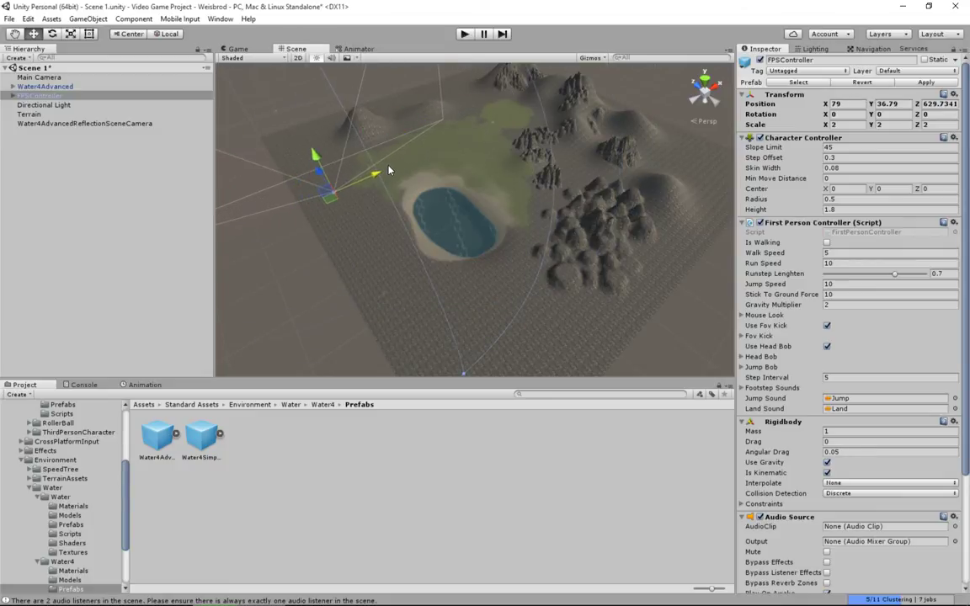
- Run the game, walk the first-person character over the terrain's edge so that it falls off, and stop the game
click(462, 33)
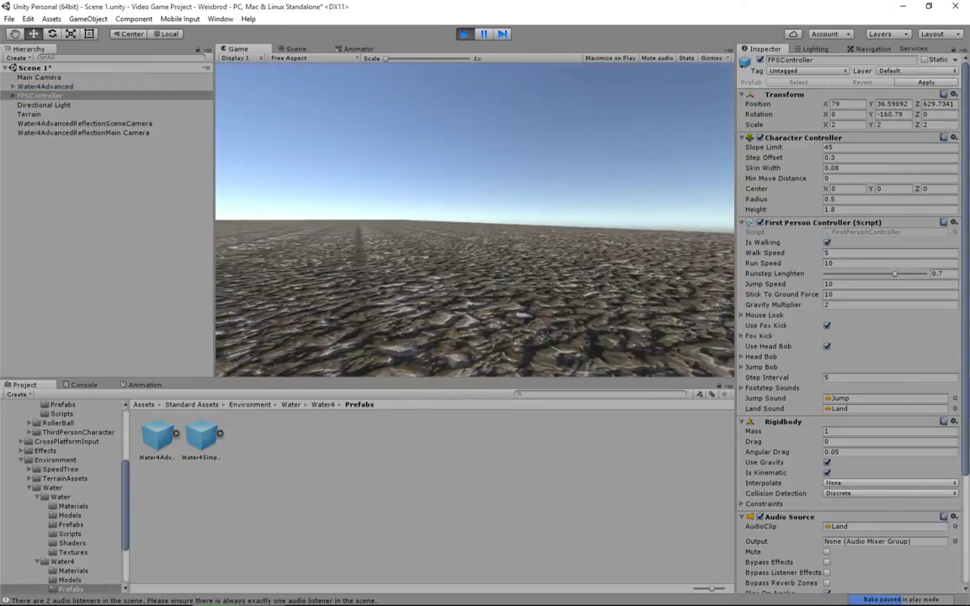
key(shift+w)
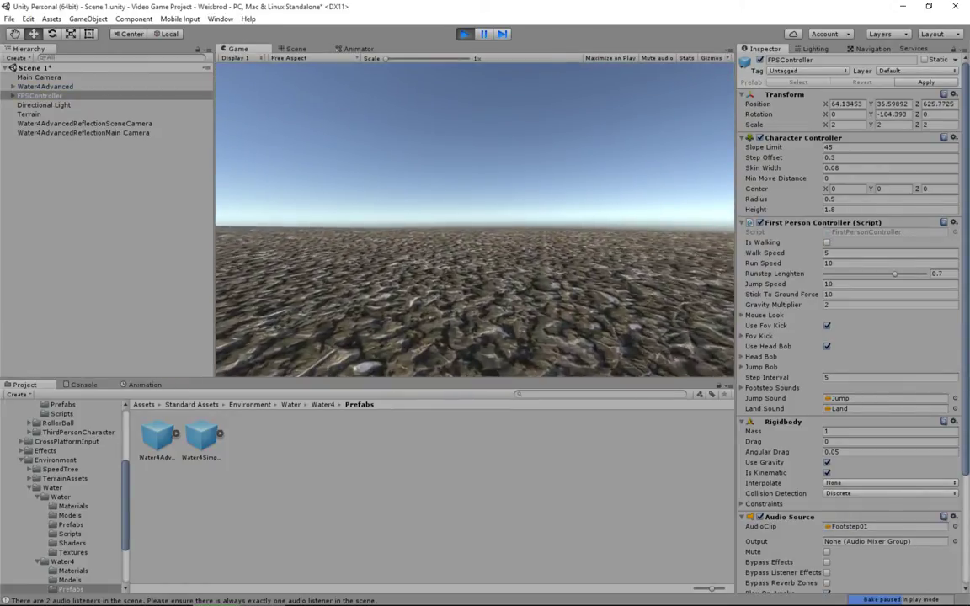
key(shift+w)
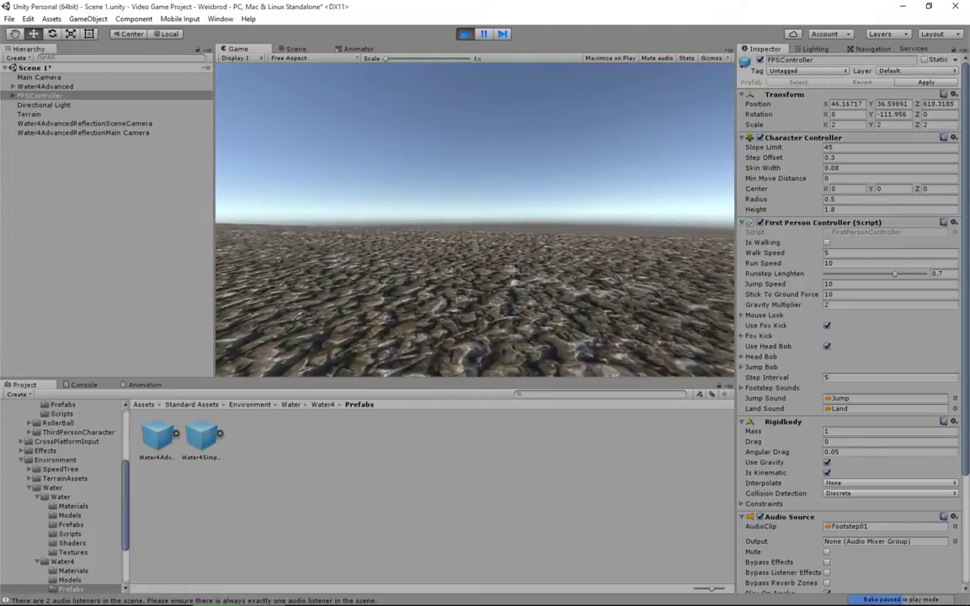
key(shift+w)
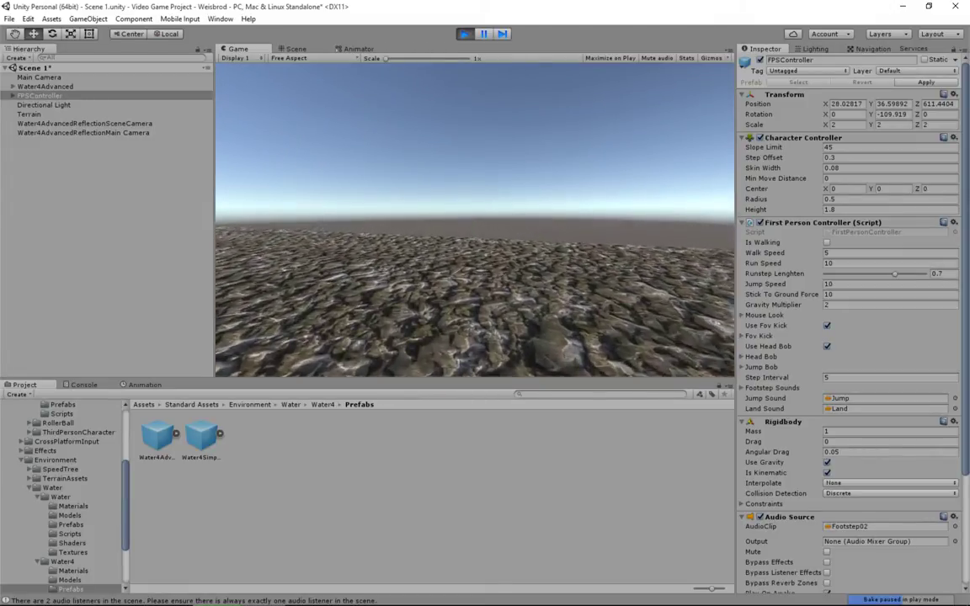
key(w)
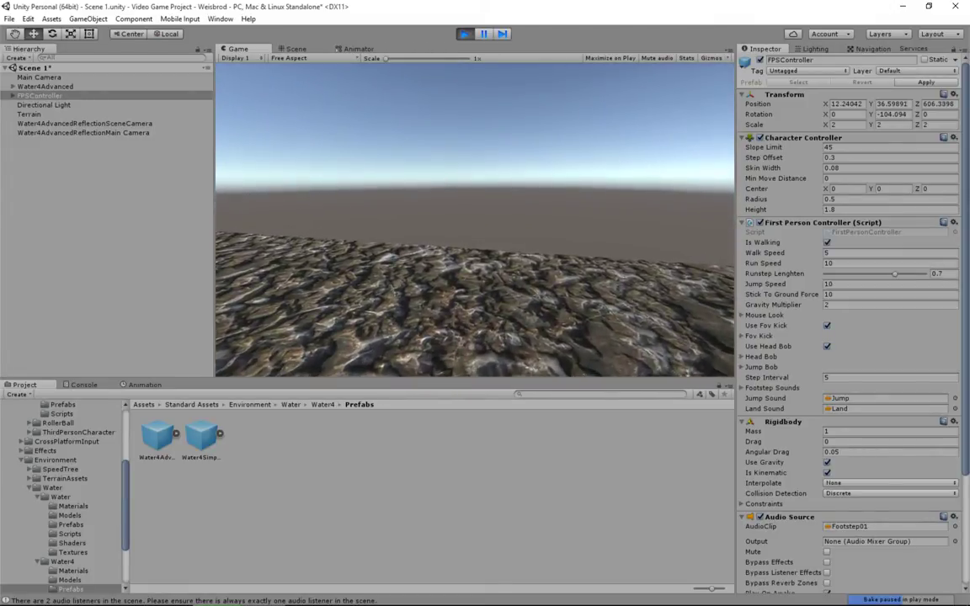
key(w)
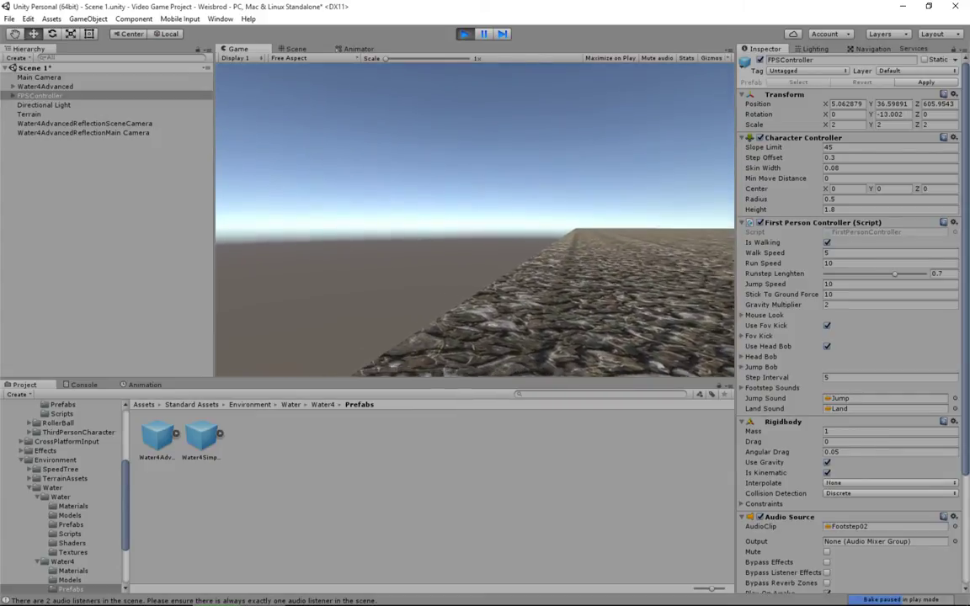
key(w)
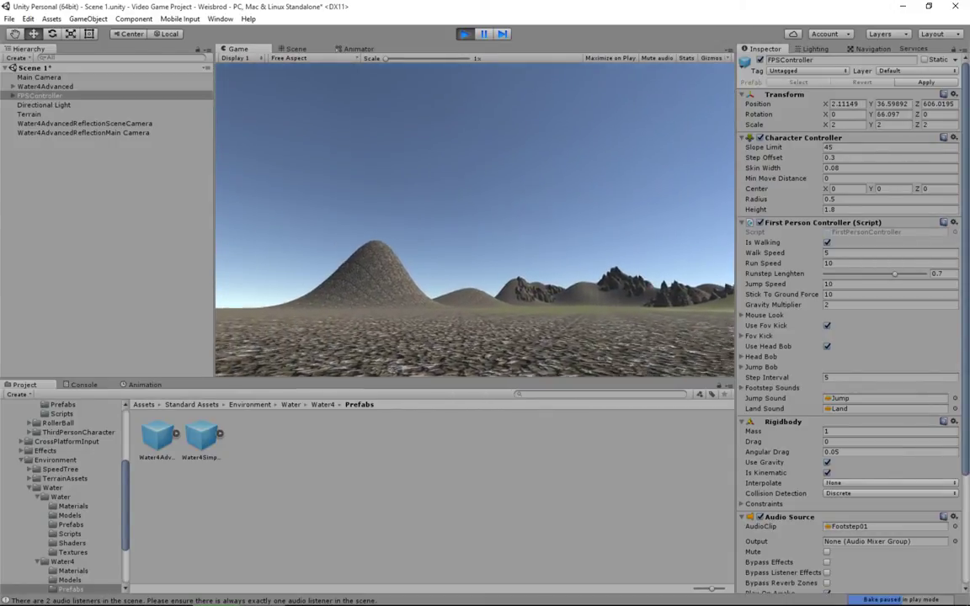
key(s)
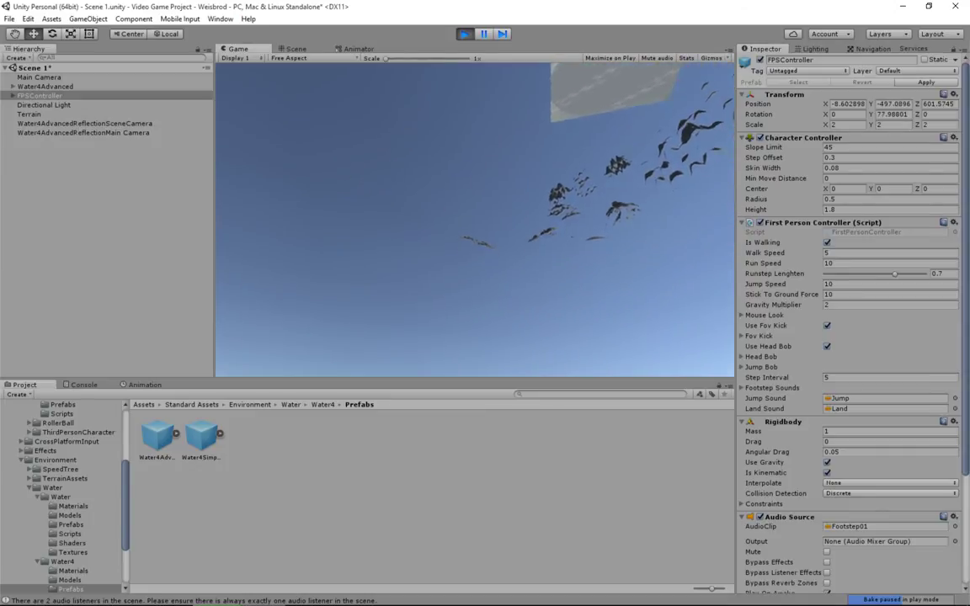
key(Escape)
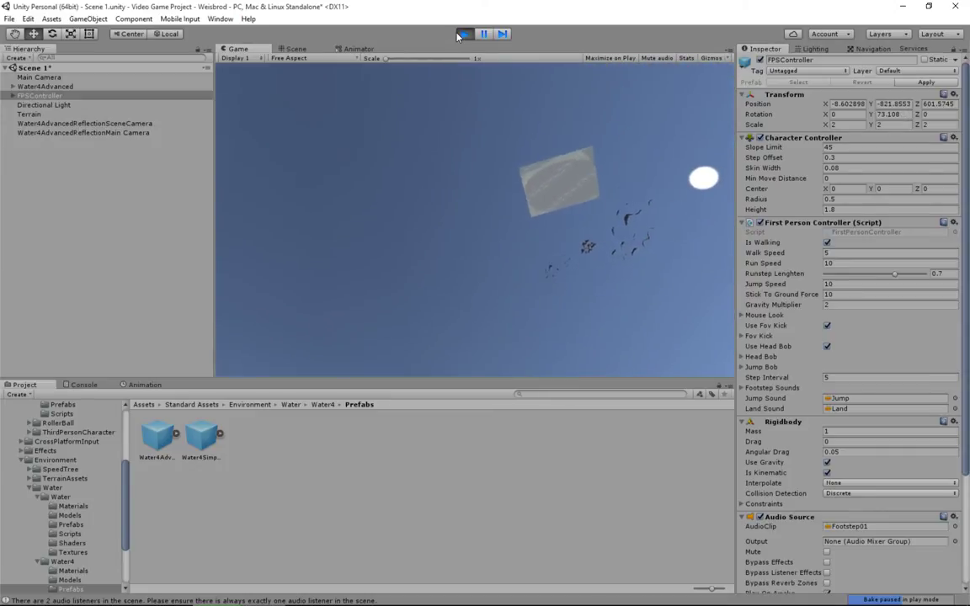
click(462, 35)
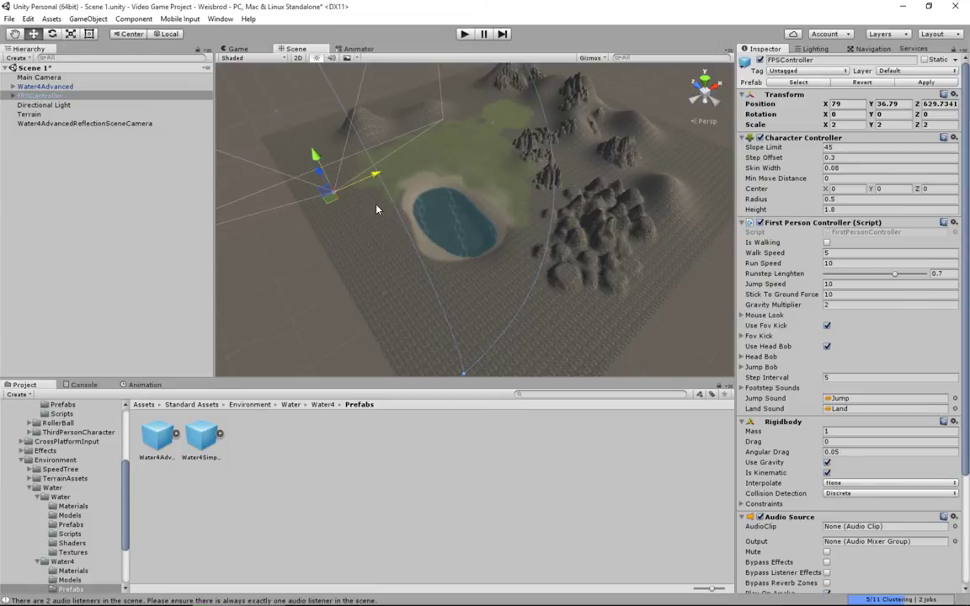
- Raise a rocky ridge along the terrain's outer edge beside the lake using the Raise / Lower Terrain brush at opacity 100
click(319, 227)
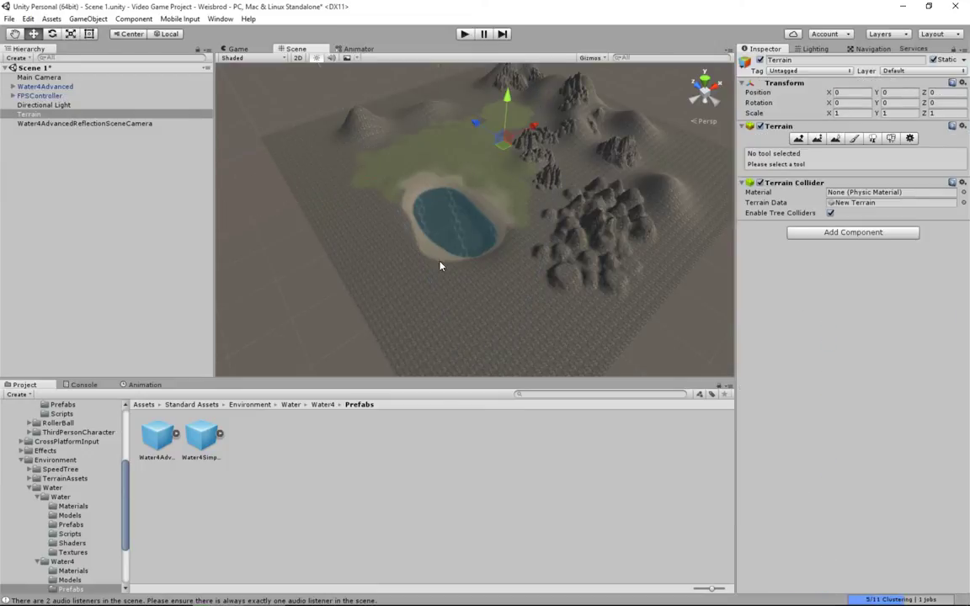
click(798, 139)
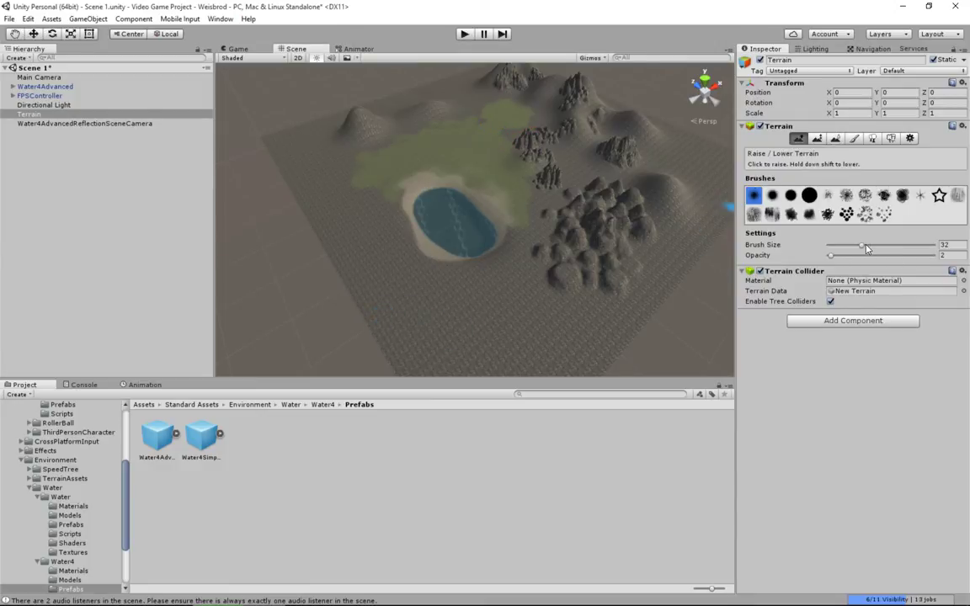
drag(832, 255, 935, 256)
mouse_move(346, 281)
mouse_down()
mouse_move(373, 320)
mouse_move(345, 297)
mouse_up()
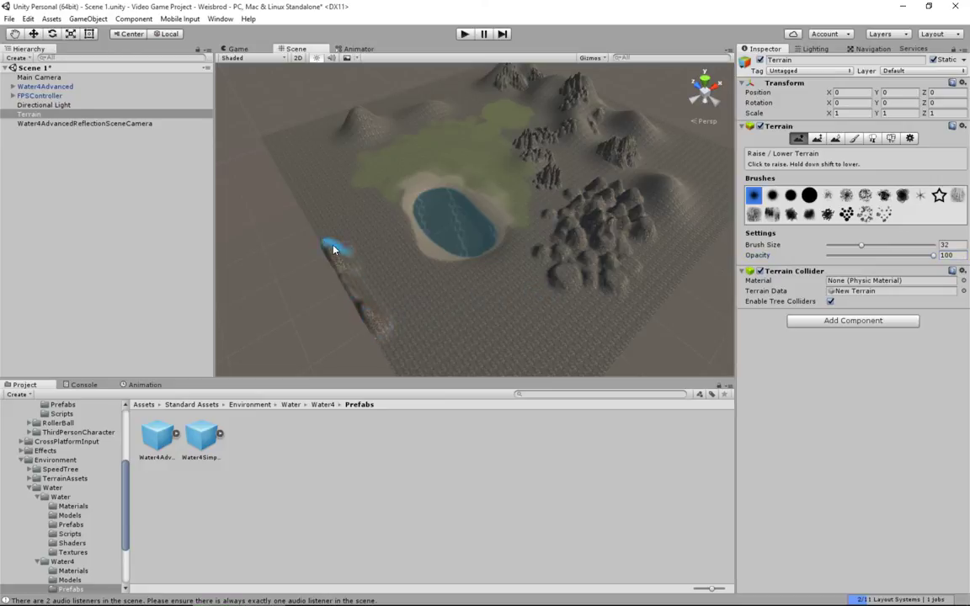
drag(332, 251, 288, 185)
drag(270, 141, 274, 151)
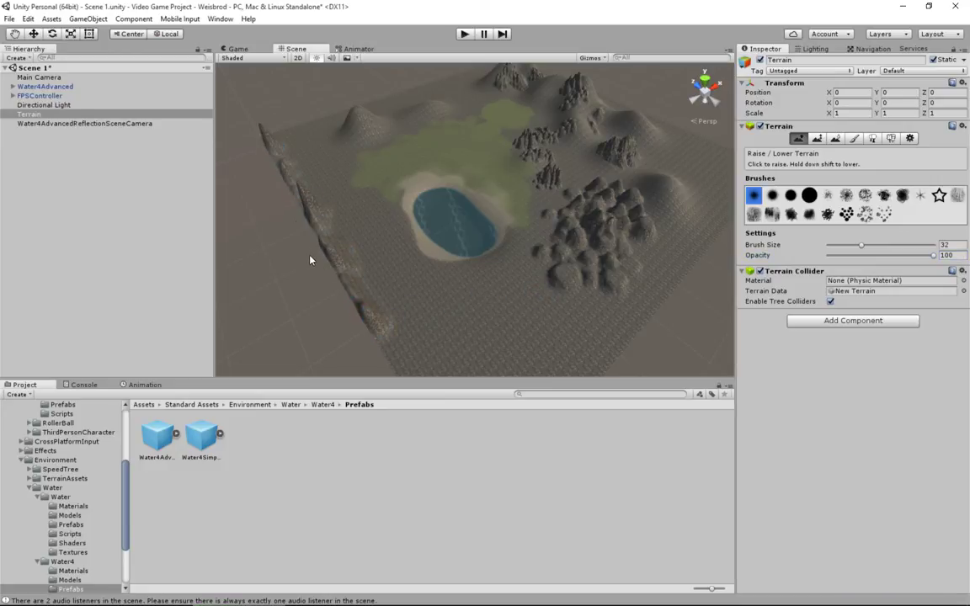
drag(368, 319, 394, 353)
- Extend the boundary ridge around the near corner and along the adjoining edge, past the rounded rock cluster, to the next corner
middle_drag(432, 341, 368, 281)
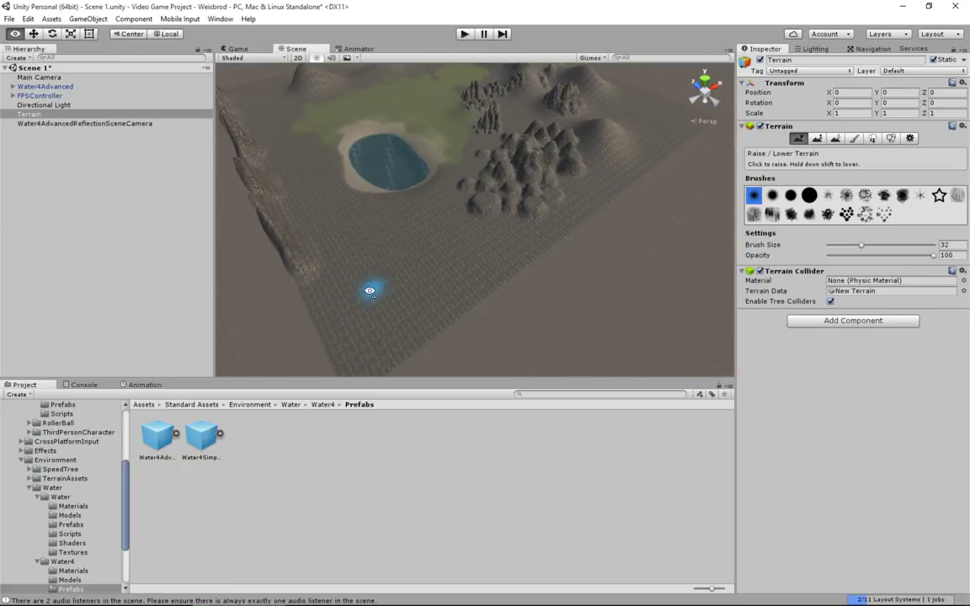
alt+drag(368, 281, 401, 232)
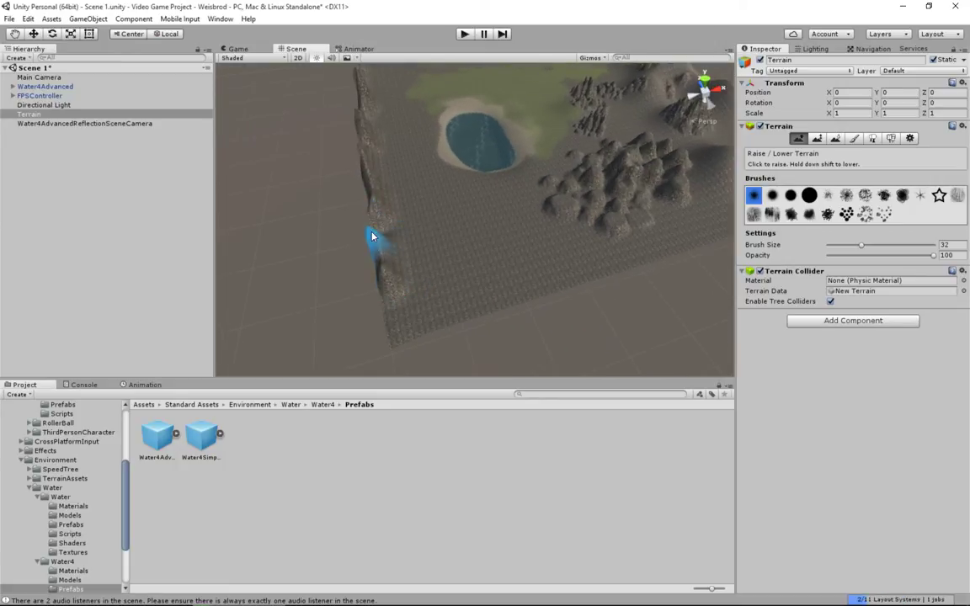
mouse_move(342, 202)
alt+mouse_down()
mouse_move(348, 230)
mouse_move(239, 240)
mouse_move(287, 246)
alt+mouse_up()
drag(428, 267, 540, 275)
drag(248, 228, 487, 295)
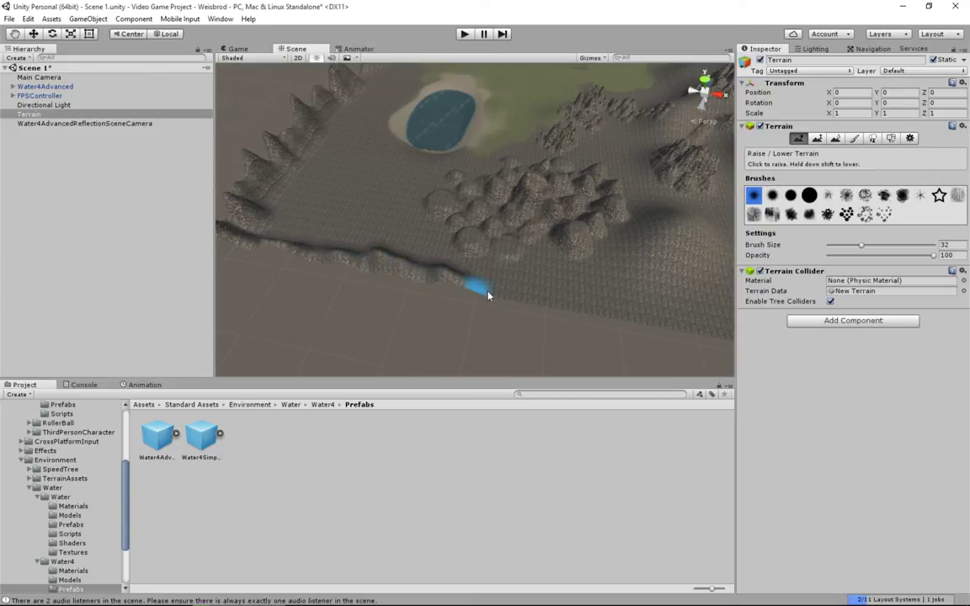
alt+drag(639, 303, 526, 288)
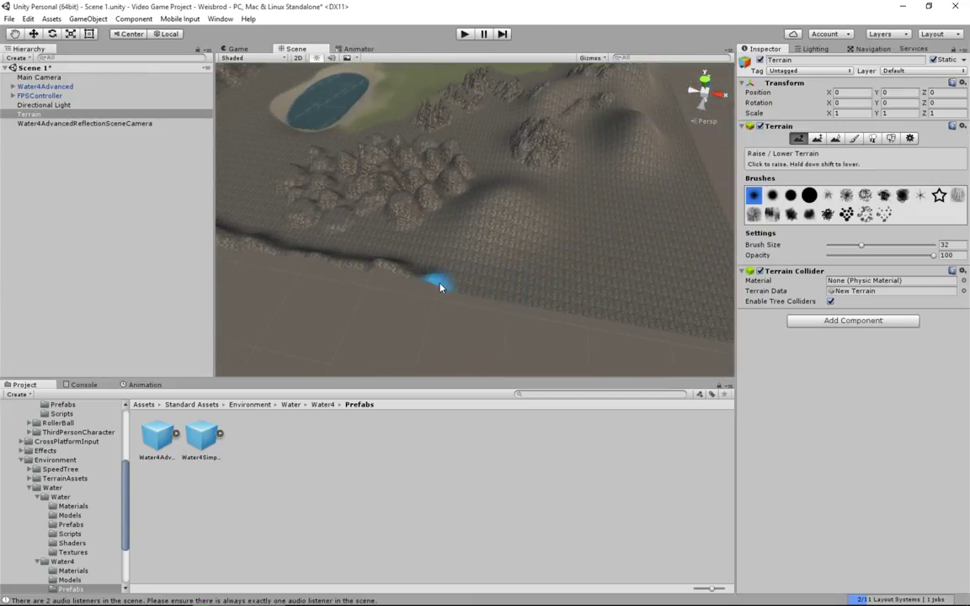
alt+drag(665, 313, 489, 301)
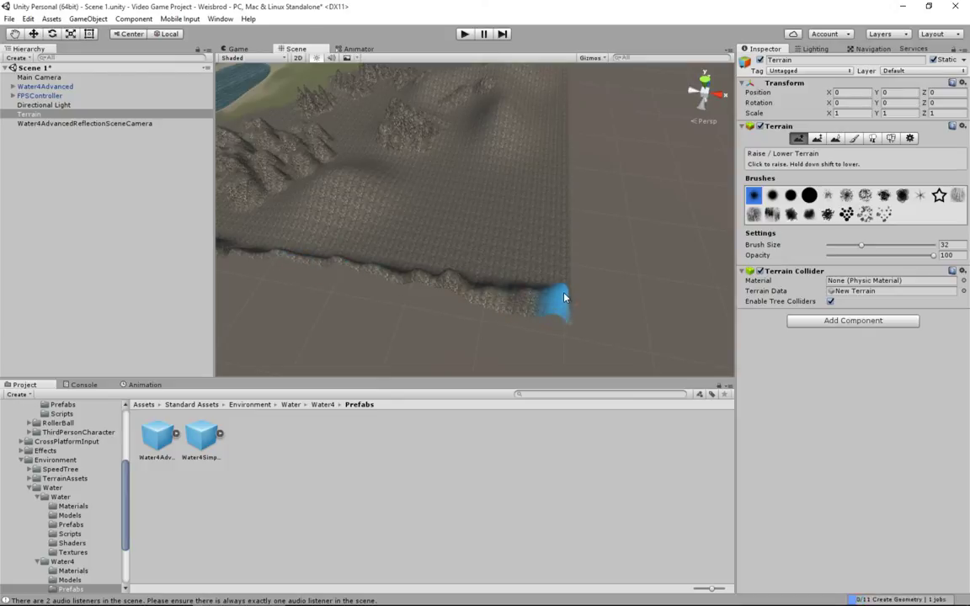
- Raise ridge sections along the terrain's third edge and around its far corner
mouse_move(517, 304)
alt+mouse_down()
mouse_move(513, 277)
mouse_move(413, 272)
mouse_move(508, 246)
mouse_move(532, 288)
mouse_move(426, 224)
mouse_move(447, 243)
alt+mouse_up()
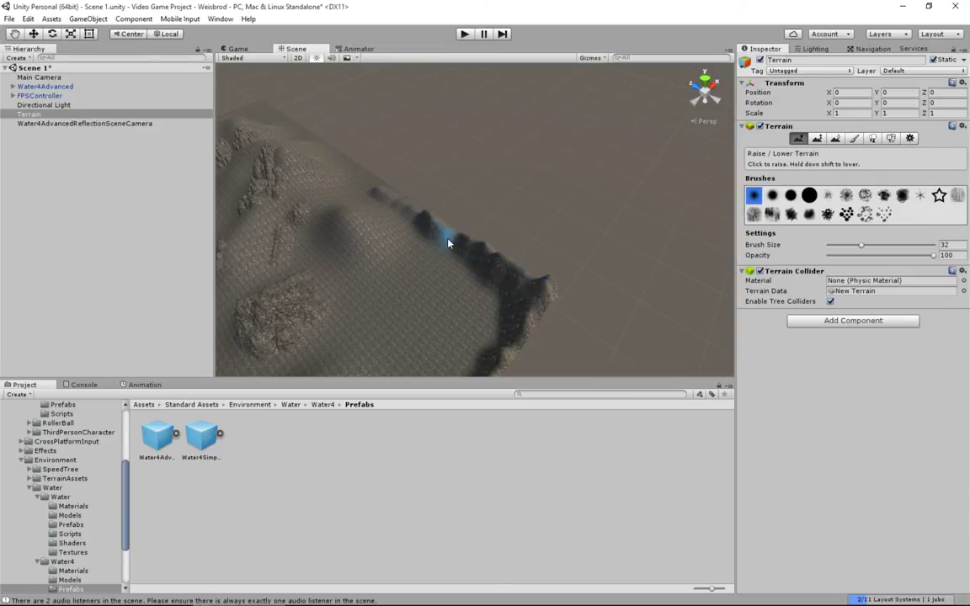
mouse_move(355, 172)
mouse_down()
mouse_move(401, 208)
mouse_move(340, 159)
mouse_move(511, 225)
mouse_move(341, 204)
mouse_move(403, 266)
mouse_move(506, 250)
mouse_up()
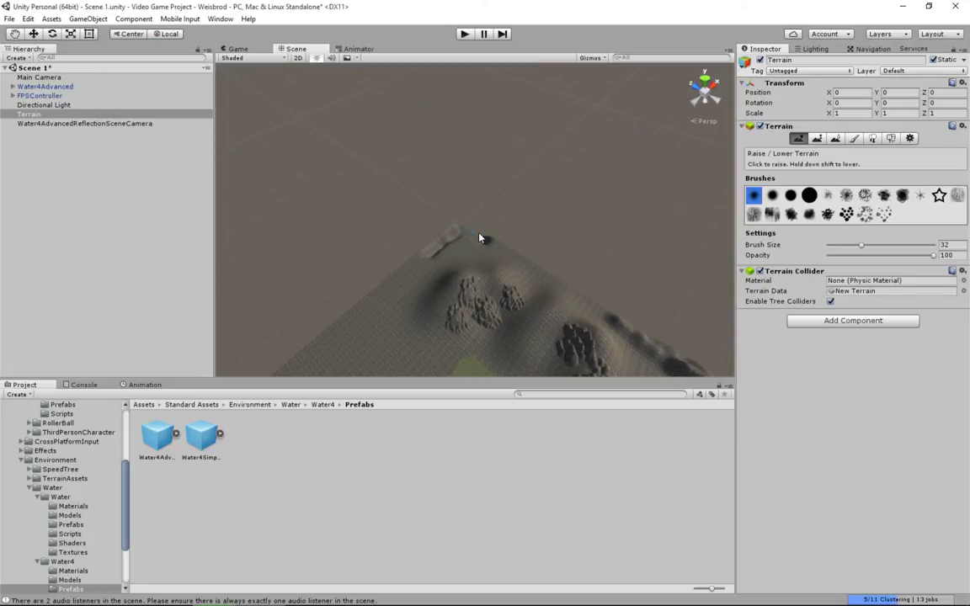
mouse_move(443, 253)
alt+mouse_down()
mouse_move(626, 364)
mouse_move(423, 250)
mouse_move(425, 228)
mouse_move(411, 210)
mouse_move(394, 214)
mouse_move(406, 260)
alt+mouse_up()
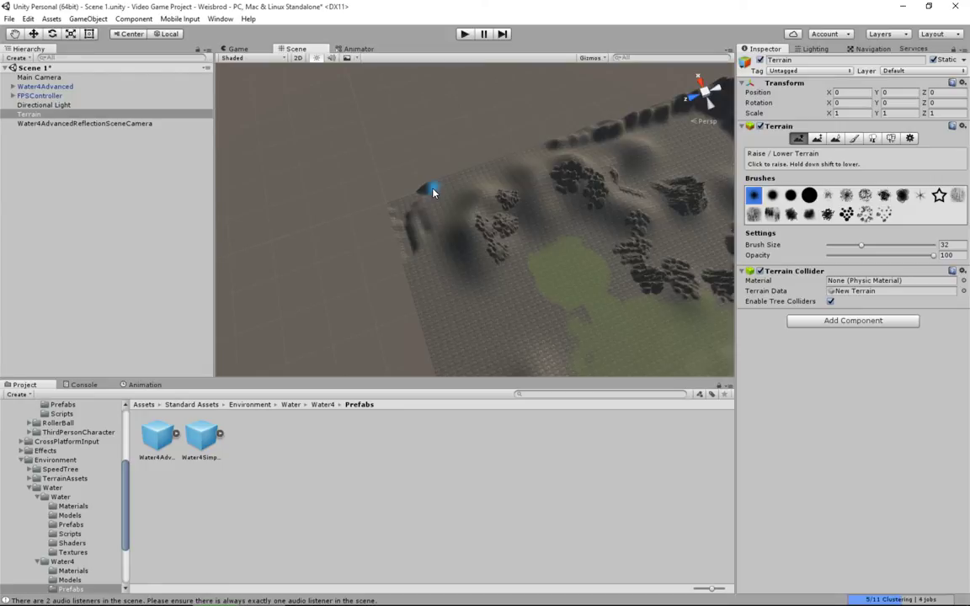
- Inspect the raised boundary ridge and the terrain's remaining open edge from several angles
middle_drag(530, 209, 368, 158)
mouse_move(487, 210)
middle_down()
mouse_move(405, 154)
mouse_move(397, 99)
middle_up()
scroll(415, 162, down, 5)
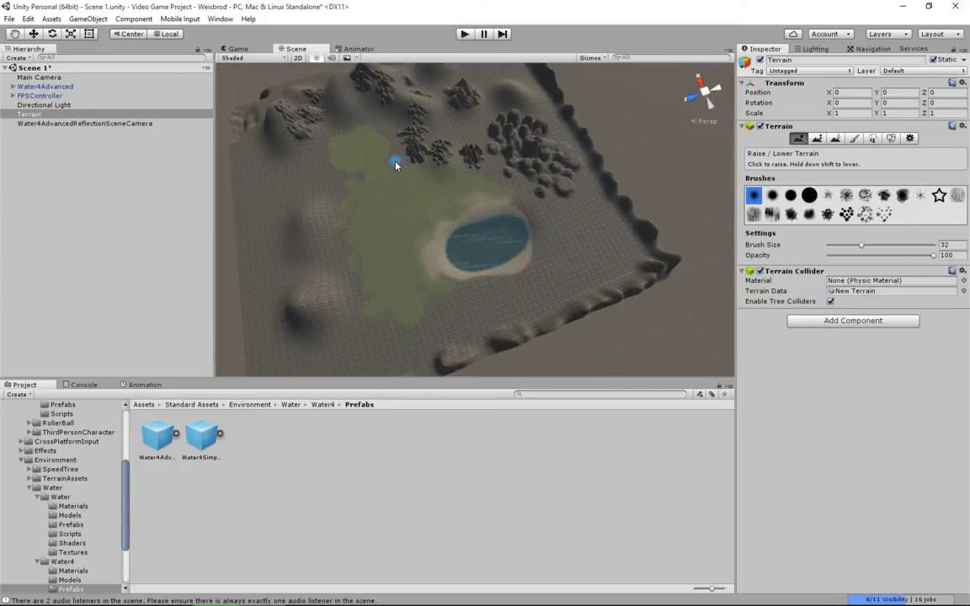
scroll(396, 164, down, 2)
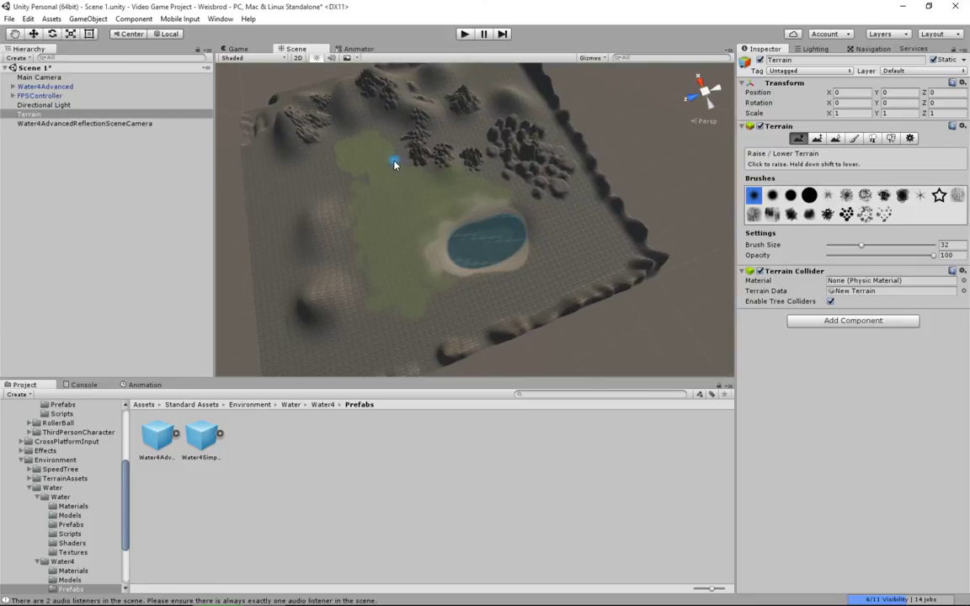
alt+drag(392, 162, 476, 212)
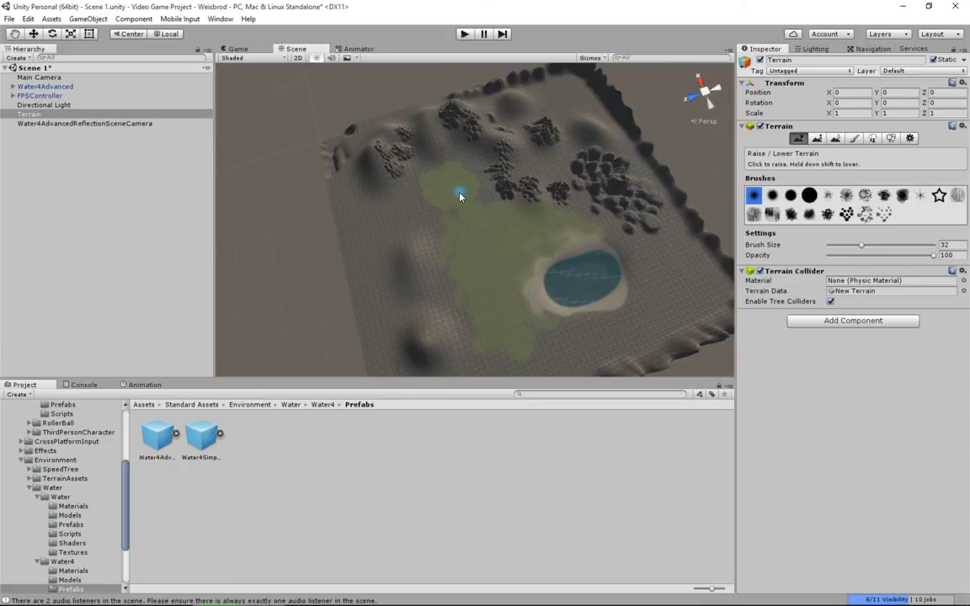
middle_drag(455, 193, 388, 193)
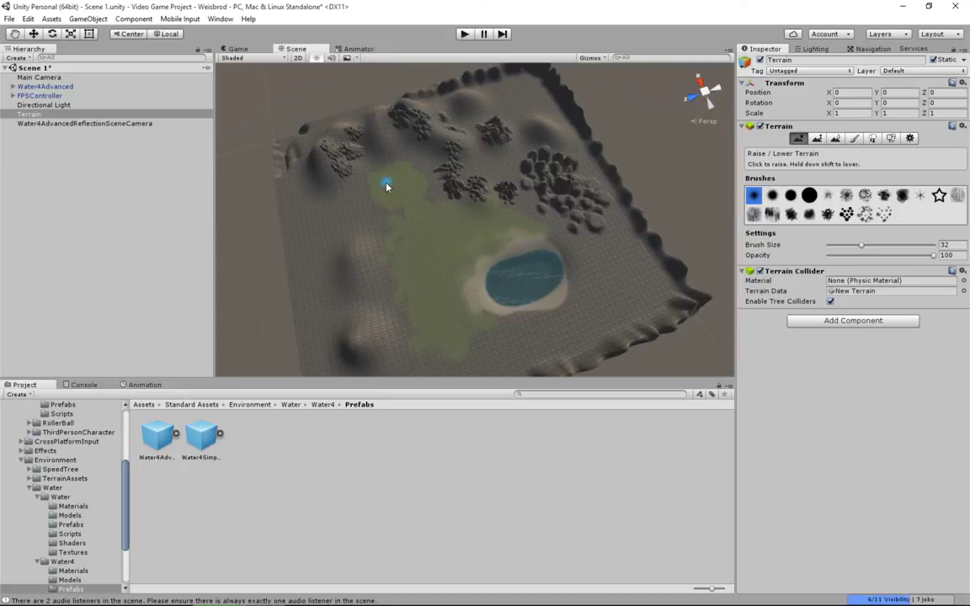
middle_drag(387, 187, 331, 169)
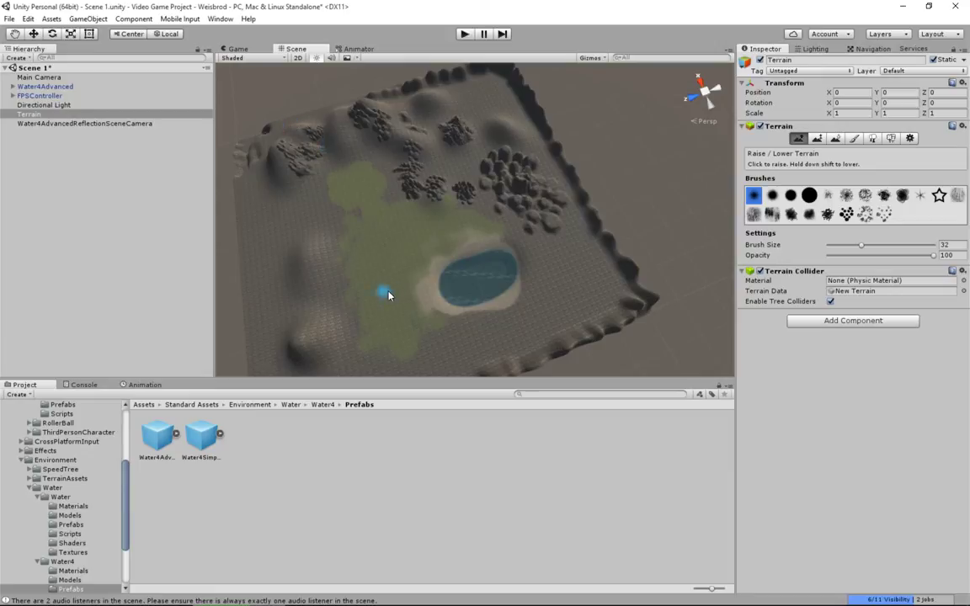
middle_drag(386, 291, 462, 291)
right_drag(463, 288, 519, 253)
middle_drag(459, 312, 484, 193)
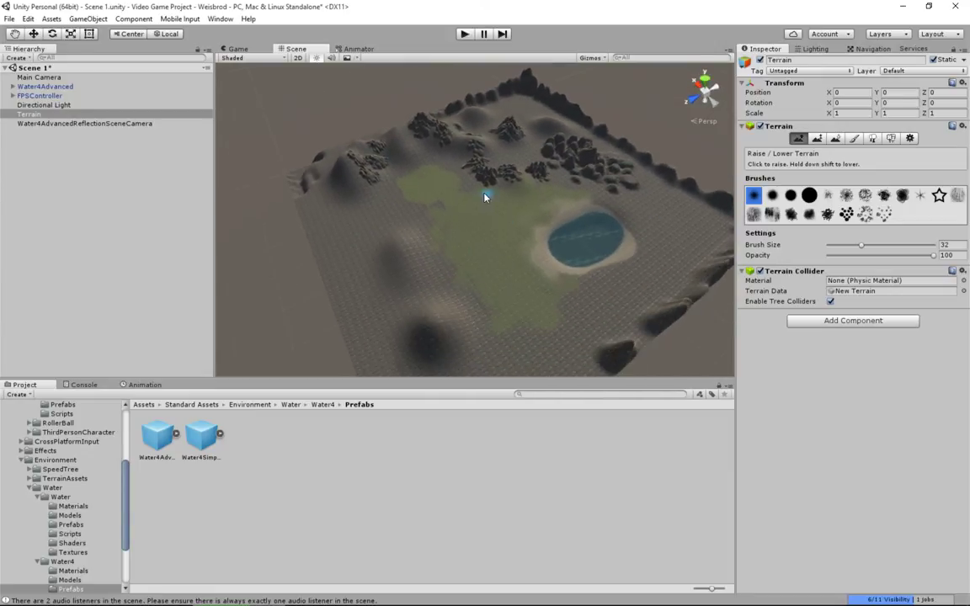
middle_drag(375, 228, 405, 181)
right_drag(438, 201, 368, 240)
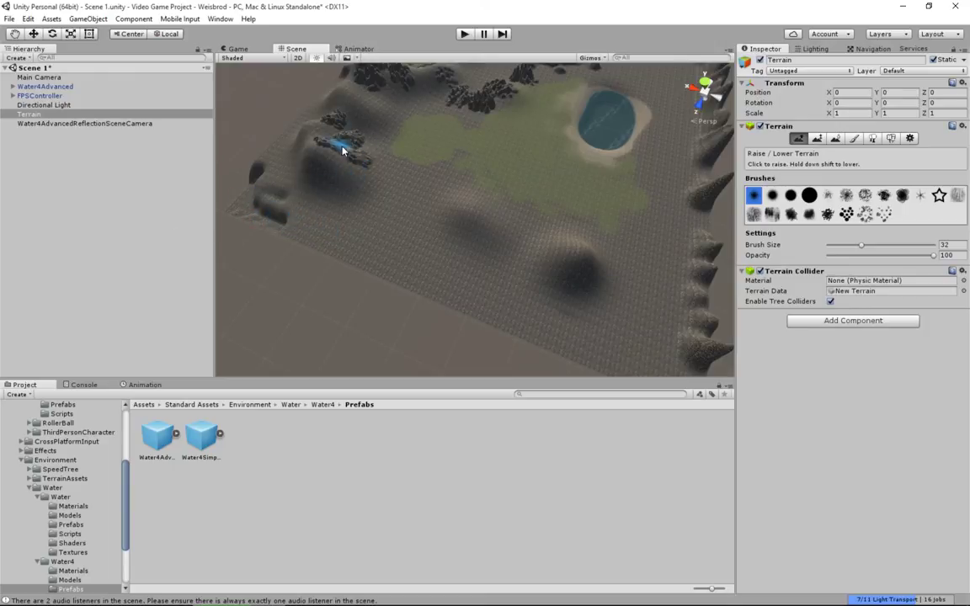
- Soften the jagged rock clusters near the grass area using the Smooth Height brush at size 32 and opacity 100
mouse_move(336, 148)
middle_down()
mouse_move(303, 156)
mouse_move(326, 240)
middle_up()
scroll(327, 240, up, 10)
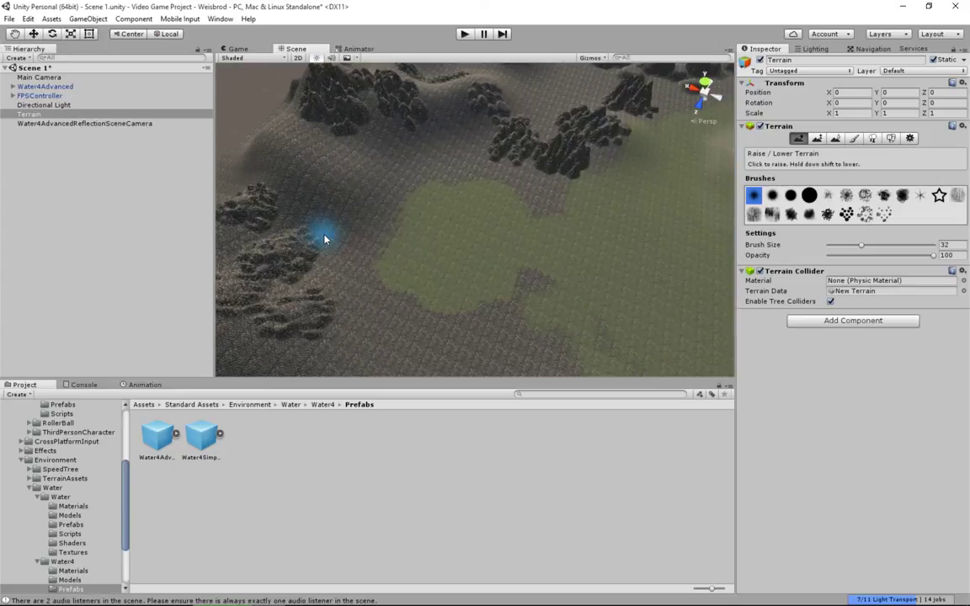
scroll(384, 268, down, 10)
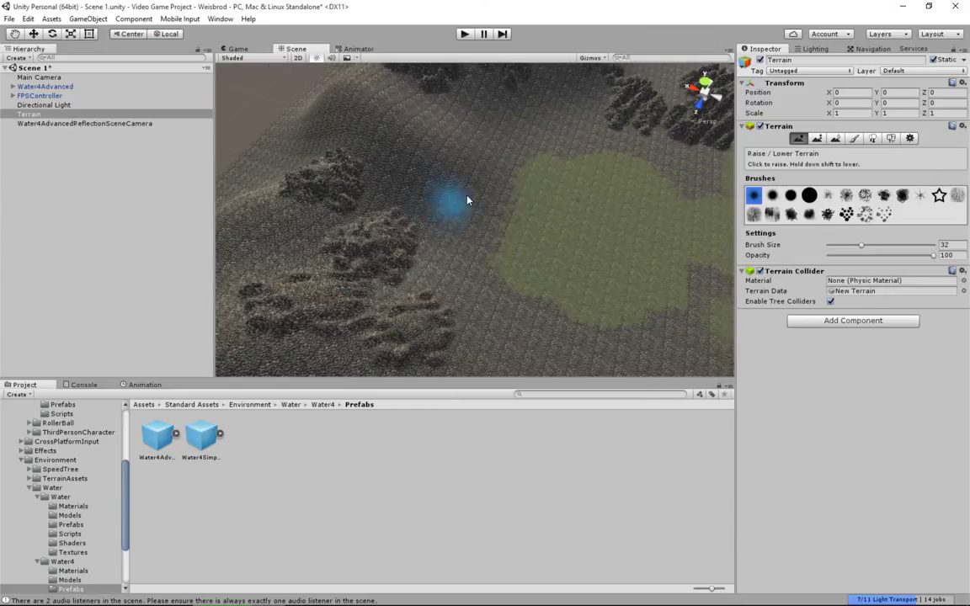
scroll(393, 267, up, 5)
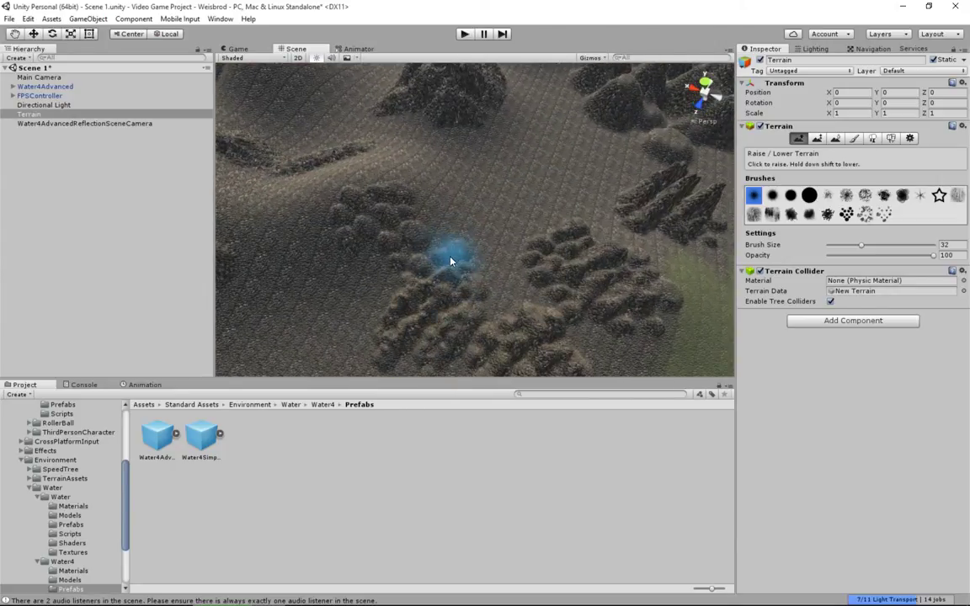
click(837, 140)
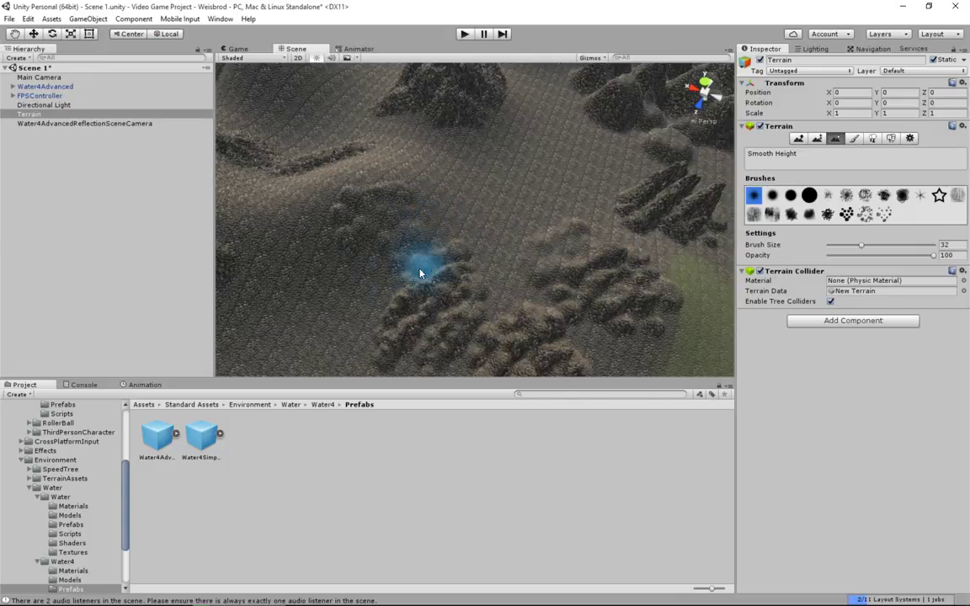
mouse_move(657, 186)
mouse_down()
mouse_move(691, 233)
mouse_move(692, 226)
mouse_up()
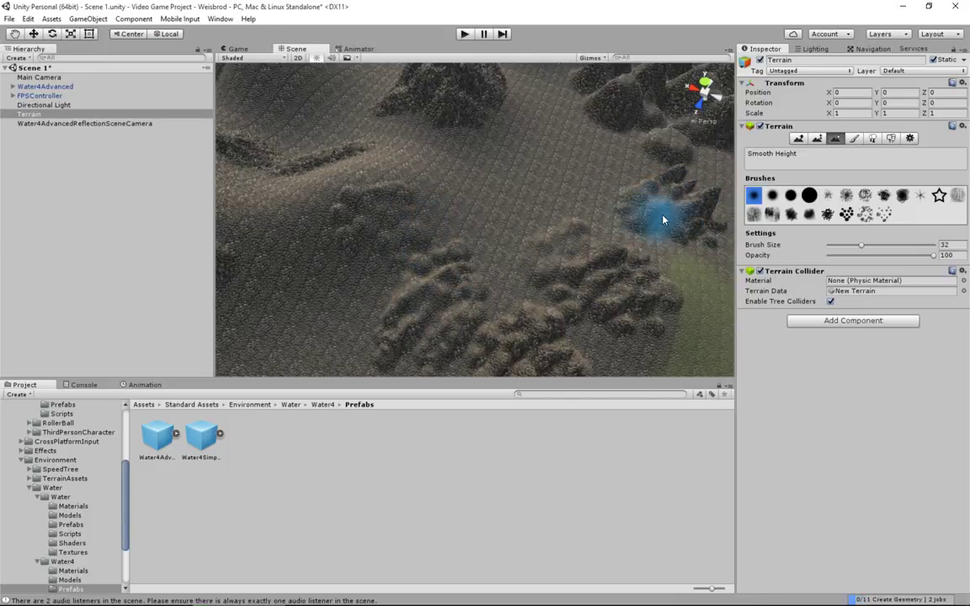
- Smooth the rounded boulder cluster near the terrain's corner with the Smooth Height brush
middle_drag(663, 219, 469, 229)
middle_drag(365, 202, 512, 259)
scroll(450, 214, up, 4)
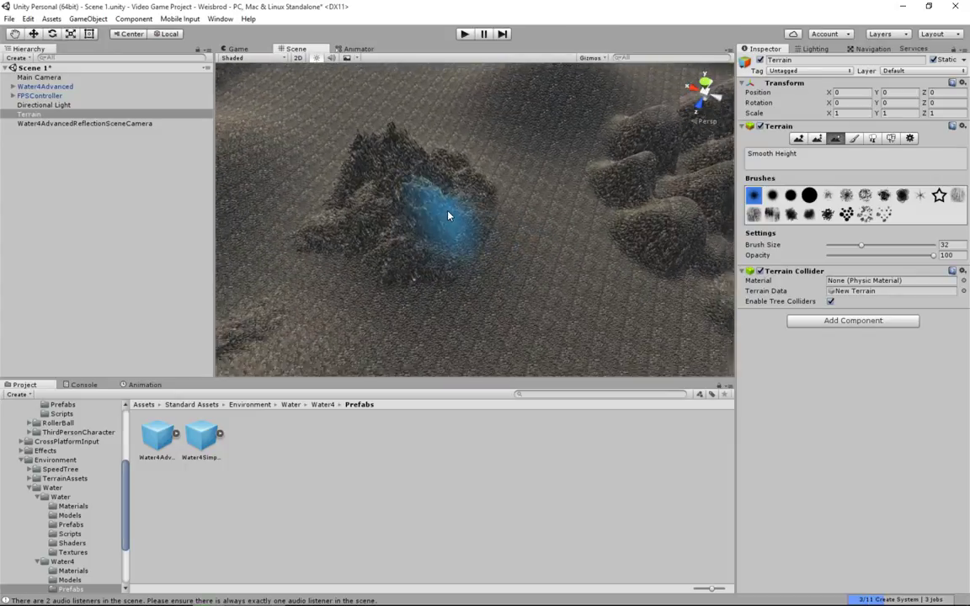
middle_drag(516, 210, 312, 253)
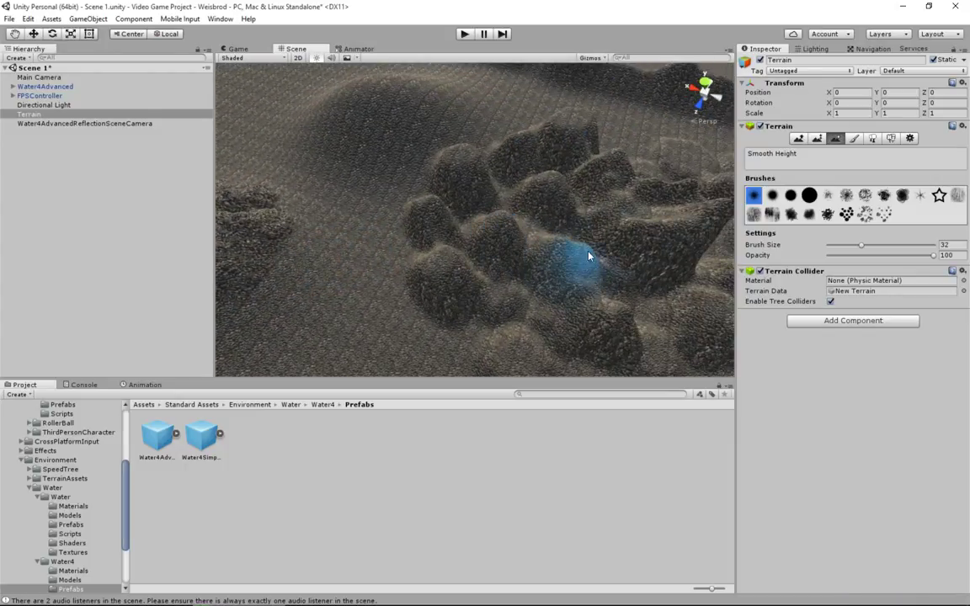
middle_drag(589, 255, 535, 253)
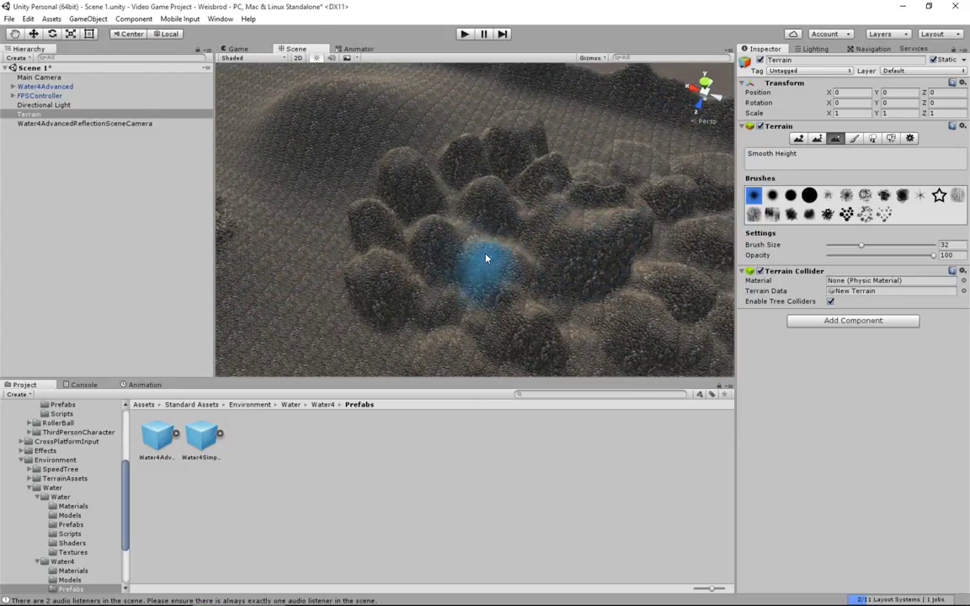
middle_drag(625, 320, 535, 351)
middle_drag(514, 246, 604, 300)
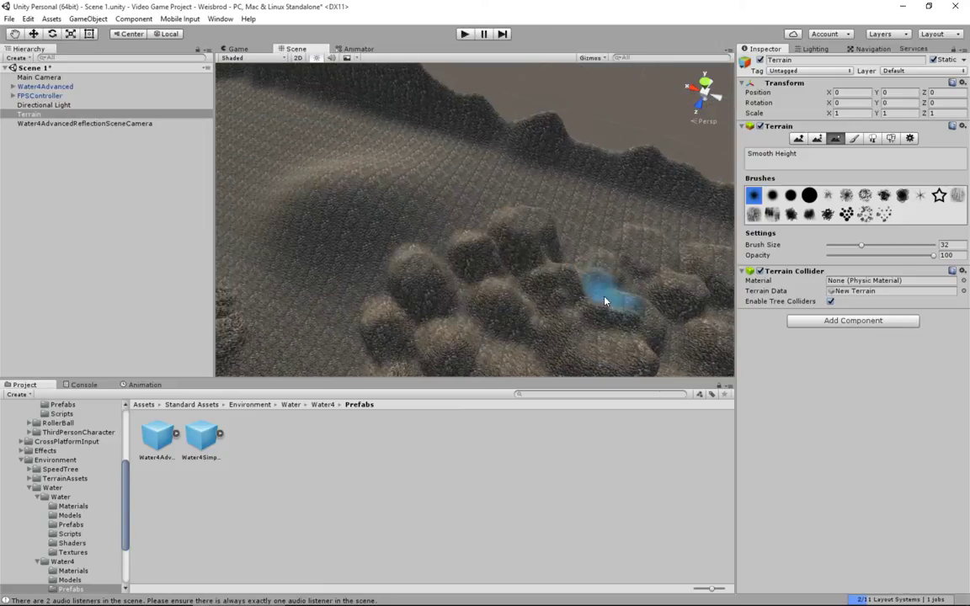
middle_drag(421, 243, 482, 273)
scroll(475, 261, up, 3)
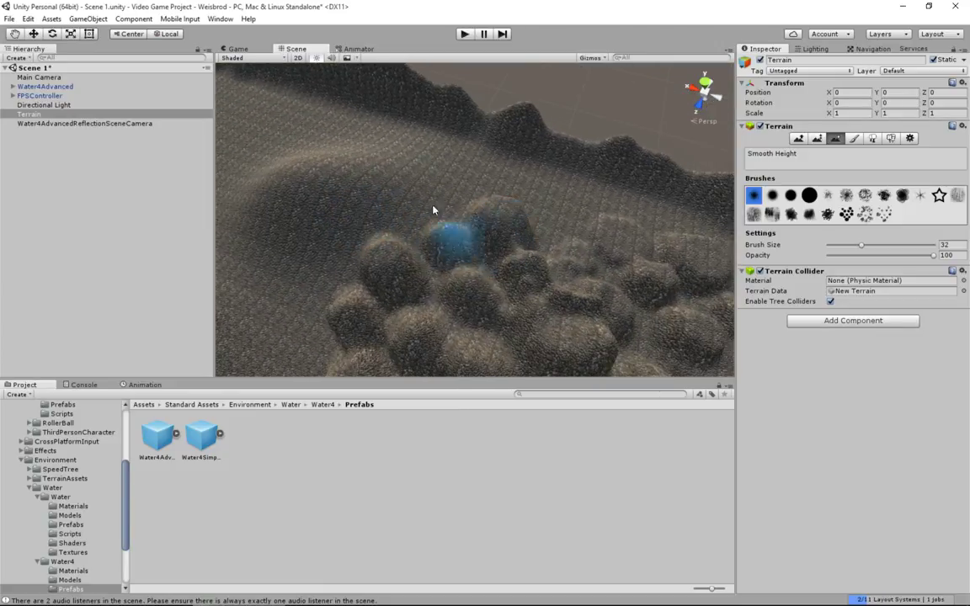
- Sample the grass area's height with Paint Height and level the lake's grassy-side bank to it
middle_drag(340, 318, 397, 118)
scroll(526, 158, up, 3)
scroll(528, 211, down, 4)
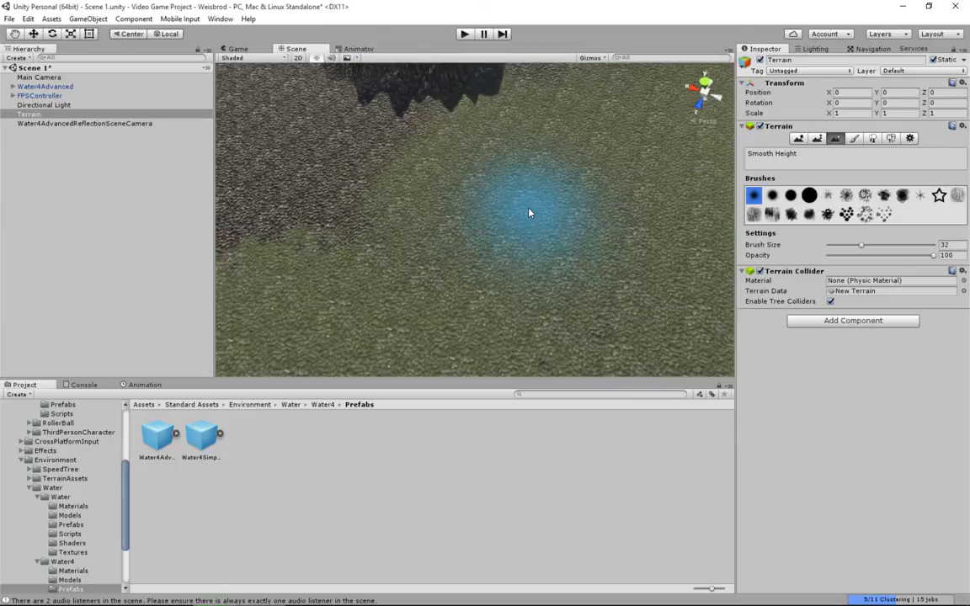
scroll(406, 339, down, 3)
middle_drag(606, 250, 482, 271)
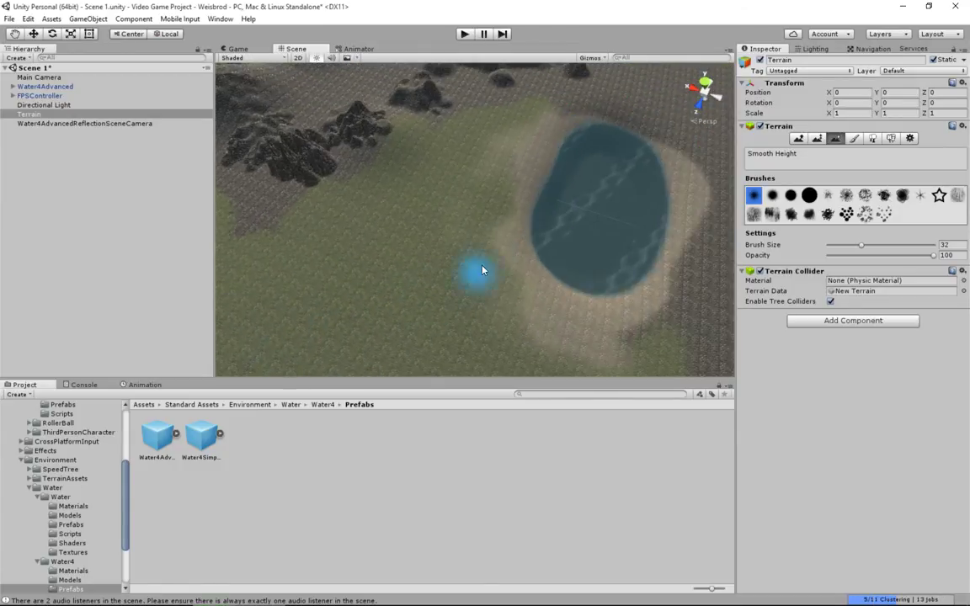
middle_drag(537, 240, 417, 310)
scroll(447, 247, up, 3)
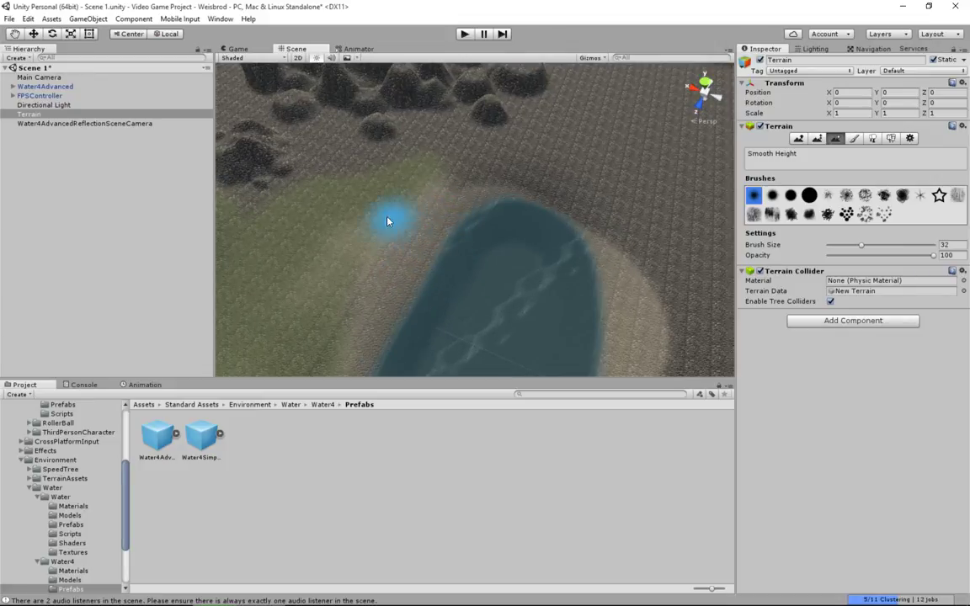
click(816, 139)
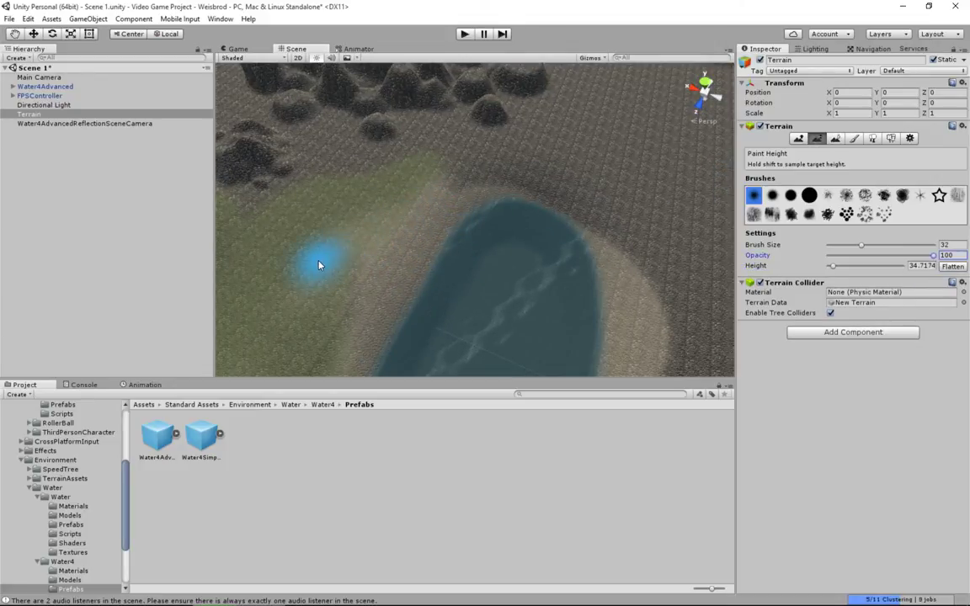
shift+click(318, 265)
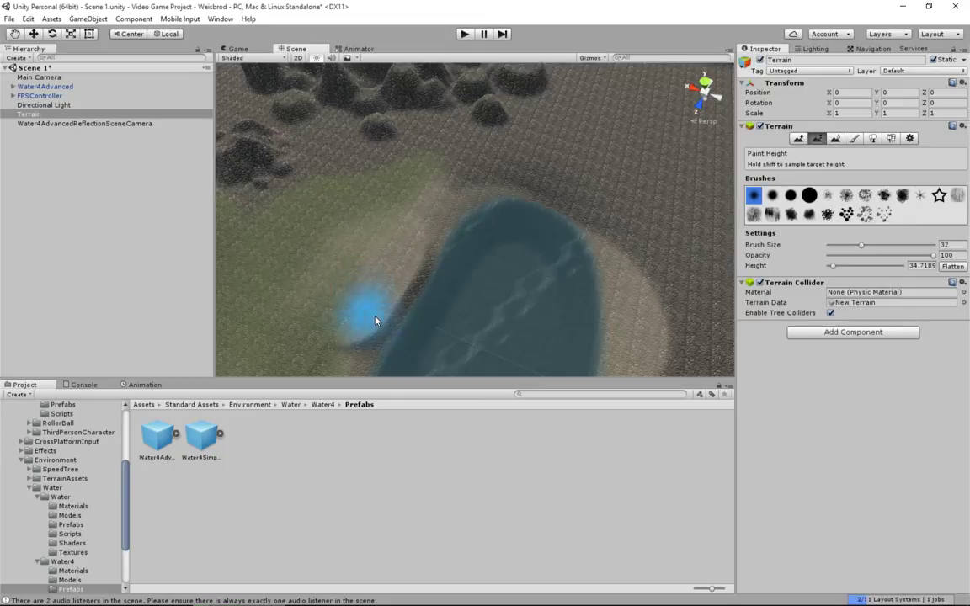
- Smooth the steep edge of the leveled lake bank and the adjoining end of the shoreline with the Smooth Height brush
scroll(329, 326, up, 3)
scroll(436, 178, up, 5)
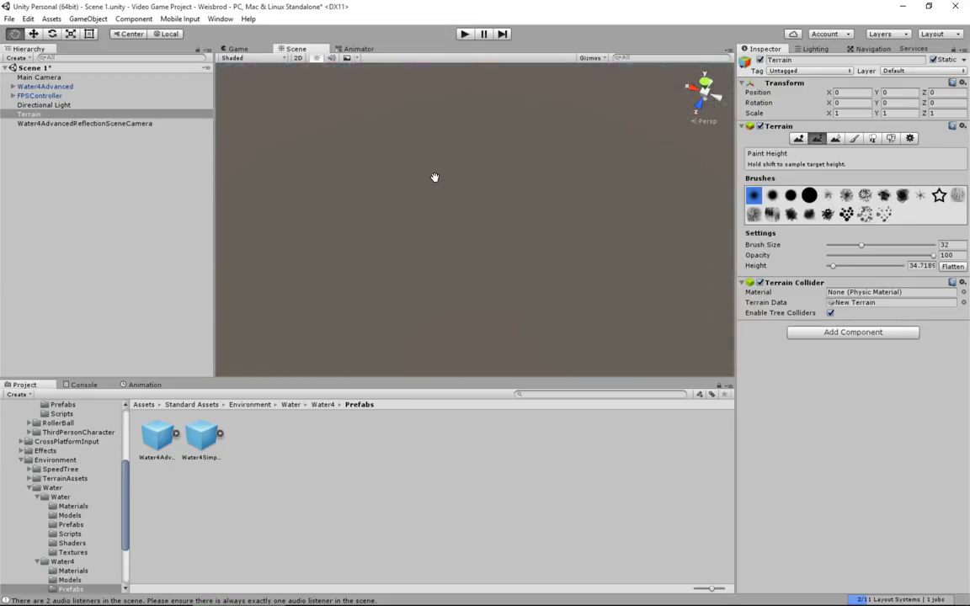
scroll(345, 284, down, 6)
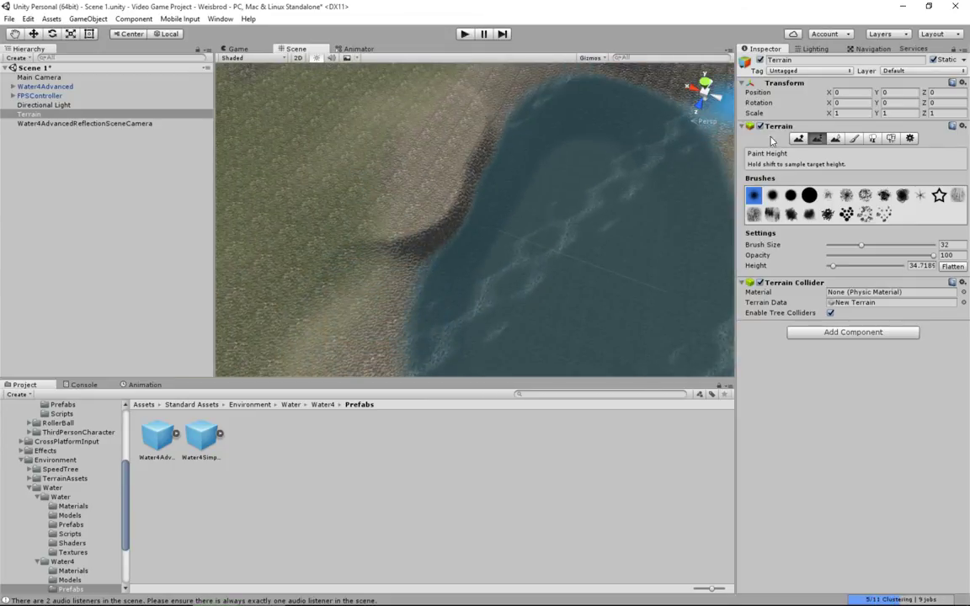
click(835, 139)
mouse_move(434, 229)
mouse_down()
mouse_move(426, 234)
mouse_move(444, 163)
mouse_move(401, 276)
mouse_move(444, 232)
mouse_move(462, 232)
mouse_move(519, 195)
mouse_move(507, 148)
mouse_move(559, 191)
mouse_up()
mouse_move(559, 190)
middle_down()
mouse_move(507, 174)
mouse_move(475, 204)
mouse_move(401, 200)
mouse_move(441, 201)
middle_up()
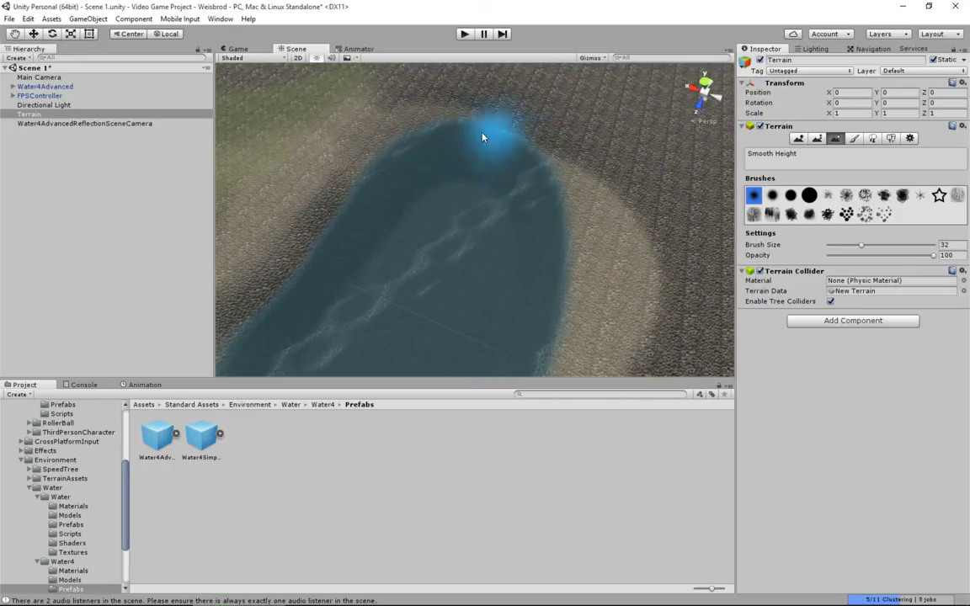
mouse_move(482, 136)
mouse_down()
mouse_move(559, 182)
mouse_move(494, 126)
mouse_move(448, 158)
mouse_move(432, 148)
mouse_up()
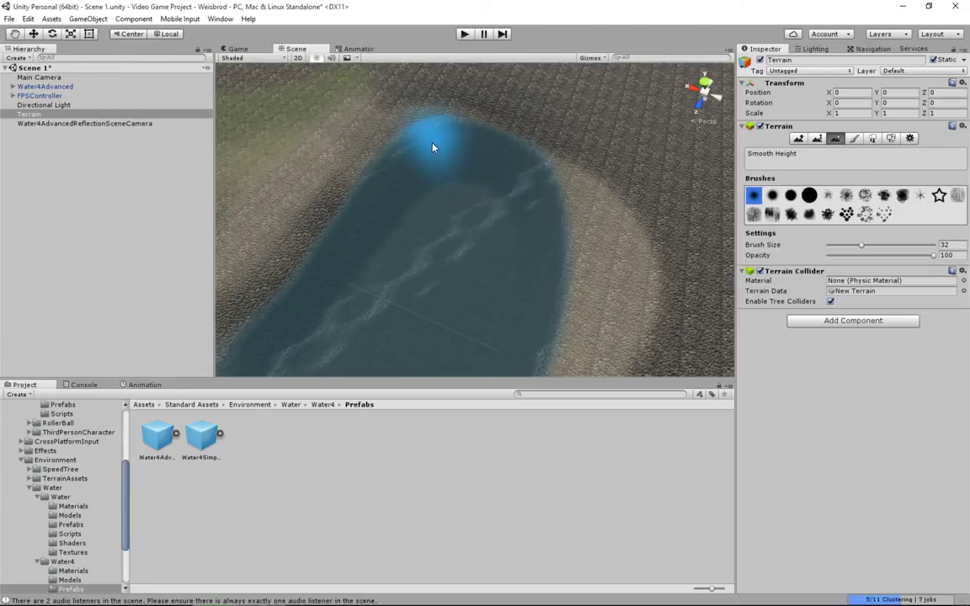
scroll(432, 147, down, 10)
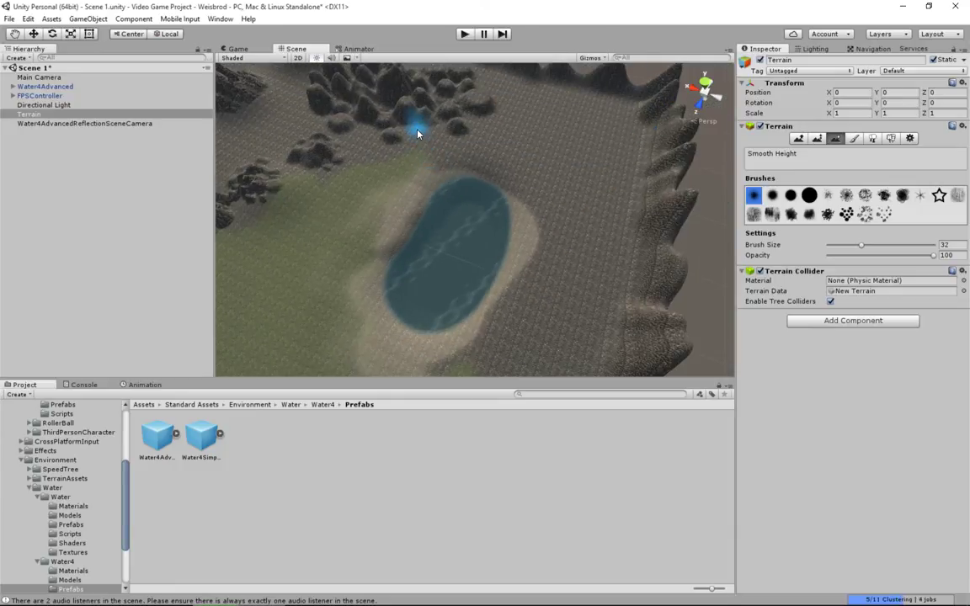
scroll(416, 131, down, 4)
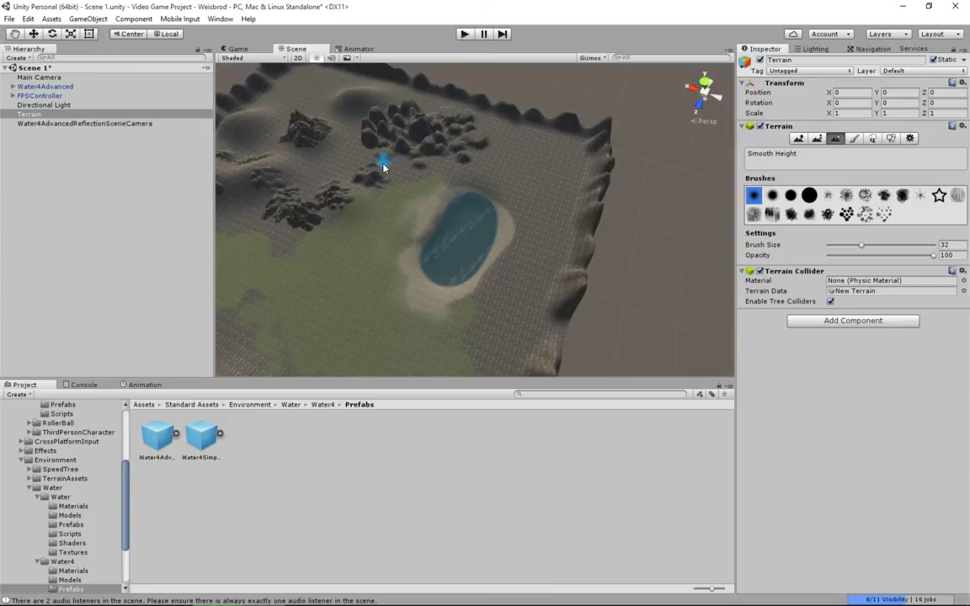
alt+drag(383, 167, 525, 135)
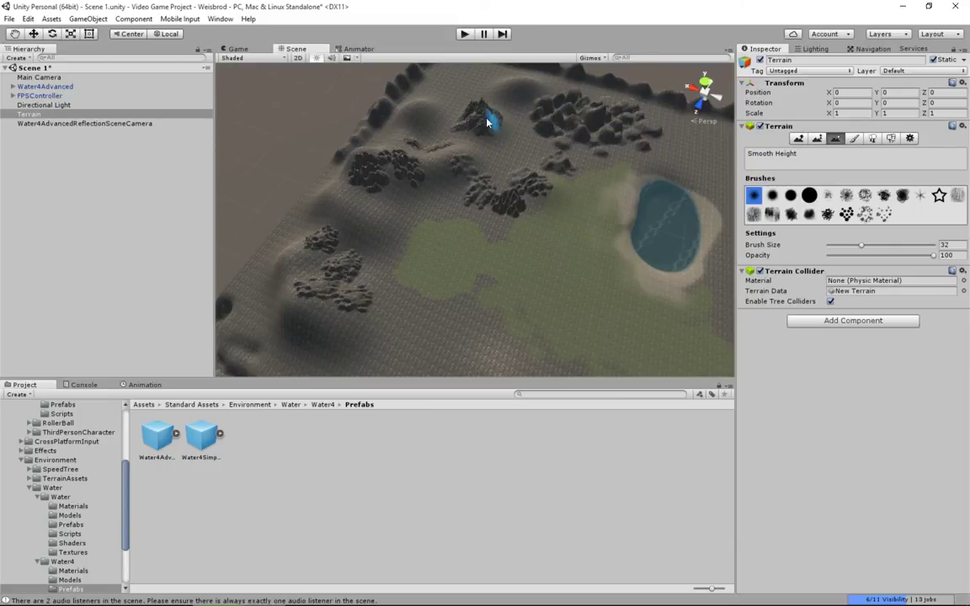
- Show the Standard Assets folder in File Explorer, examine its parent project folder, and close the Explorer window
scroll(57, 426, up, 5)
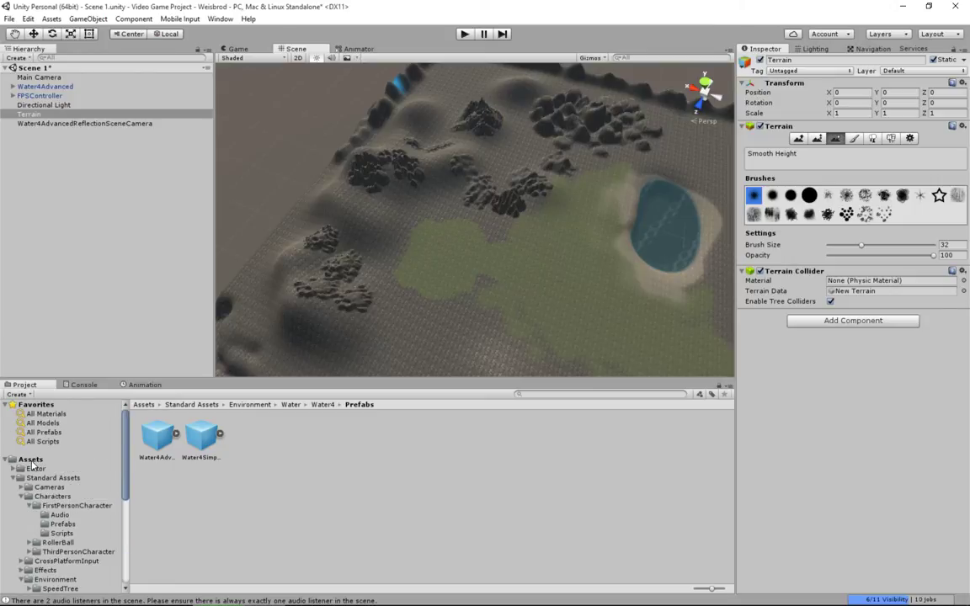
click(31, 461)
right_click(202, 435)
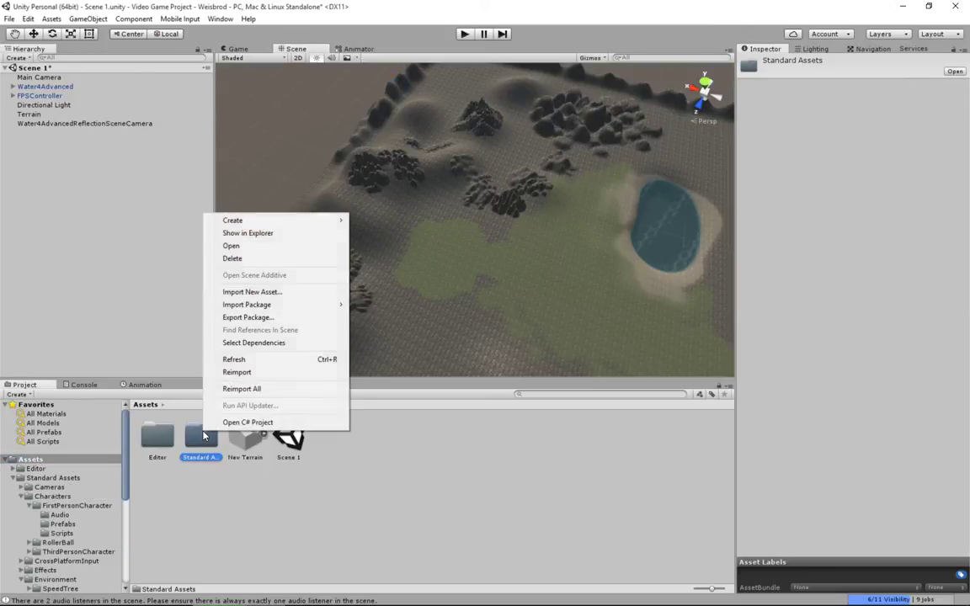
click(269, 234)
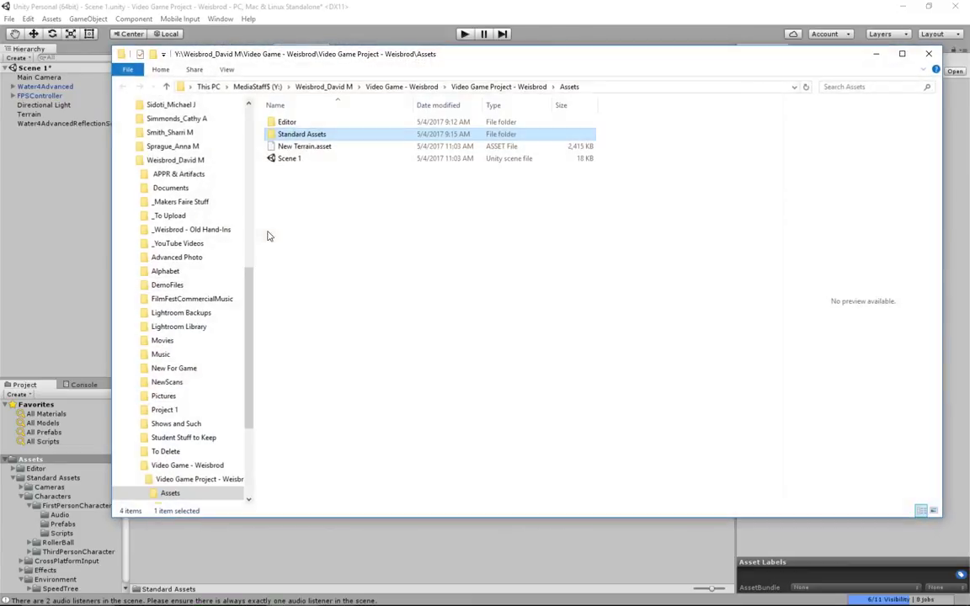
click(462, 87)
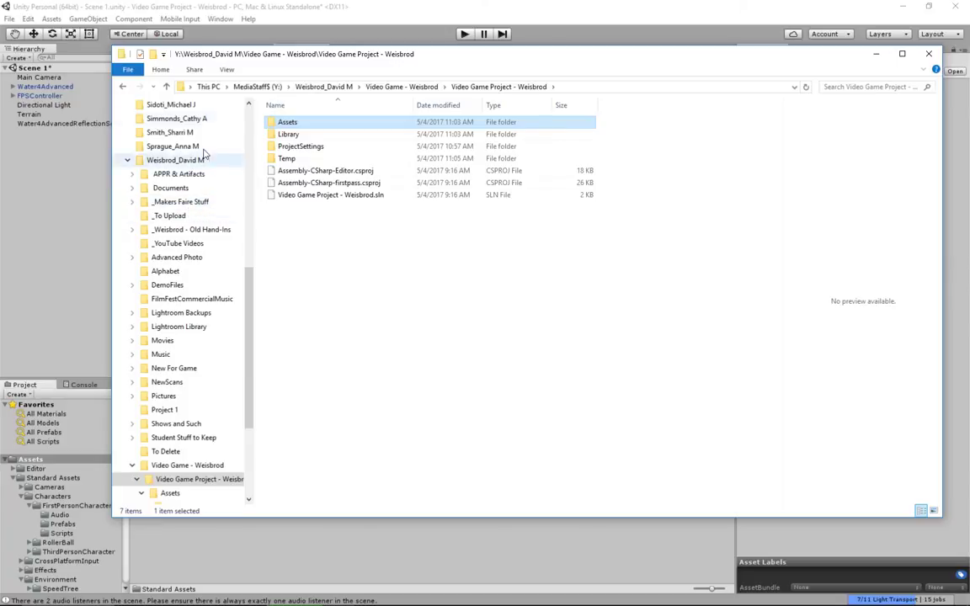
drag(401, 56, 362, 89)
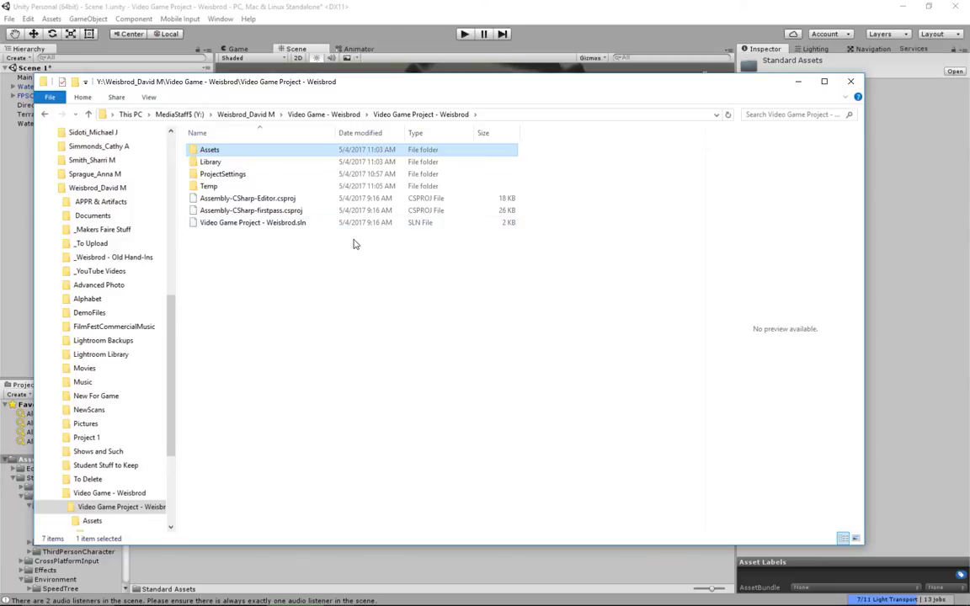
click(850, 81)
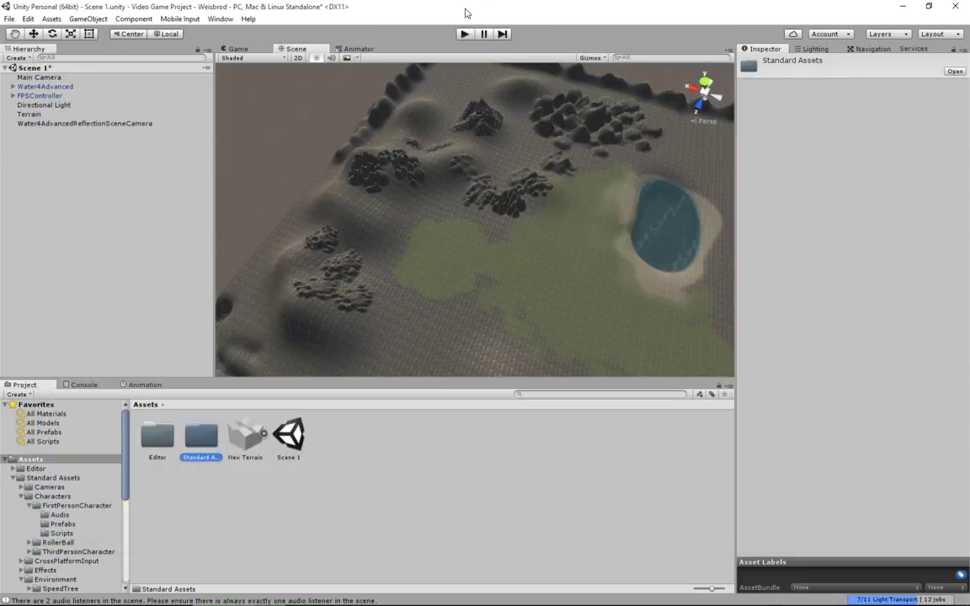
click(37, 460)
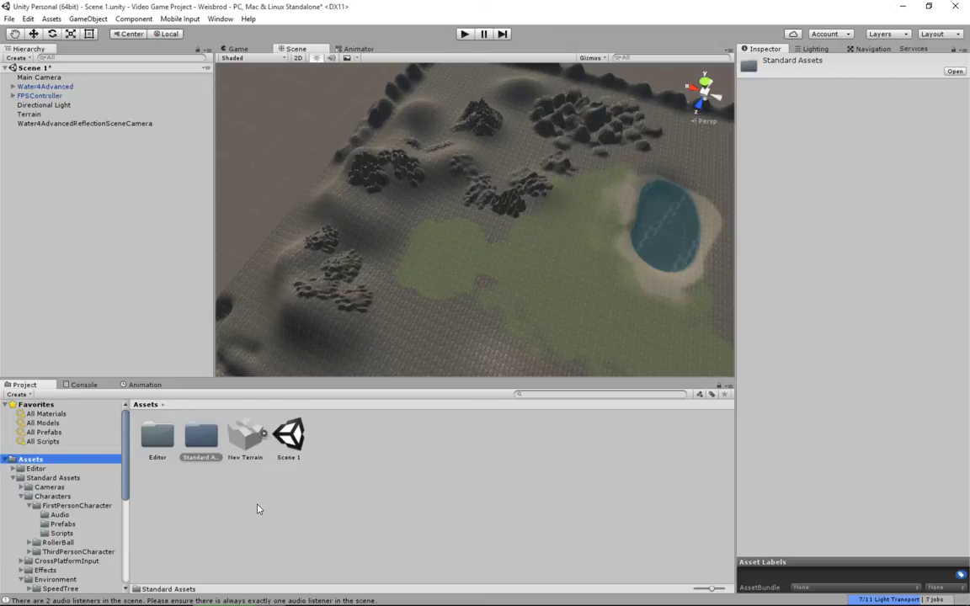
alt+drag(364, 282, 342, 258)
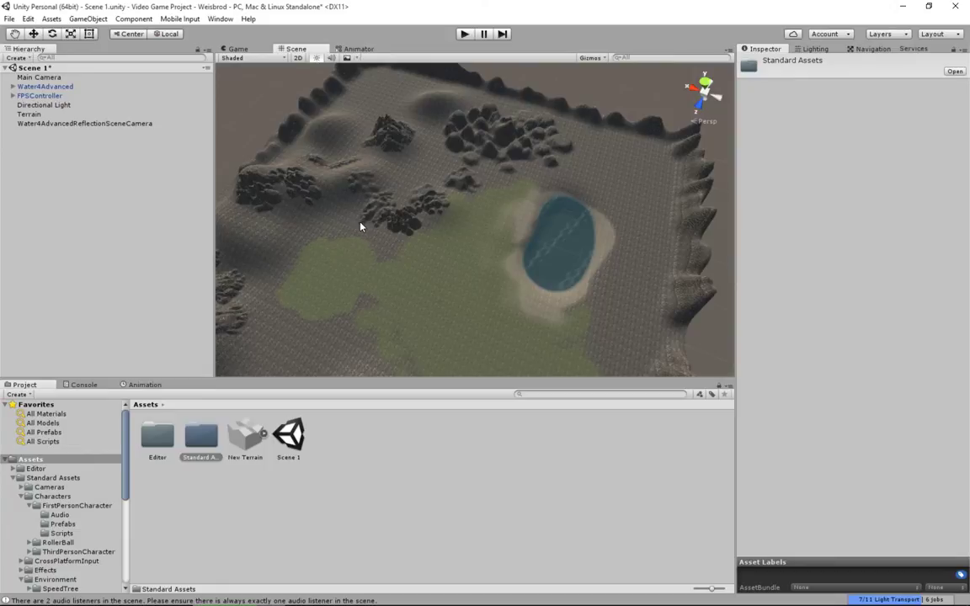
scroll(362, 232, down, 5)
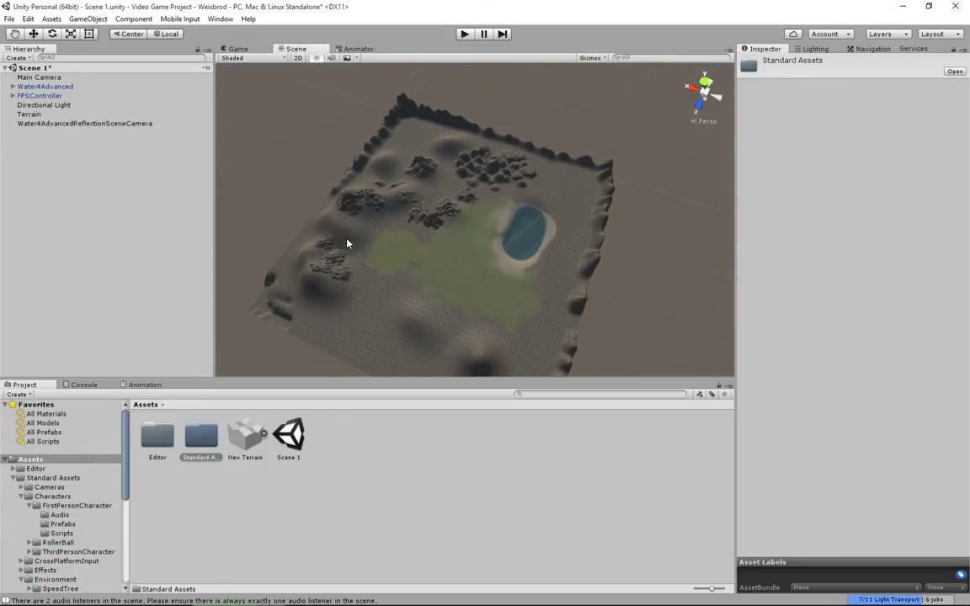
mouse_move(347, 243)
alt+mouse_down()
mouse_move(390, 262)
mouse_move(353, 262)
alt+mouse_up()
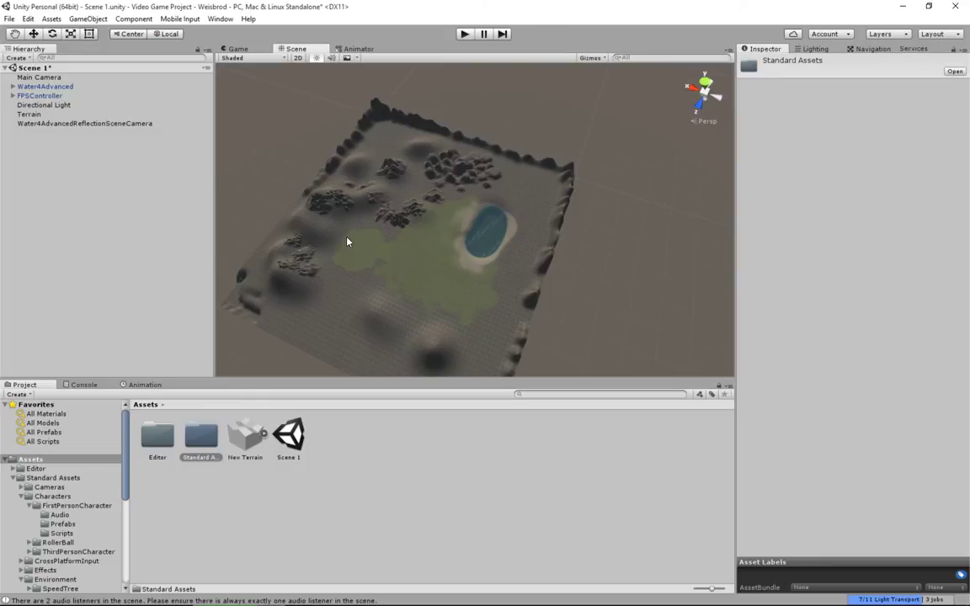
scroll(349, 217, up, 5)
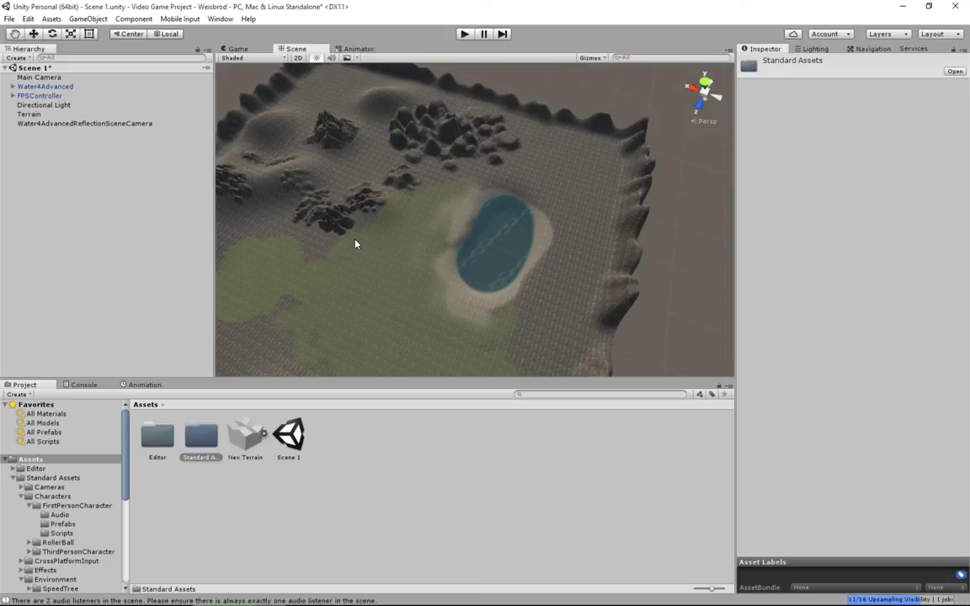
- Switch to Chrome and search Google Images for "ice texture seamless"
mouse_move(496, 589)
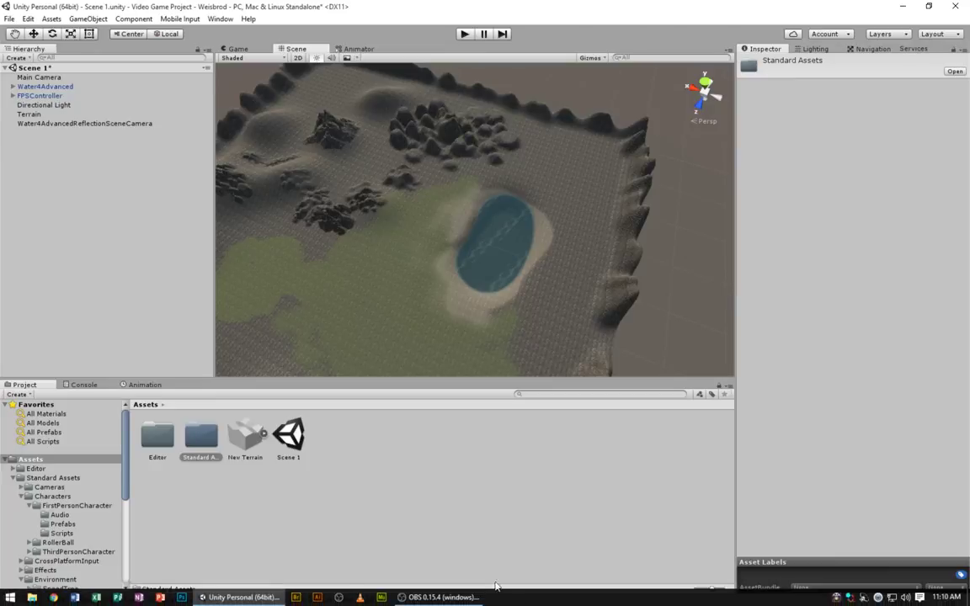
click(54, 600)
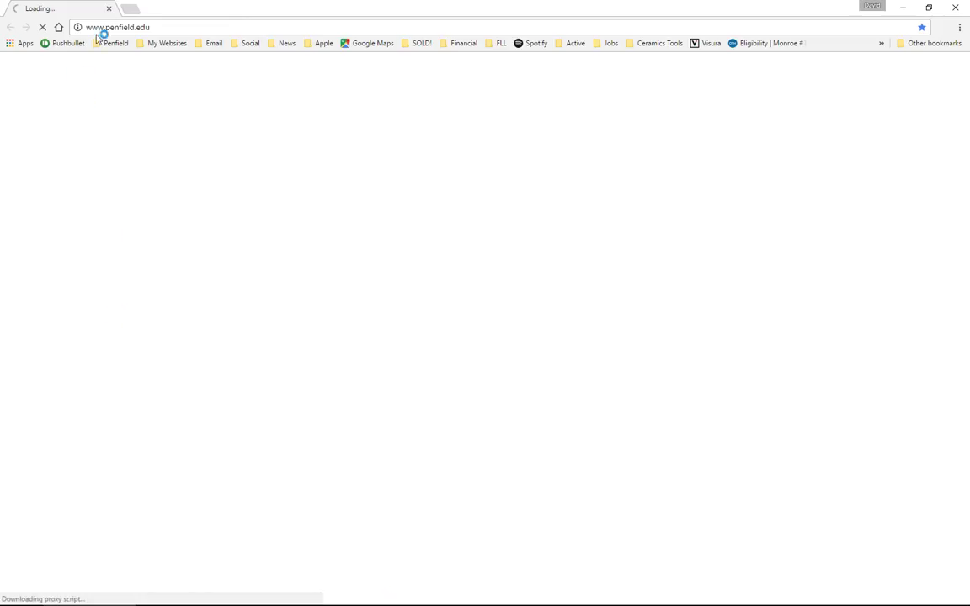
click(127, 27)
text(i)
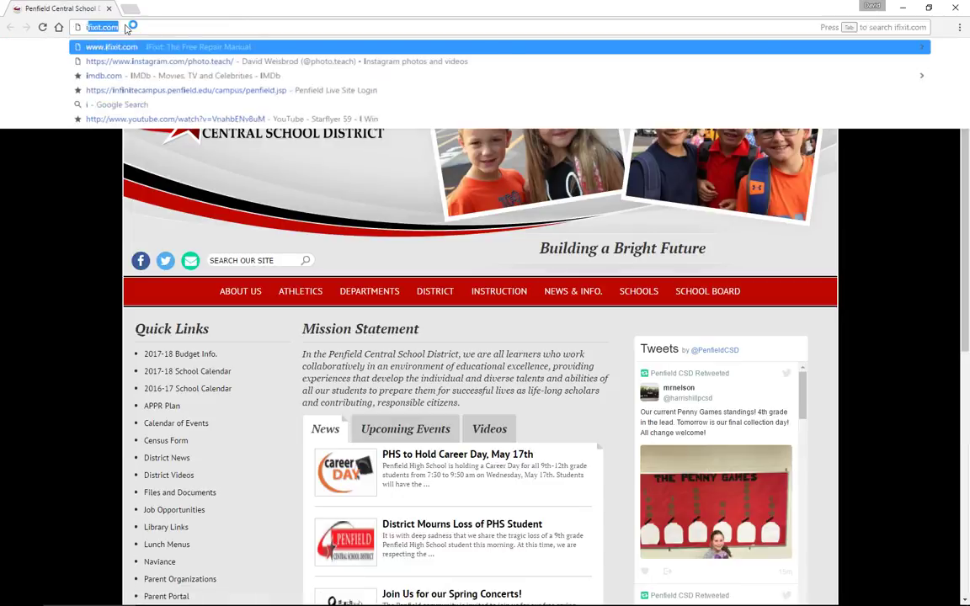
text(ce texture)
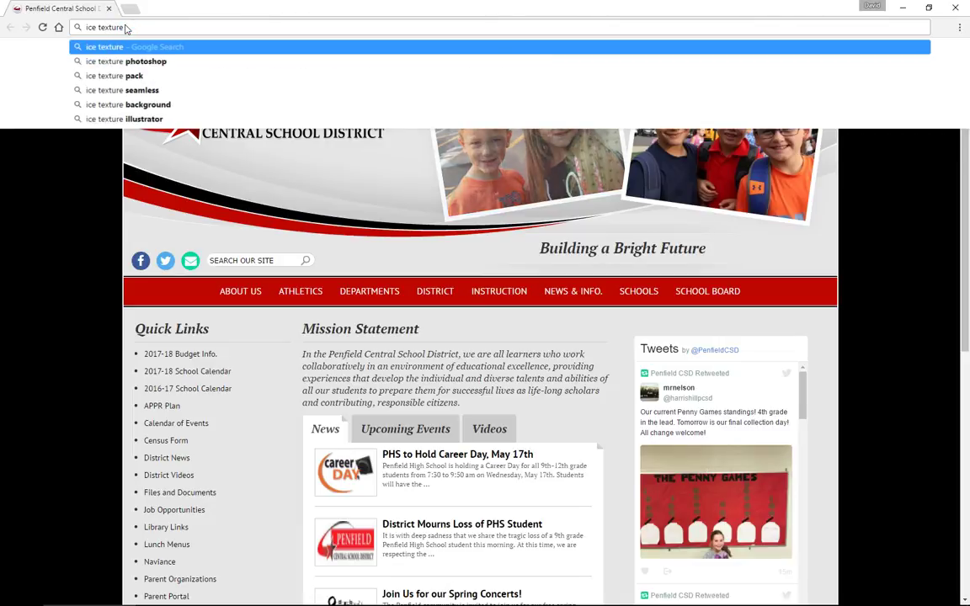
click(126, 93)
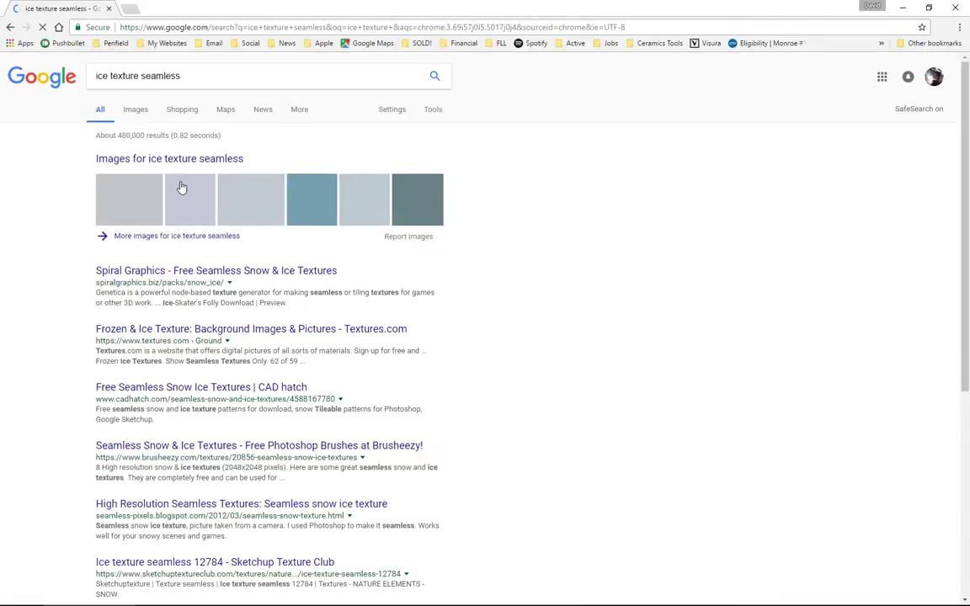
click(136, 110)
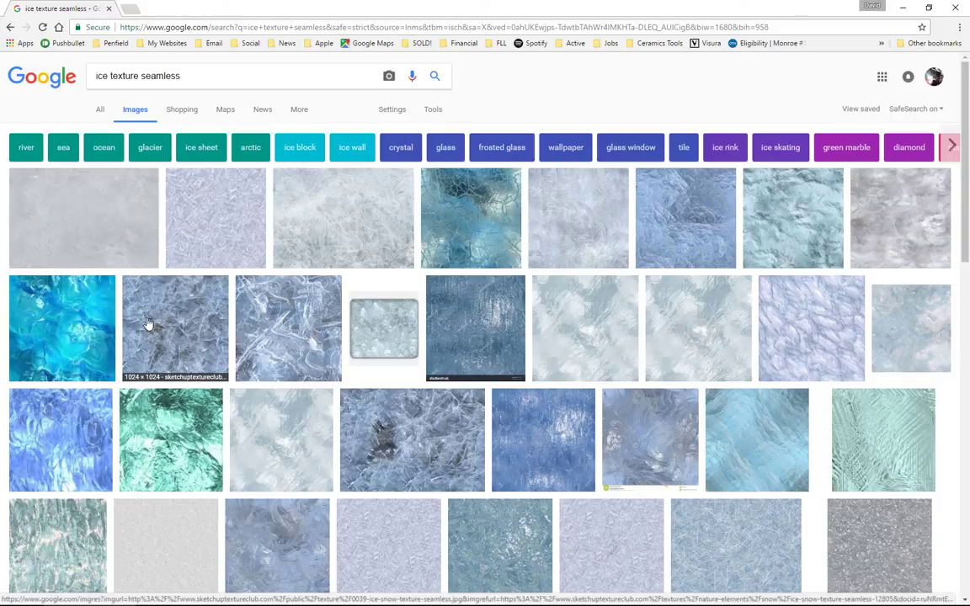
- Open the "Ice snow texture seamless 12805" image at full size and start saving it as a file
click(146, 324)
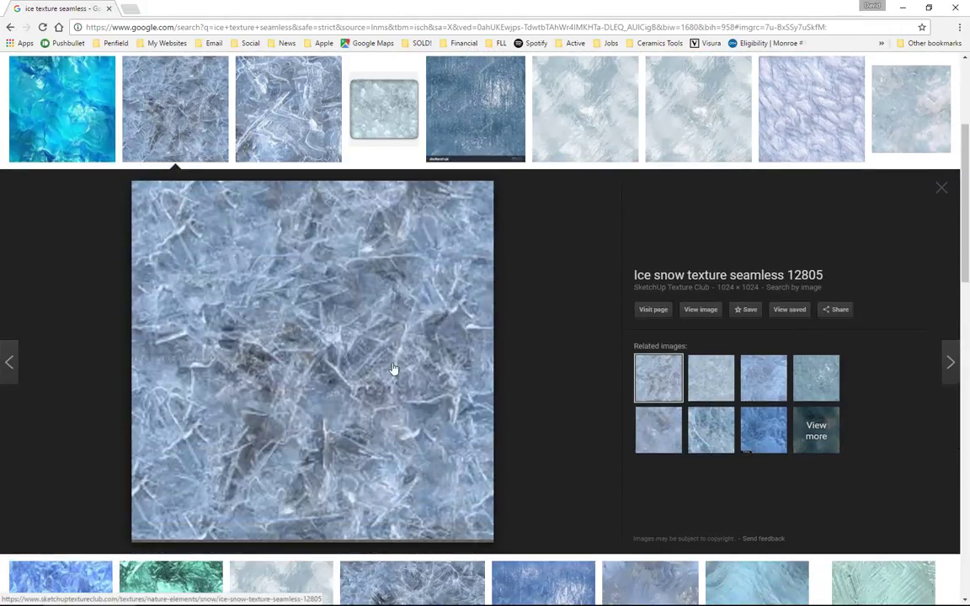
click(702, 310)
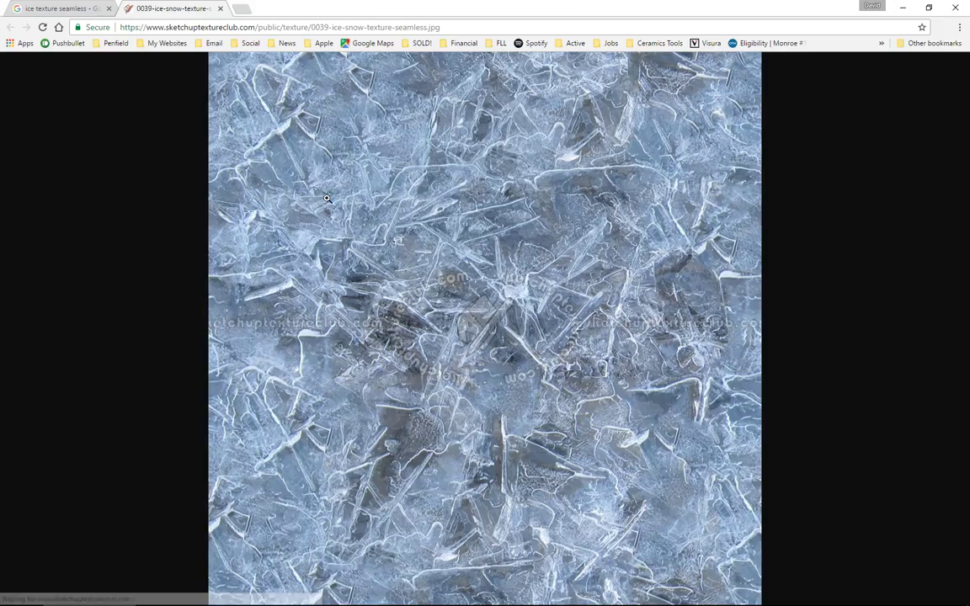
right_click(355, 193)
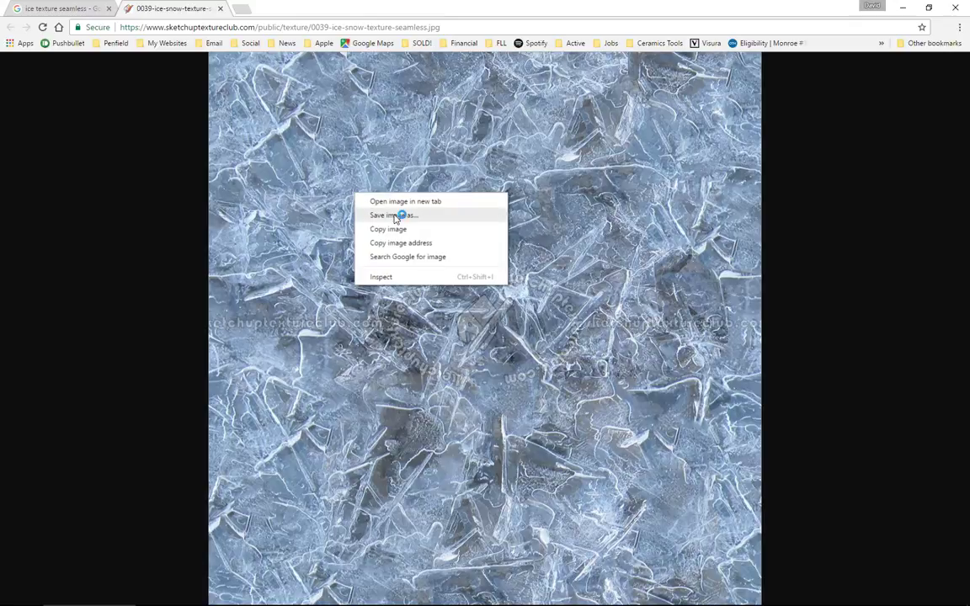
click(396, 215)
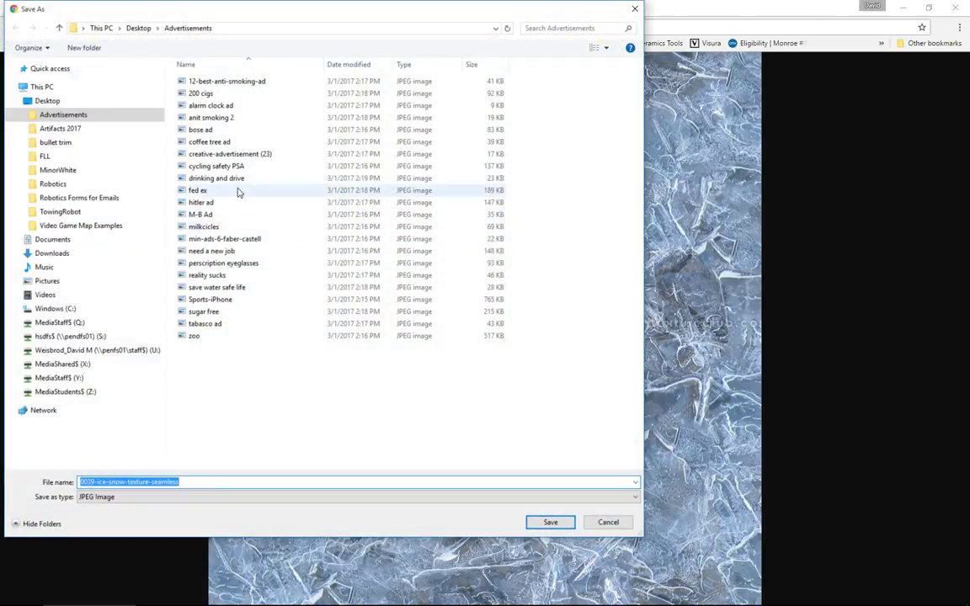
- Set the save location to the Assets folder of the video game project on the MediaStaff$ (Q:) drive
click(70, 327)
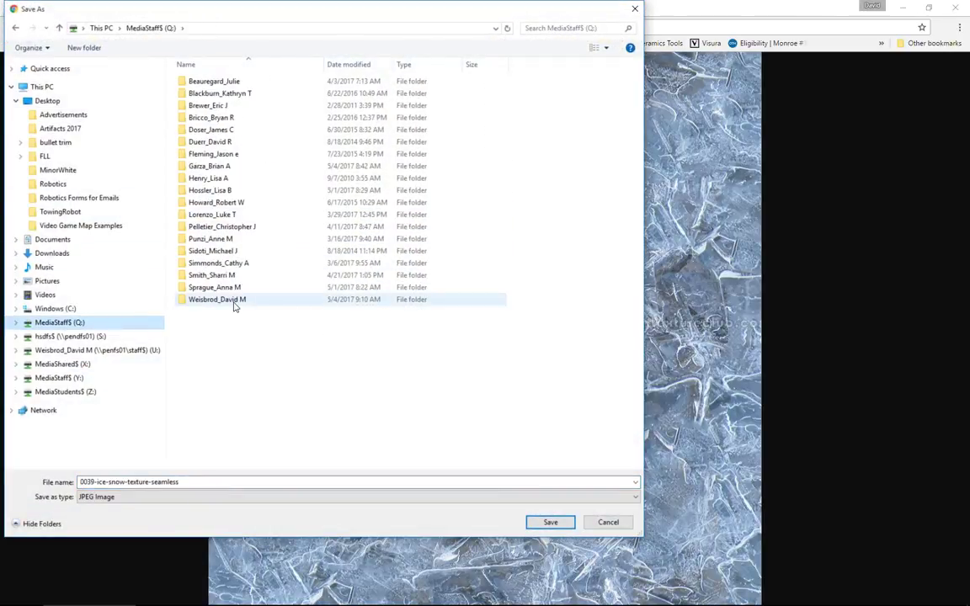
double_click(232, 301)
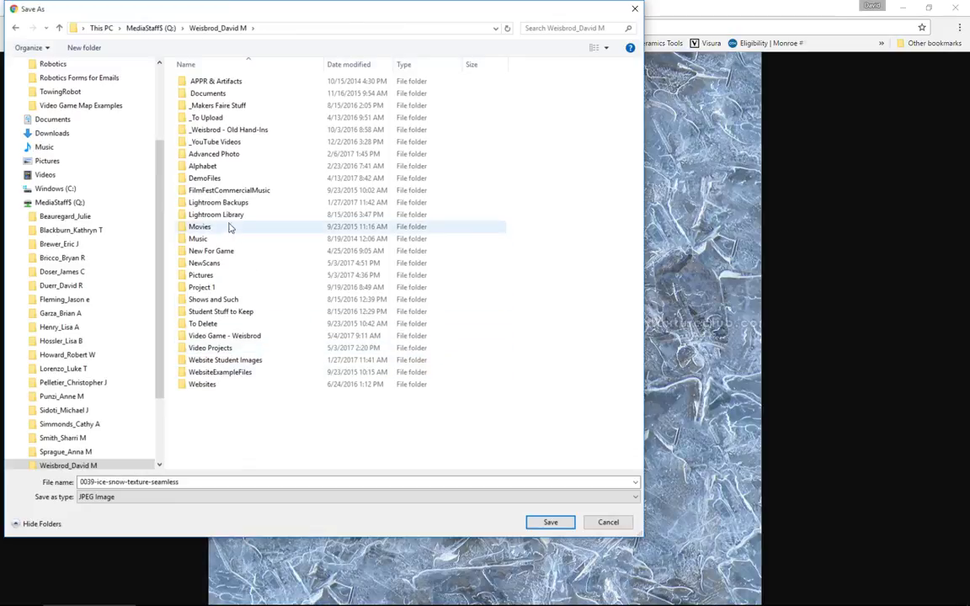
double_click(224, 336)
double_click(225, 85)
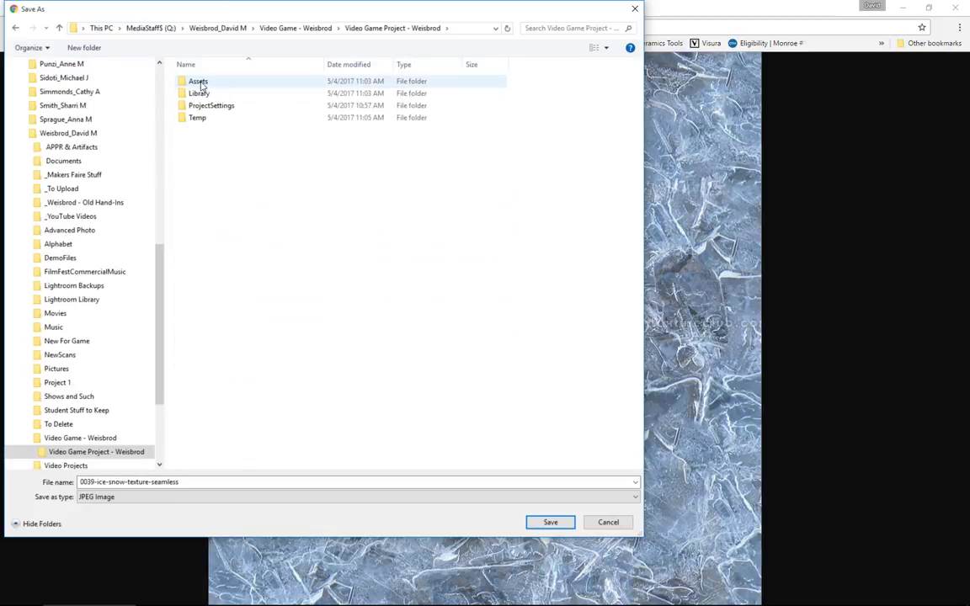
double_click(195, 81)
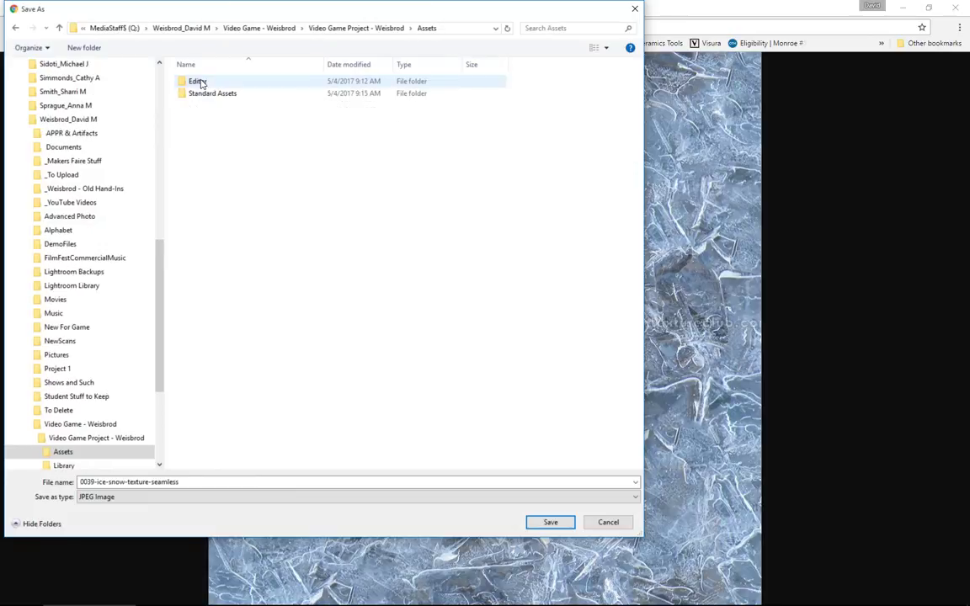
- Create a folder named My Textures inside Assets and save the 0039-ice-snow-texture-seamless JPEG in it
right_click(225, 194)
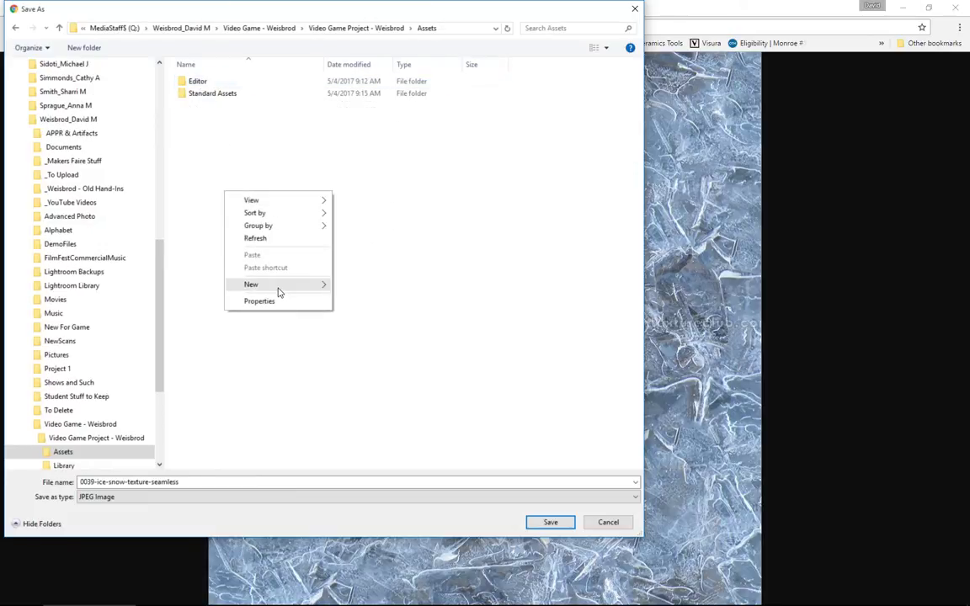
mouse_move(320, 284)
click(361, 281)
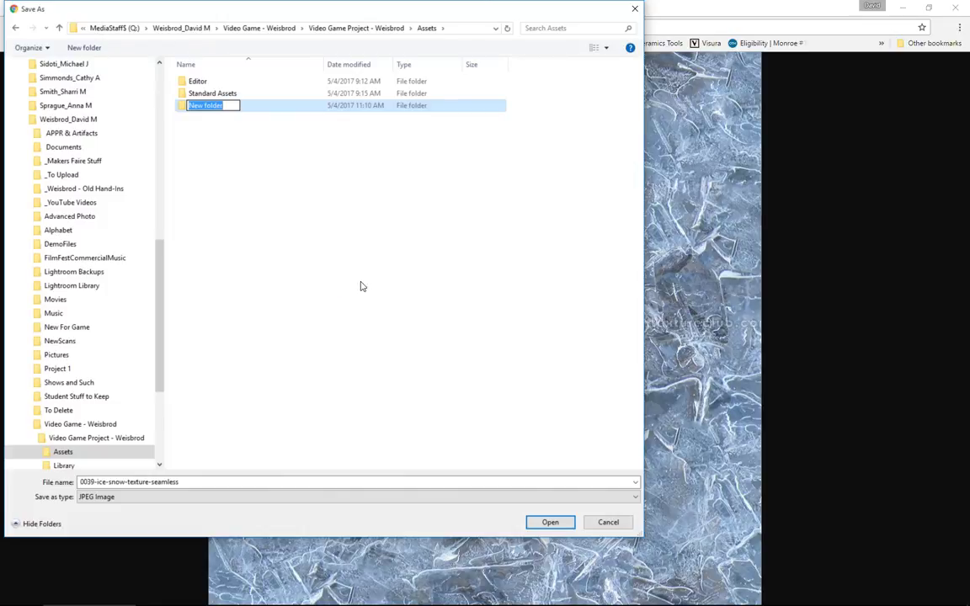
text(My Textures)
key(Return)
key(Return)
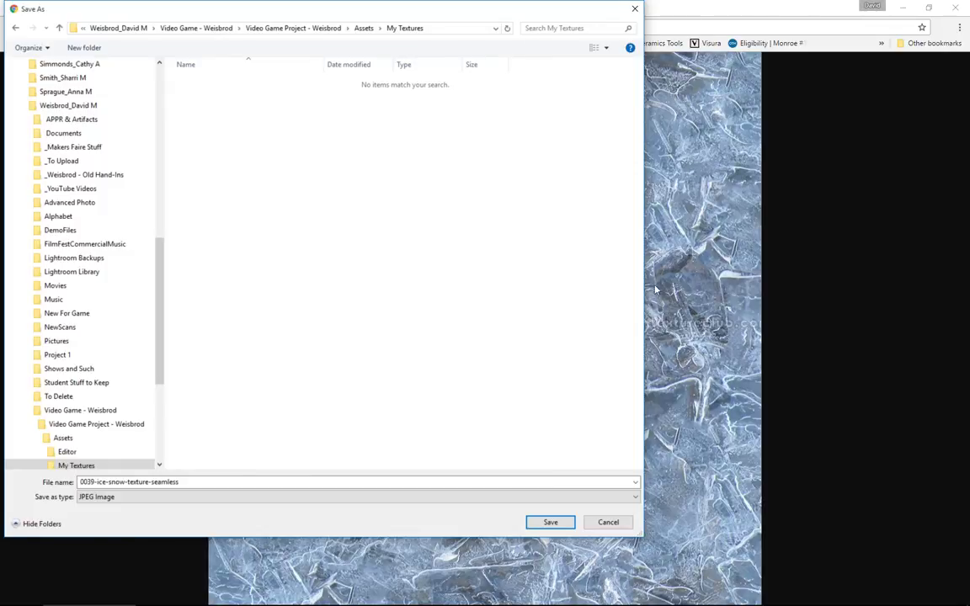
click(550, 522)
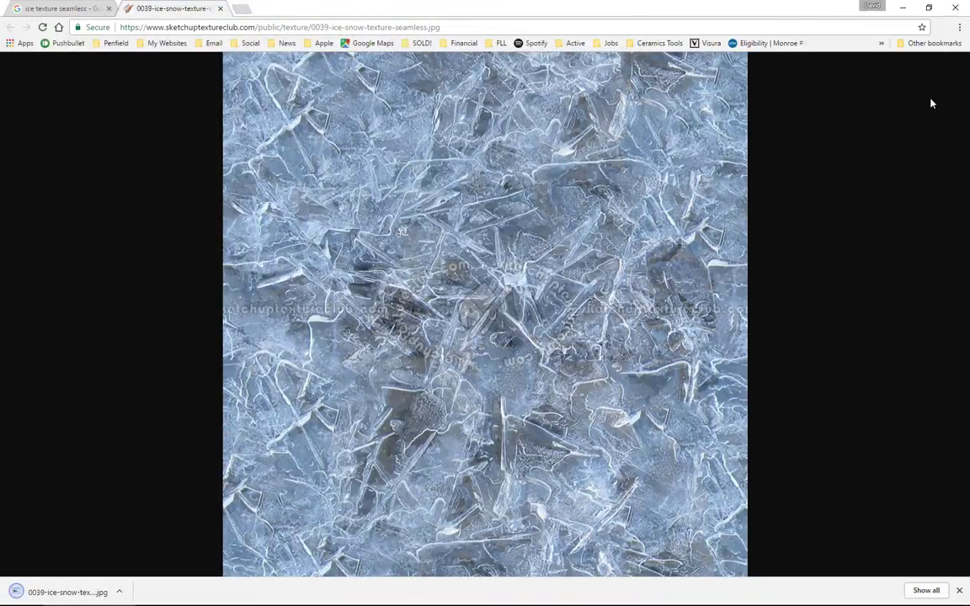
- Close the browser, return to Unity and open the My Textures folder among the project assets
click(956, 6)
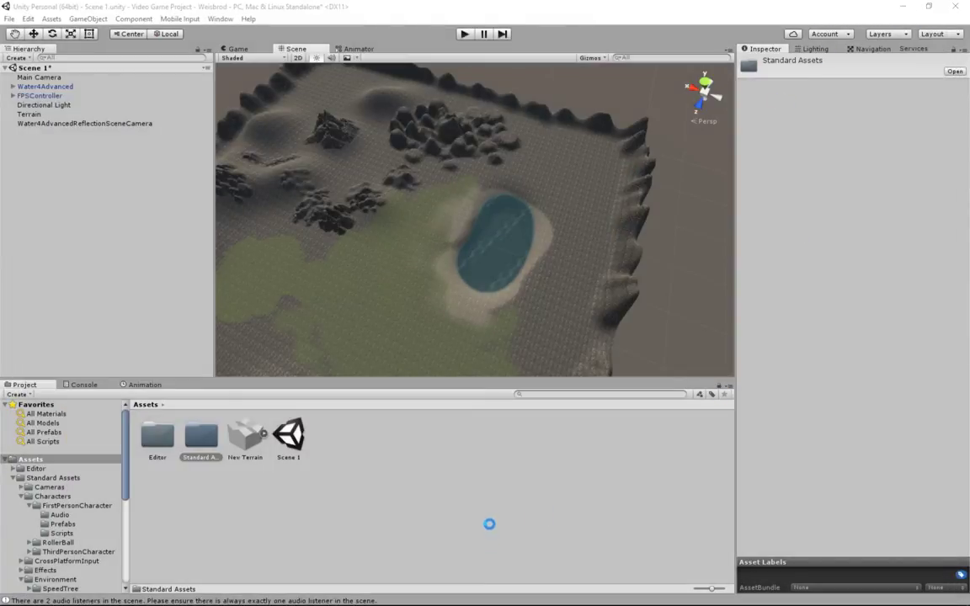
click(480, 498)
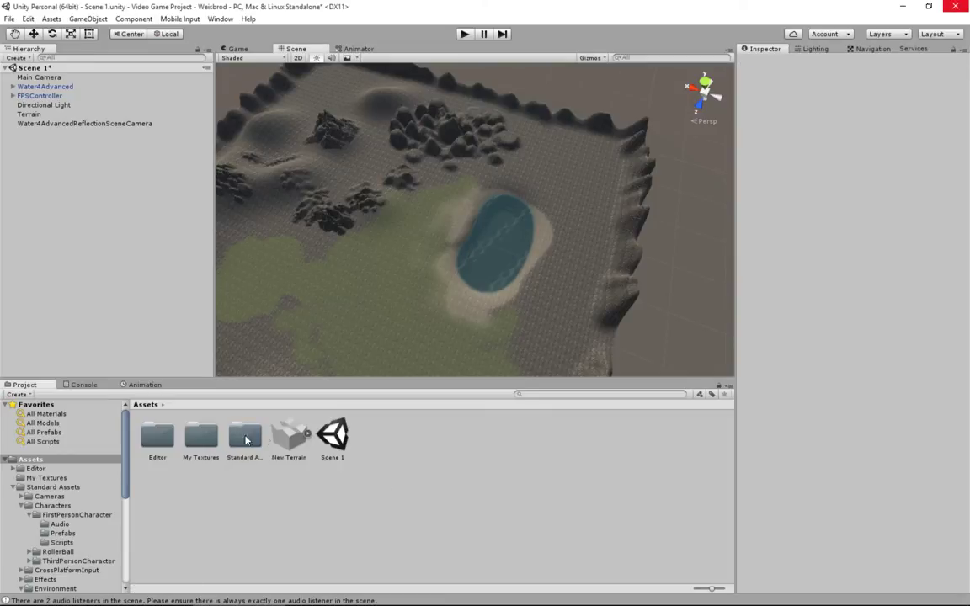
double_click(200, 444)
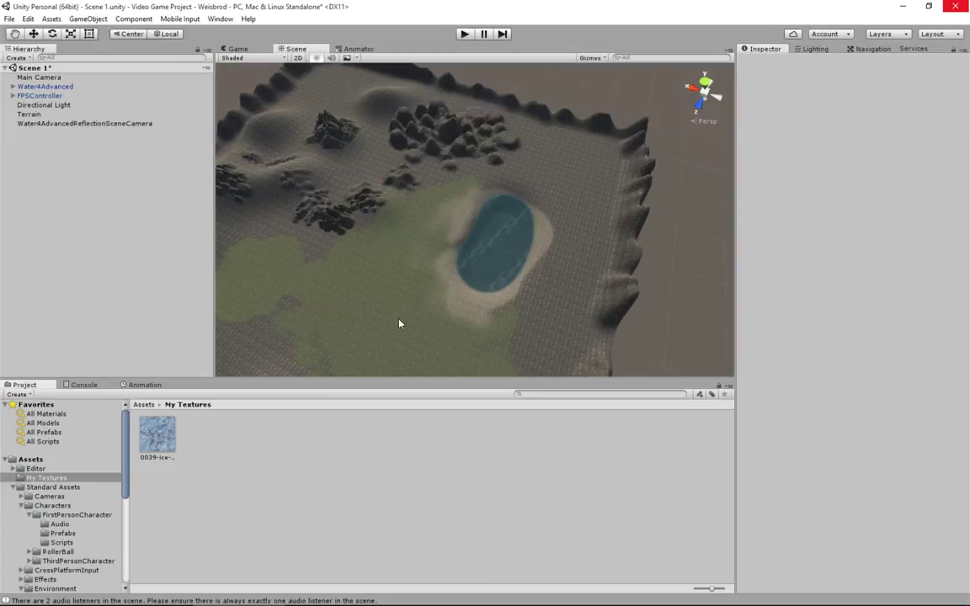
- Add the saved ice image as a new albedo texture to the terrain's Paint Texture set, with tiling size 15 by 15
click(414, 304)
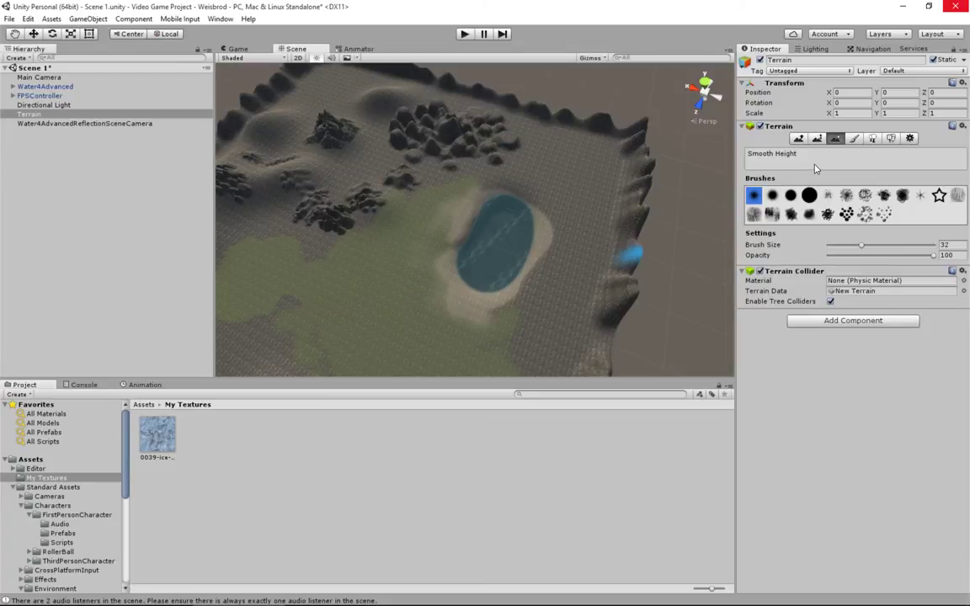
click(854, 139)
click(935, 288)
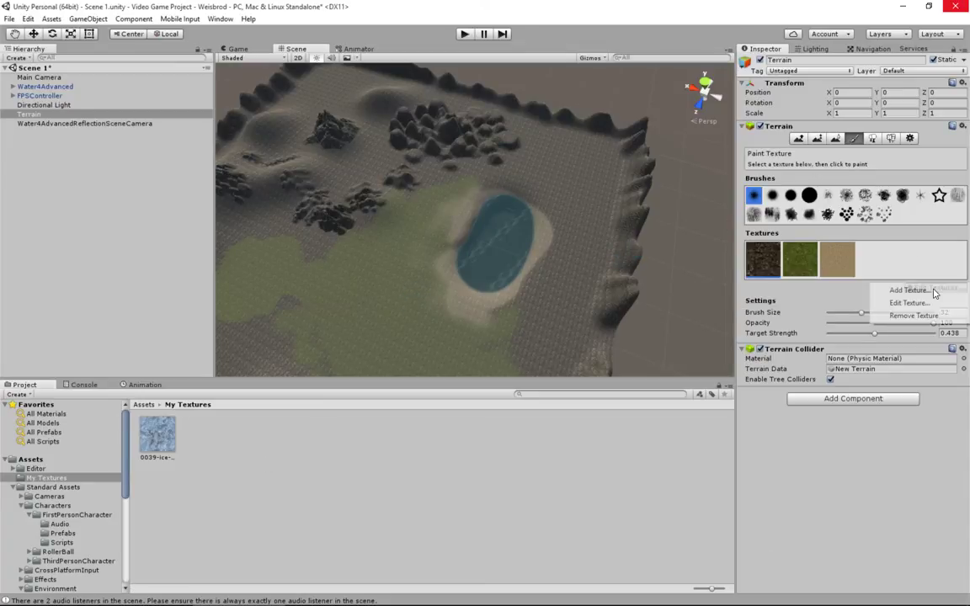
click(811, 260)
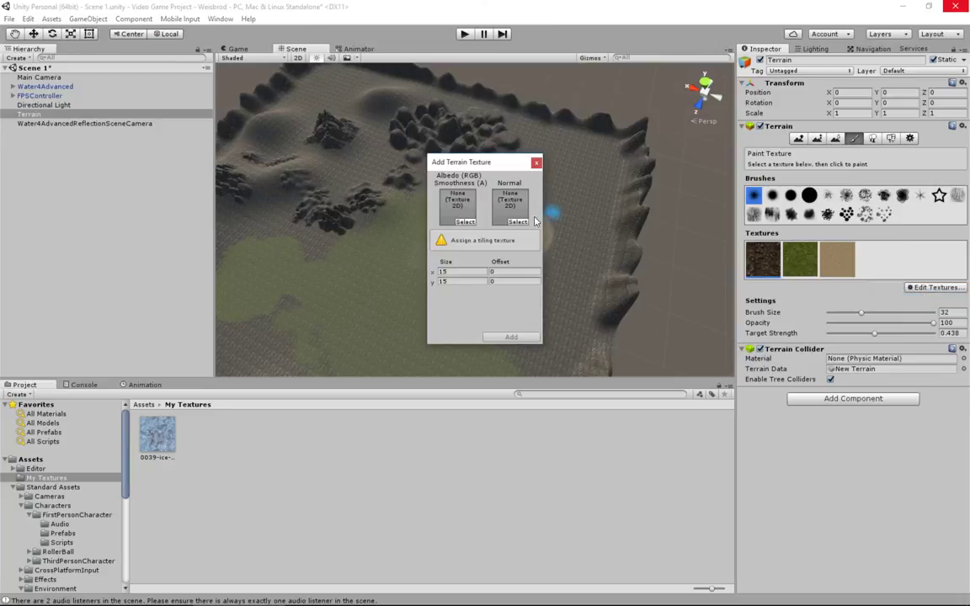
click(466, 222)
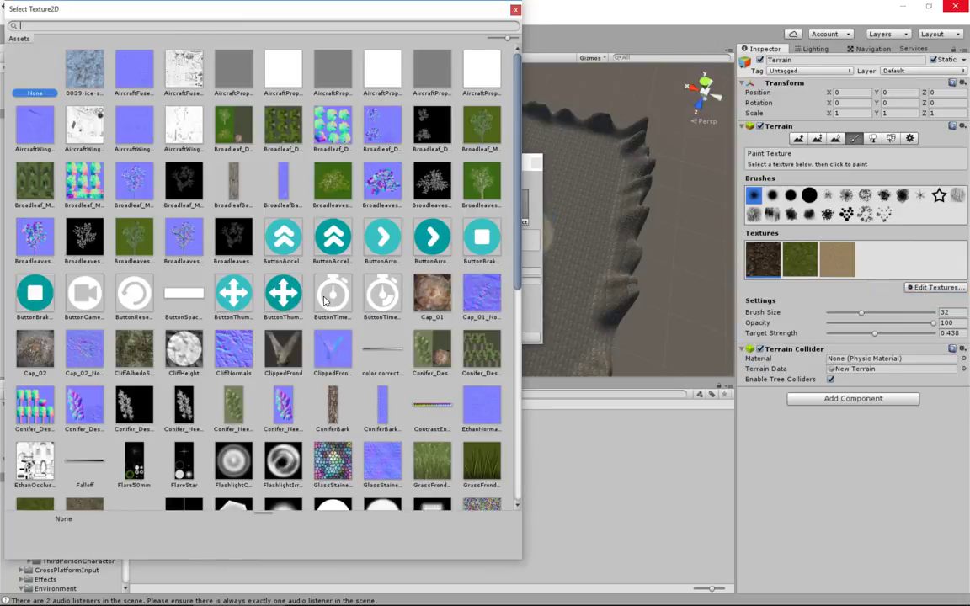
double_click(91, 80)
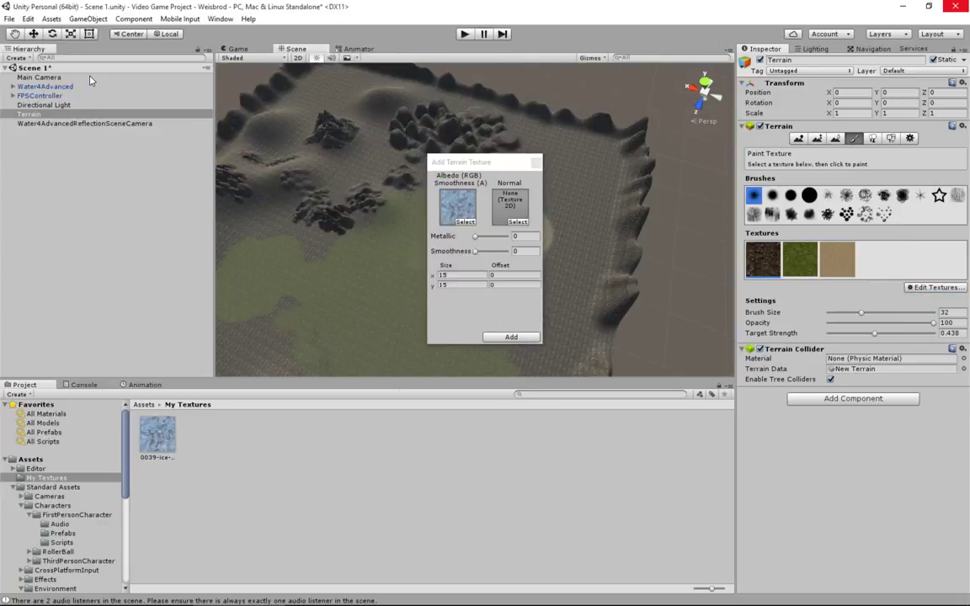
click(511, 337)
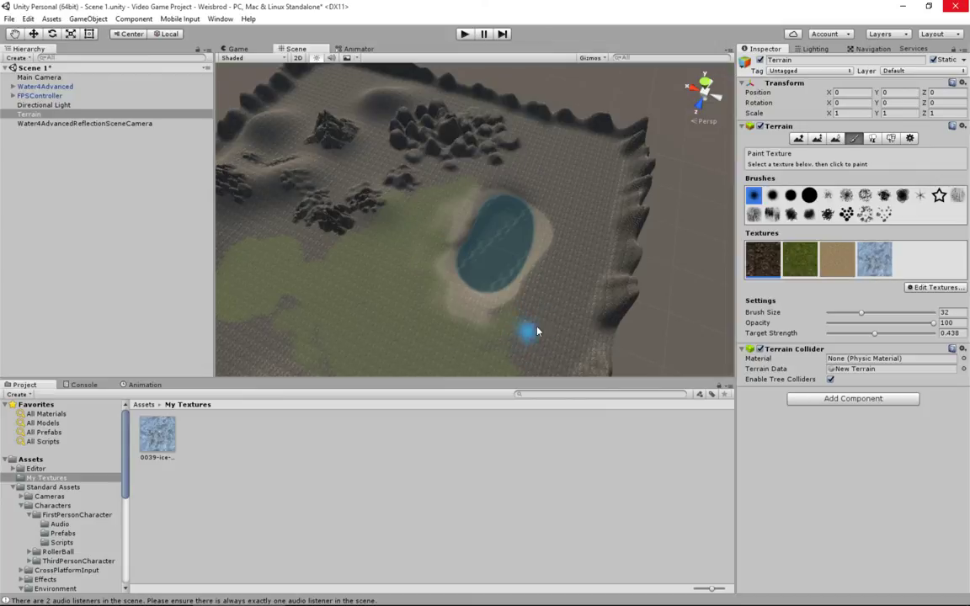
- Paint a patch of the ice texture on the ground between the lake's sandy shore and the boundary ridge
scroll(544, 317, up, 4)
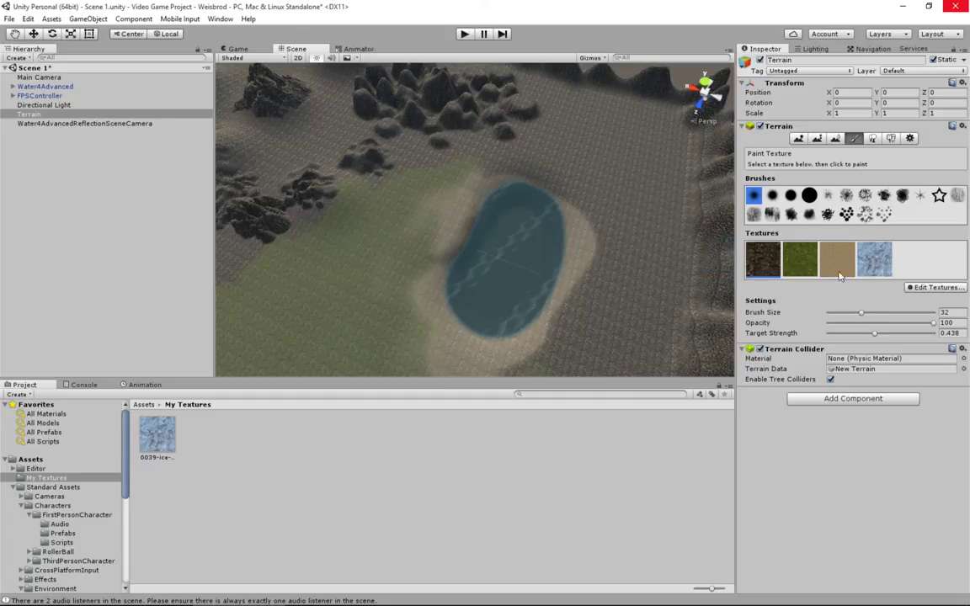
mouse_move(595, 247)
mouse_down()
mouse_move(612, 316)
mouse_move(626, 213)
mouse_up()
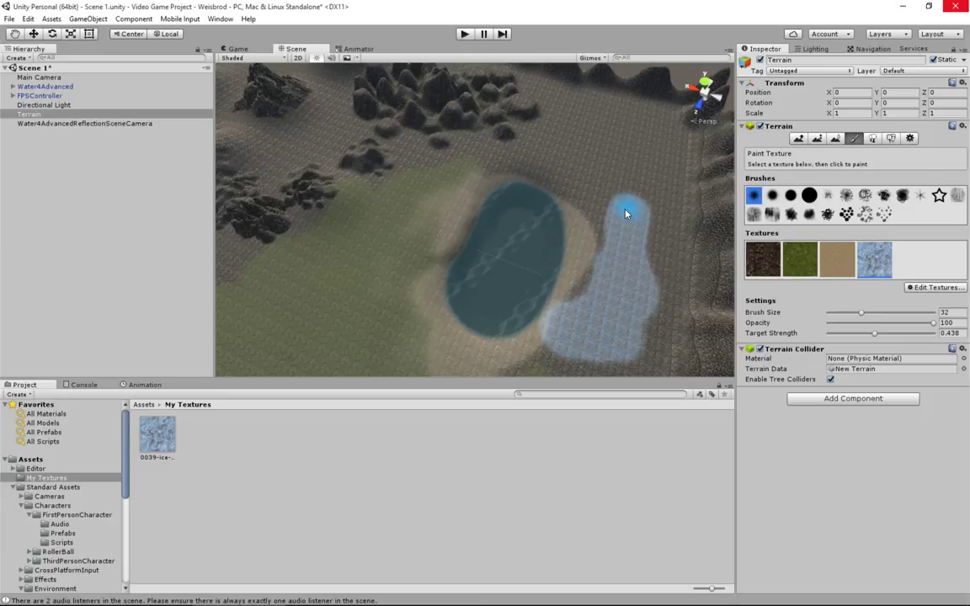
- Play-test the scene to view the ice patch in first person, and stop the game
click(465, 34)
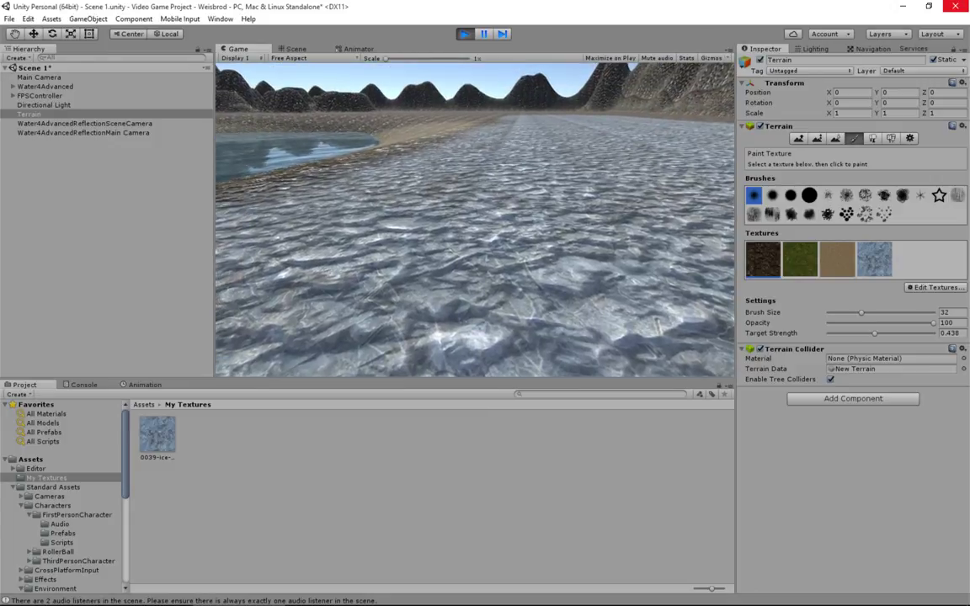
key(Escape)
click(464, 34)
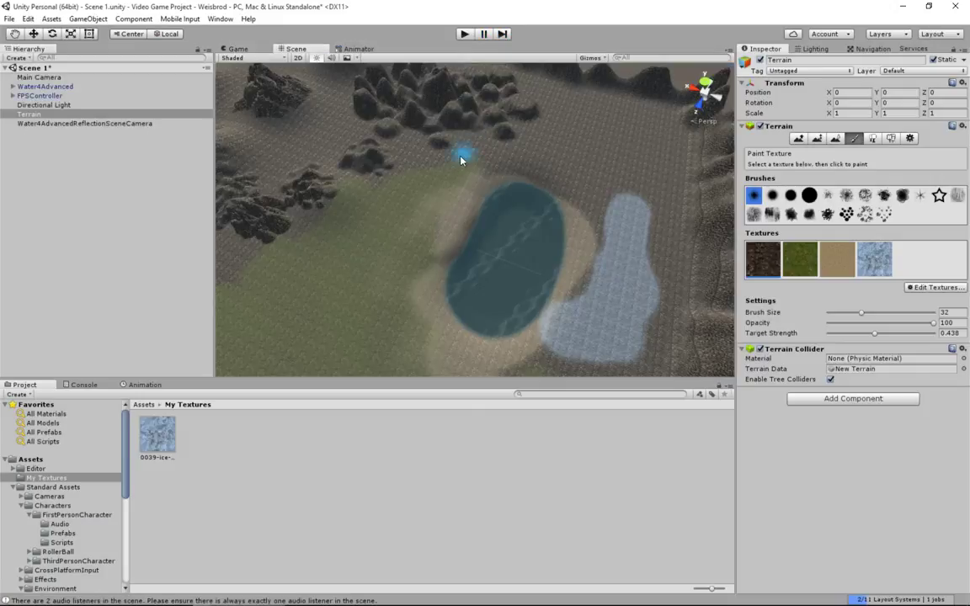
- Raise a rounded hill beneath the first-person controller with the Raise / Lower Terrain brush at size 32 and opacity 17
click(51, 95)
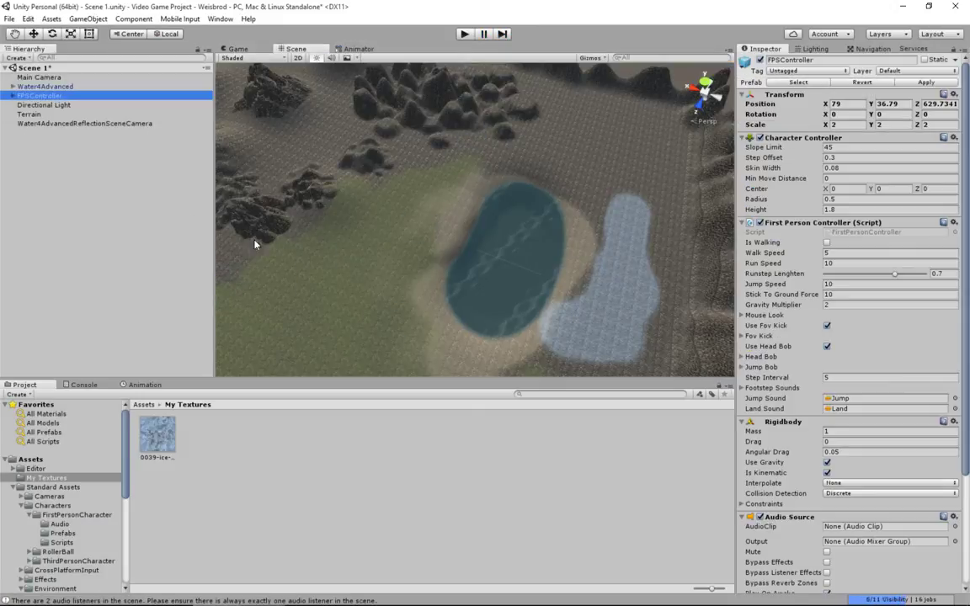
key(f)
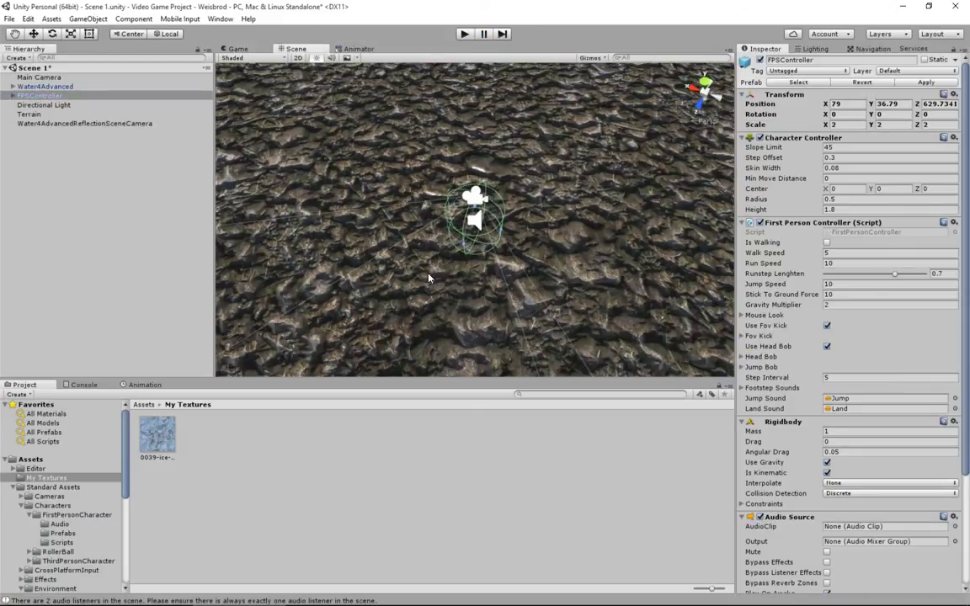
scroll(422, 277, down, 5)
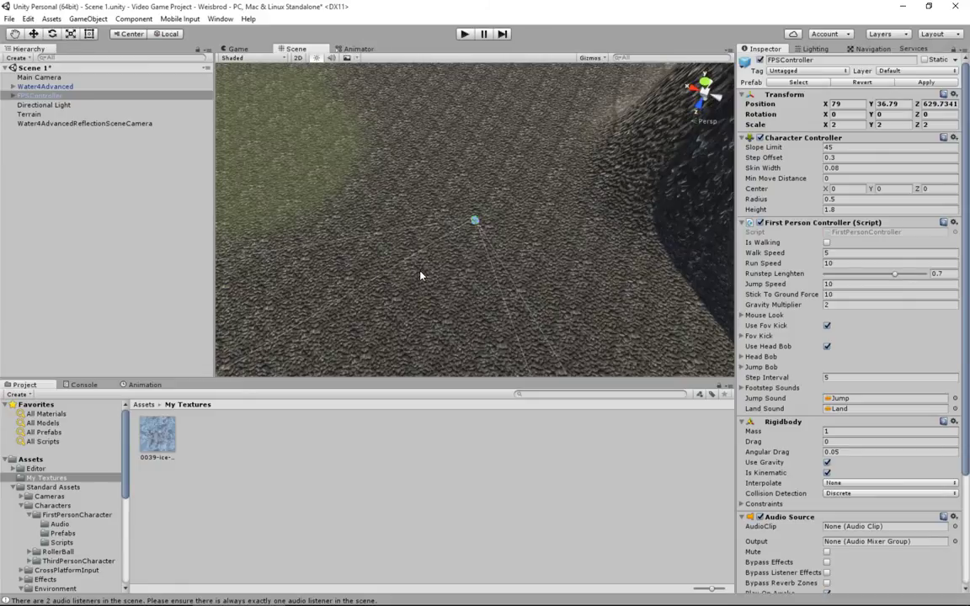
scroll(457, 240, down, 4)
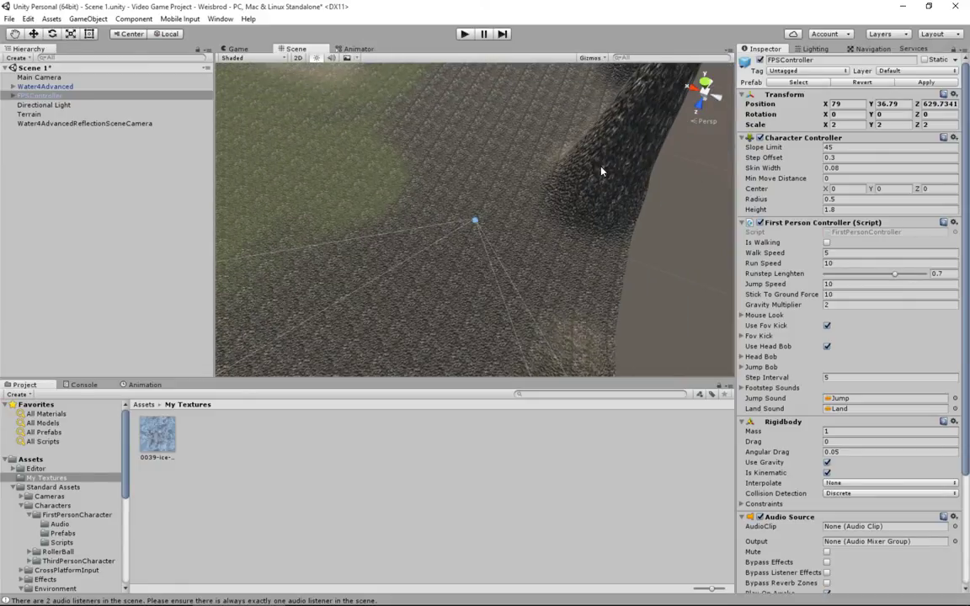
click(289, 210)
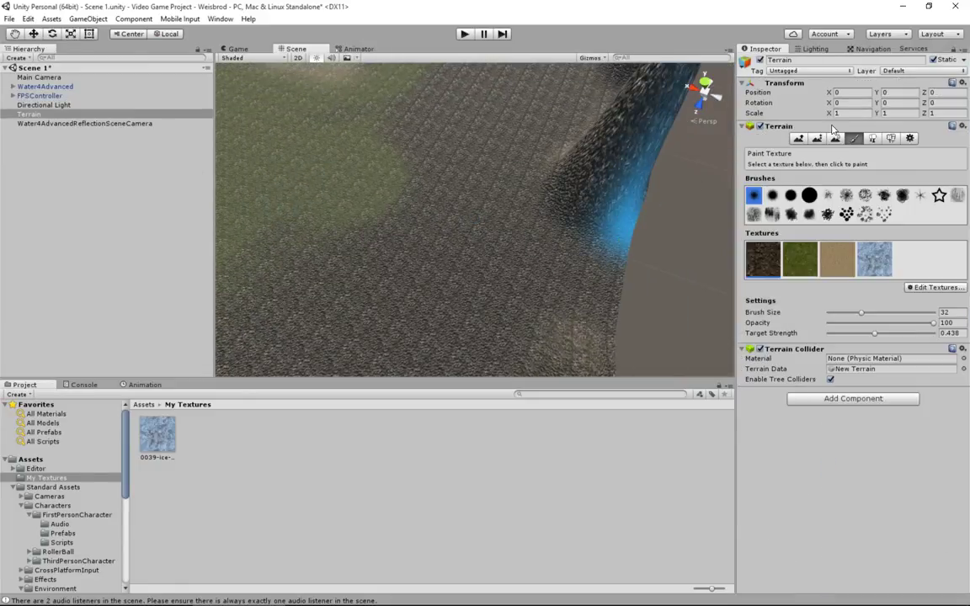
click(798, 139)
mouse_move(471, 229)
mouse_down()
mouse_move(496, 238)
mouse_move(497, 224)
mouse_up()
key(ctrl+z)
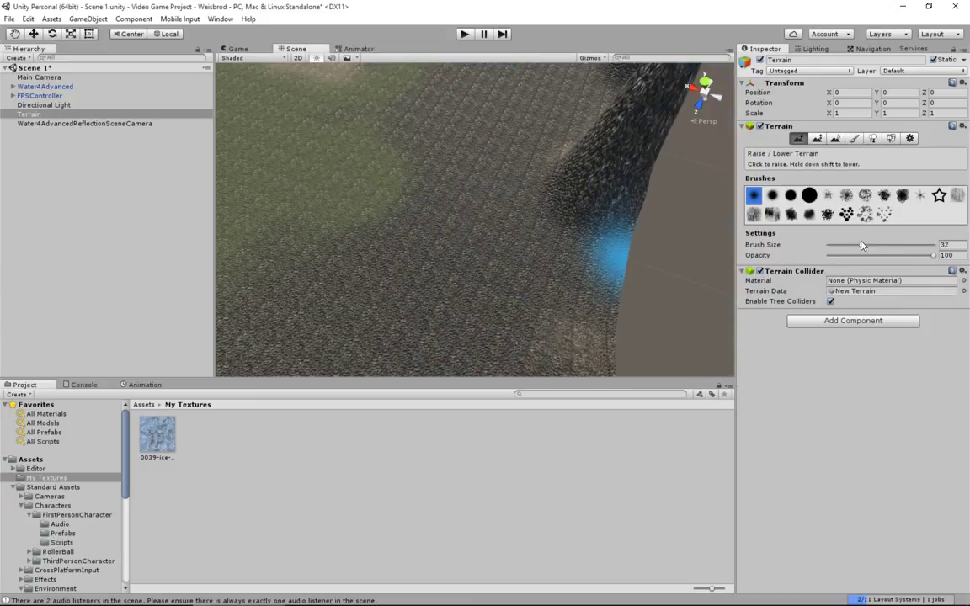
drag(902, 256, 846, 256)
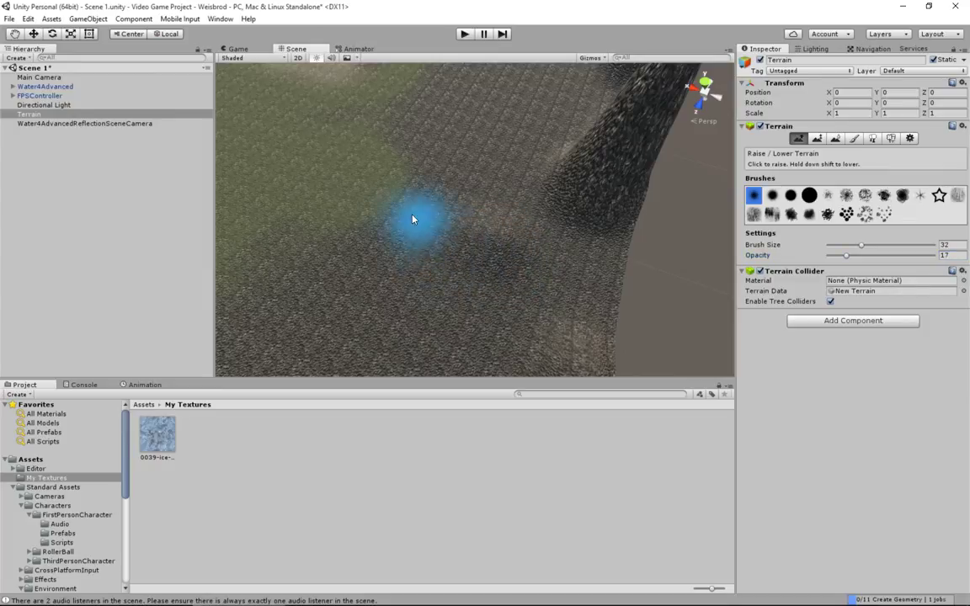
mouse_move(444, 268)
mouse_down()
mouse_move(463, 208)
mouse_move(546, 232)
mouse_move(464, 219)
mouse_move(526, 264)
mouse_move(456, 256)
mouse_move(450, 186)
mouse_move(416, 327)
mouse_move(431, 280)
mouse_move(494, 223)
mouse_move(467, 233)
mouse_up()
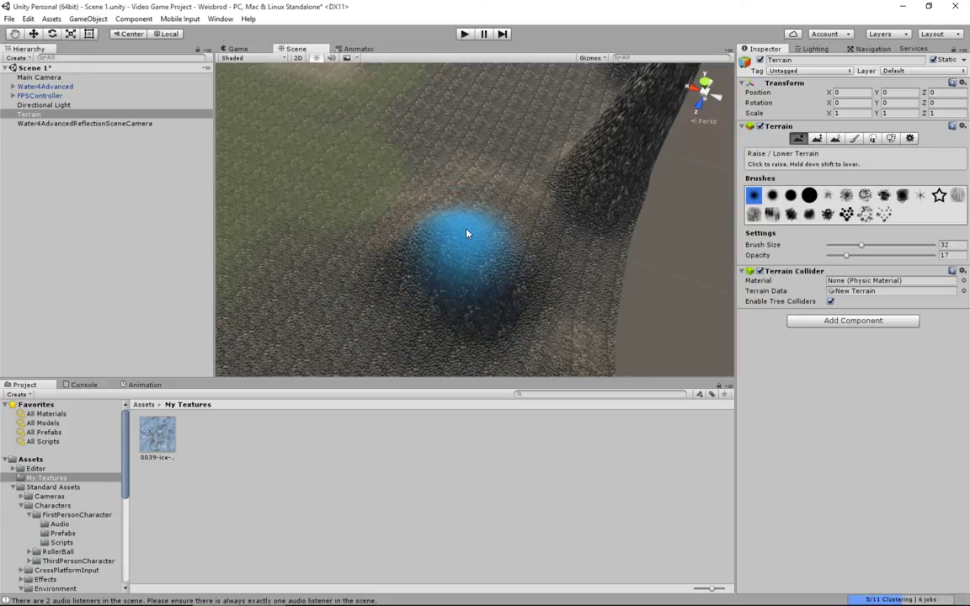
- Play-test the scene to check the controller's start position under the new hill, and stop the game
click(463, 34)
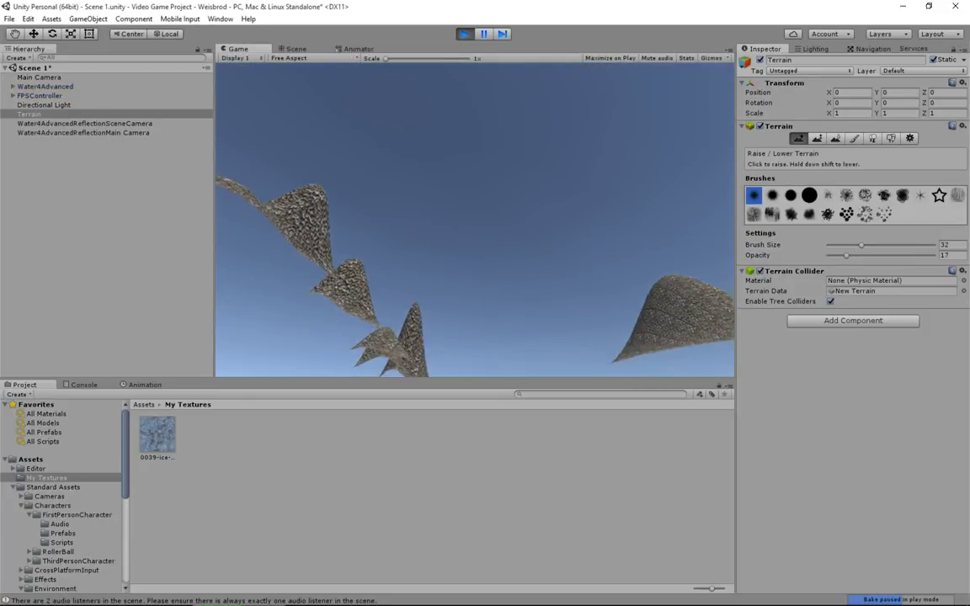
key(Escape)
click(463, 34)
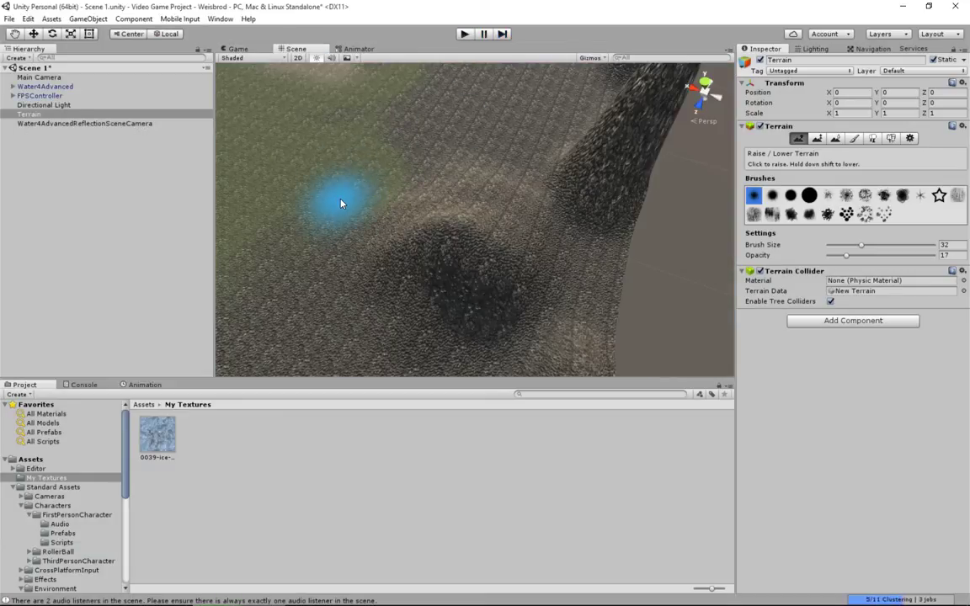
- Move the FPSController straight up onto the new hill's surface, to a Y position of 59
click(61, 96)
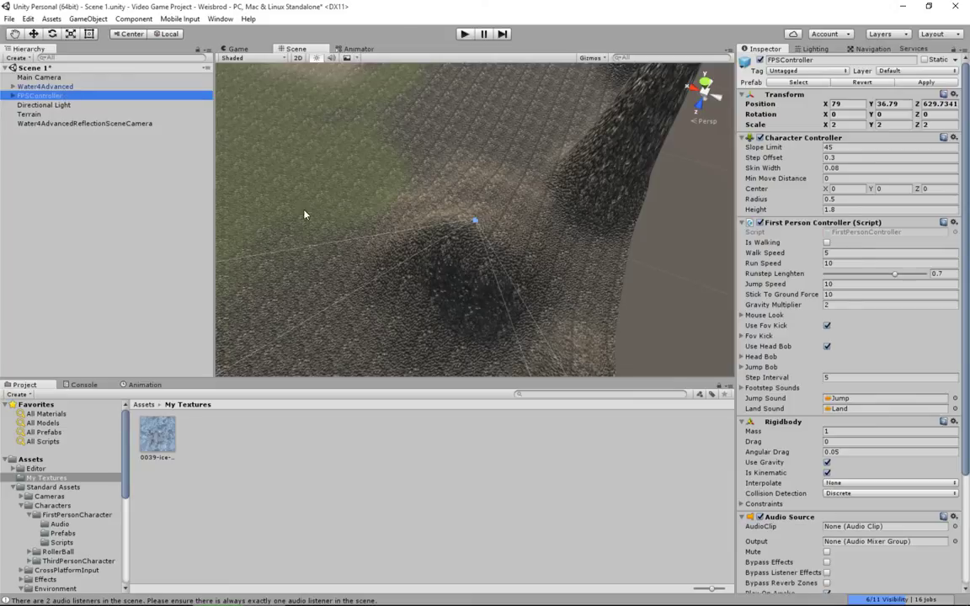
key(f)
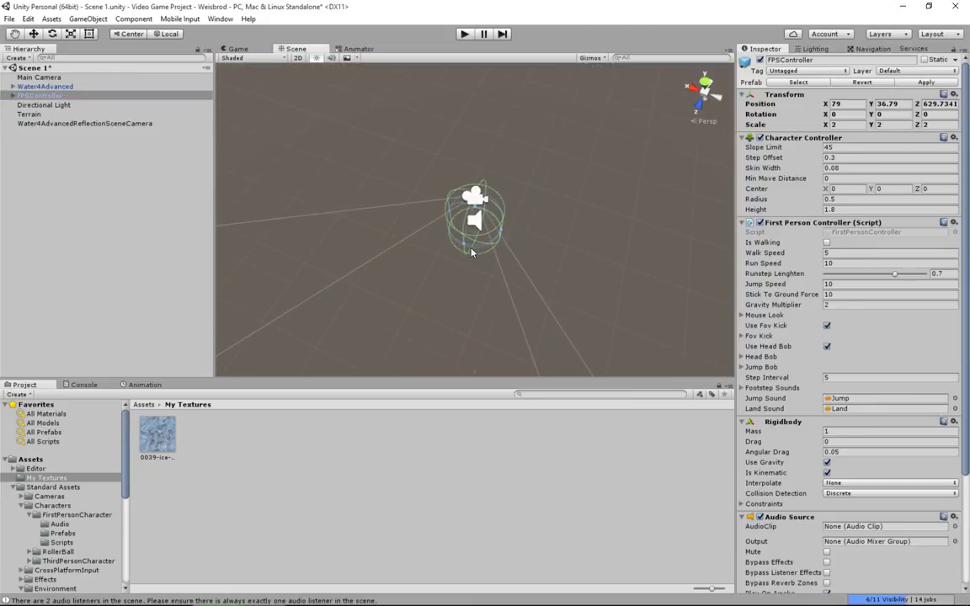
scroll(471, 251, down, 6)
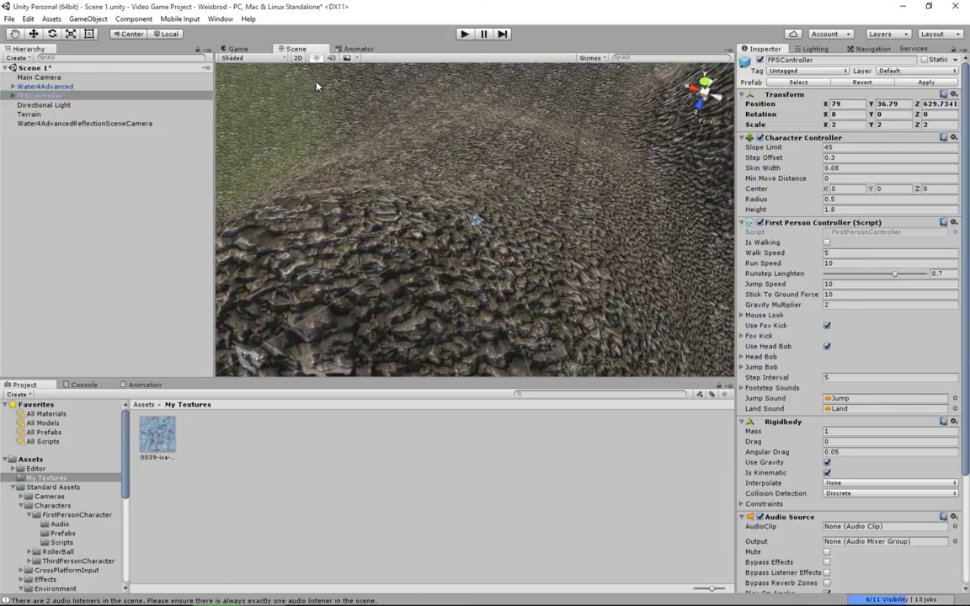
click(34, 33)
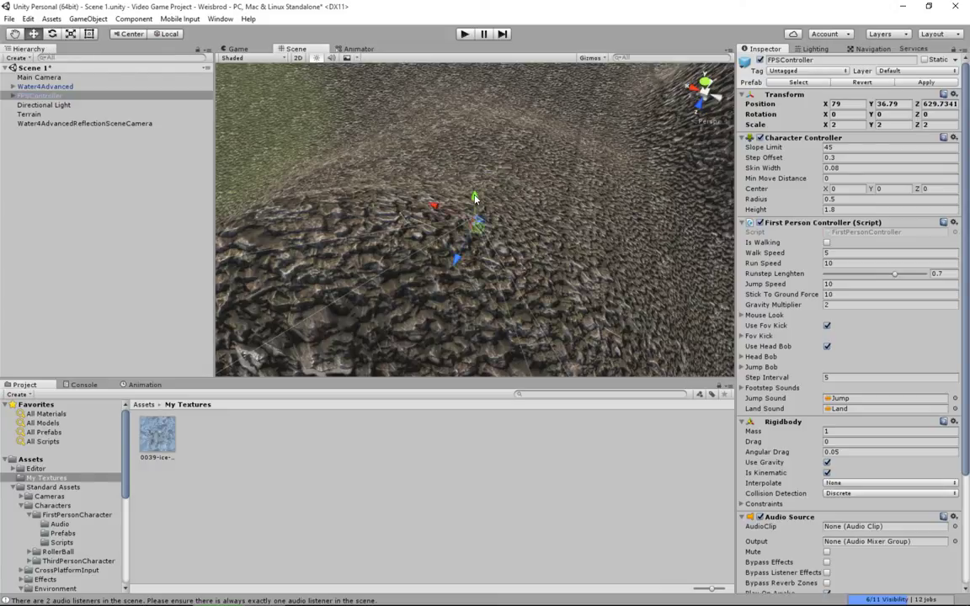
drag(475, 198, 474, 154)
scroll(475, 157, up, 5)
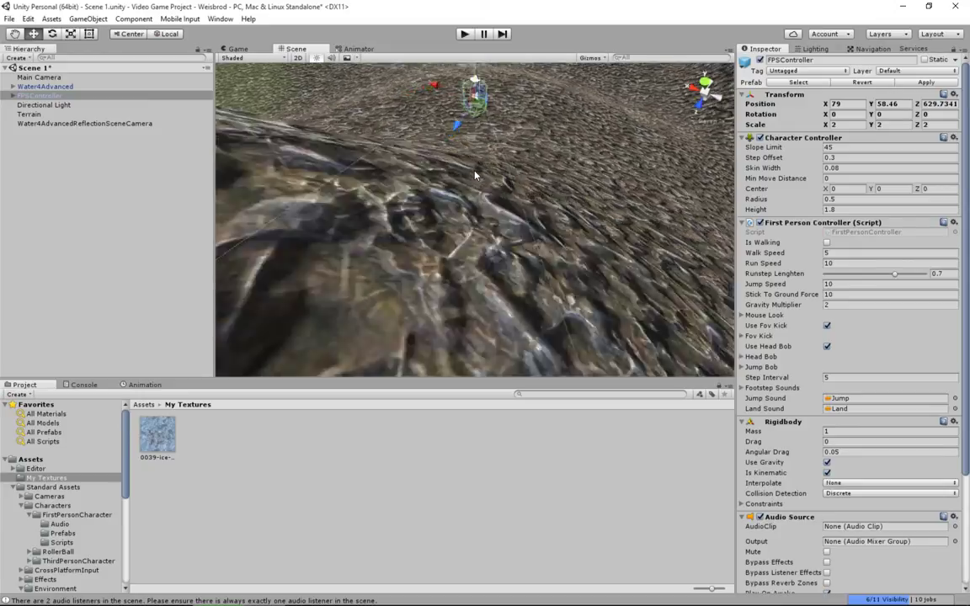
alt+drag(519, 143, 355, 159)
middle_drag(354, 158, 379, 195)
drag(374, 155, 375, 150)
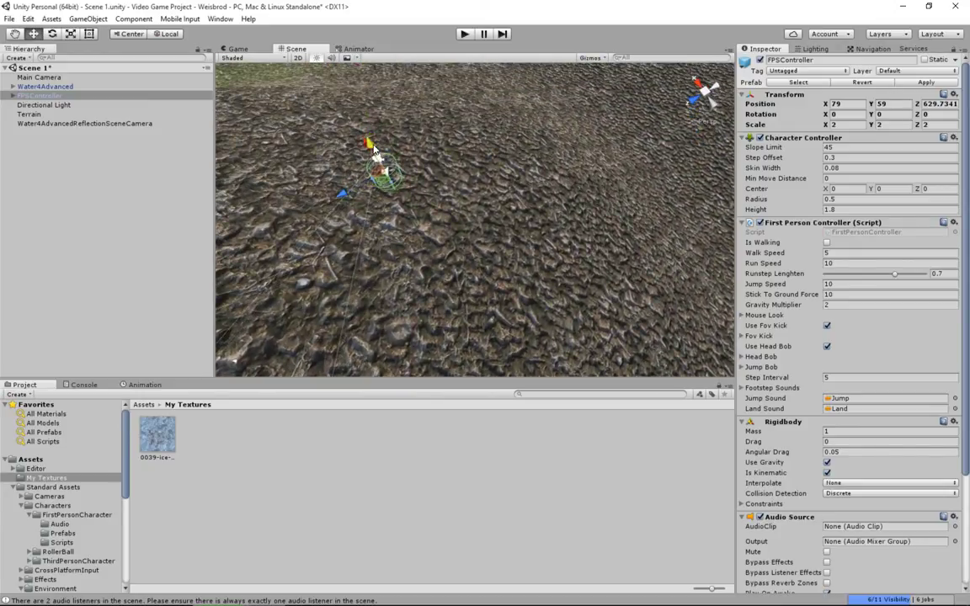
alt+drag(430, 272, 449, 201)
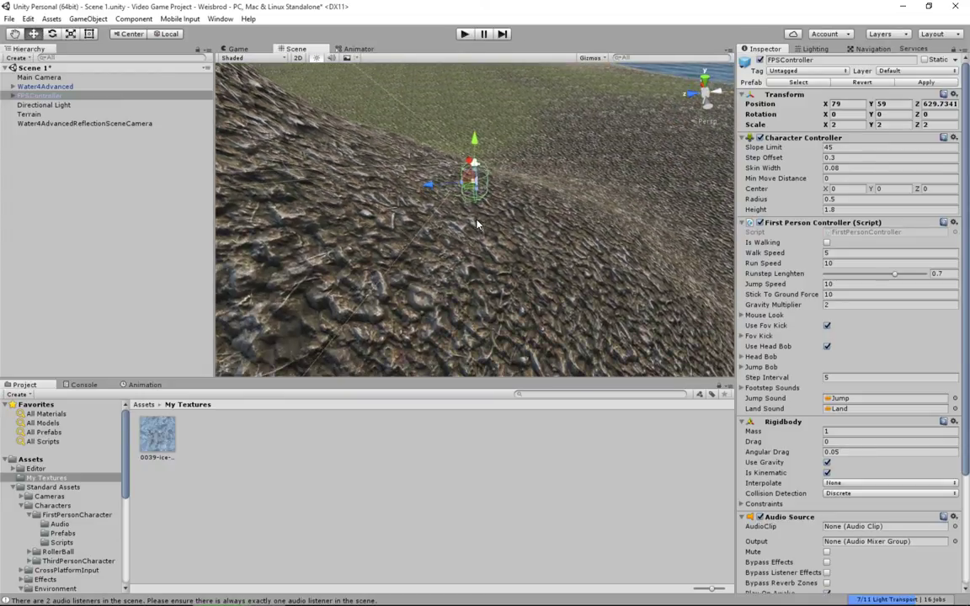
- Play-test the scene by walking and jumping up the new hill and over its top in first person
click(463, 34)
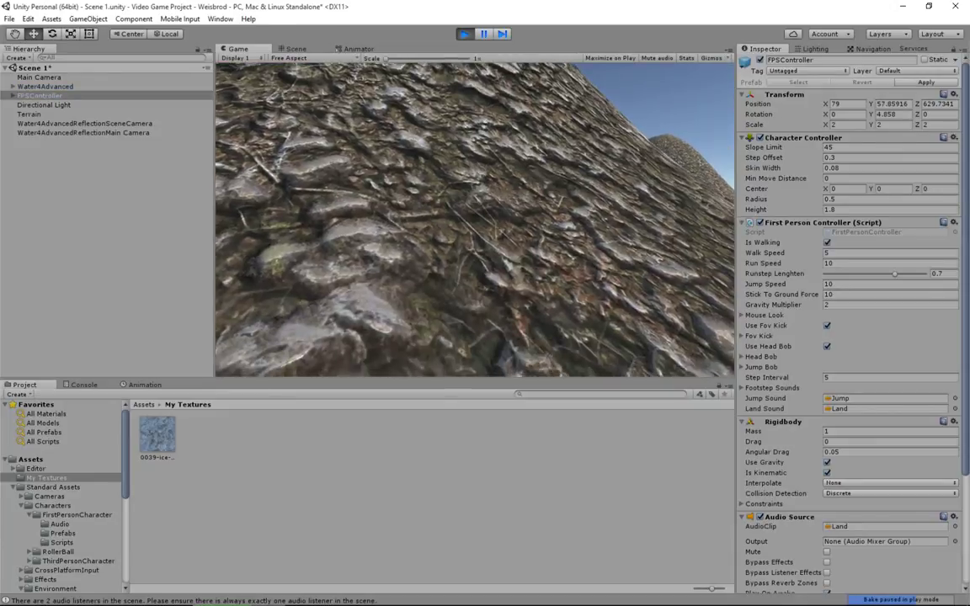
key(w)
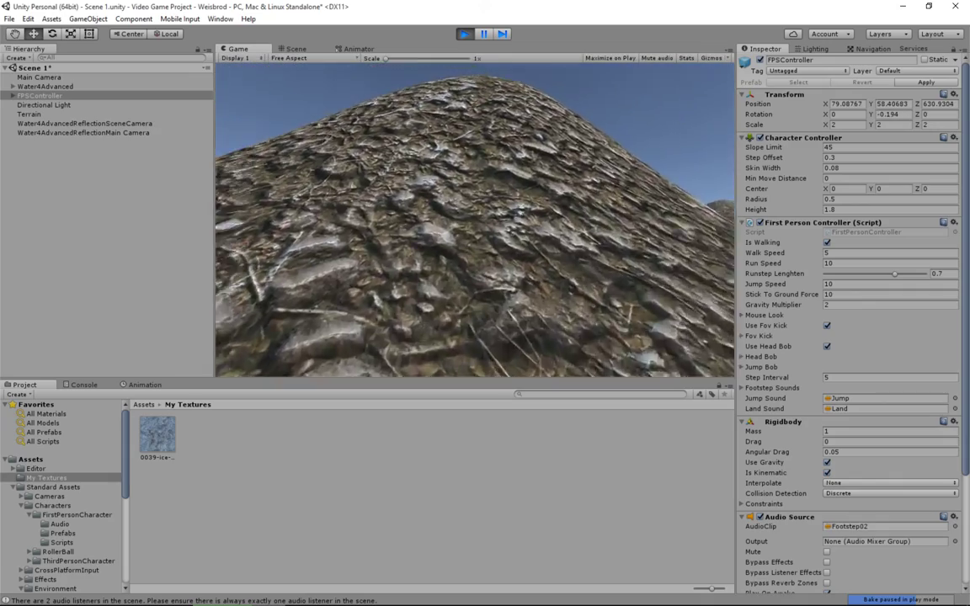
key(space)
key(w)
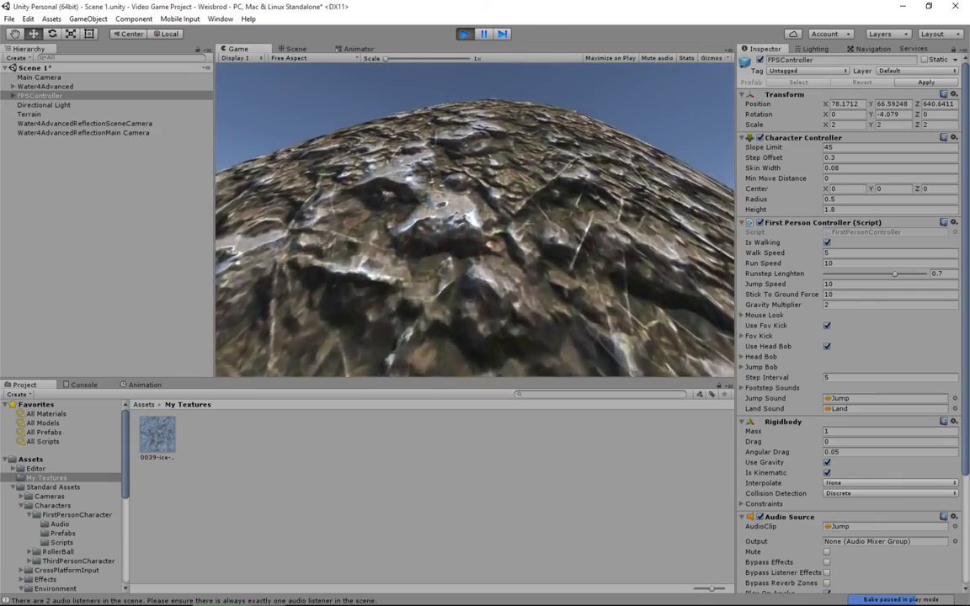
key(w)
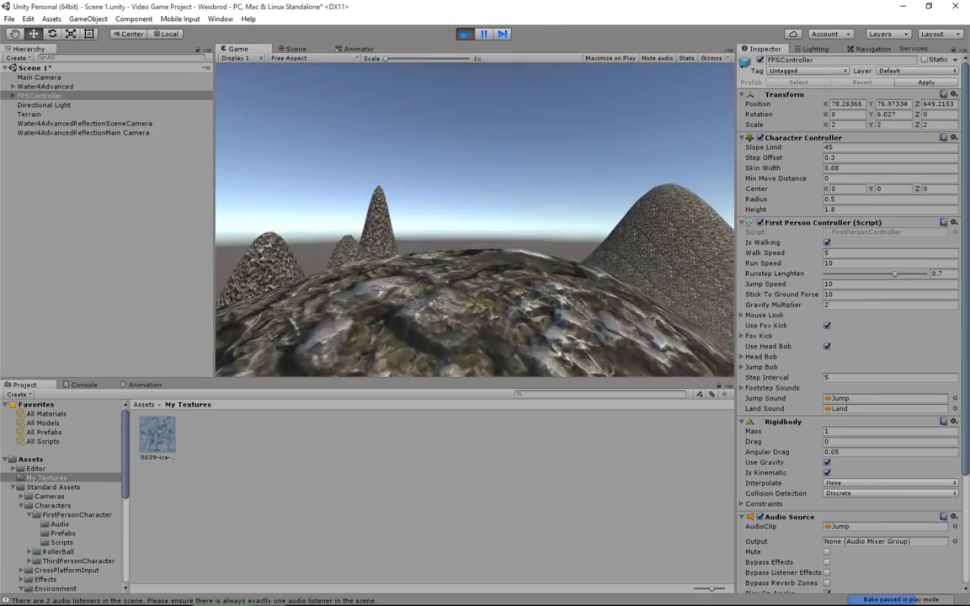
key(w)
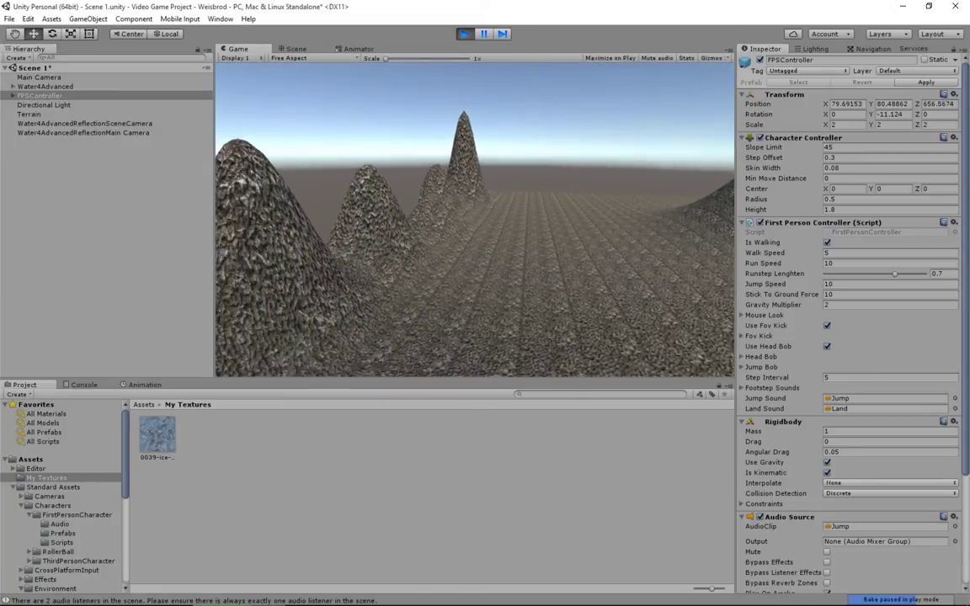